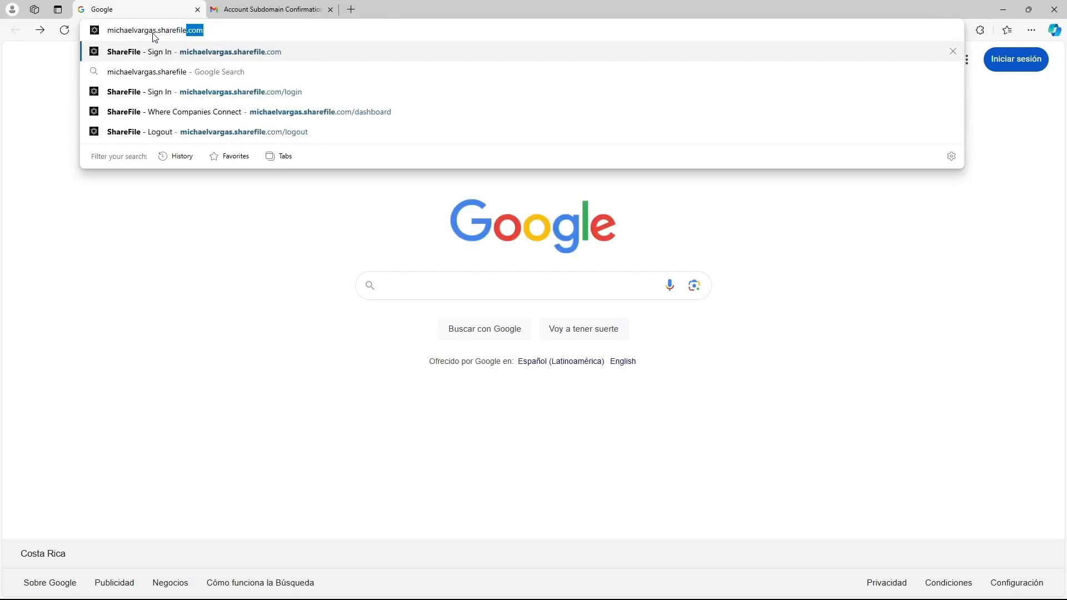
Step: Load the account's ShareFile sign-in address, then open sharefile.com in a new tab
key("Return")
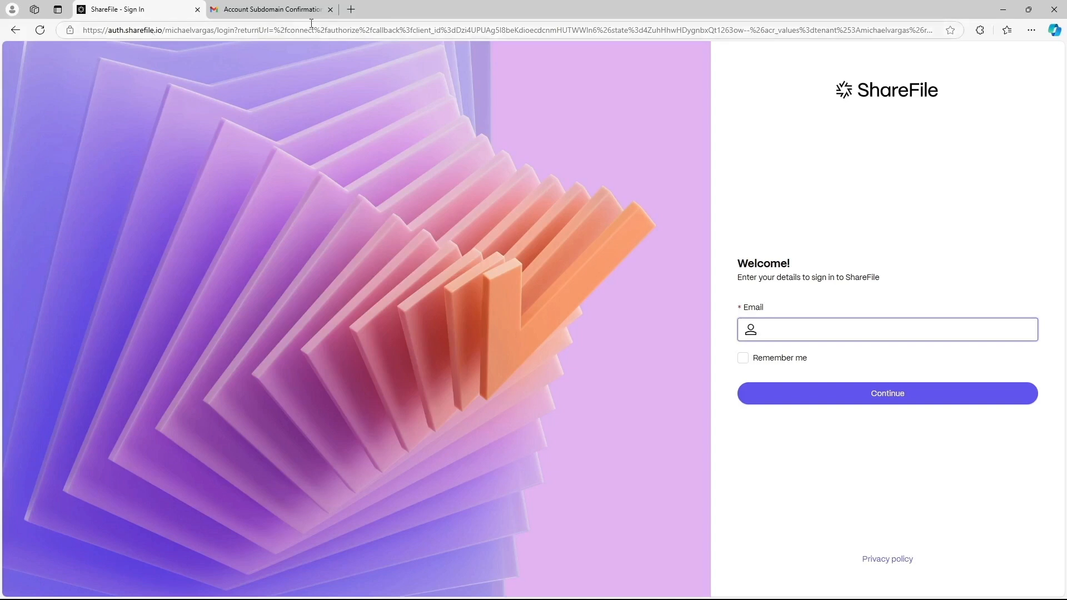
left_click(351, 9)
type("sha")
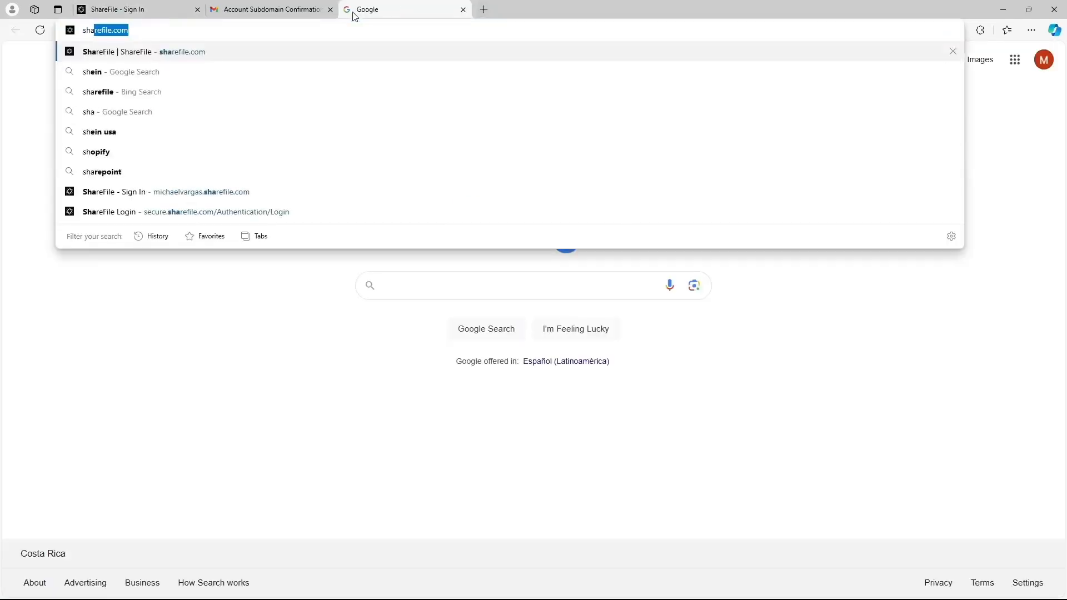
type("refile.com")
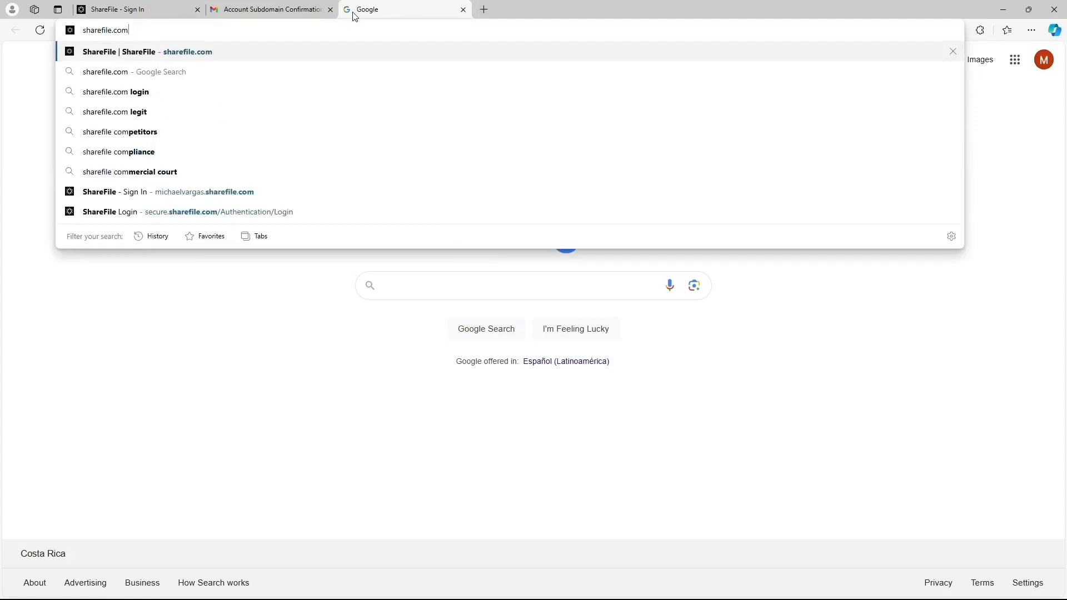
key("Return")
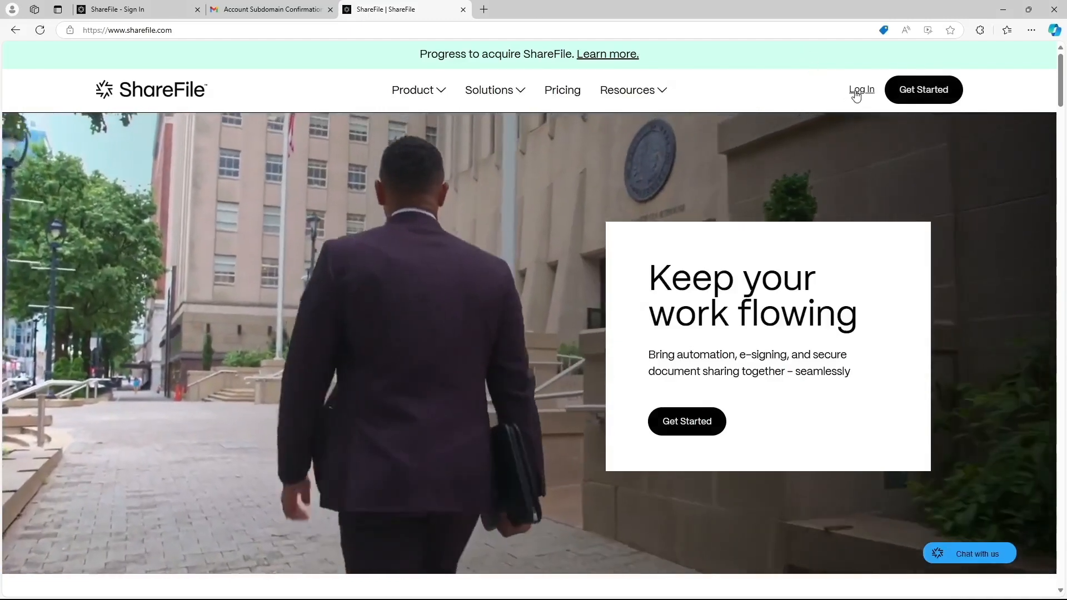
Step: Go to the subdomain login page from the ShareFile homepage's Log In button
left_click(854, 94)
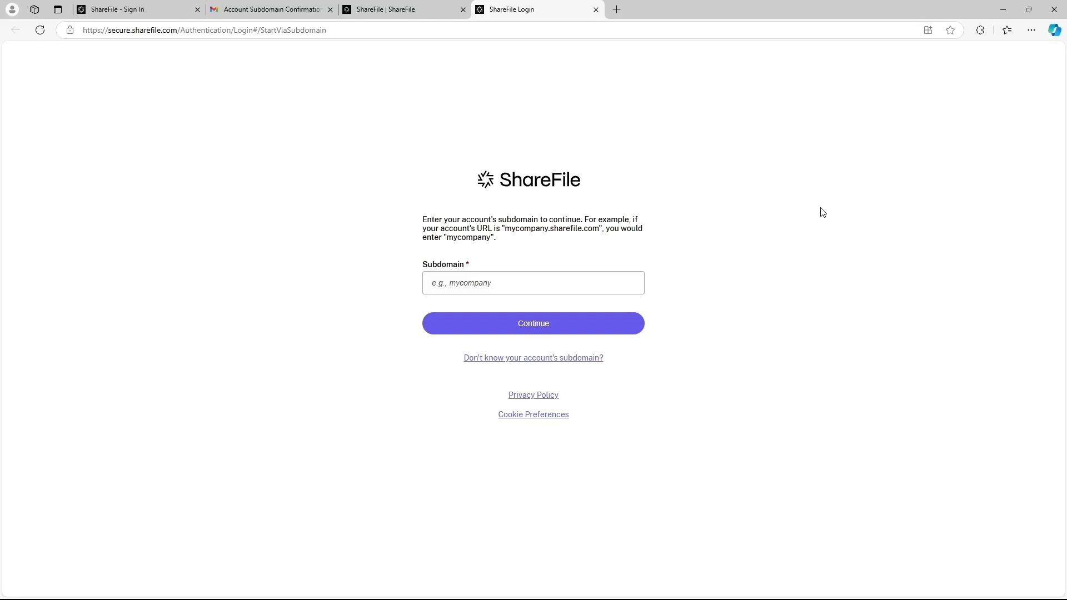
Step: Submit the account subdomain to reach its e-mail sign-in page, then open another login page from the homepage
left_click(535, 275)
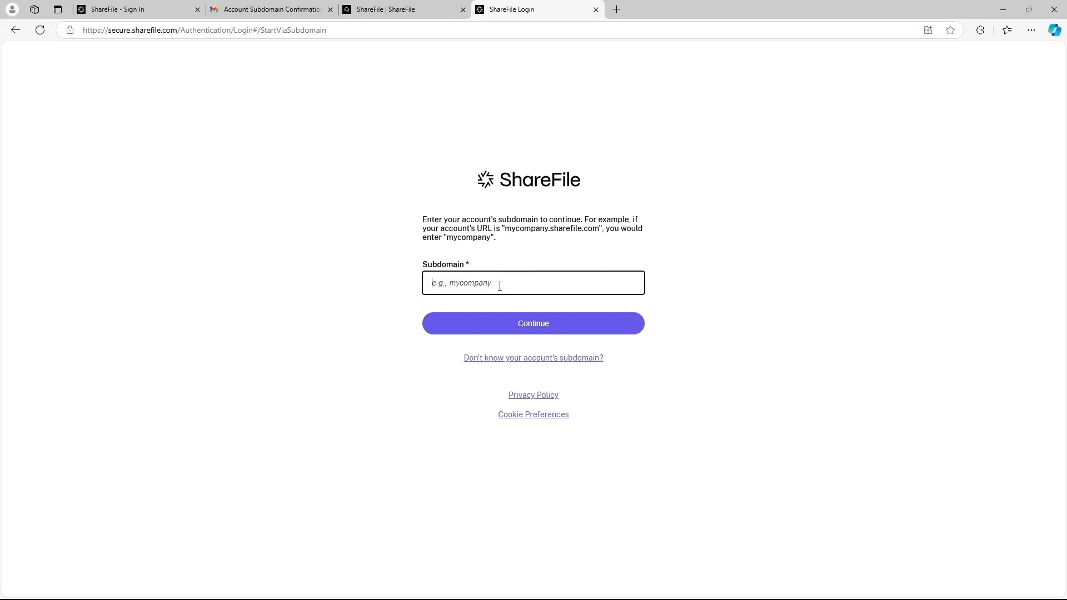
left_click(531, 328)
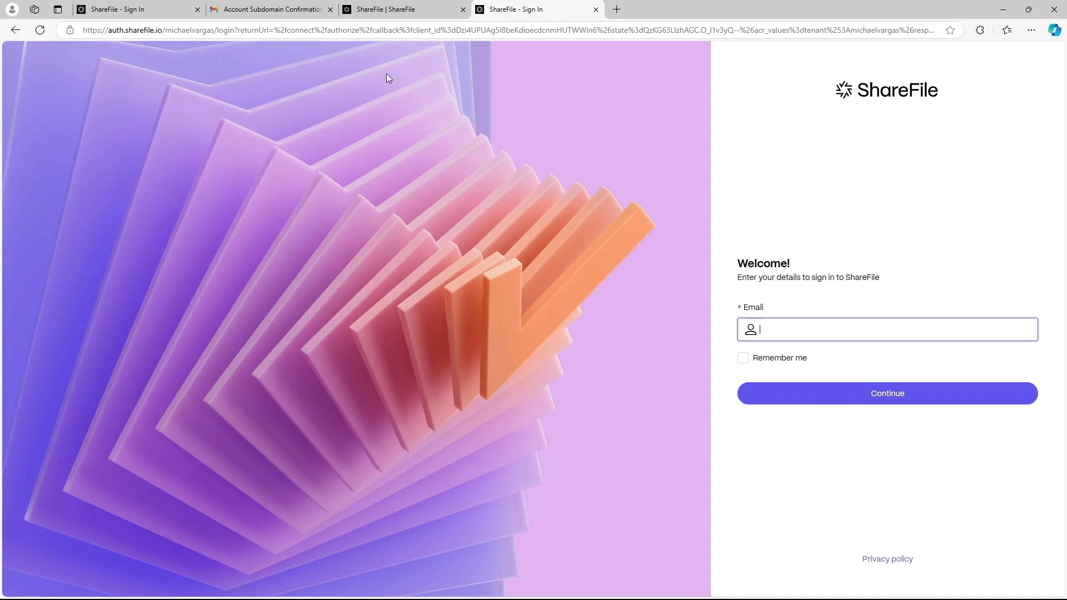
left_click(398, 10)
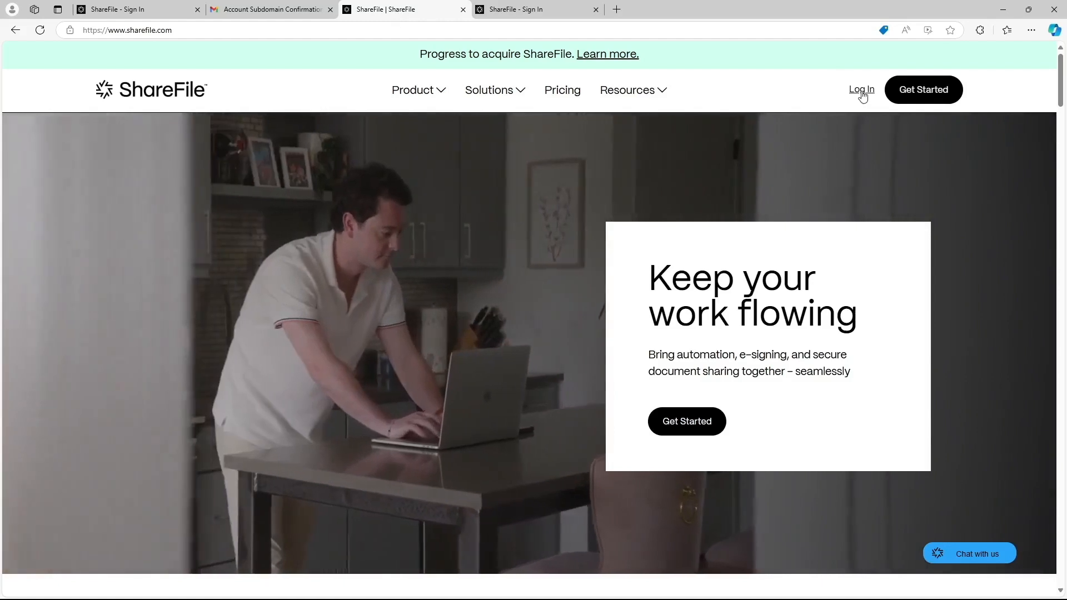
left_click(861, 90)
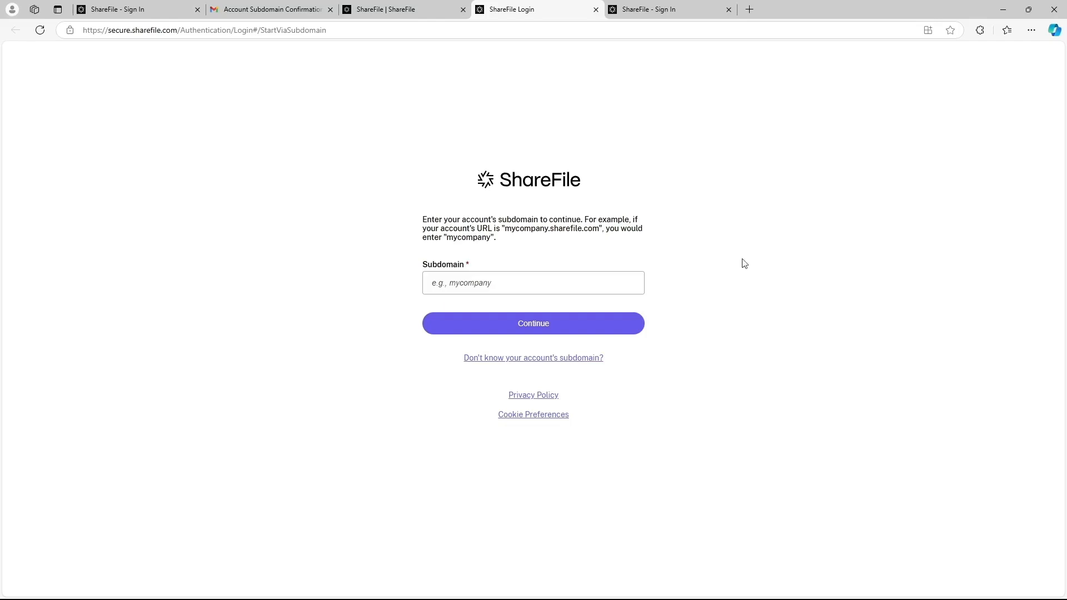
Step: Open the forgotten-subdomain form and fill in the account's e-mail address via autofill
left_click(540, 362)
left_click(477, 287)
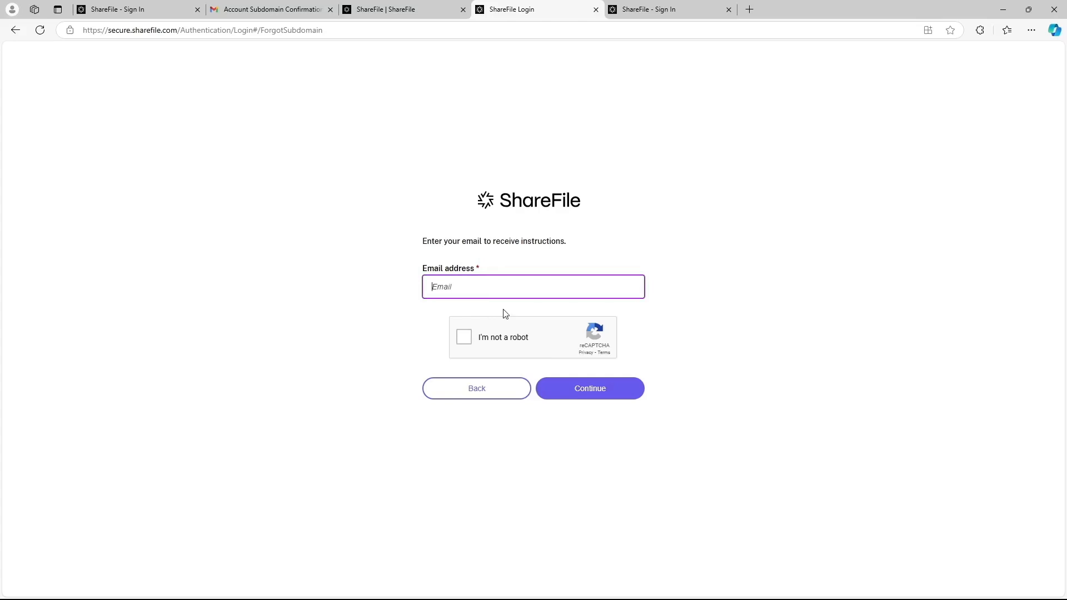
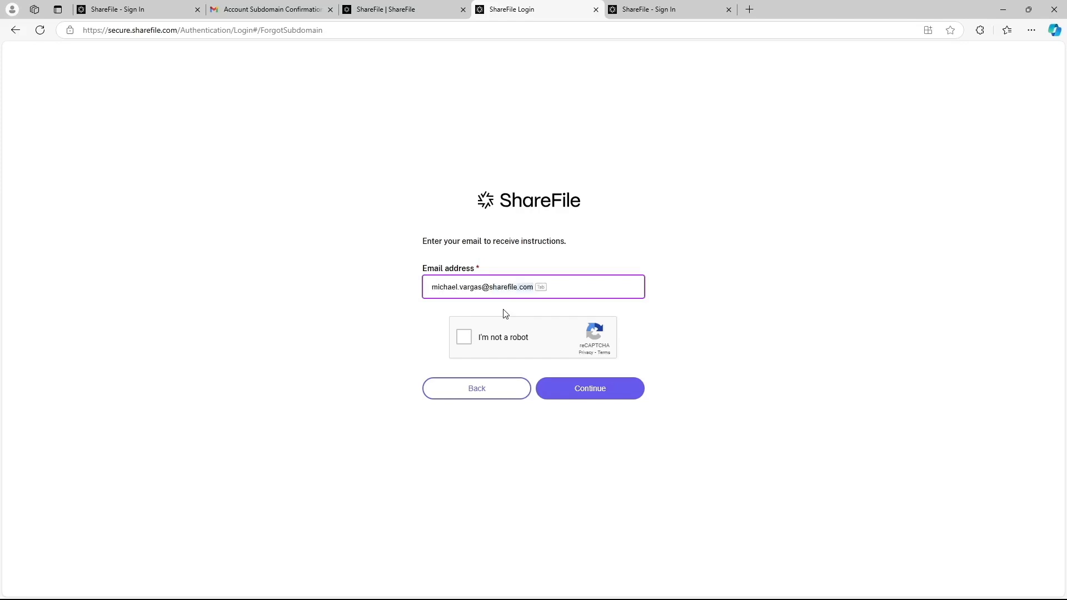
key("Tab")
left_click(768, 325)
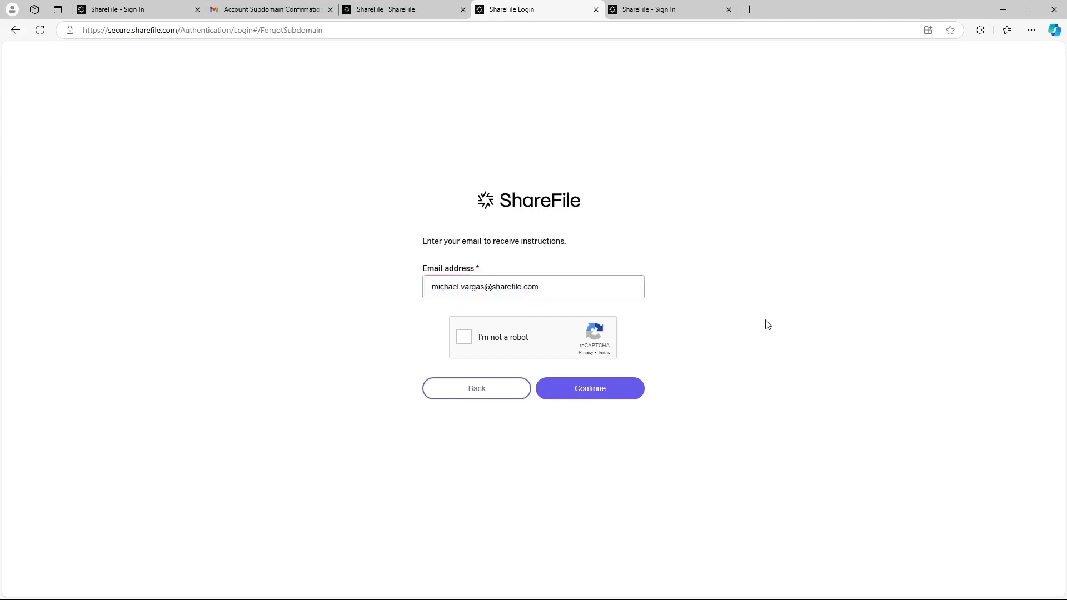
Step: Pass the reCAPTCHA by selecting the crosswalk and bridge images and verifying
left_click(464, 338)
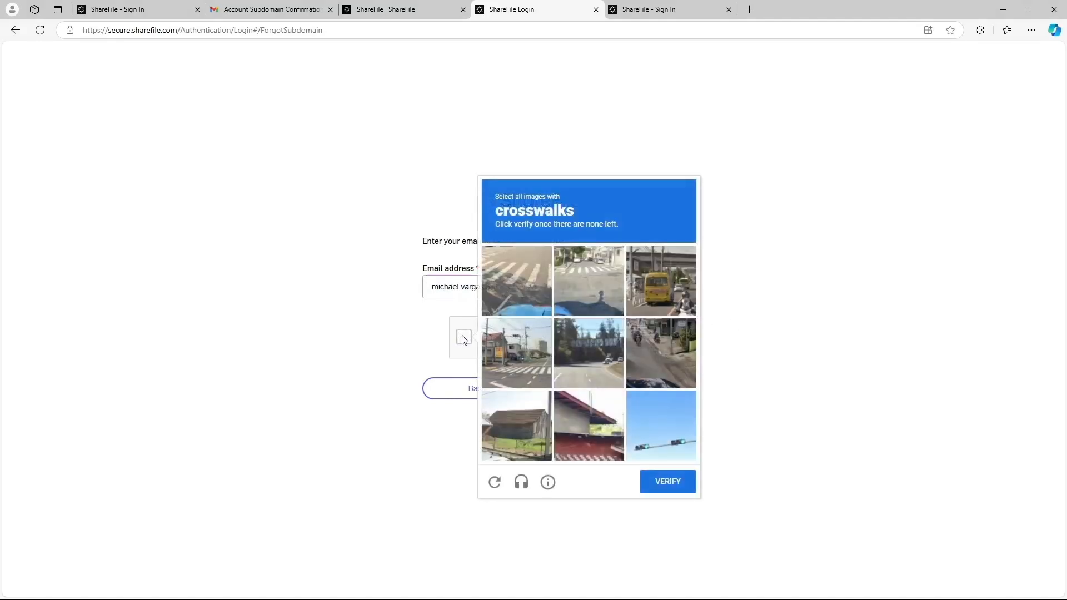
left_click(517, 353)
left_click(660, 480)
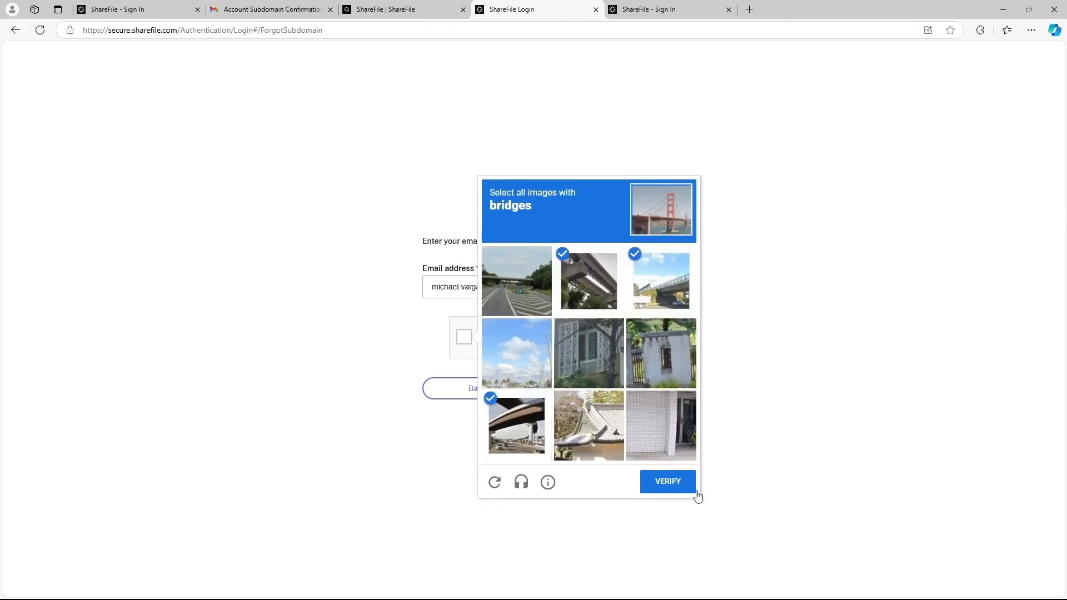
left_click(690, 491)
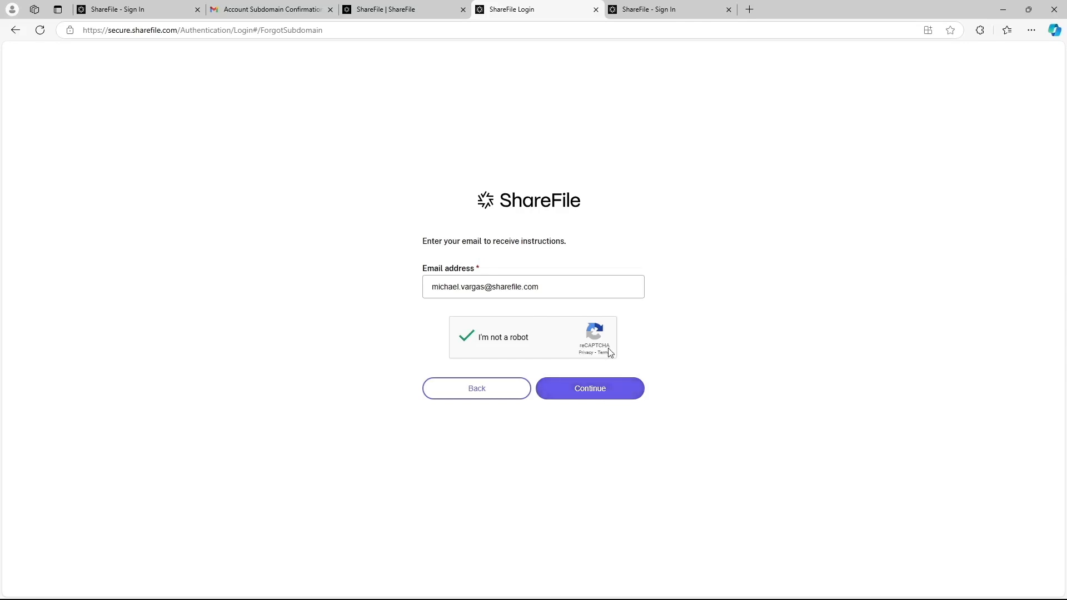
Step: Send the subdomain request, read the Account Subdomain Confirmation e-mail, and follow the account's ShareFile link
left_click(610, 394)
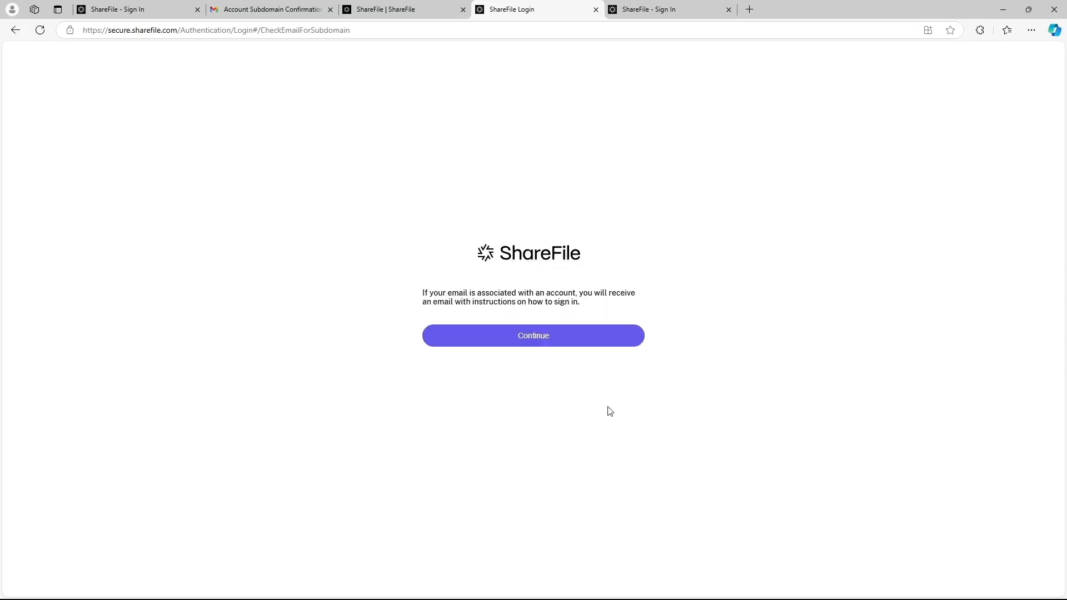
left_click(277, 13)
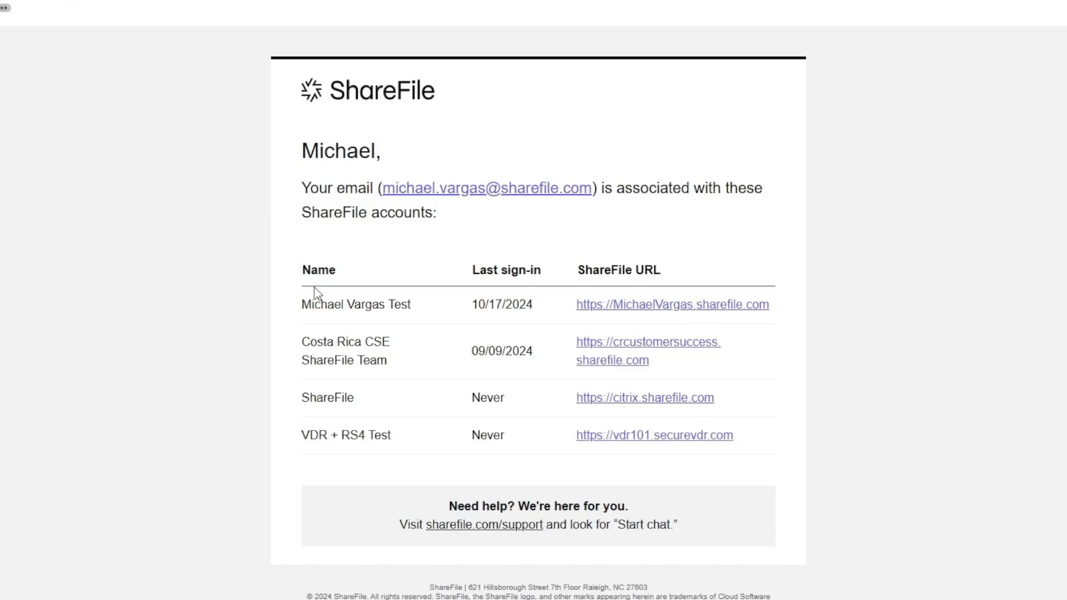
left_click(695, 305)
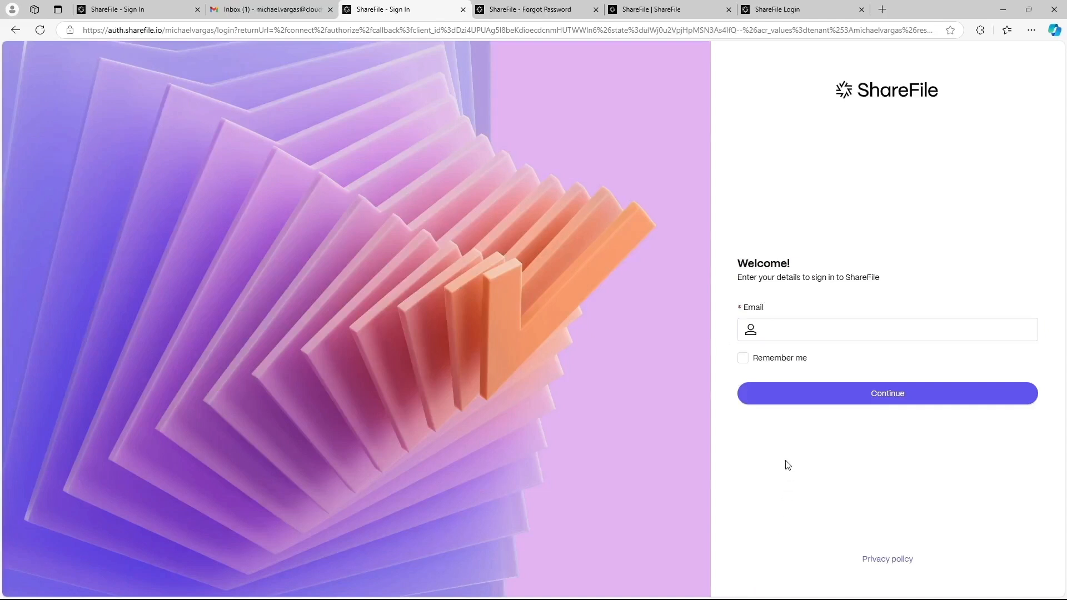
Step: Enter the account's e-mail address on the Welcome page and continue to the password step
left_click(779, 330)
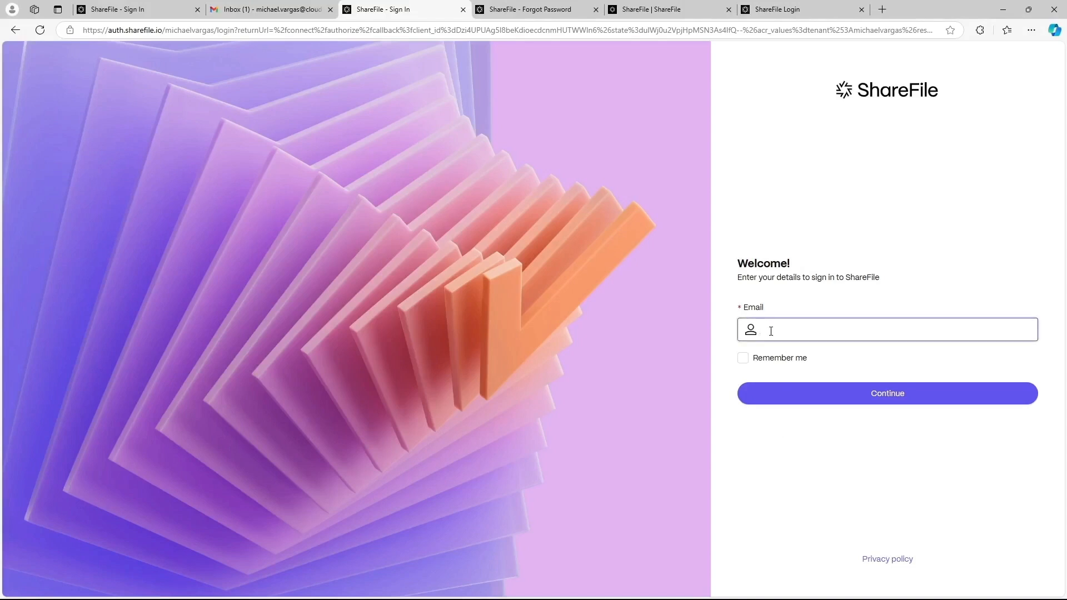
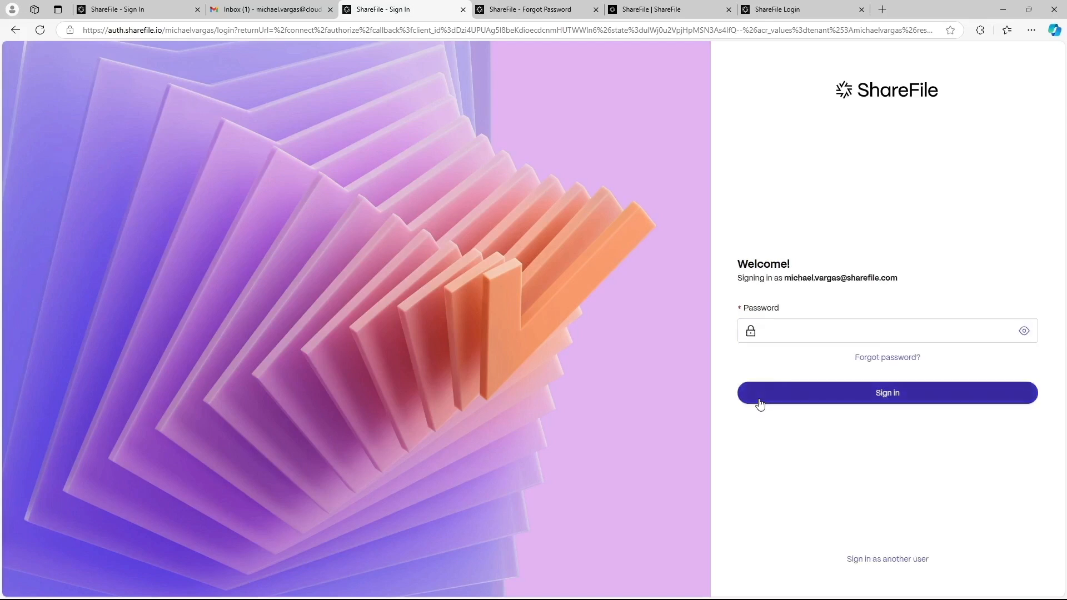
left_click(800, 332)
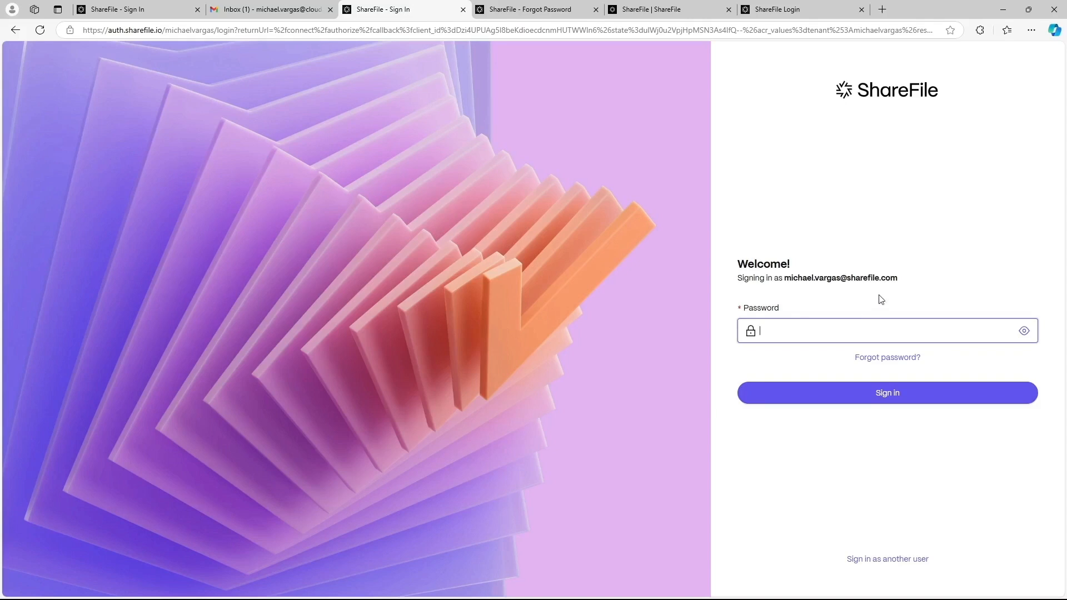
Step: Pass the motorcycle reCAPTCHA on the Forgot password form and send the reset e-mail
left_click(889, 359)
left_click(821, 364)
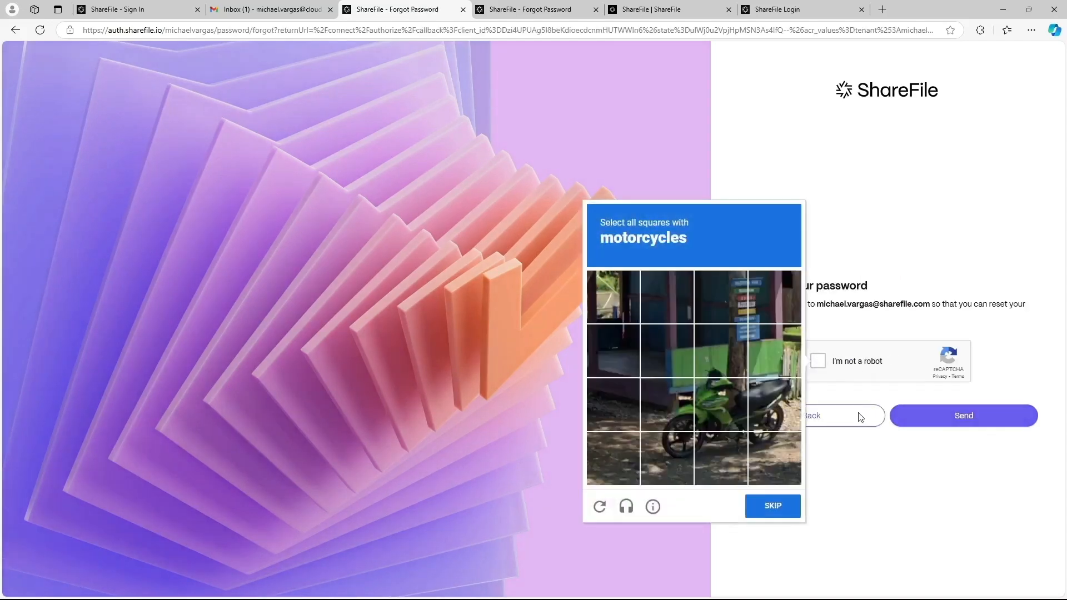
left_click(705, 400)
left_click(783, 423)
left_click(780, 454)
left_click(721, 458)
left_click(667, 459)
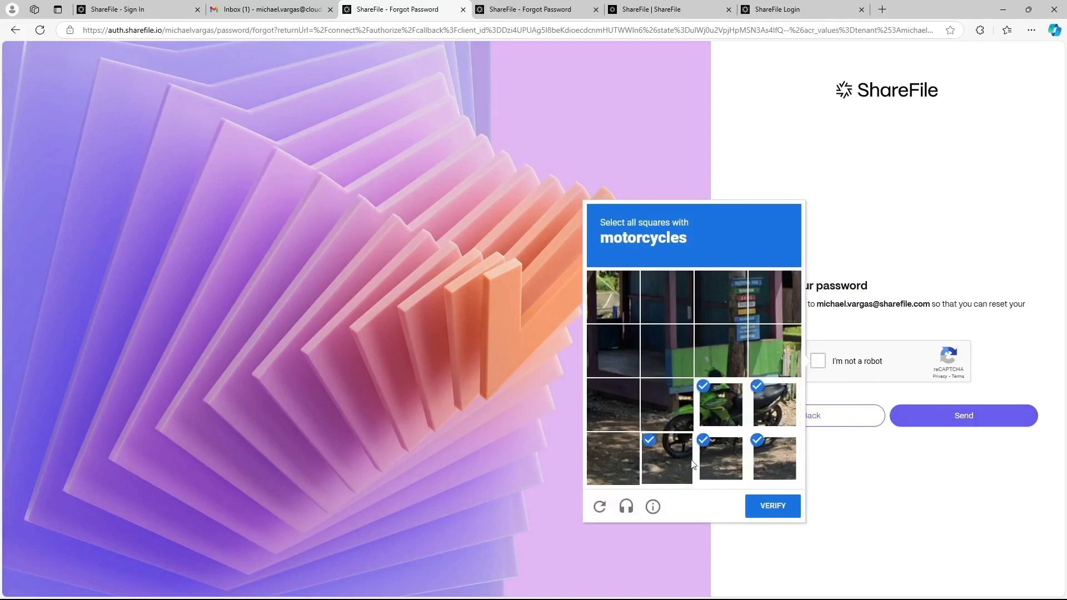
left_click(667, 404)
left_click(764, 503)
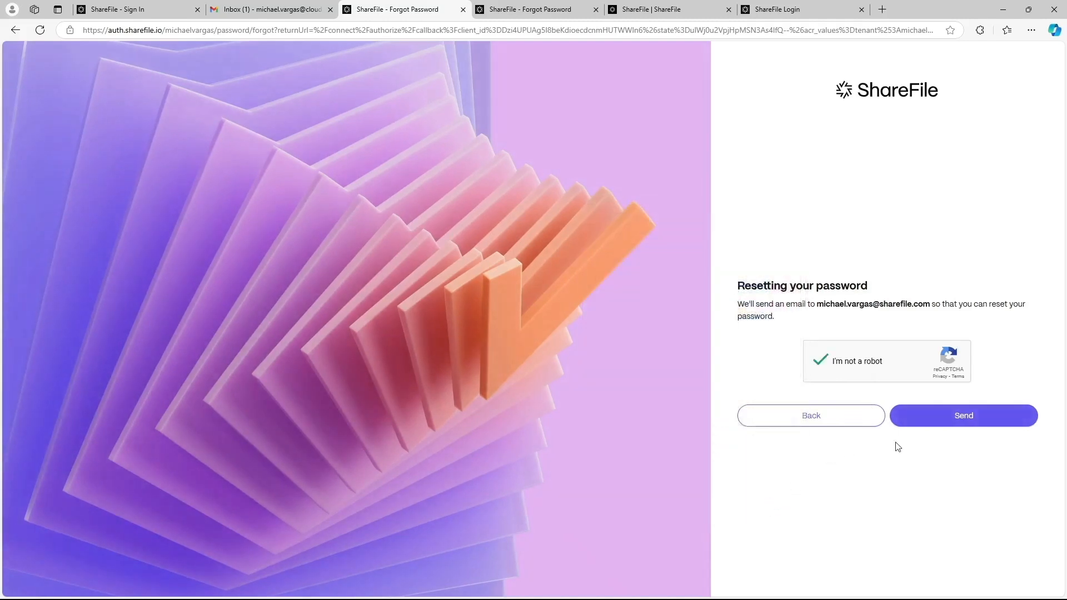
left_click(964, 417)
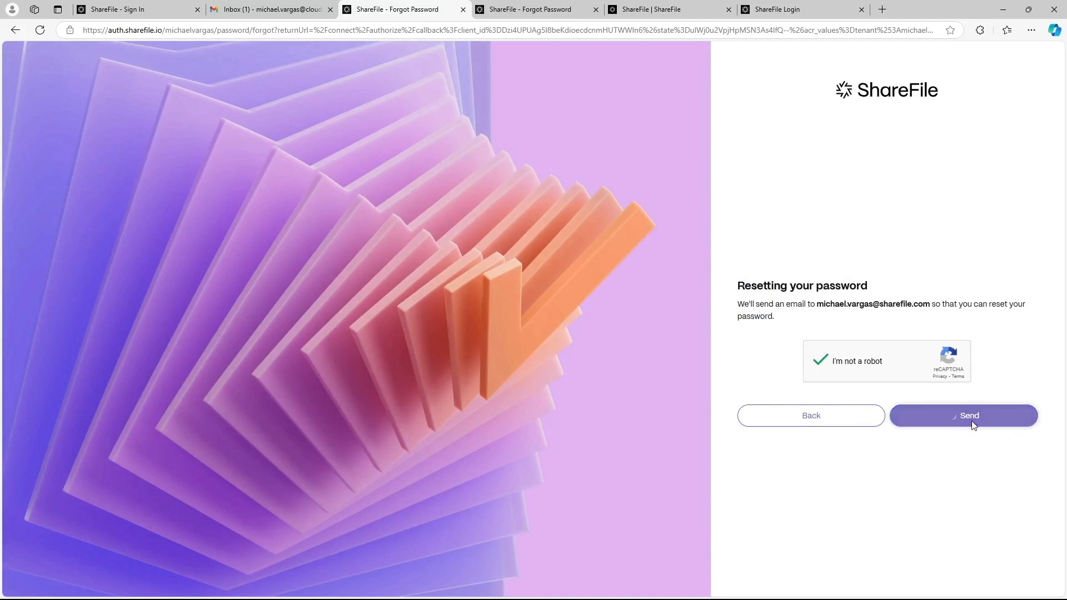
left_click(266, 10)
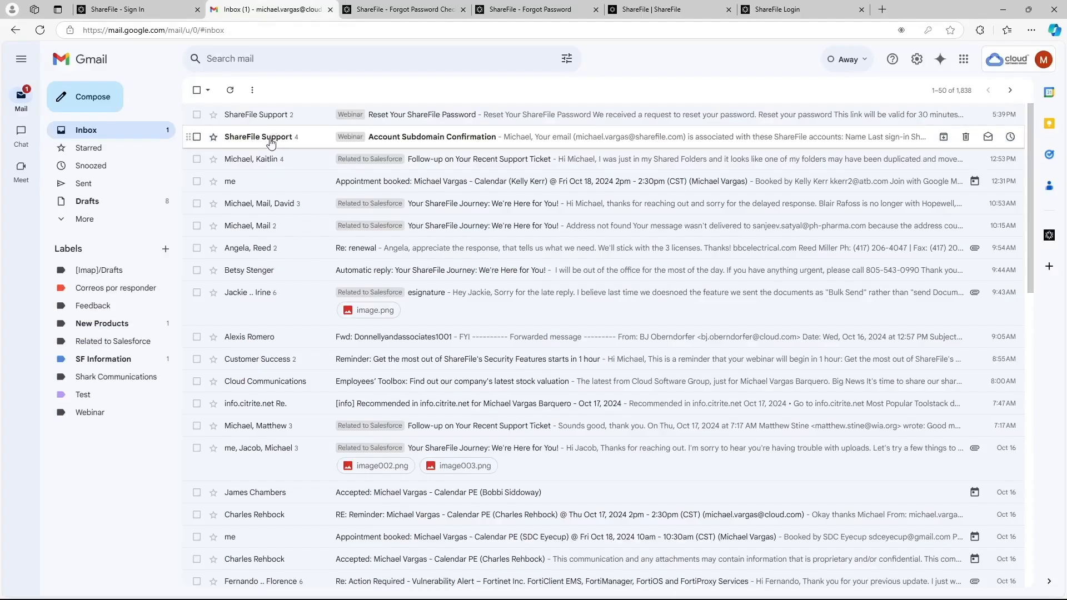
Step: Open the 'Reset Your ShareFile Password' e-mail and expand its trimmed content to see the reset link
left_click(261, 113)
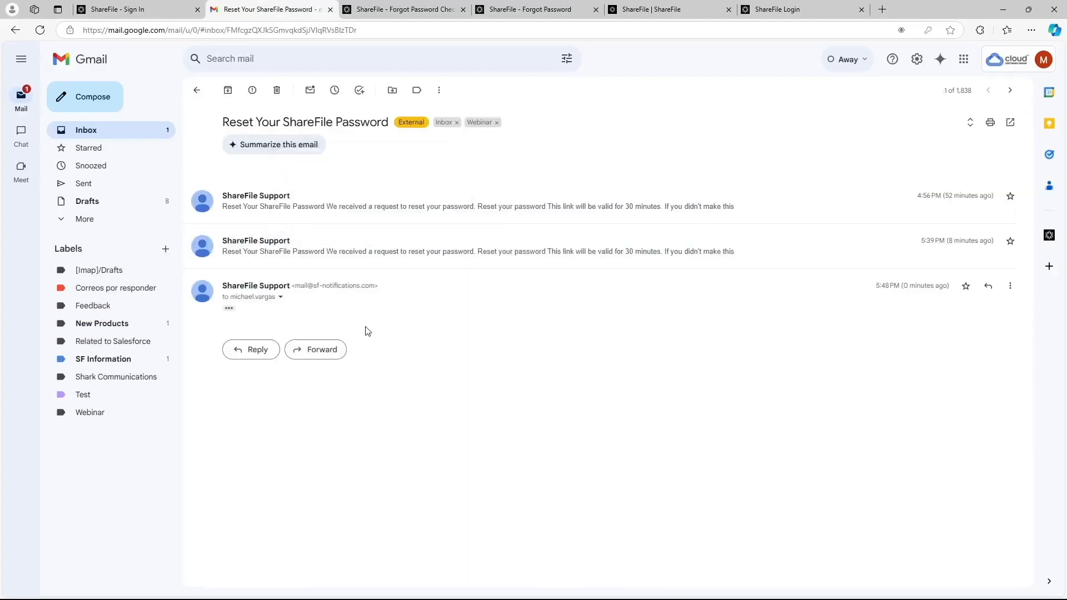
left_click(229, 309)
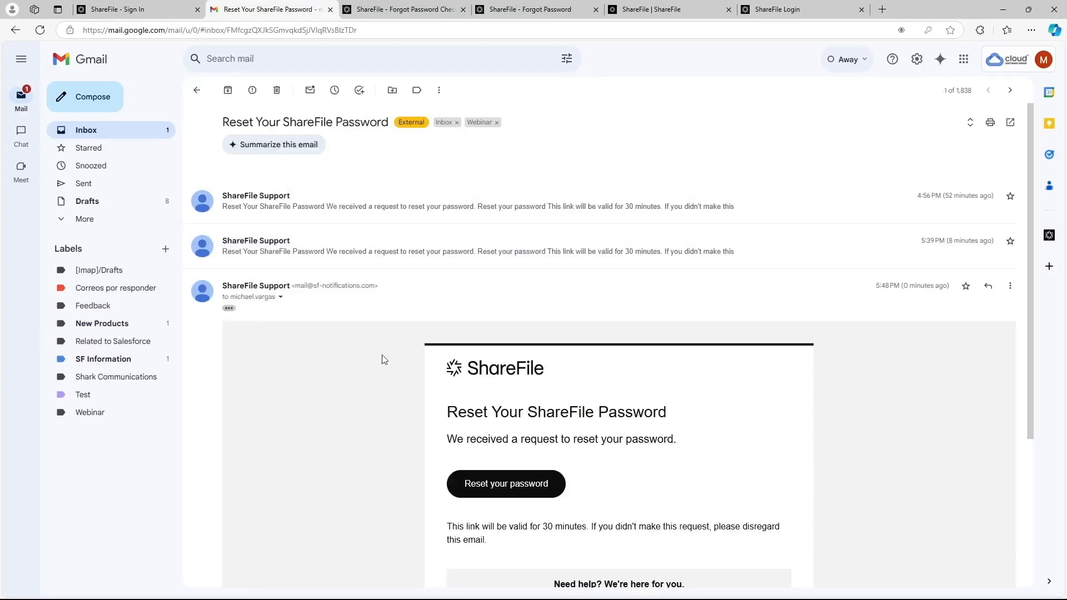
scroll(517, 385, "down", 2)
scroll(516, 385, "down", 2)
scroll(517, 386, "up", 1)
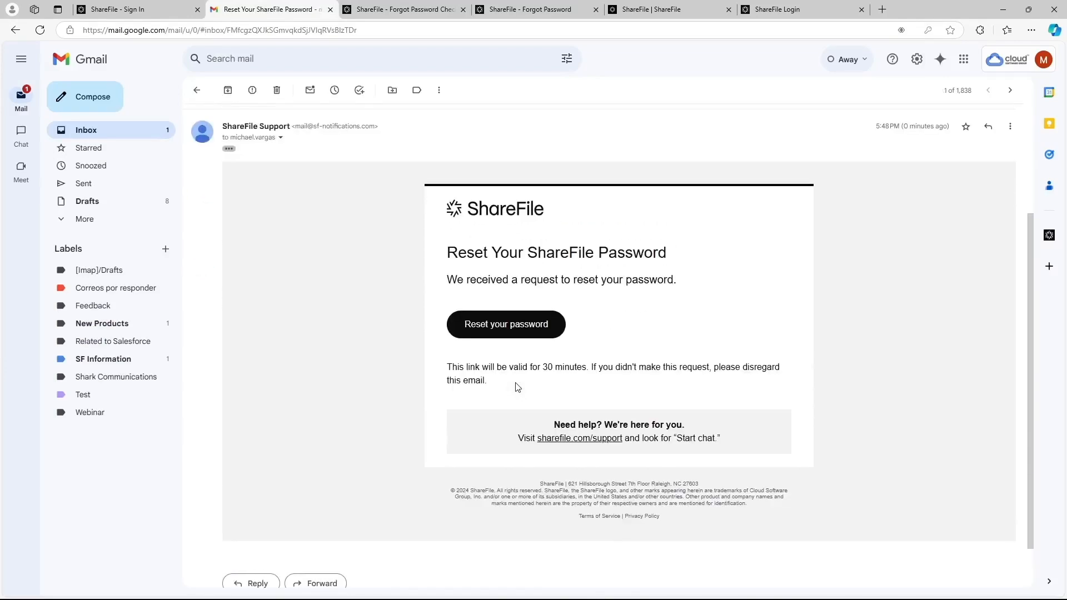
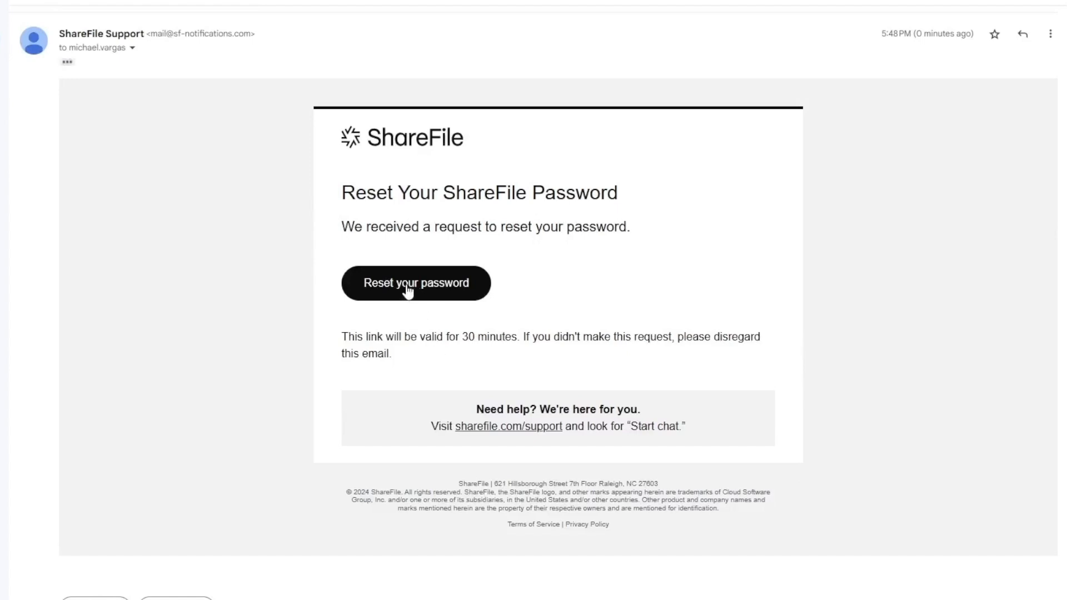
Step: Follow the 'Reset your password' link in the ShareFile support e-mail
left_click(409, 287)
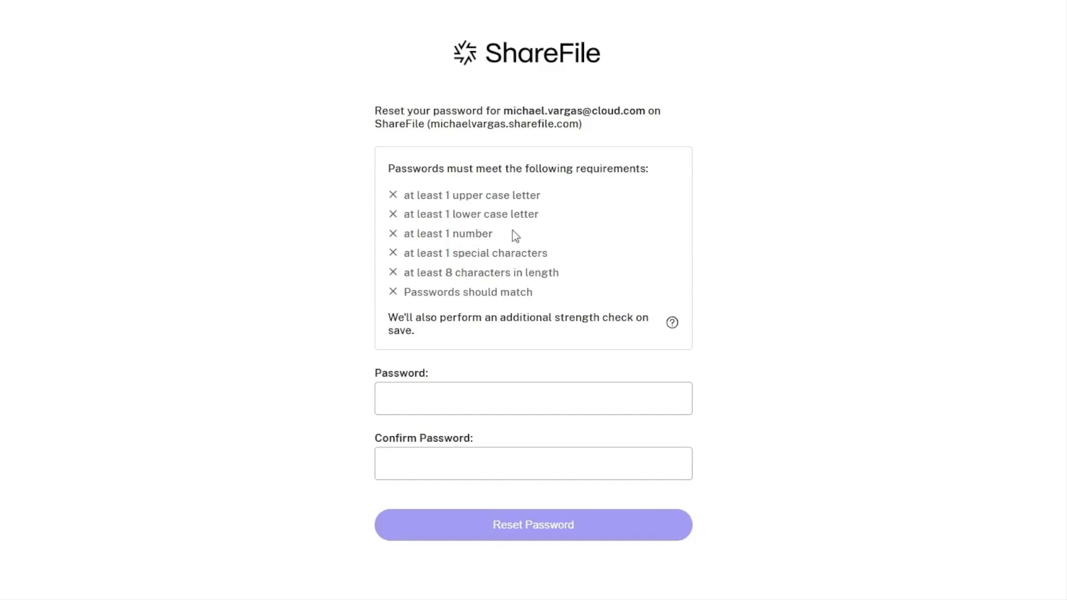
Step: Enter a new account password, confirm it in the second field, and submit the reset
left_click(445, 406)
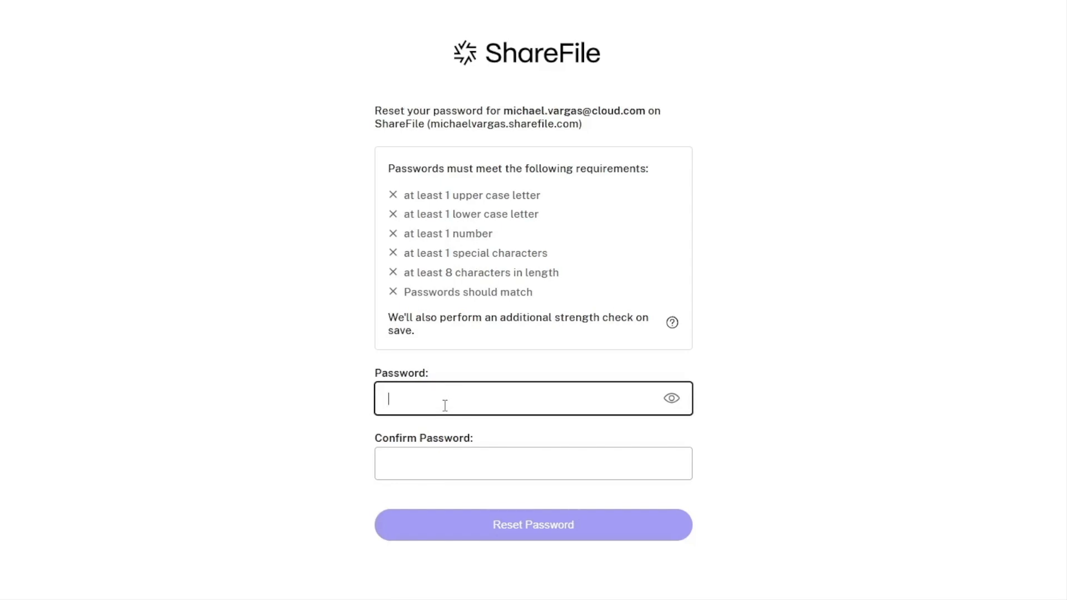
type("•••••••")
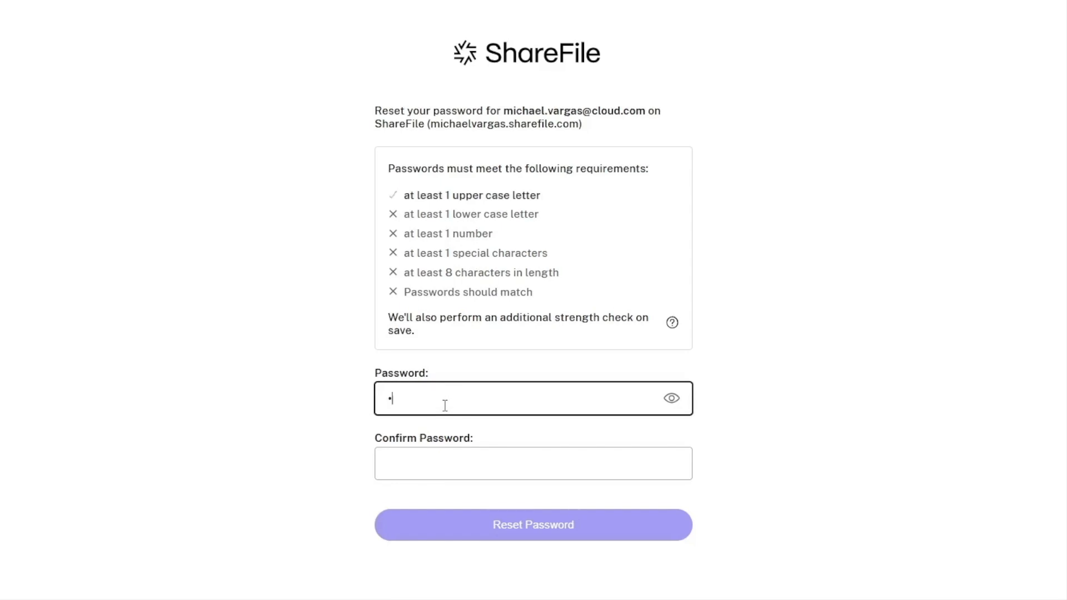
type("•••••")
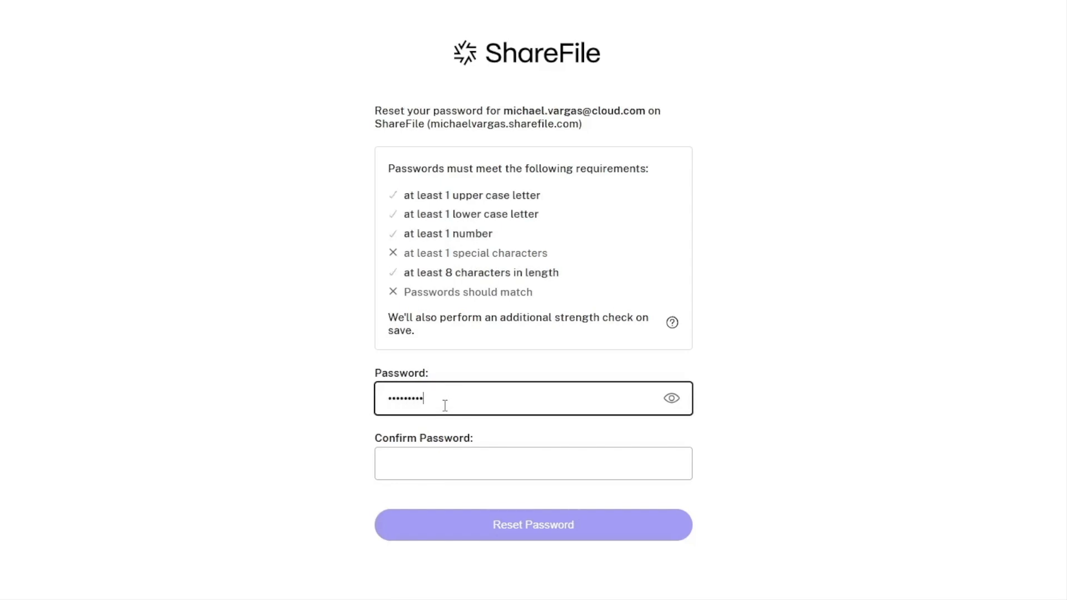
key("Tab")
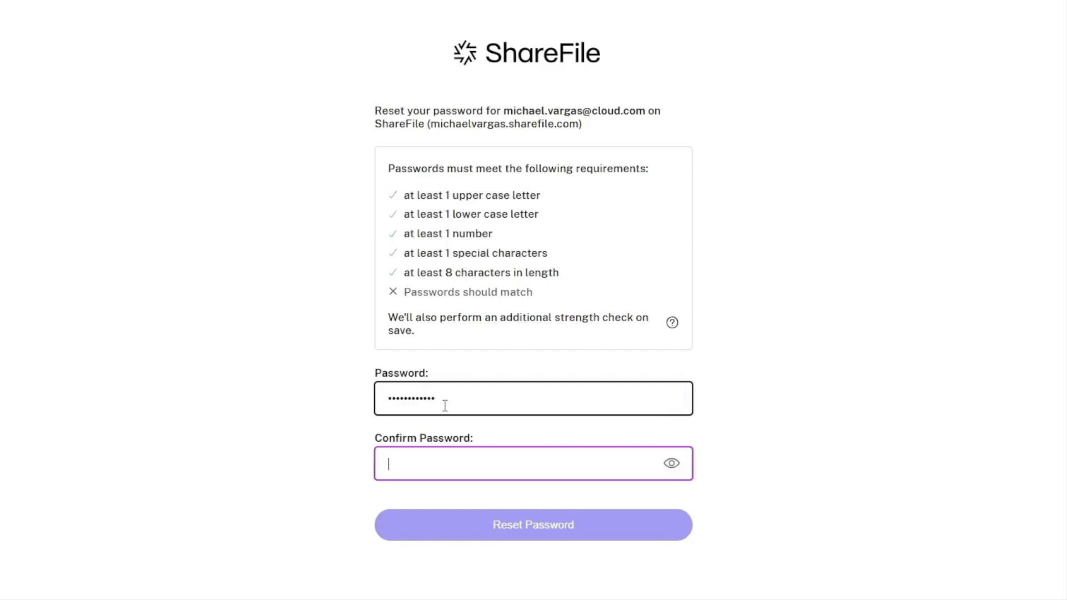
type("•••••••••••")
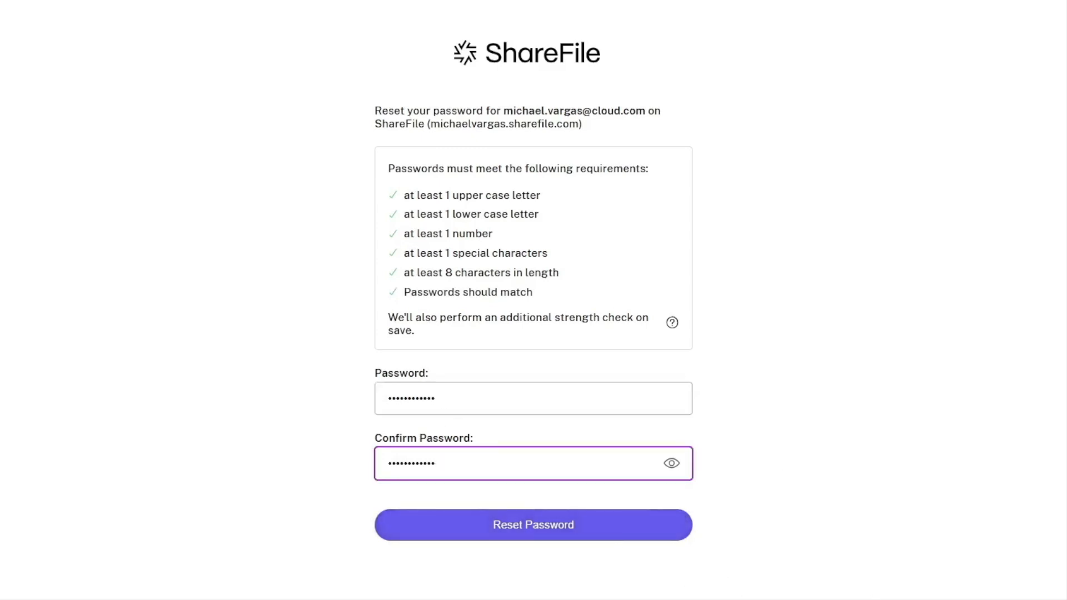
left_click(527, 535)
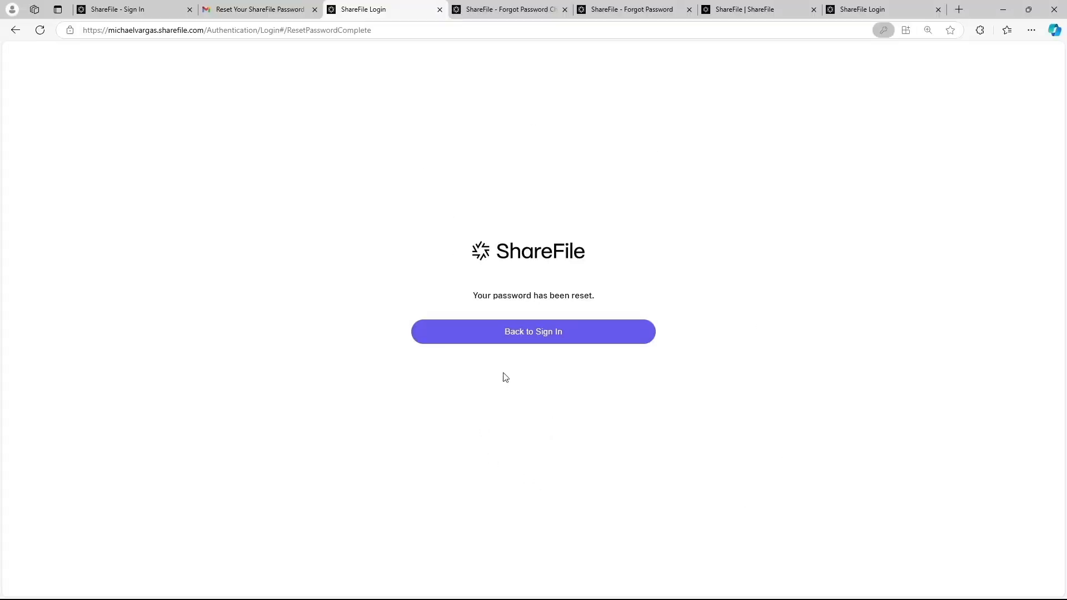
Step: Sign back in with the saved account e-mail and the new password
left_click(526, 340)
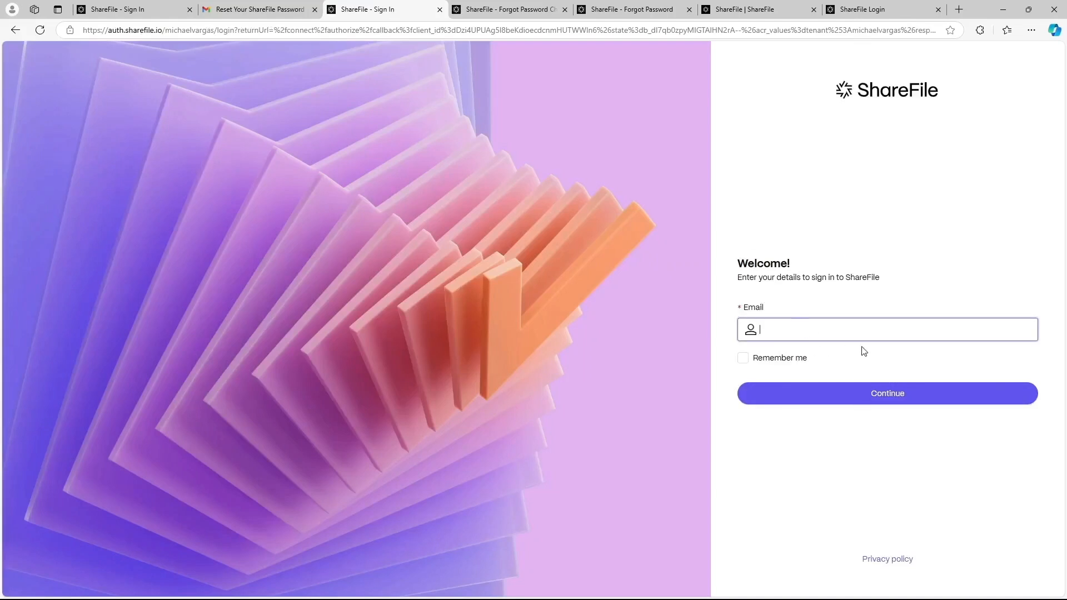
left_click(807, 331)
left_click(841, 388)
left_click(841, 388)
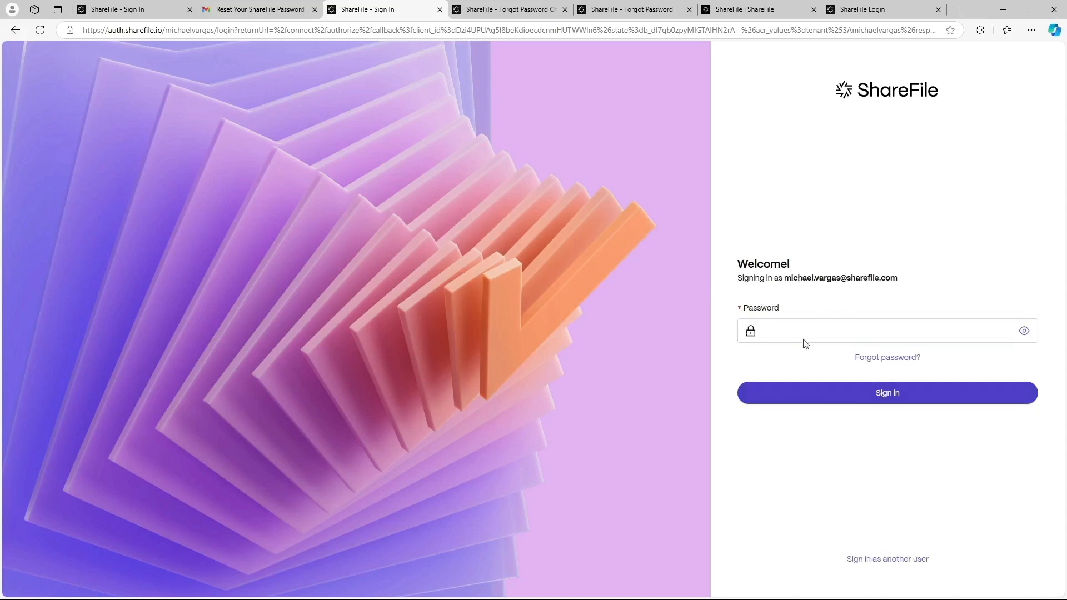
type("•••")
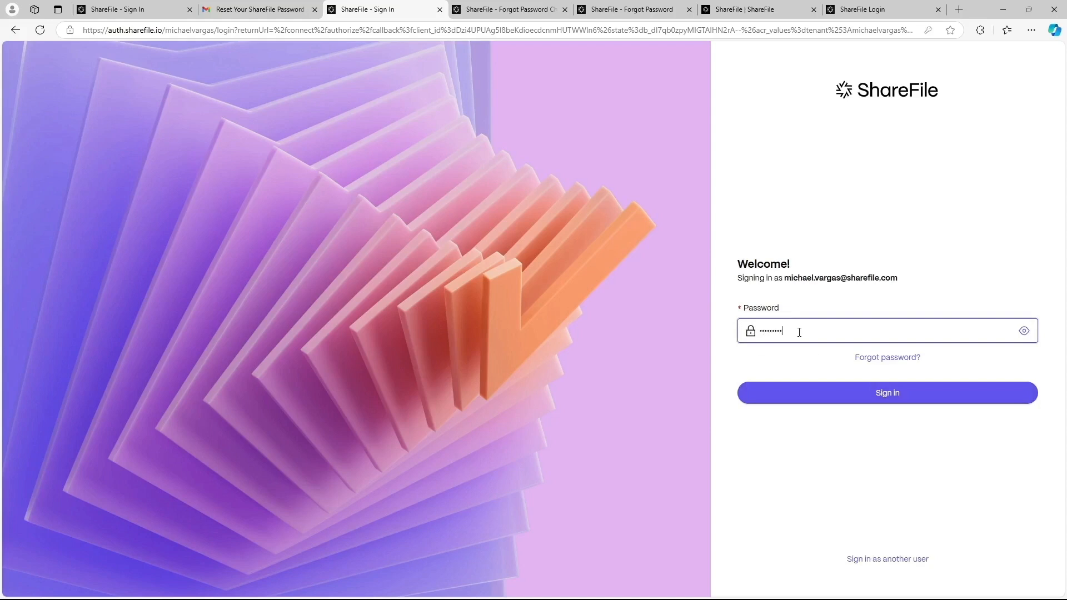
type("•••••••••")
key("Return")
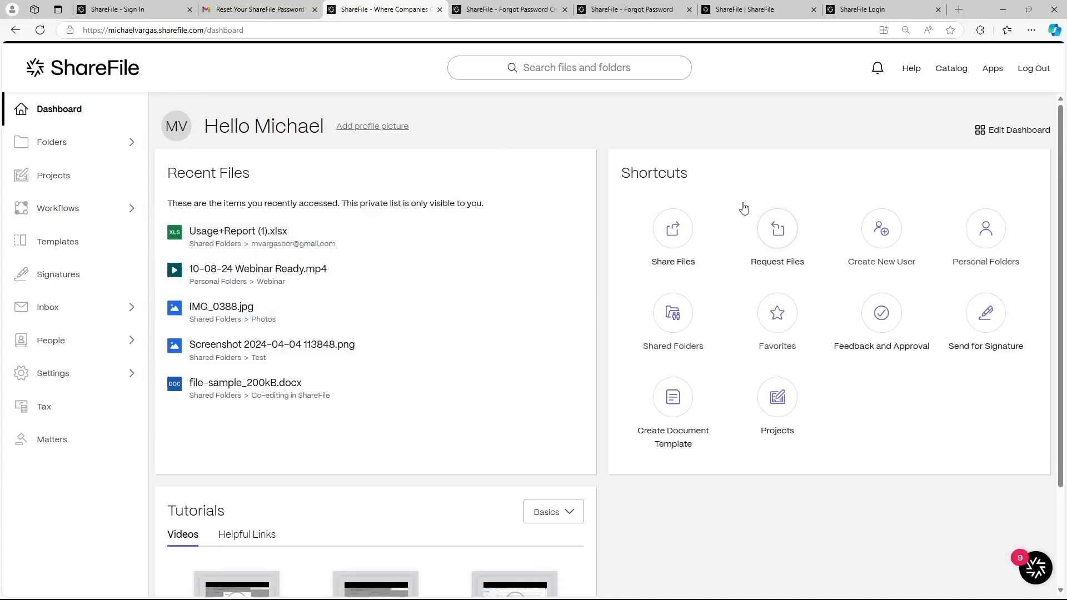
Step: Move the Shortcuts tile to the left of Recent Files on the dashboard
scroll(981, 340, "down", 2)
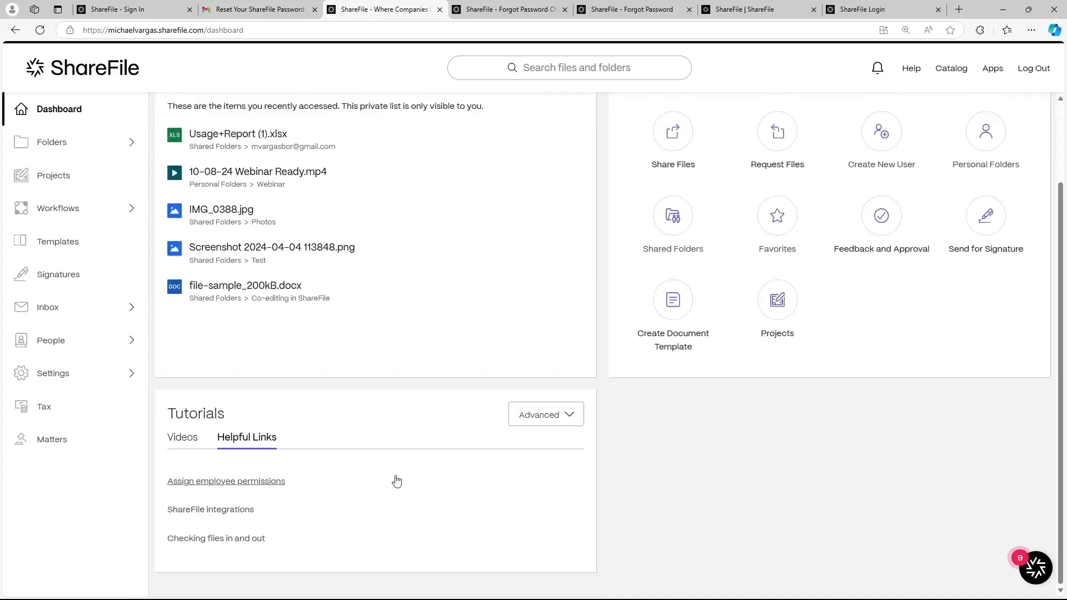
scroll(686, 372, "up", 2)
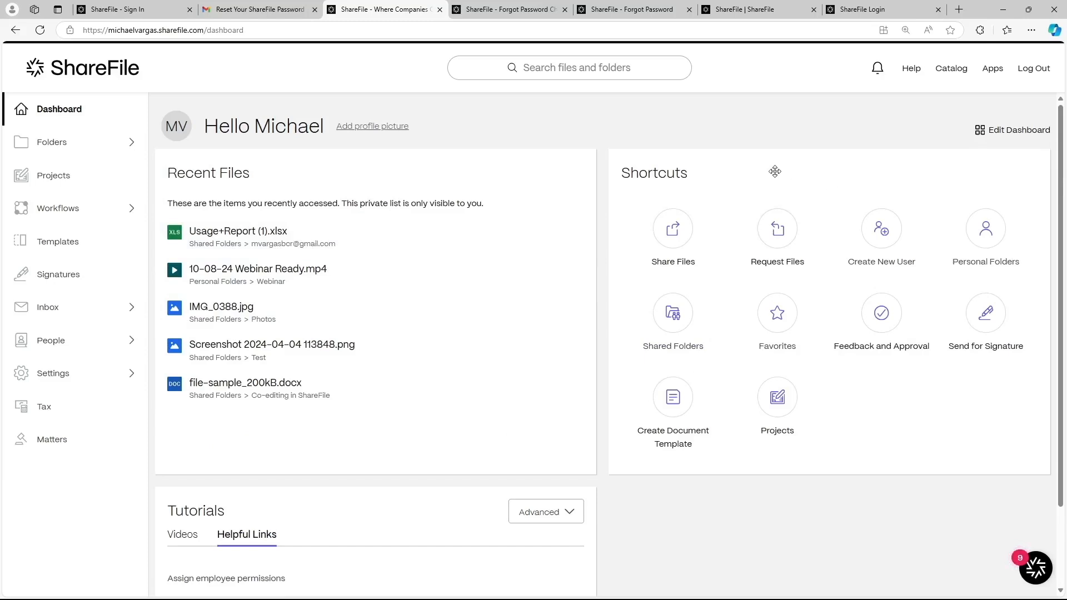
left_click_drag(774, 171, 336, 174)
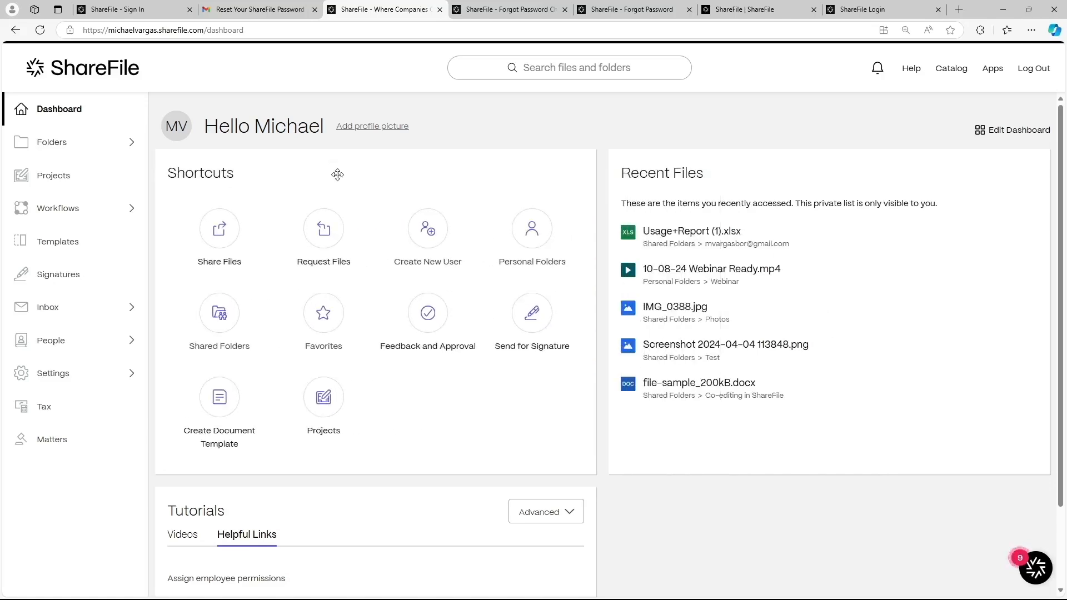
Step: Turn on the Favorites tile in Edit Dashboard and save the layout
left_click(1009, 137)
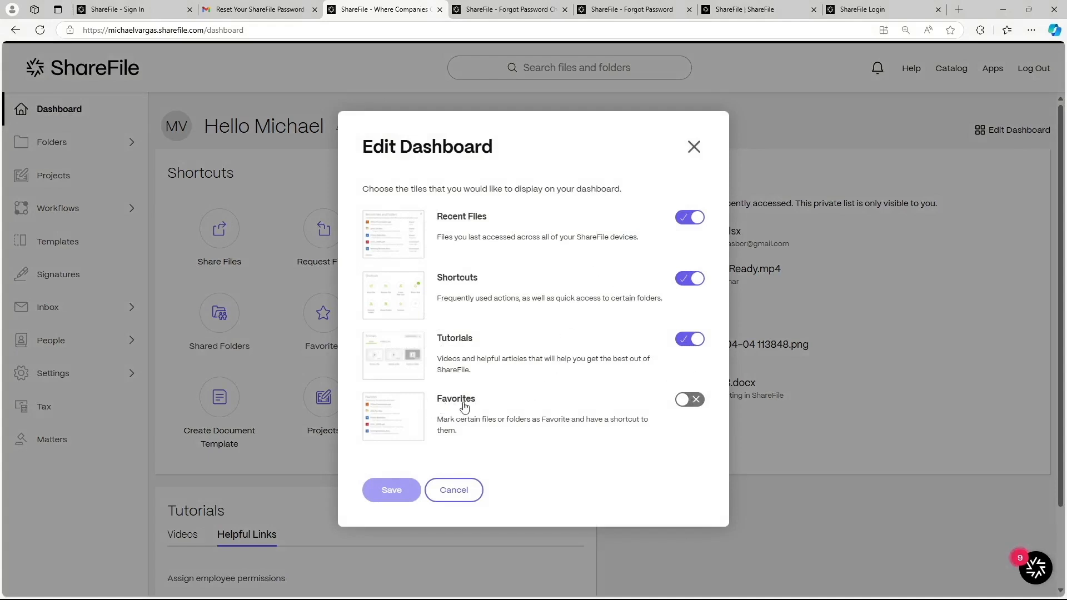
left_click(689, 402)
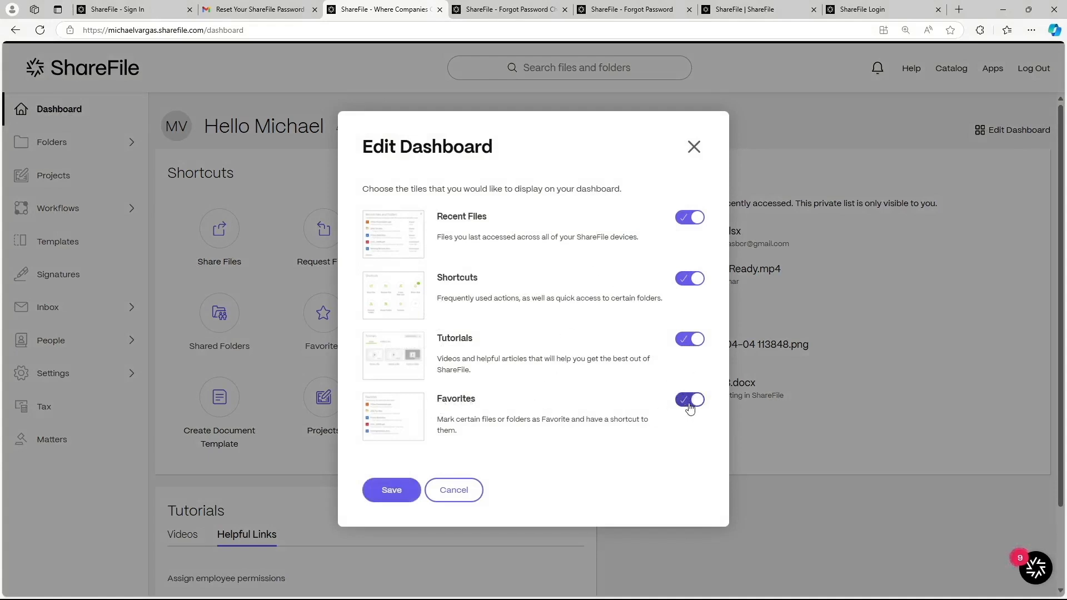
left_click(392, 490)
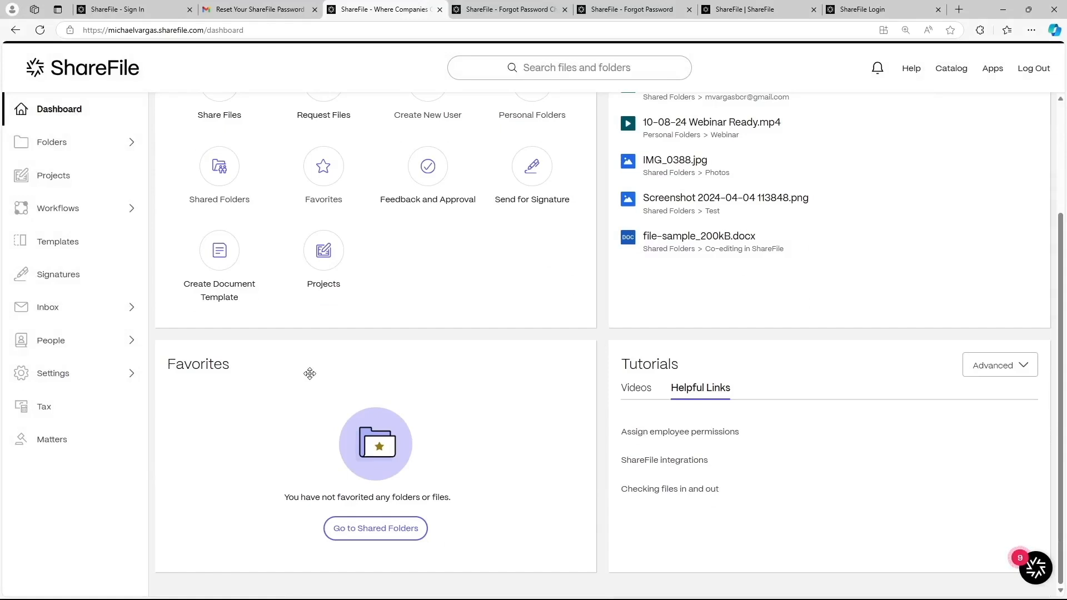
scroll(444, 405, "up", 3)
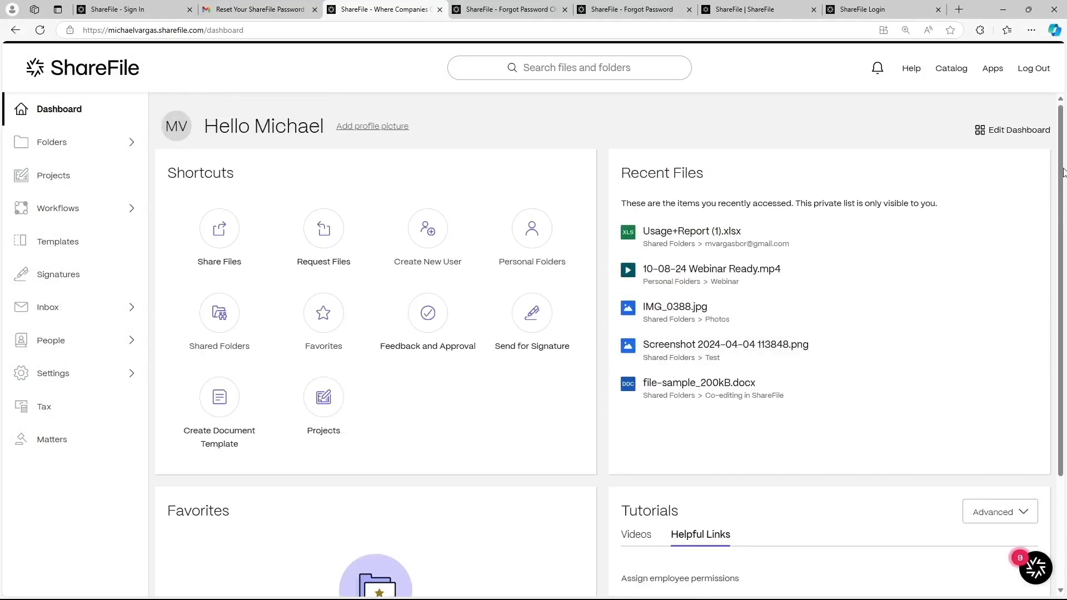
Step: Visit the Help Center, open and close a Chat with Us session, then close Help
left_click(911, 69)
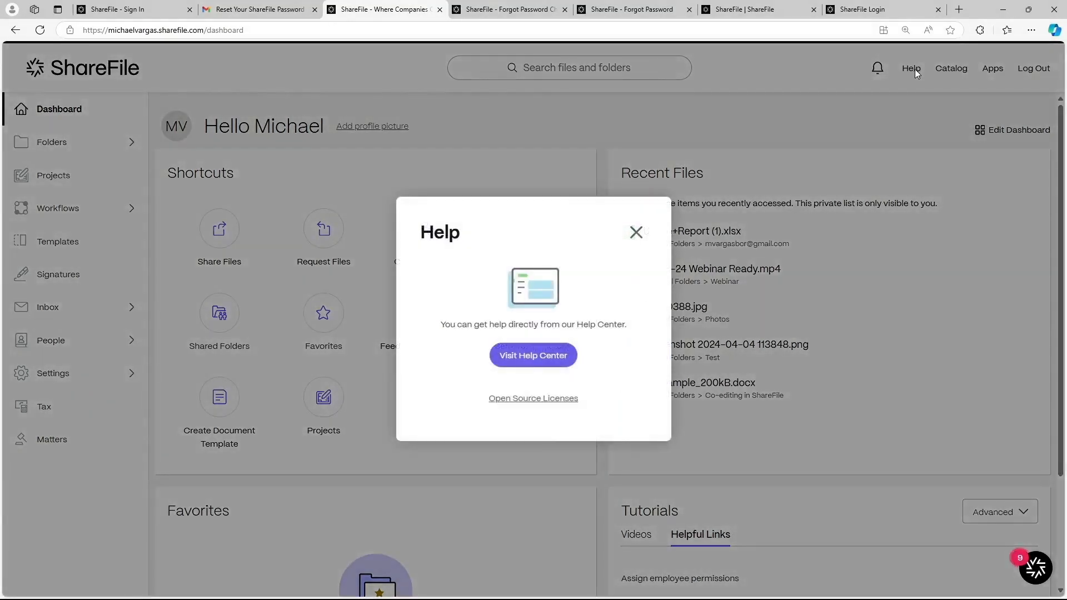
left_click(542, 362)
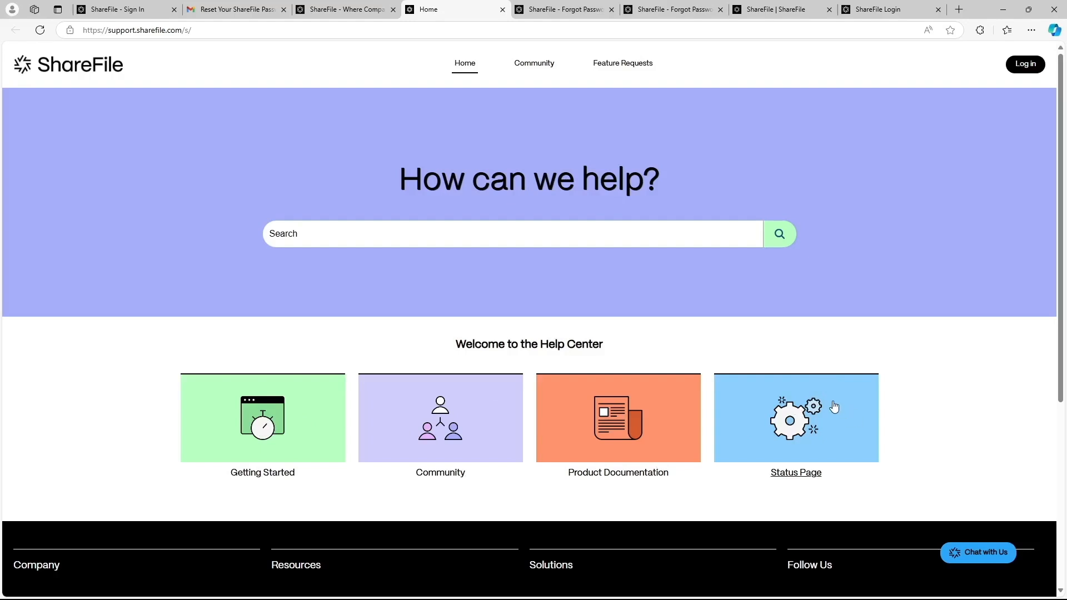
left_click(979, 558)
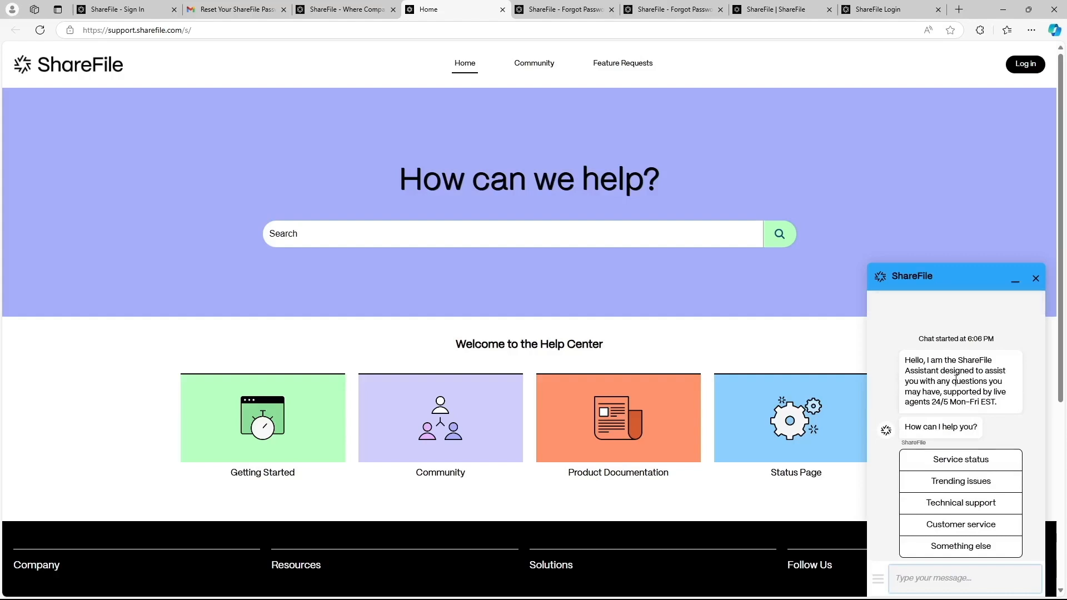
left_click(1036, 277)
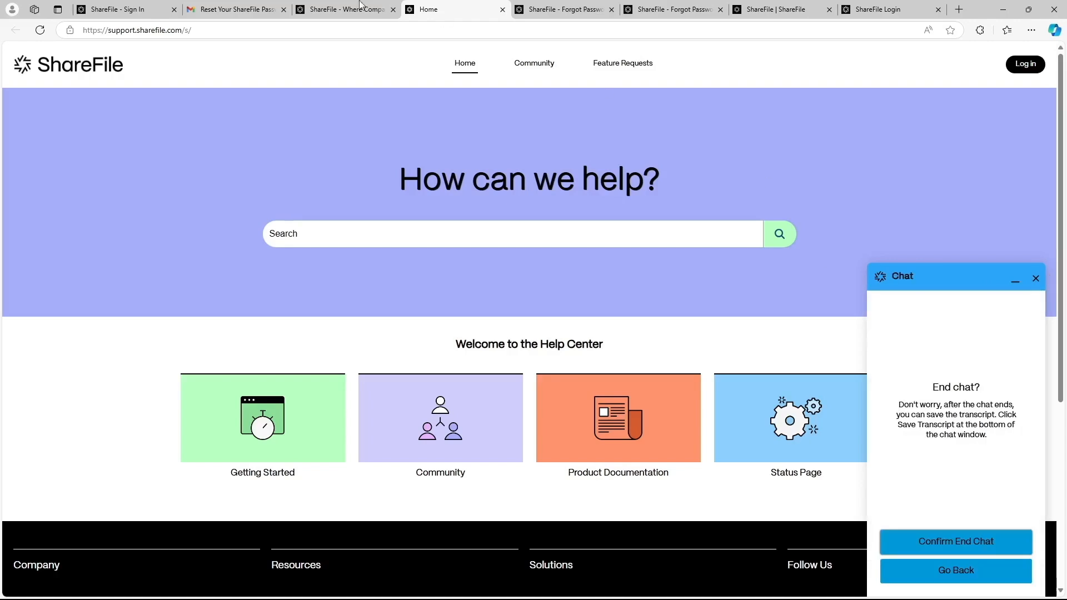
left_click(331, 6)
left_click(949, 90)
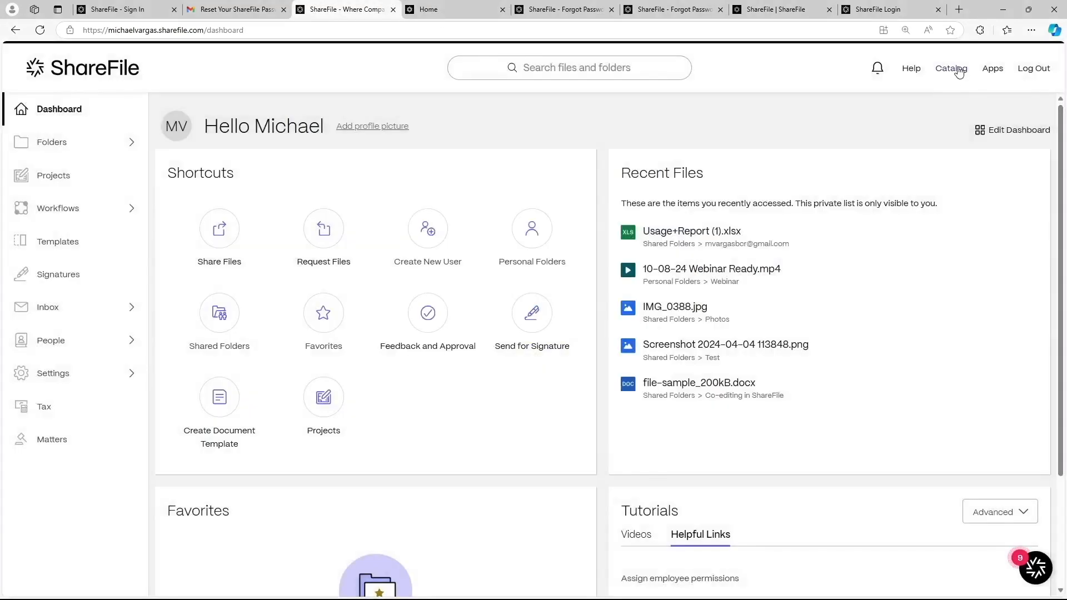
Step: Browse the ShareFile catalog: filter solutions by Finance, then view Integrations and Templates
left_click(958, 71)
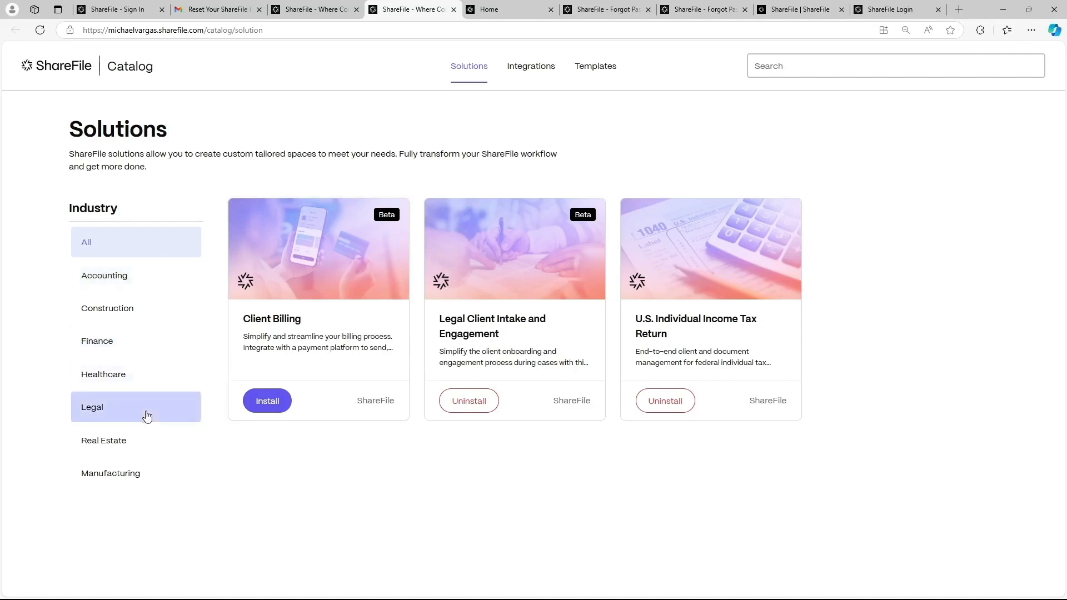
left_click(121, 354)
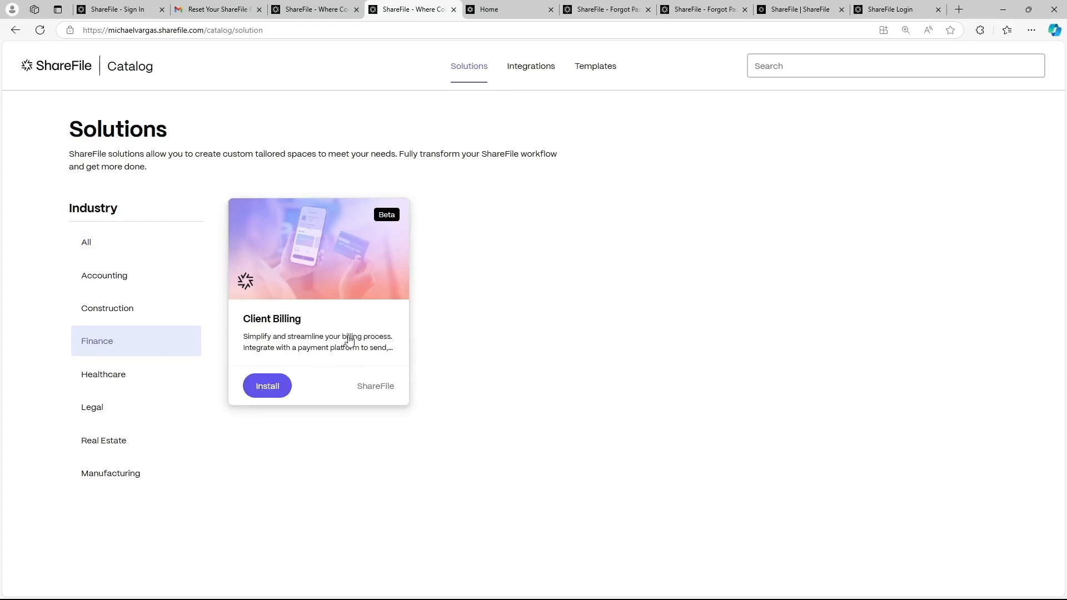
left_click(542, 68)
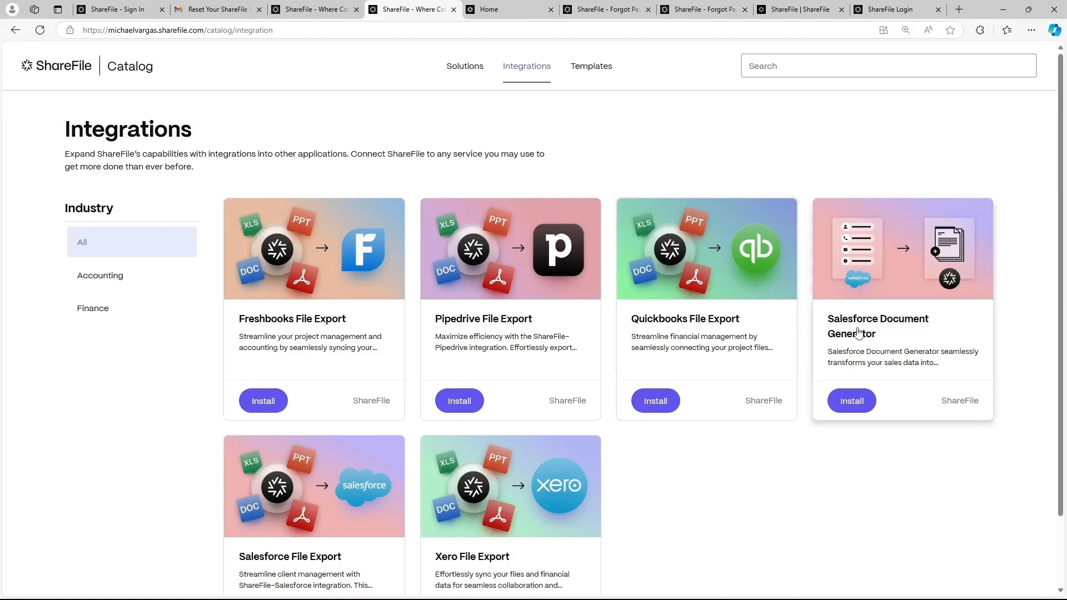
left_click(581, 84)
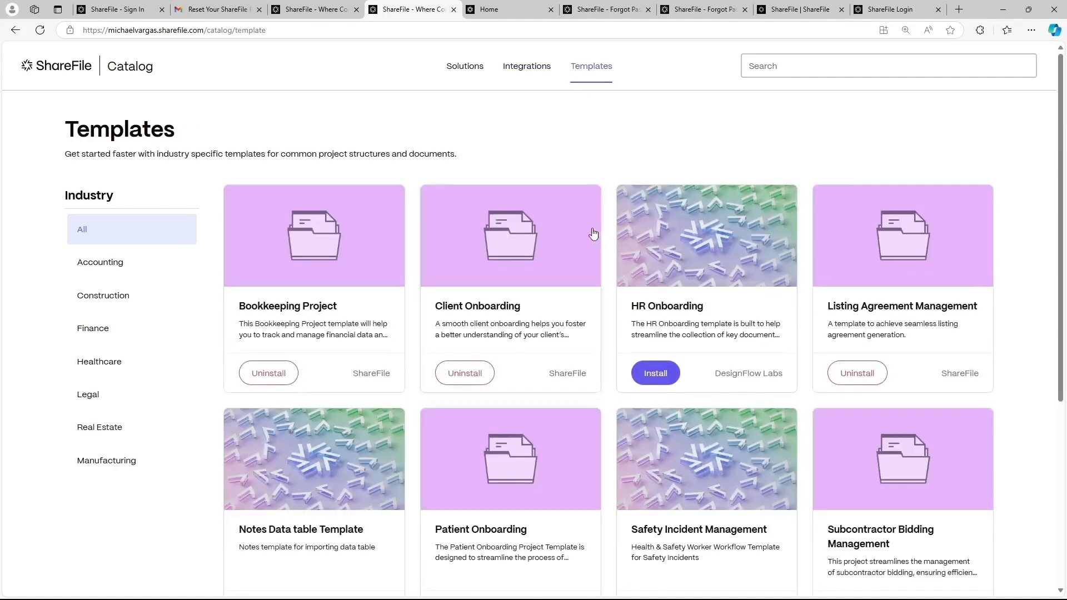
scroll(422, 310, "down", 3)
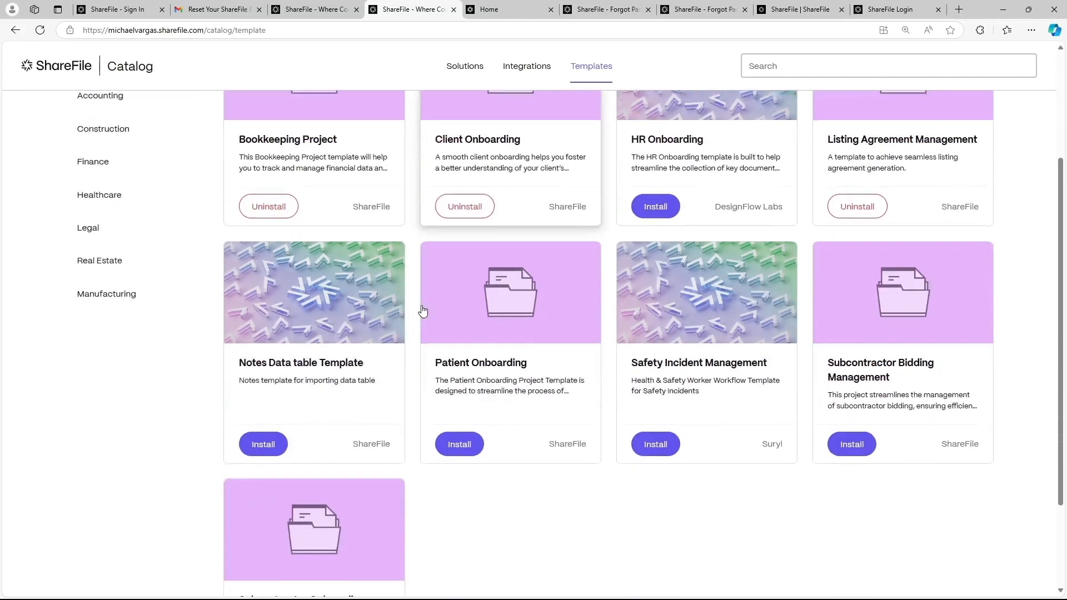
scroll(422, 311, "up", 2)
scroll(424, 318, "up", 1)
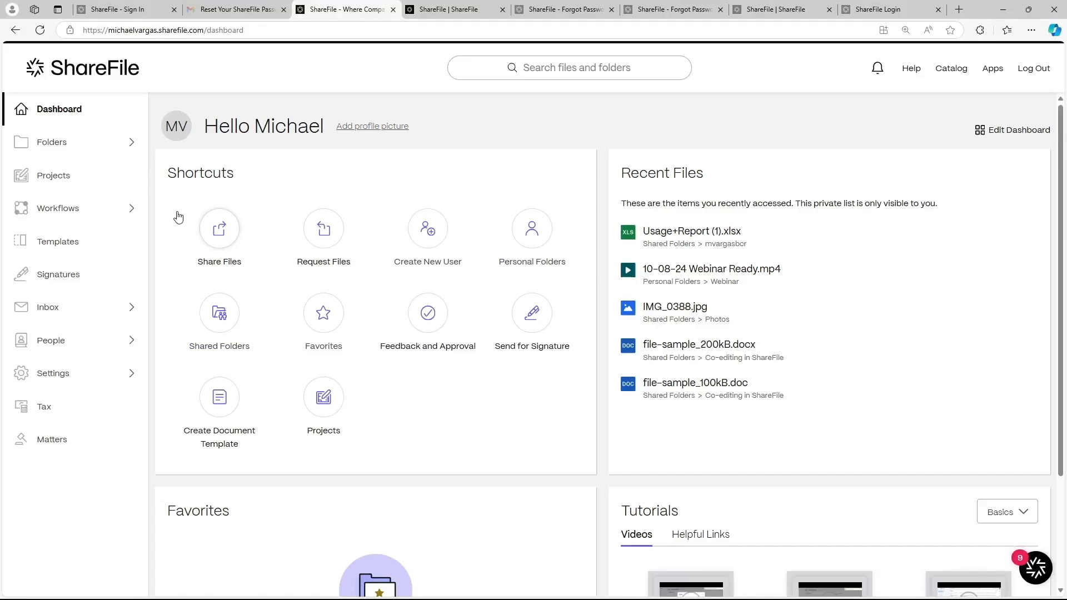
Step: Open Personal Folders from the Folders sidebar and choose Create Folder from the + menu
left_click(105, 147)
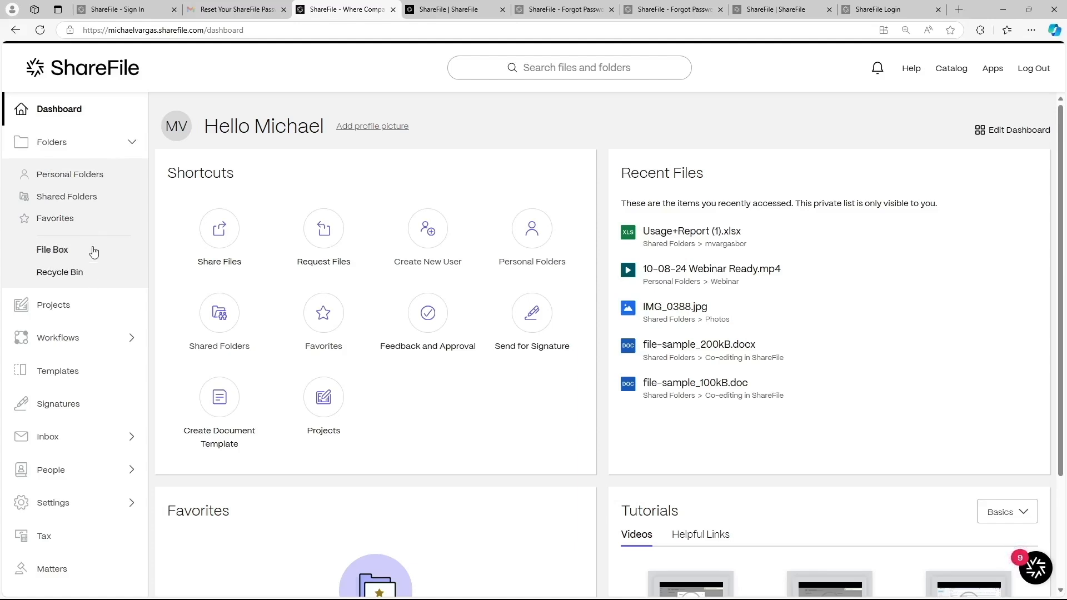
left_click(100, 184)
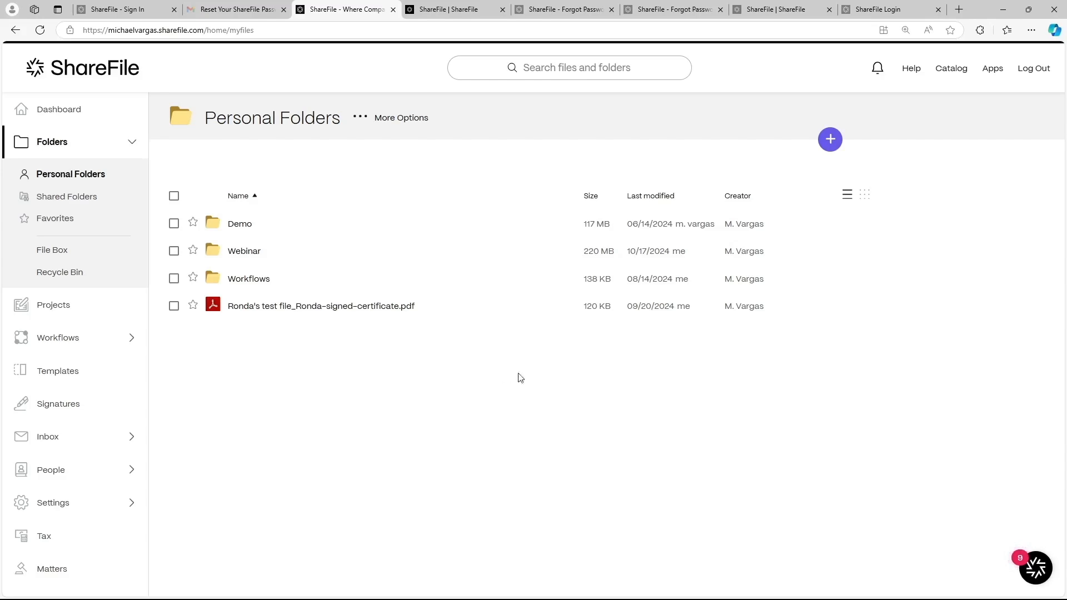
left_click(831, 142)
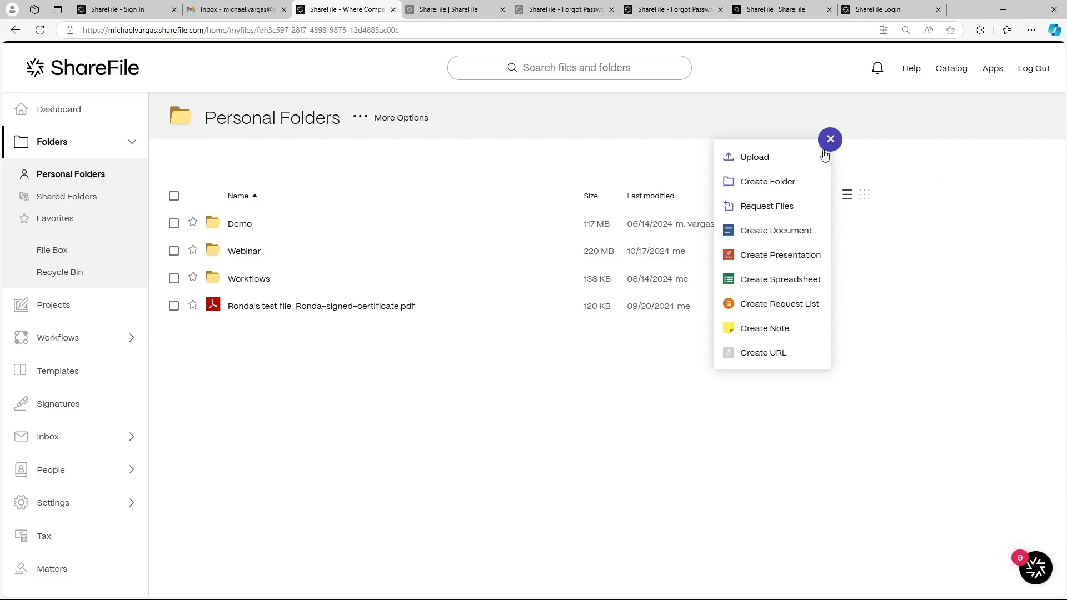
left_click(792, 183)
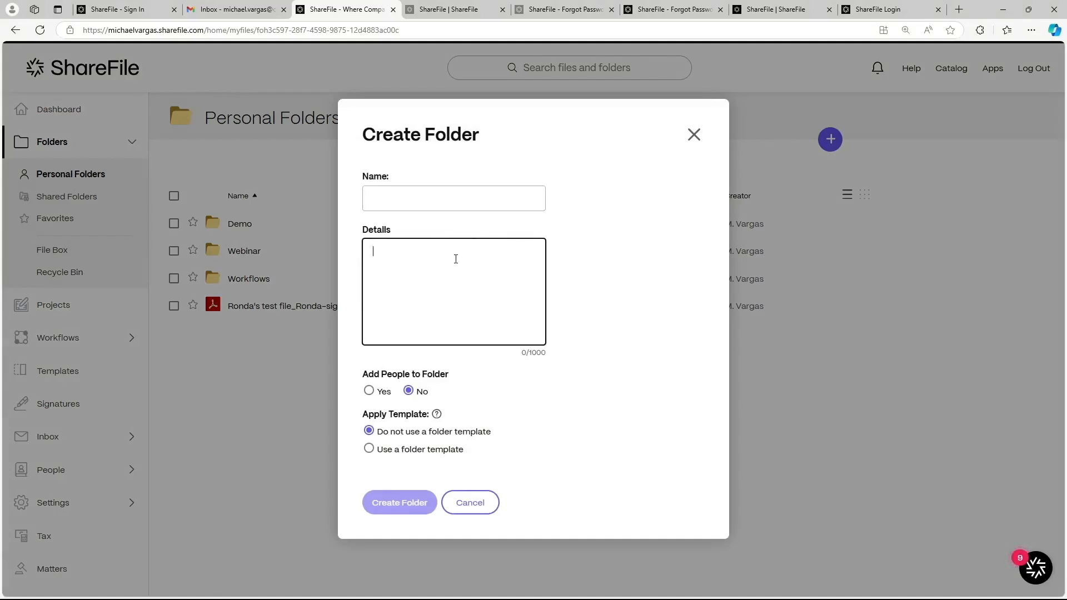
Step: Create a folder named 'Webinar Test' and view its People list
left_click(460, 283)
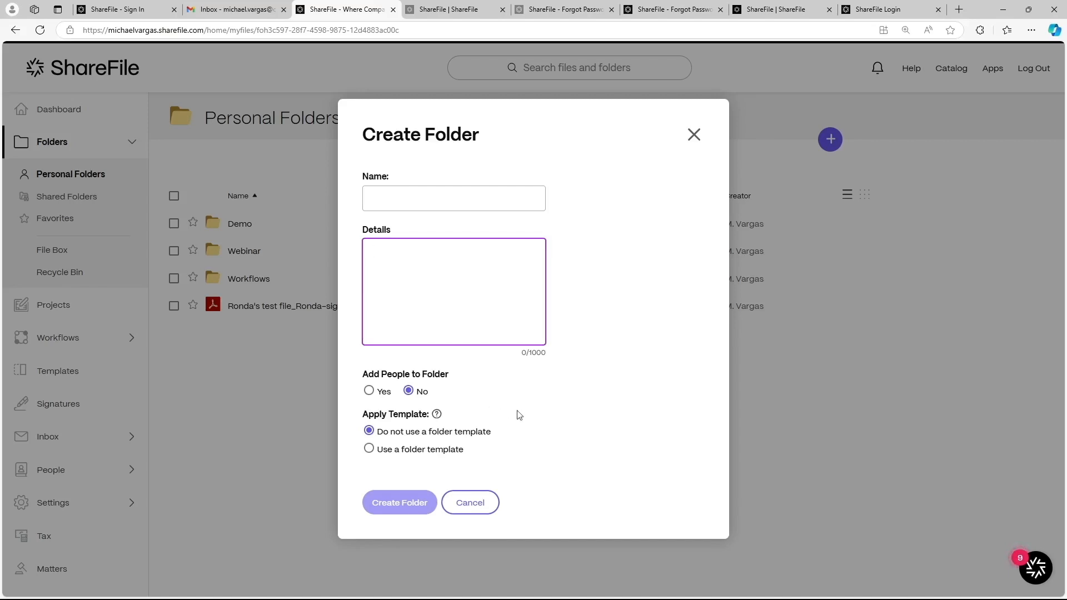
left_click(472, 198)
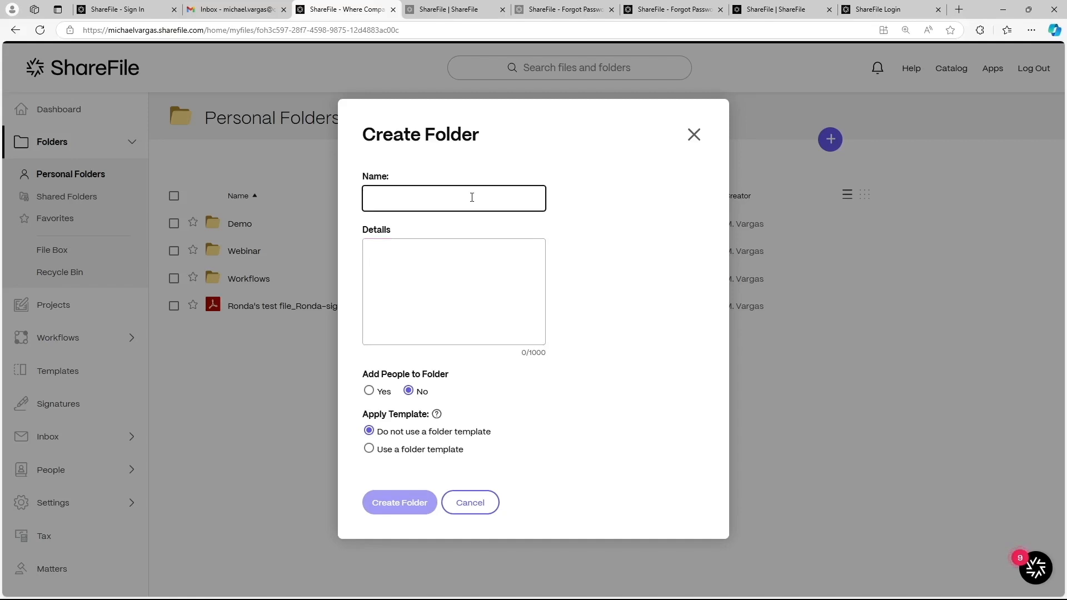
type("Webinar Test")
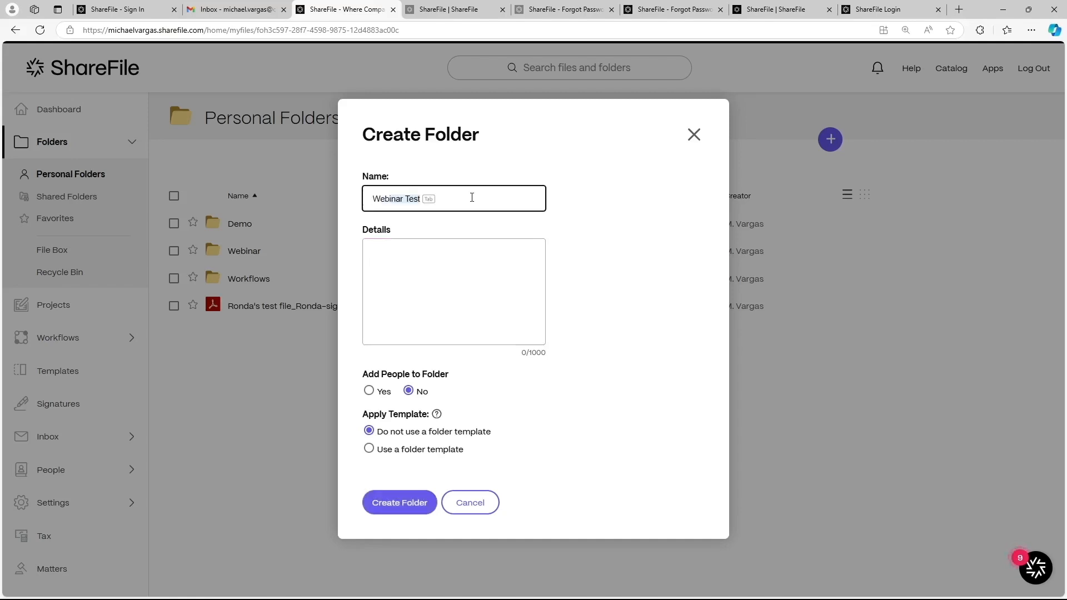
key("Tab")
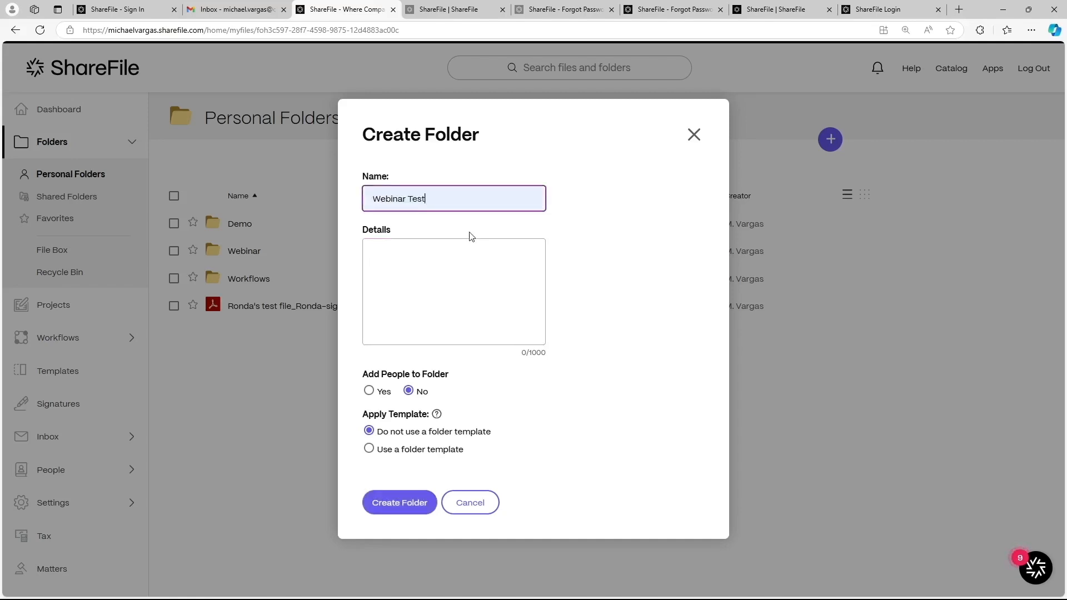
left_click(412, 505)
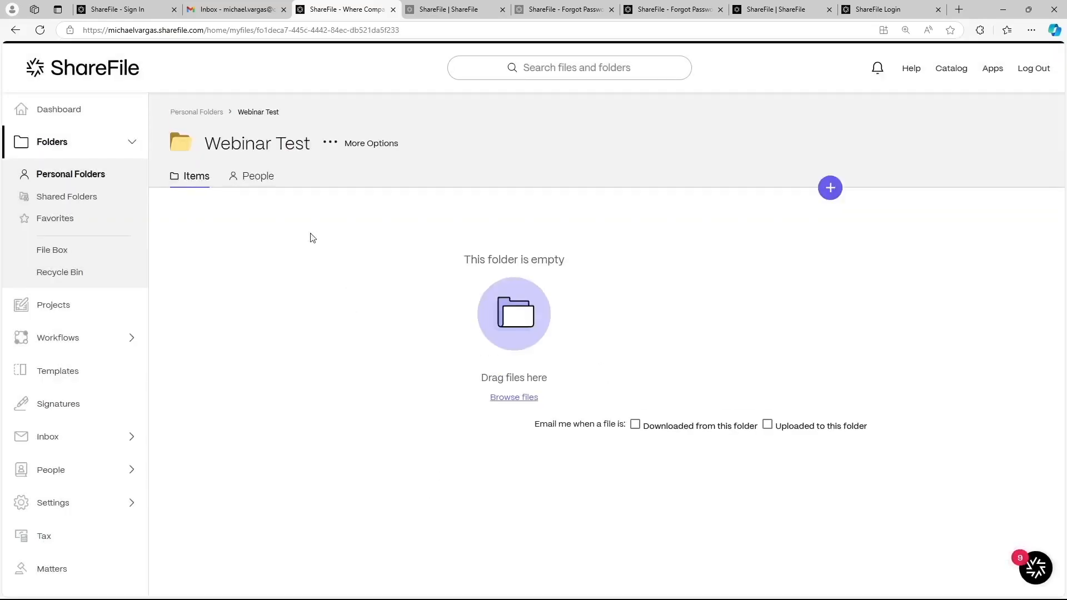
left_click(256, 185)
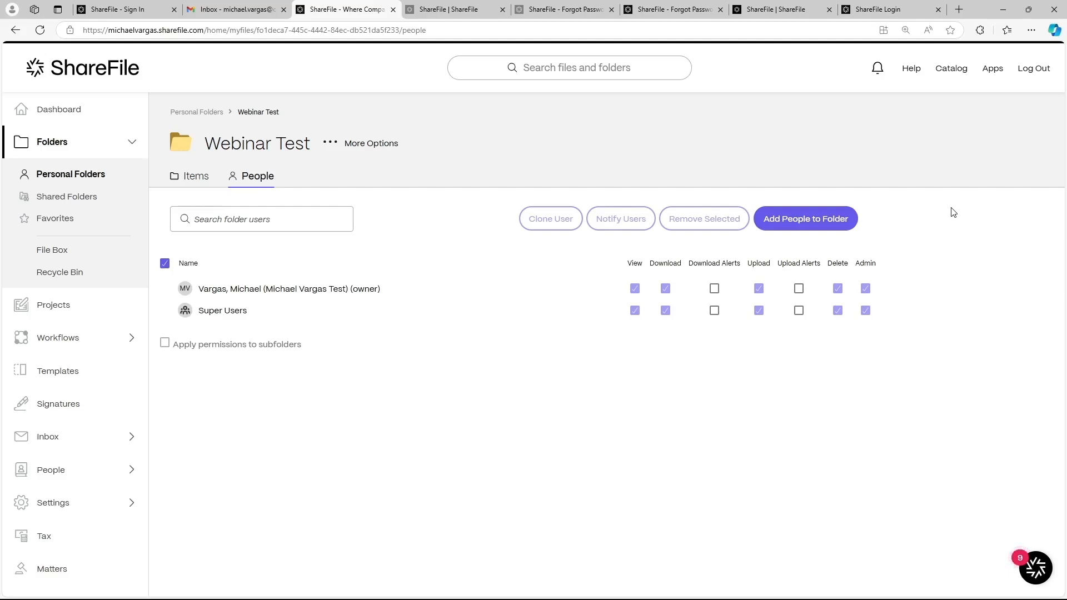
Step: Search for a user by name and add them to Webinar Test with View, Download and Upload
left_click(792, 231)
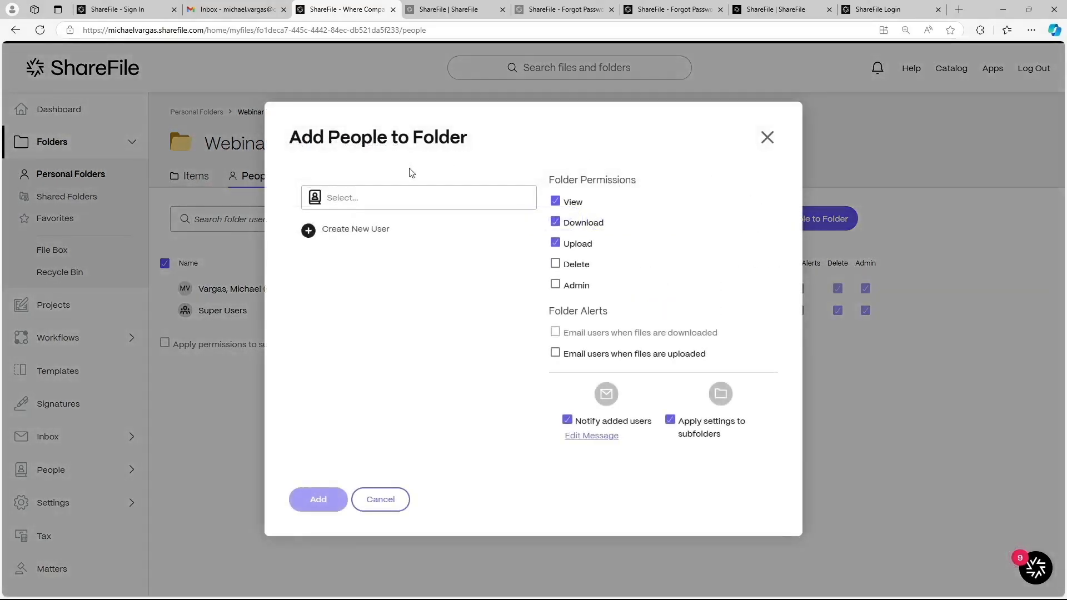
left_click(371, 202)
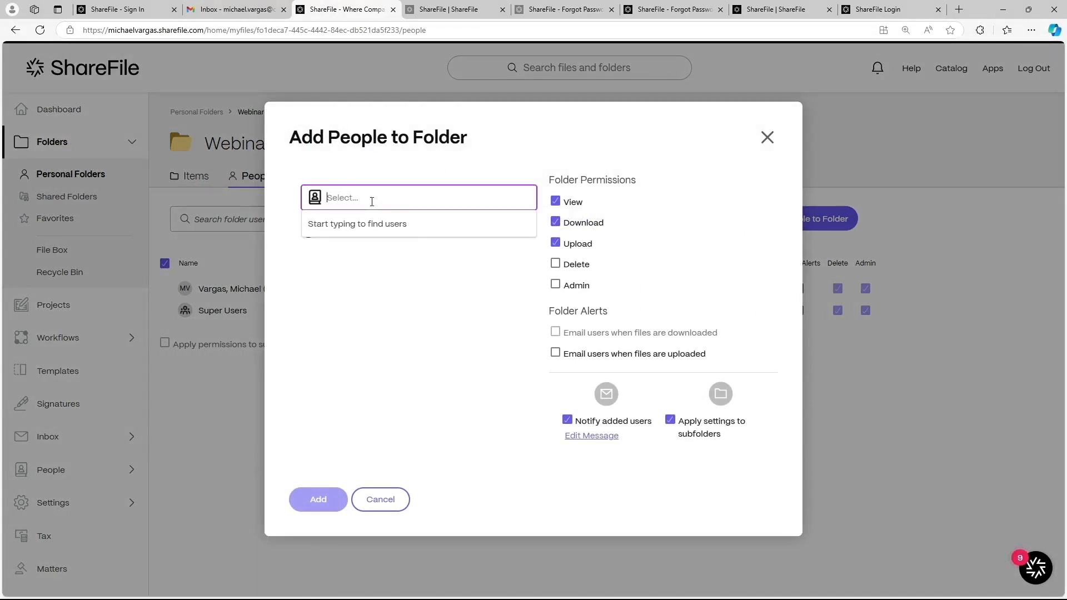
type("maria")
left_click(388, 223)
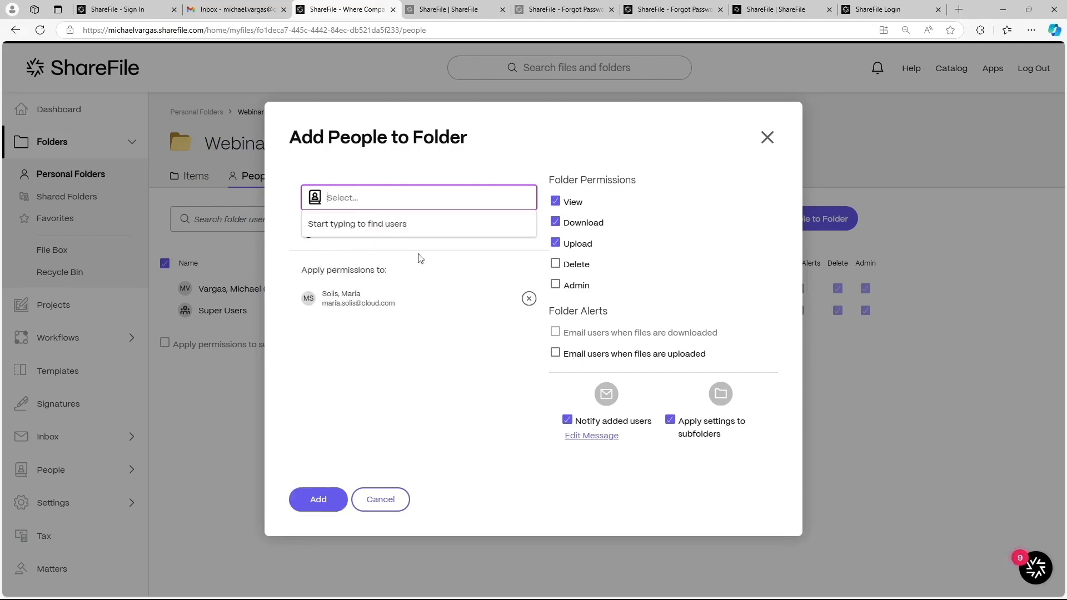
left_click(458, 372)
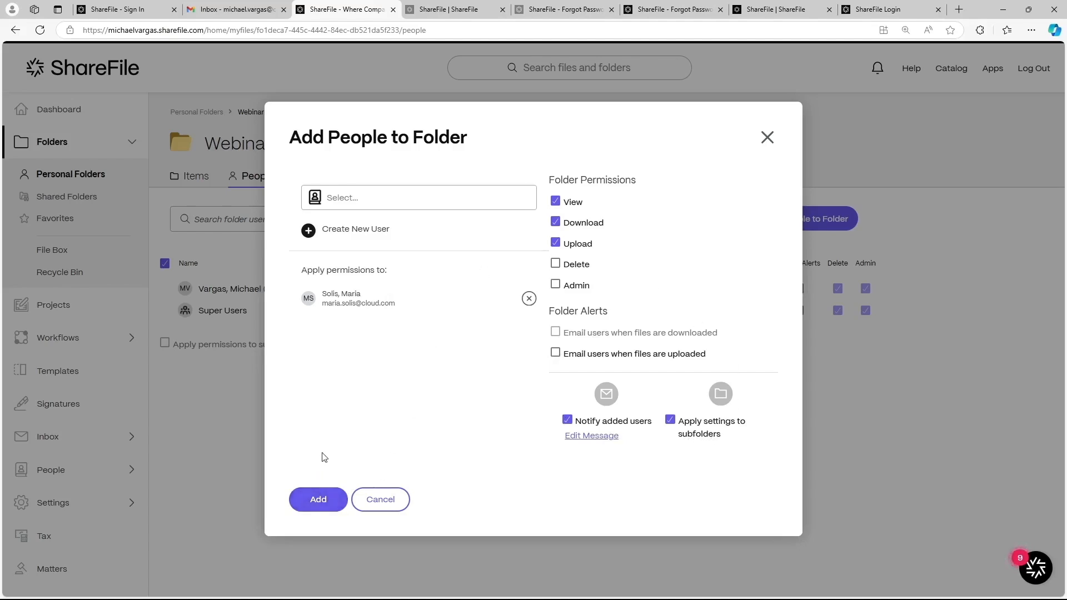
left_click(319, 500)
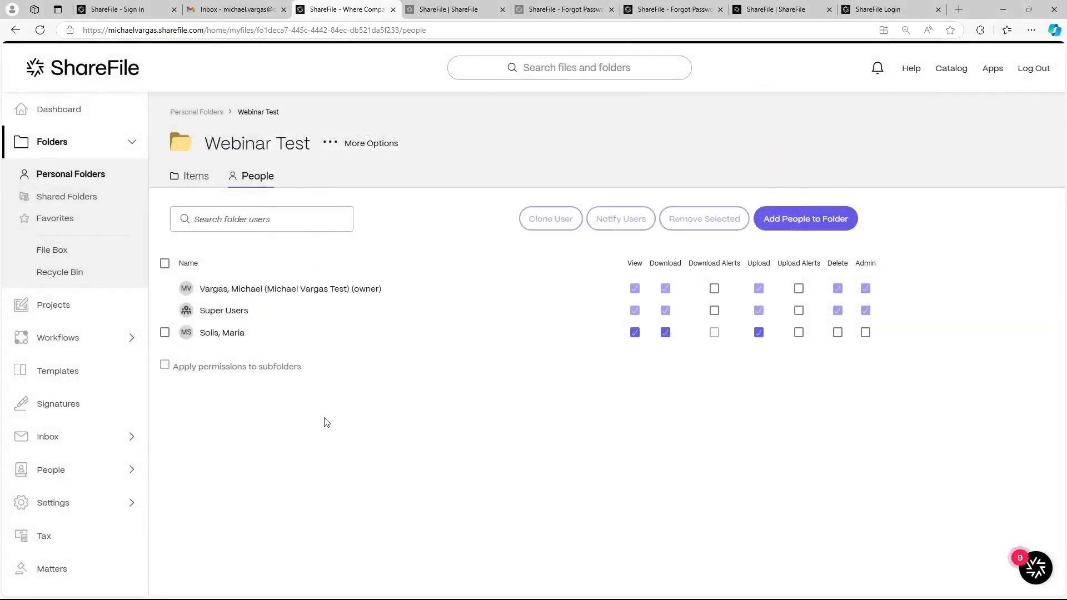
Step: Upload New Bitmap image.bmp from the computer into the Webinar Test file list
left_click(194, 177)
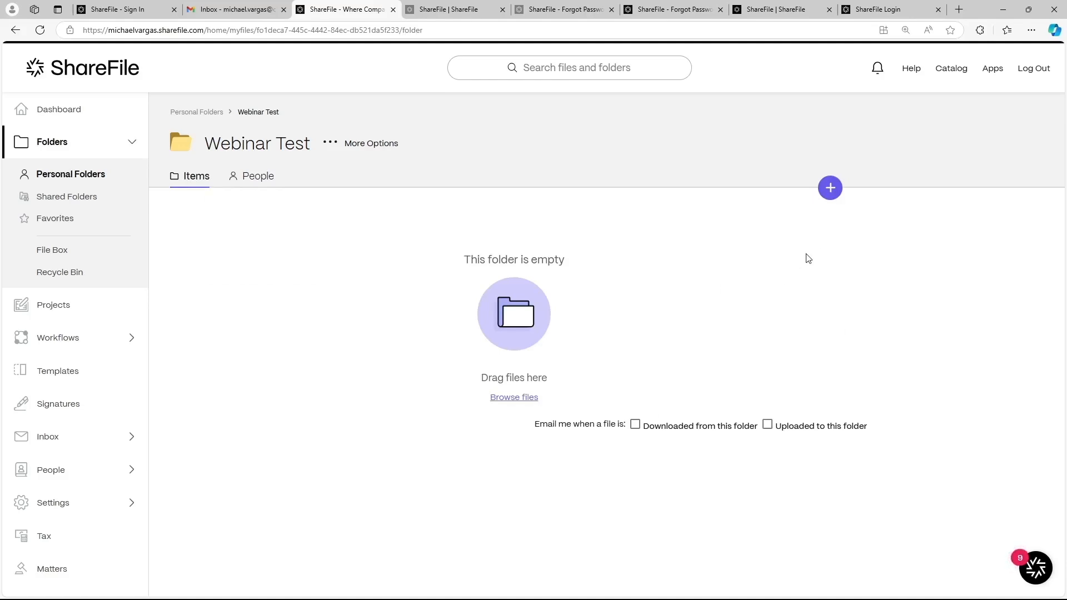
left_click(829, 197)
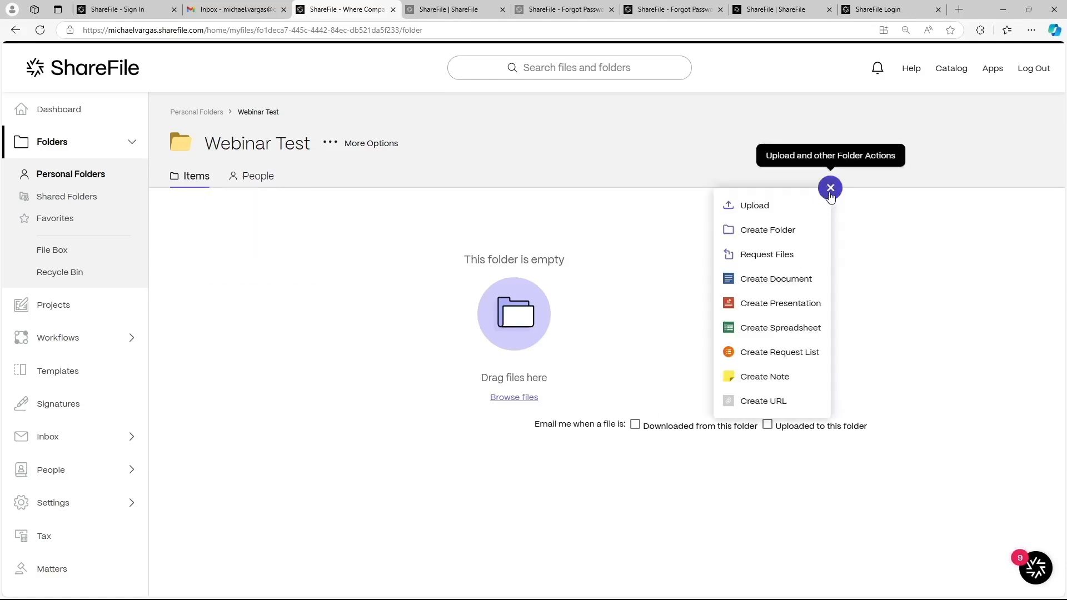
left_click(770, 209)
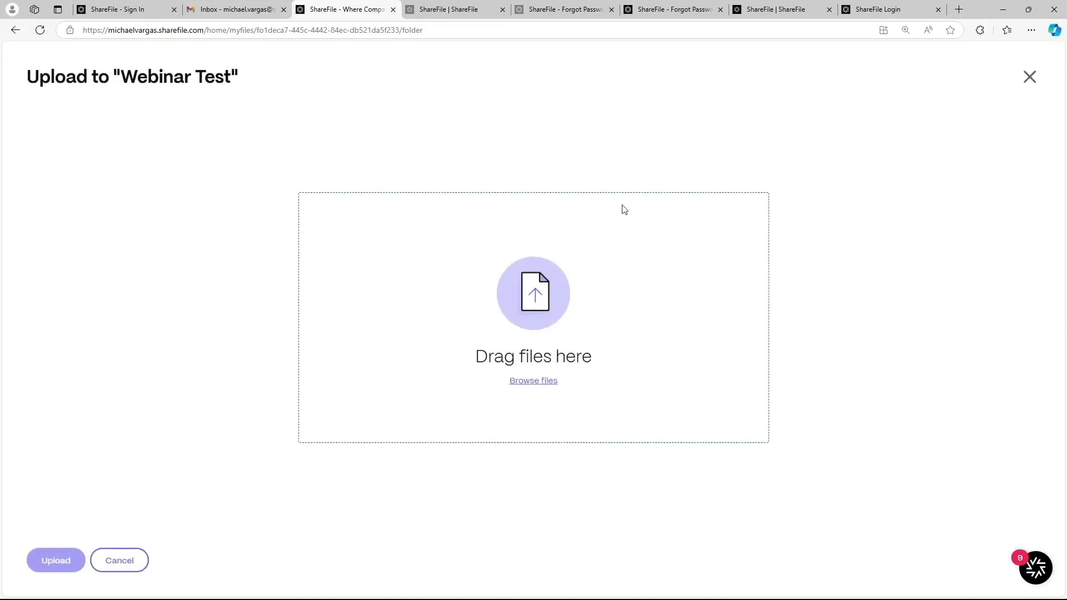
left_click(541, 389)
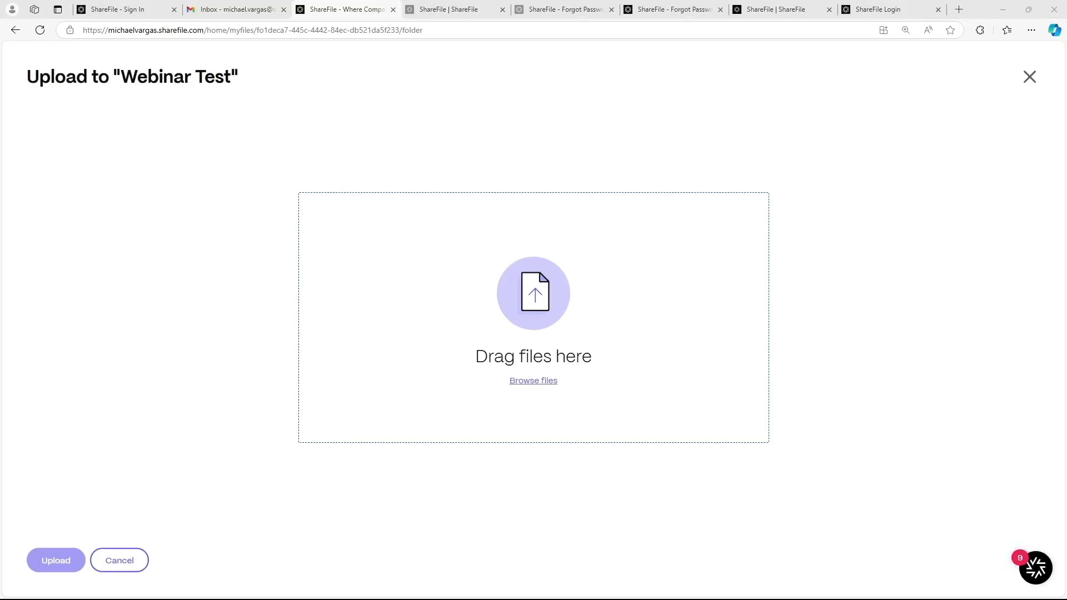
double_click(284, 110)
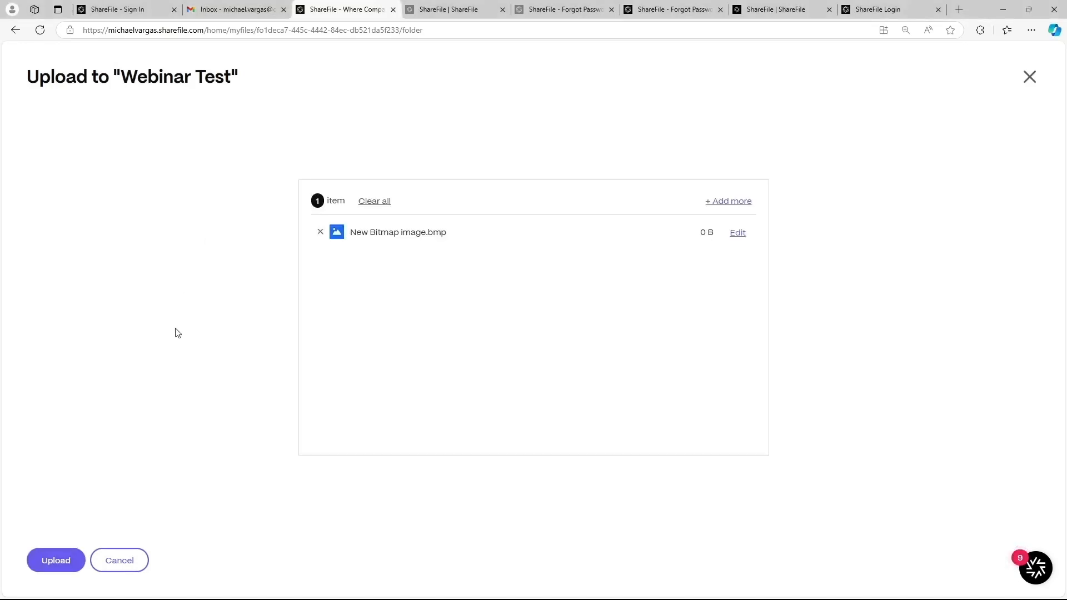
left_click(56, 560)
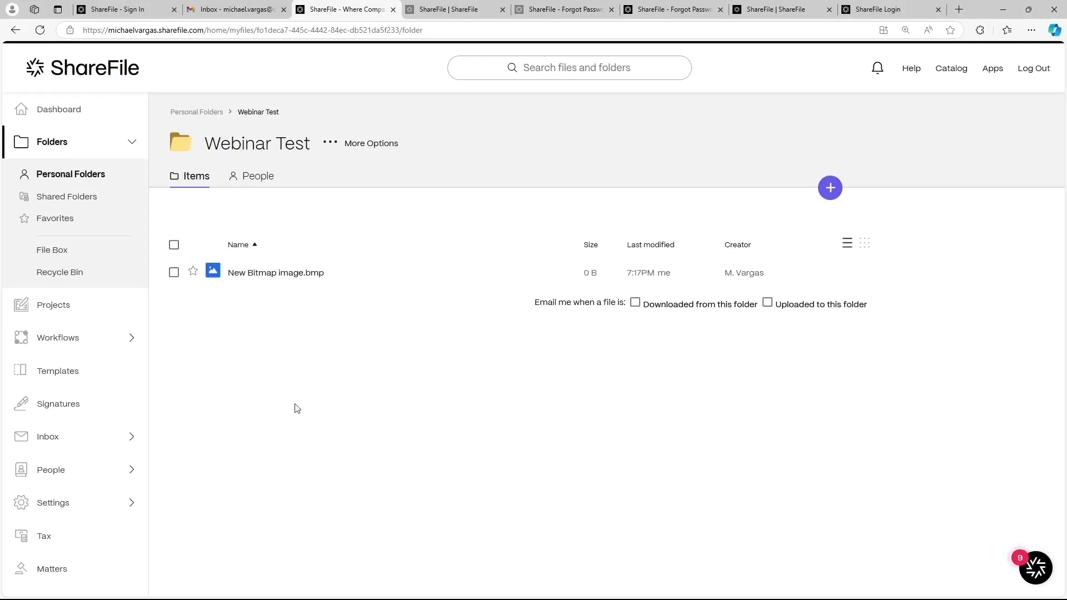
Step: Select New Bitmap image.bmp and open its Share dialog
left_click(168, 273)
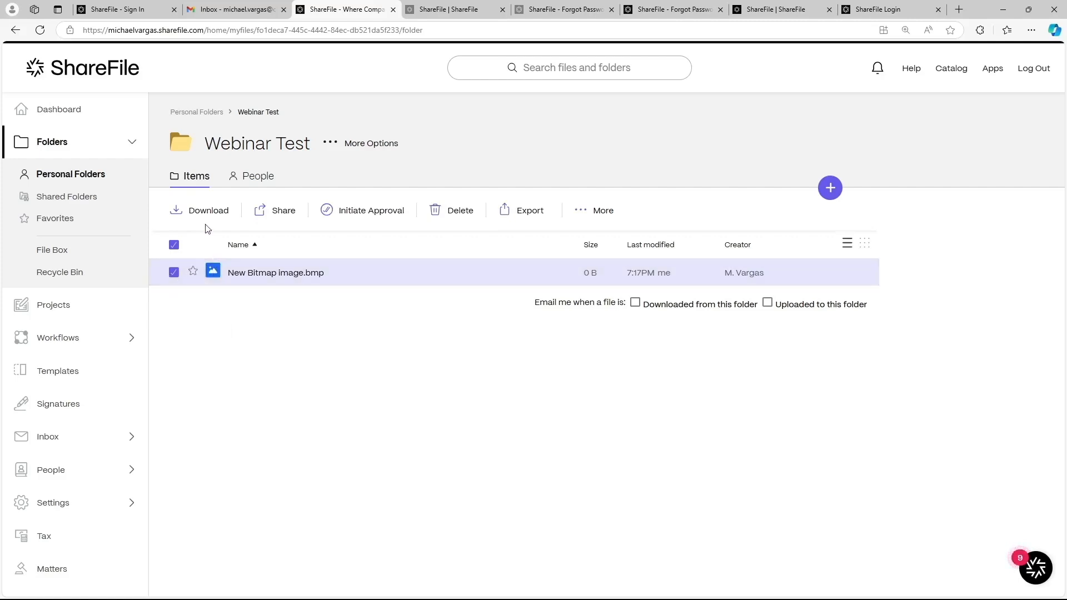
left_click(276, 217)
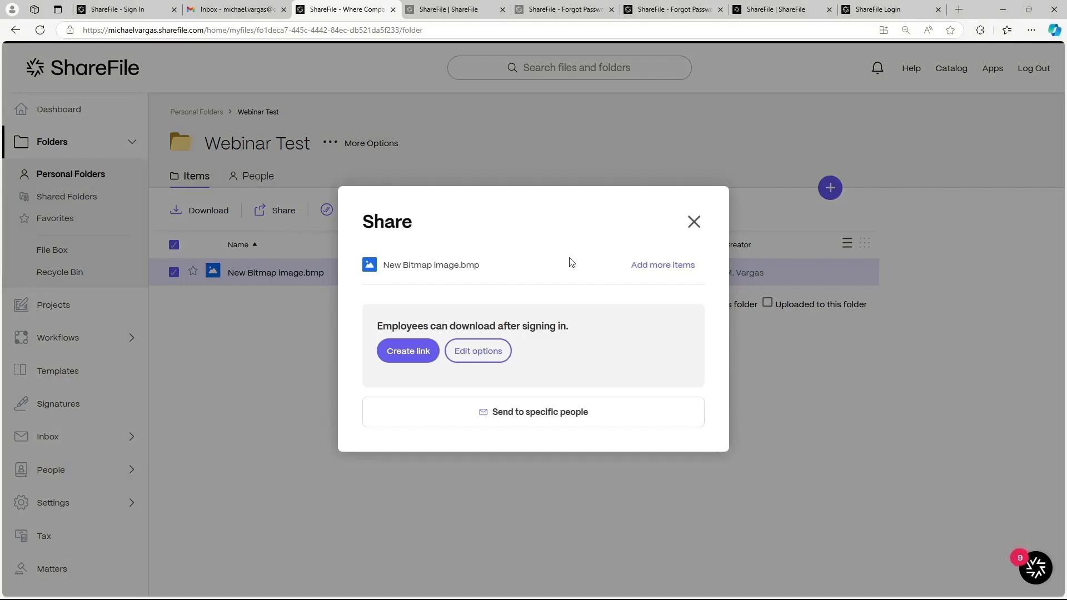
Step: Choose to send the file to specific people and add the matching user as recipient
left_click(550, 418)
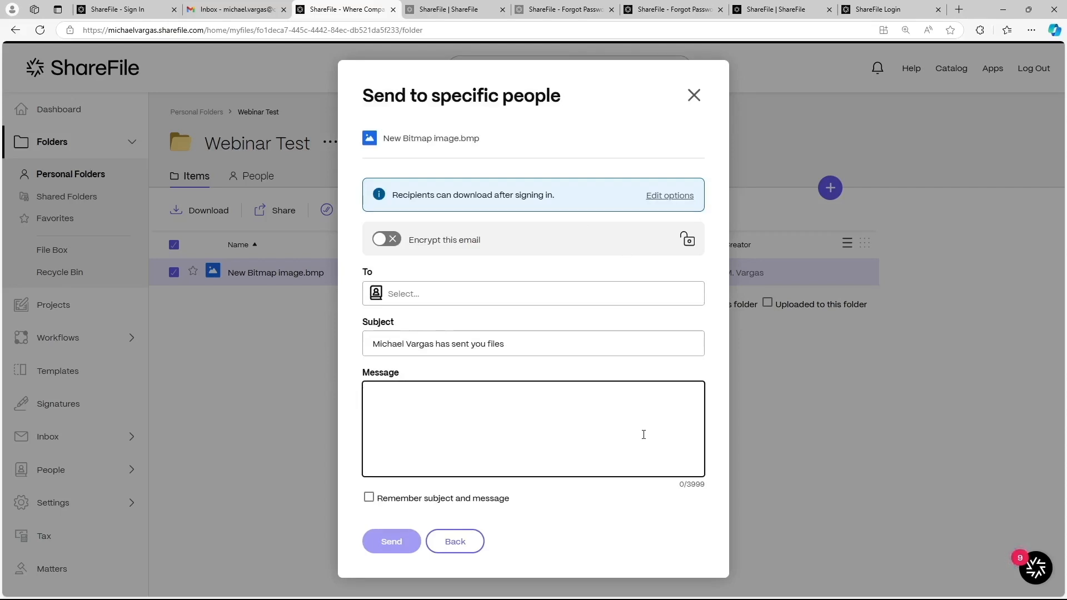
left_click(415, 293)
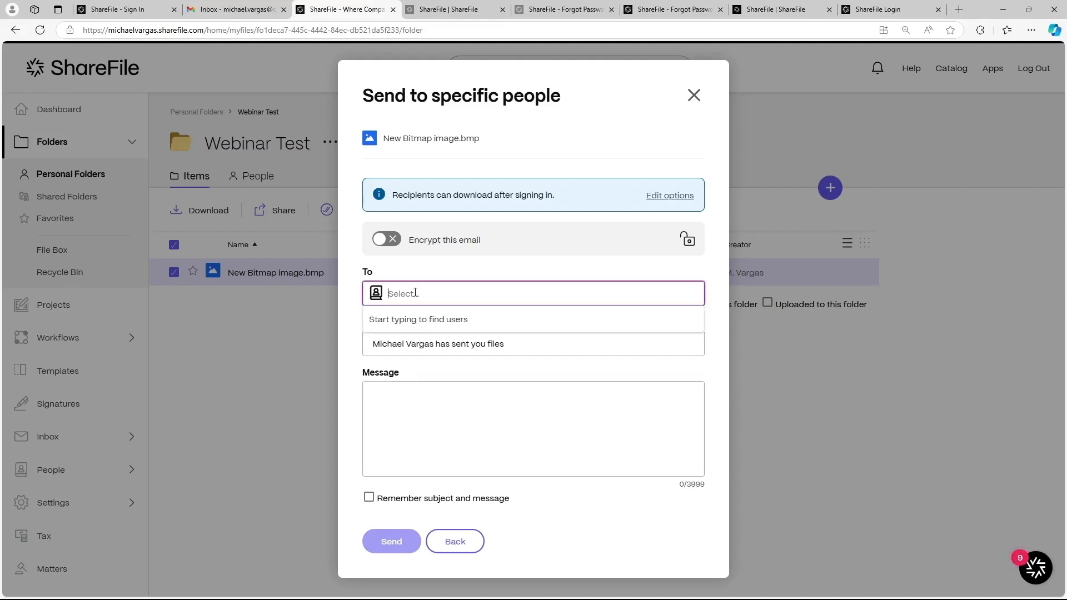
type("mar")
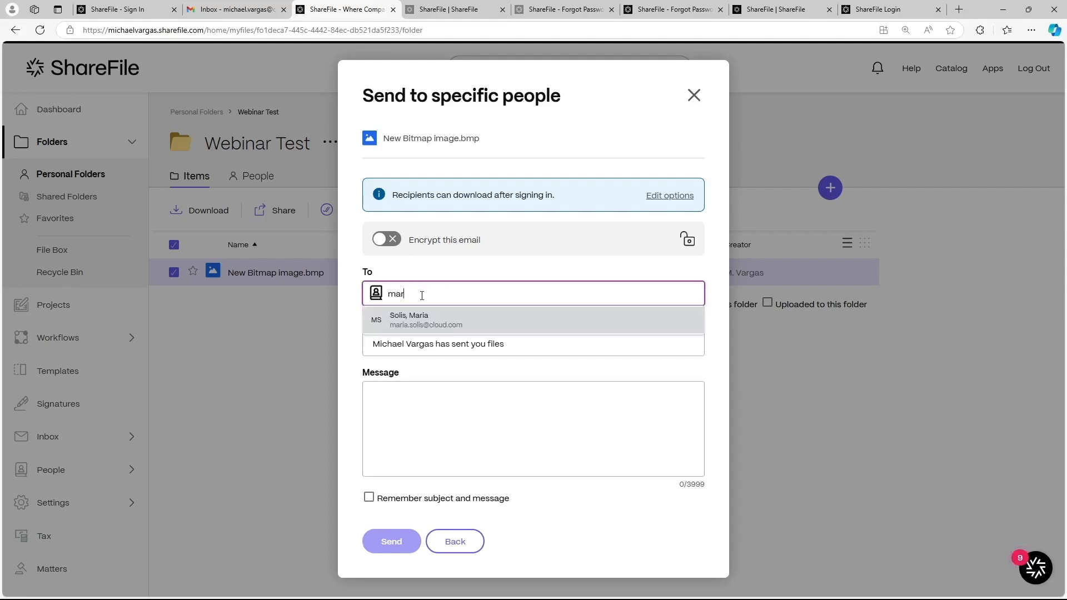
left_click(427, 319)
Step: Review the subject and message fields, then bring up the Edit options for access
left_click(466, 387)
left_click(455, 337)
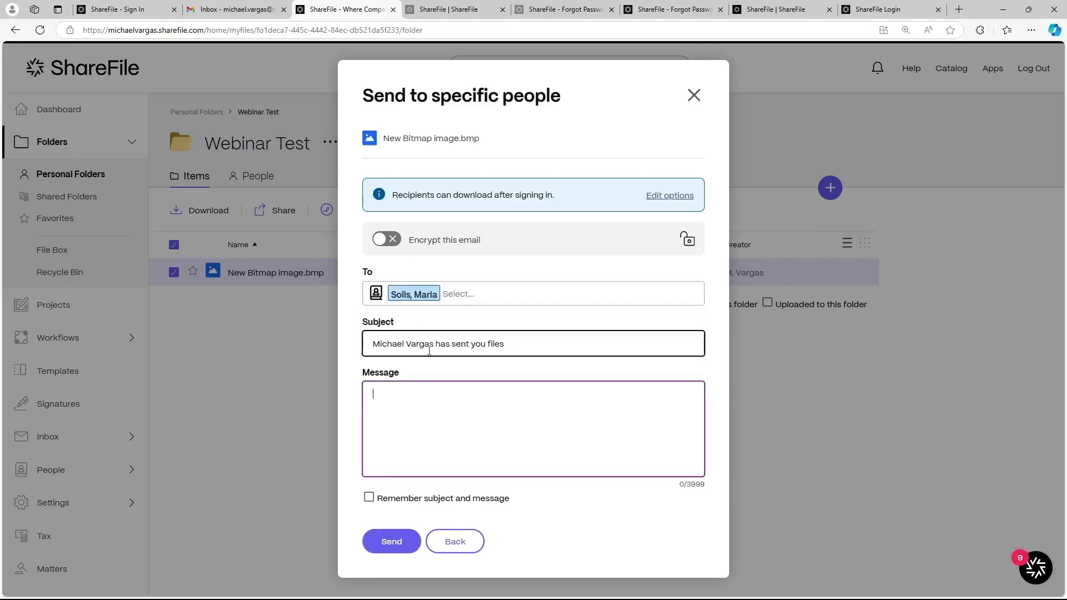
left_click(459, 396)
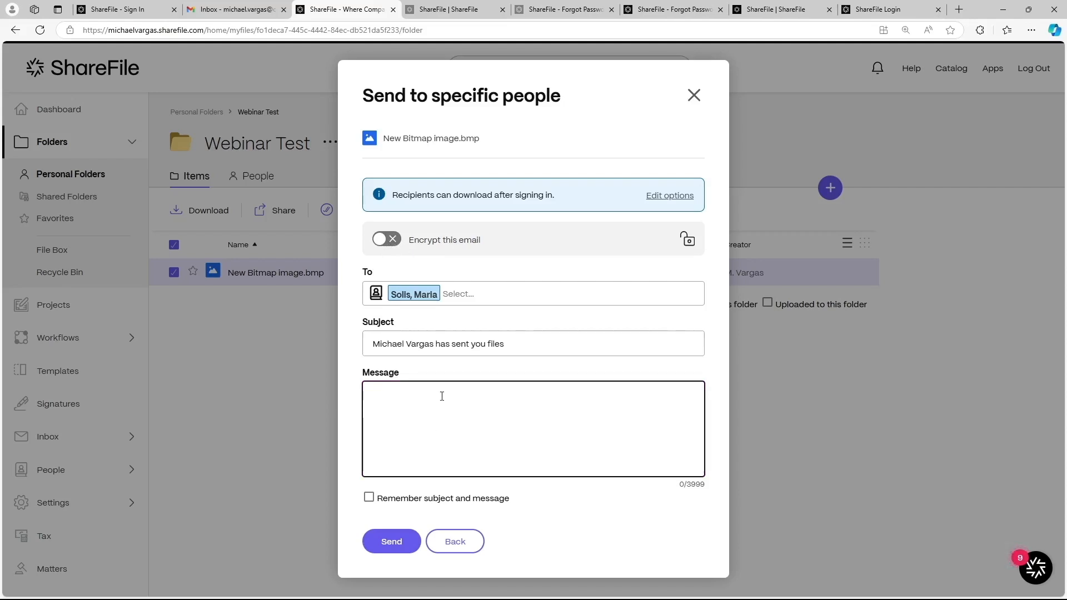
left_click(673, 198)
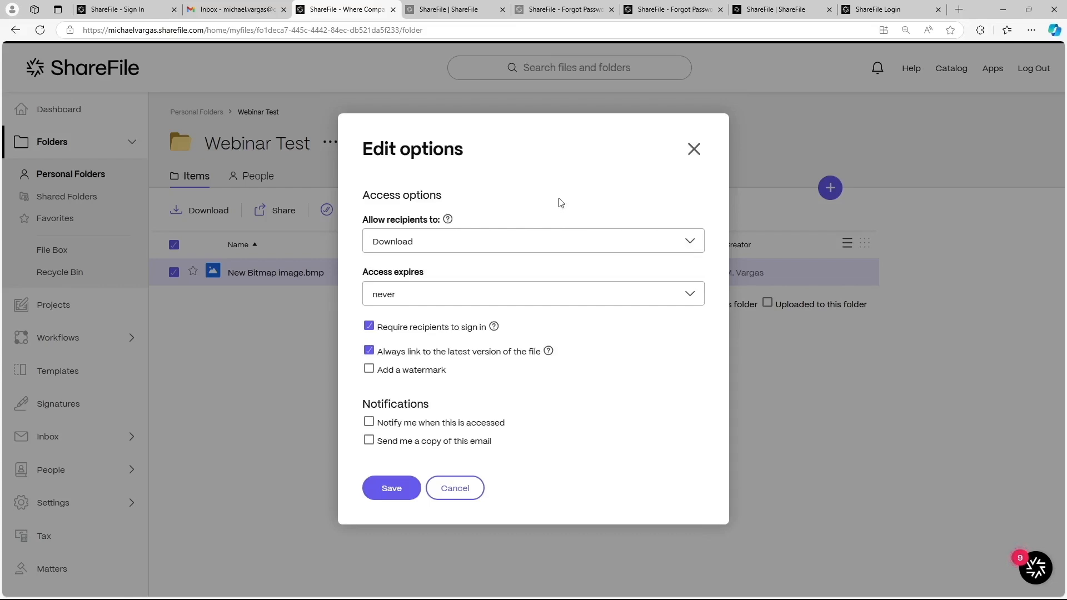
Step: Keep recipient access at Download, expiring never, and cancel back to the Share dialog
left_click(484, 245)
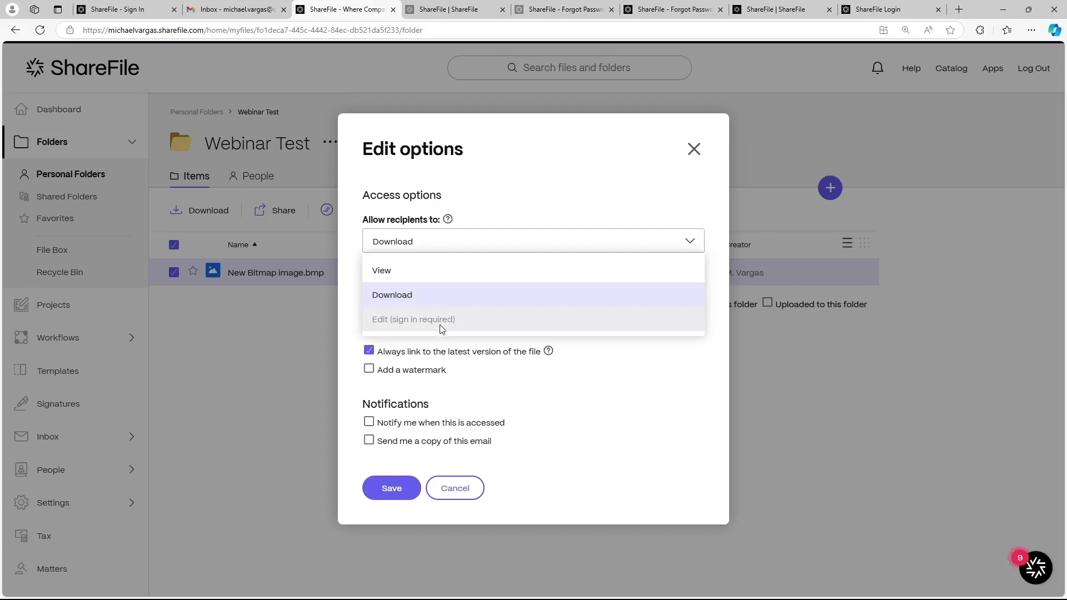
left_click(581, 388)
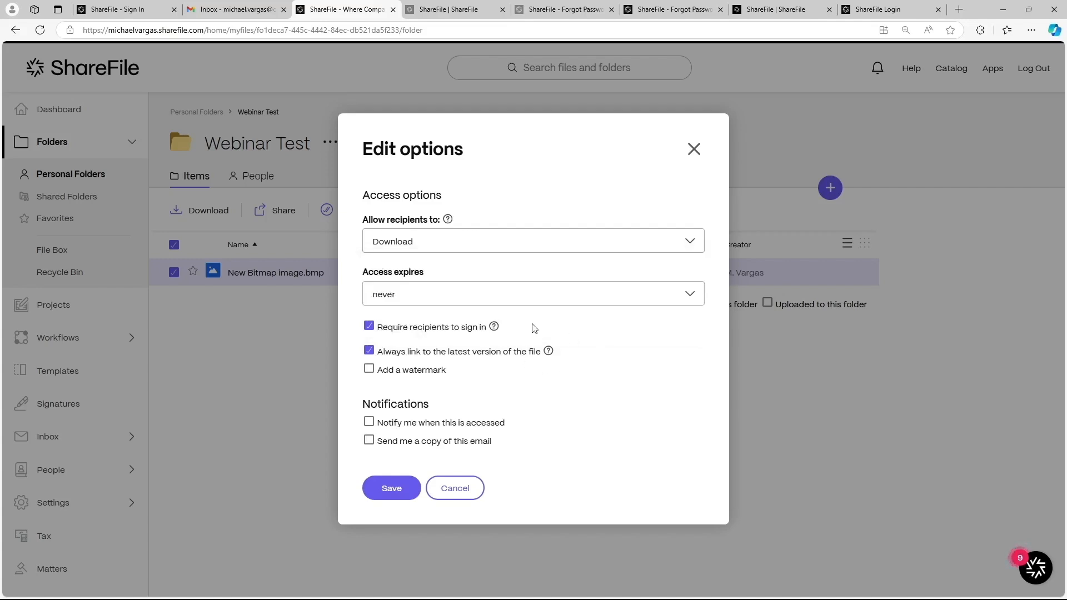
left_click(406, 298)
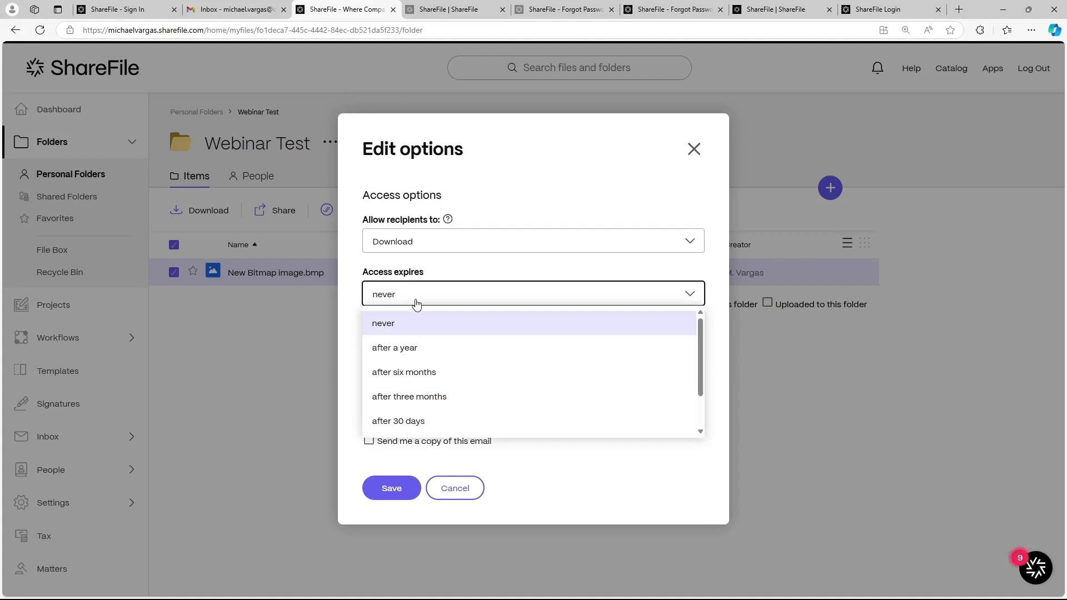
scroll(416, 405, "down", 2)
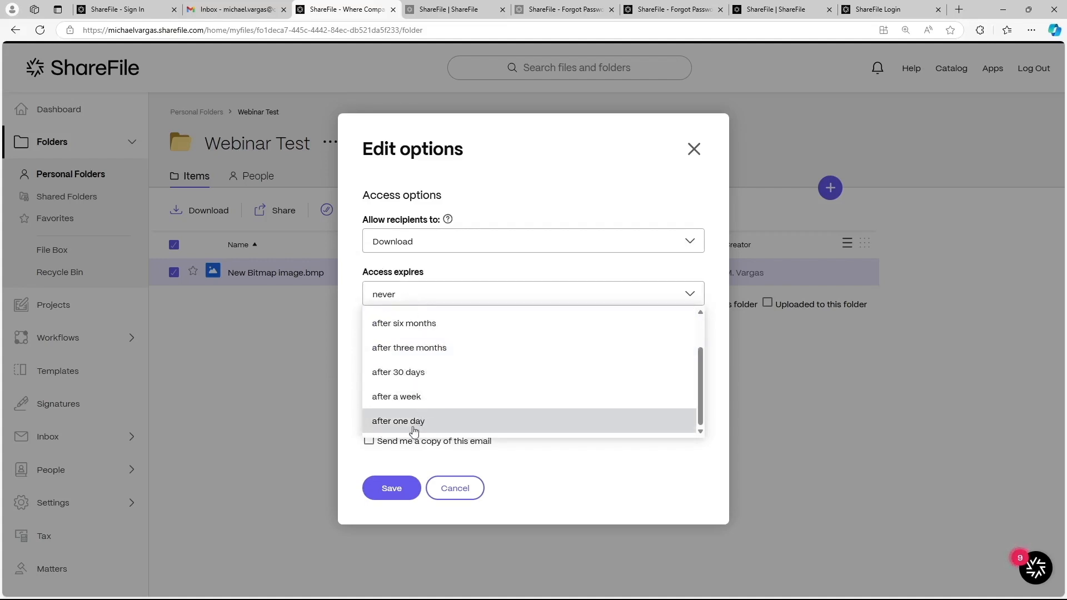
left_click(601, 504)
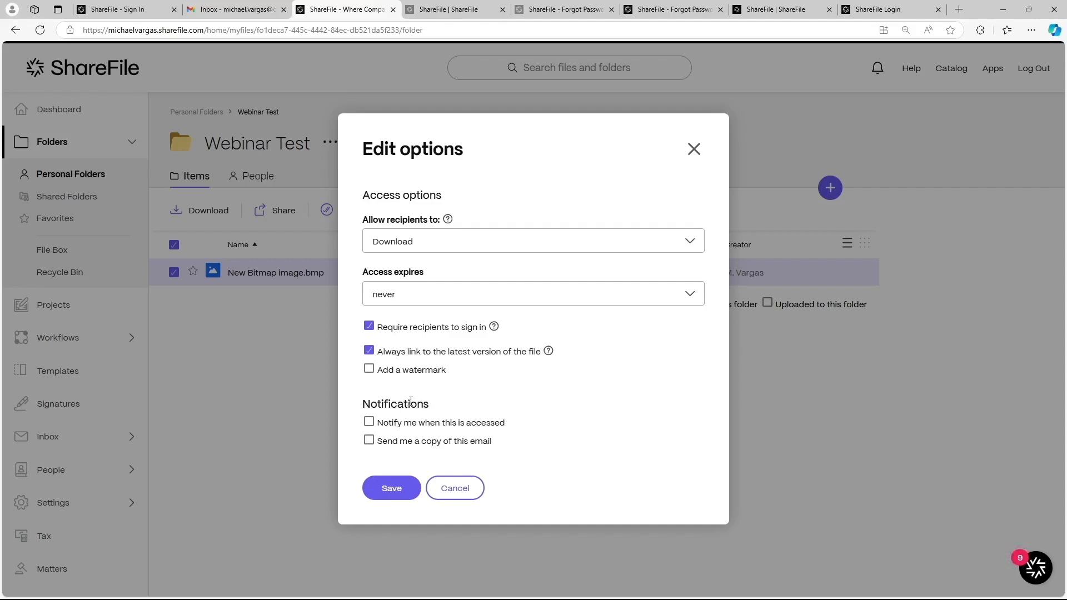
left_click(468, 488)
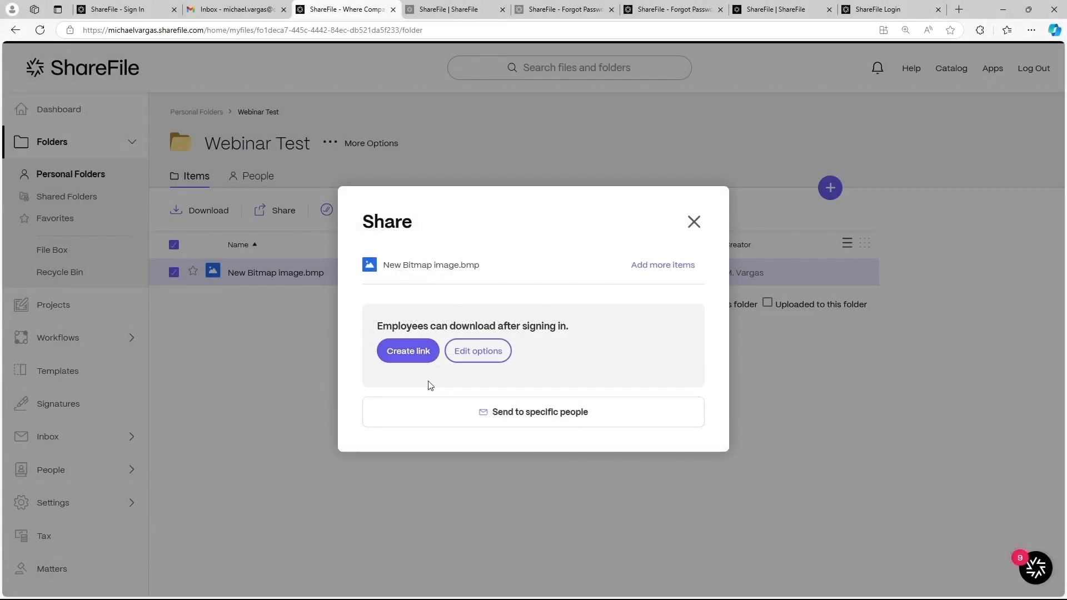
Step: Create a share link for New Bitmap image.bmp and open the link's Edit options from its ... menu
left_click(408, 352)
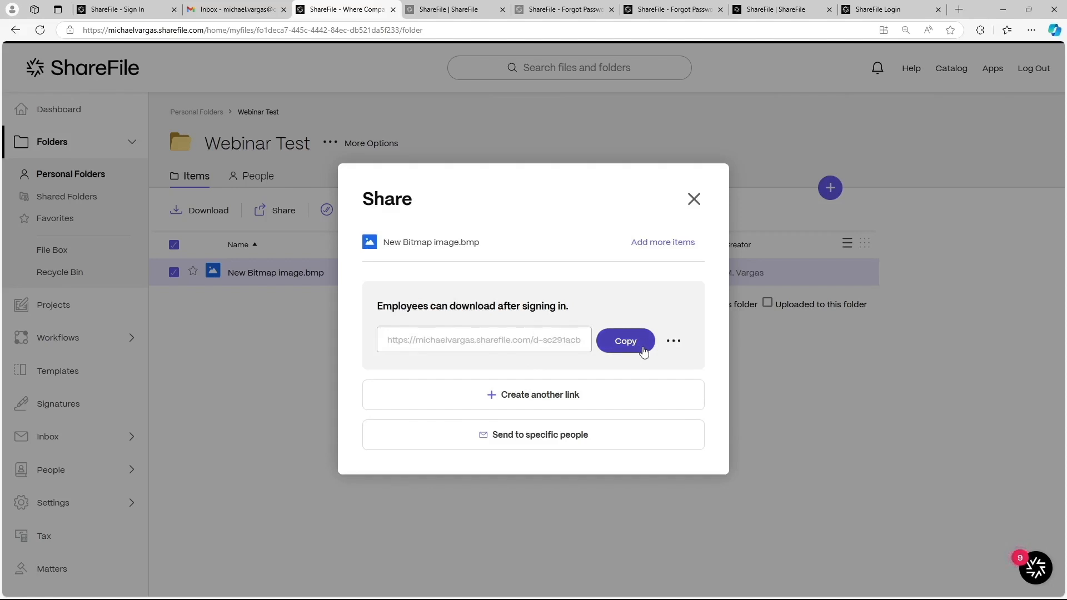
left_click(506, 336)
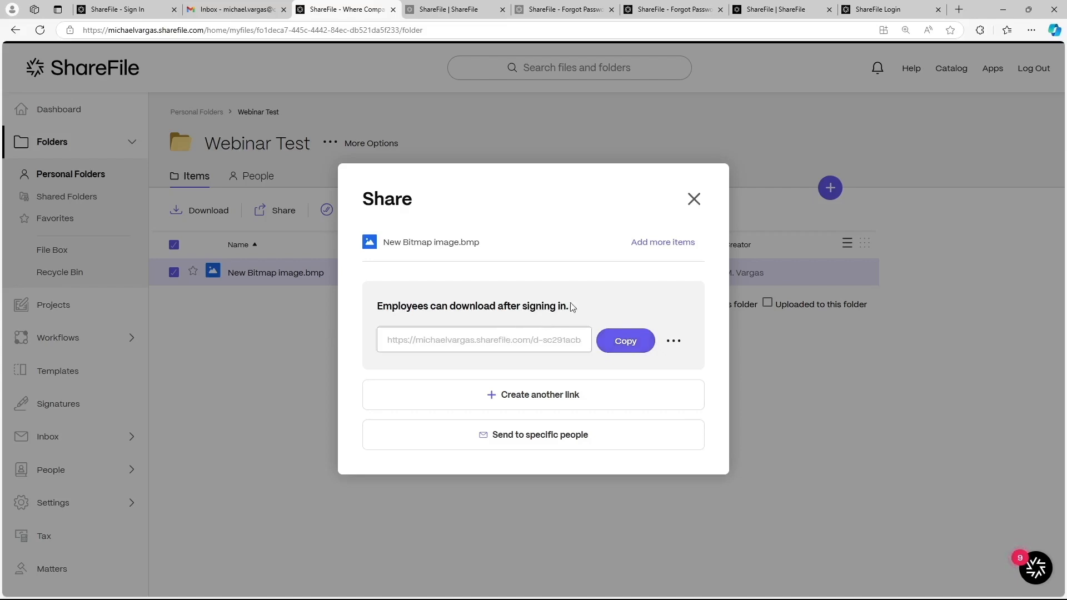
left_click(674, 342)
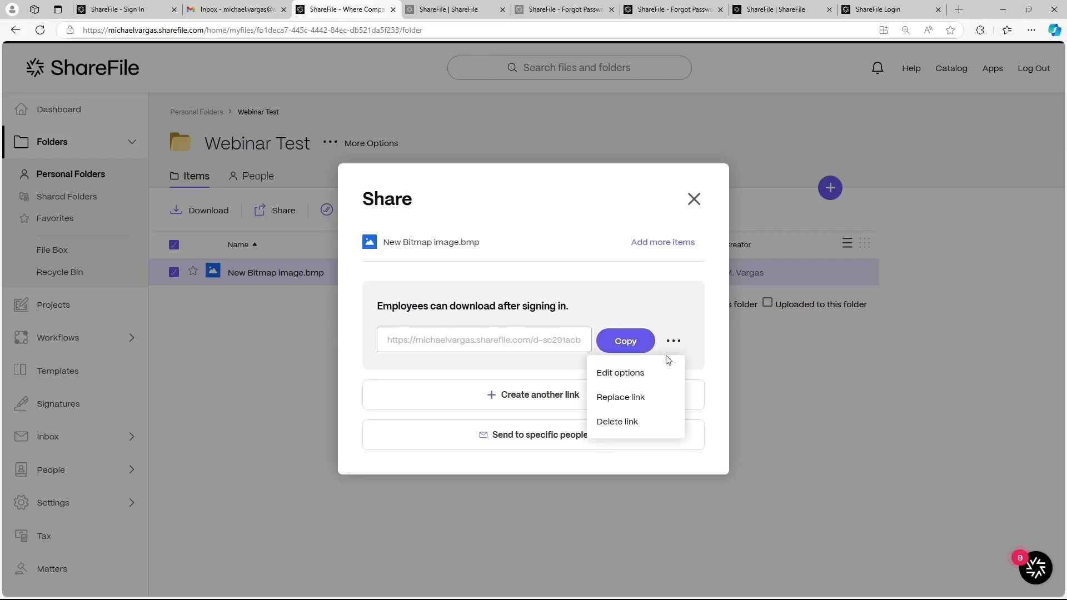
left_click(641, 378)
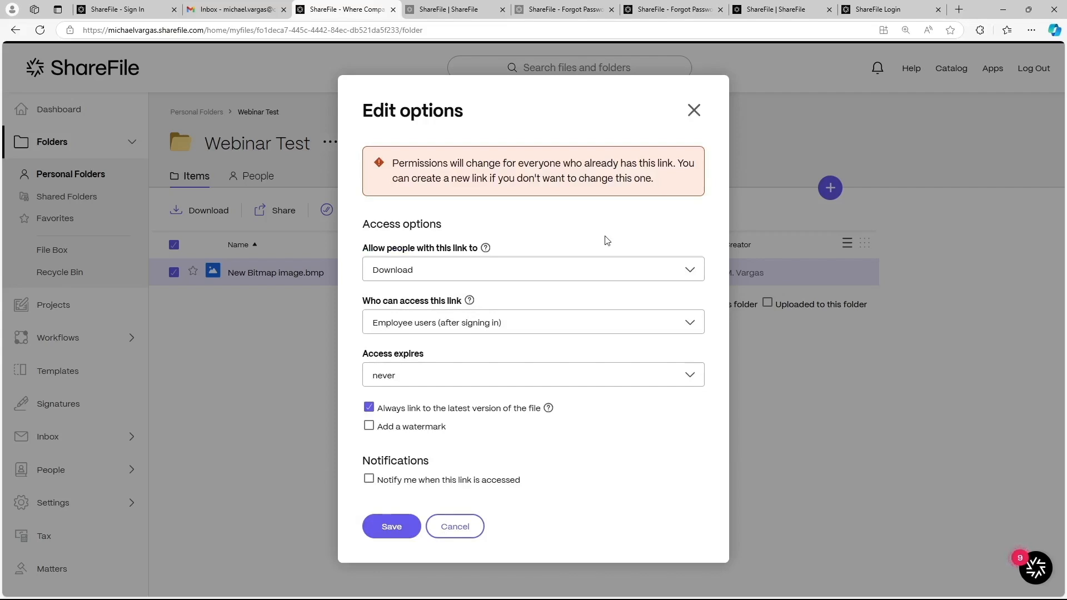
Step: Keep the link at Download access for signed-in employee users, never expiring, and save
left_click(435, 272)
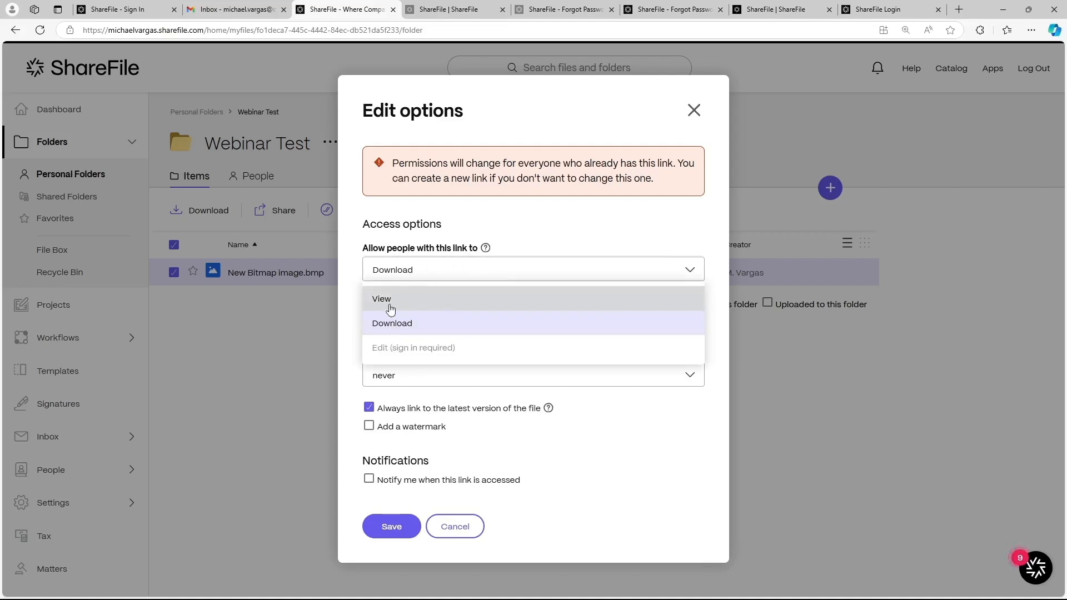
left_click(355, 322)
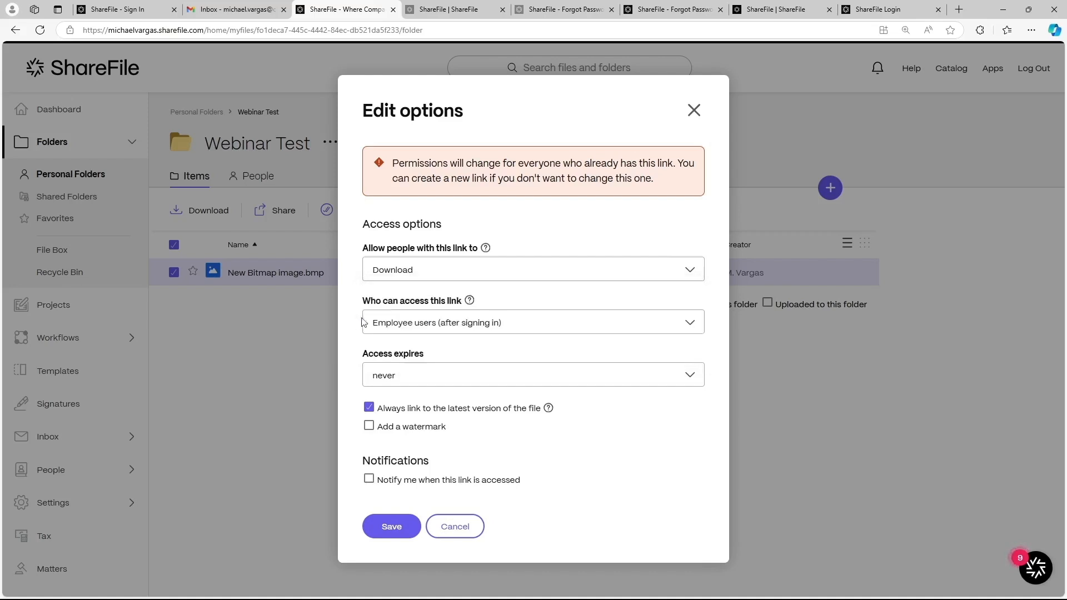
left_click(440, 328)
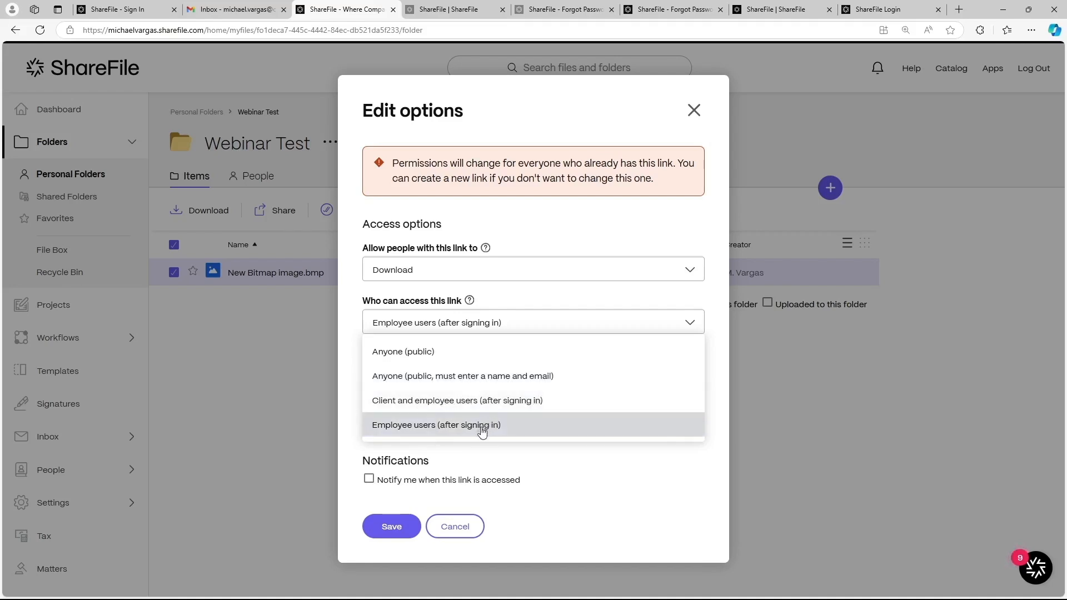
left_click(590, 487)
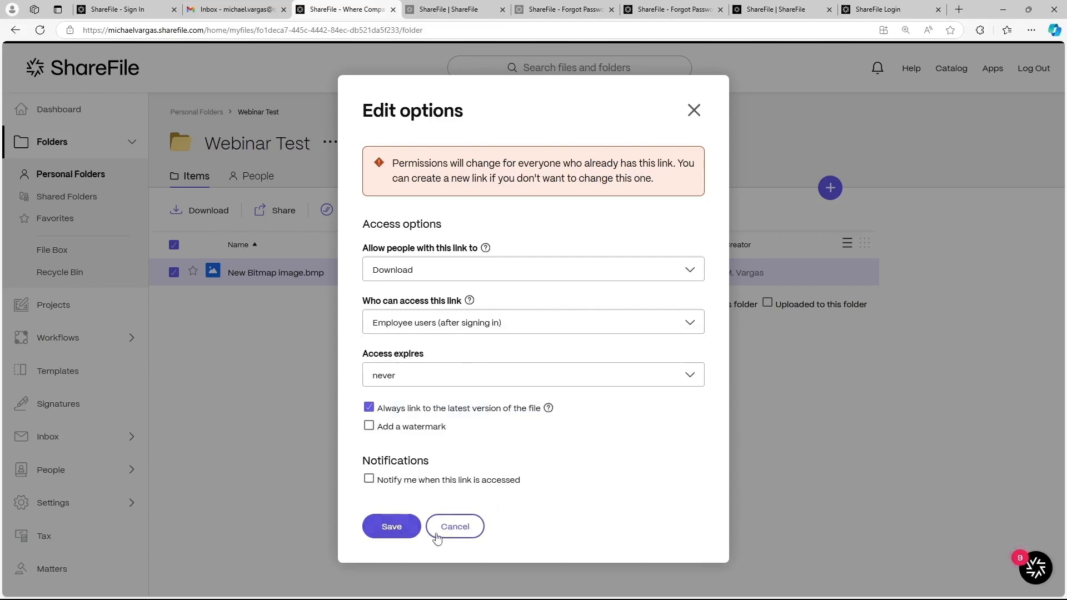
left_click(391, 527)
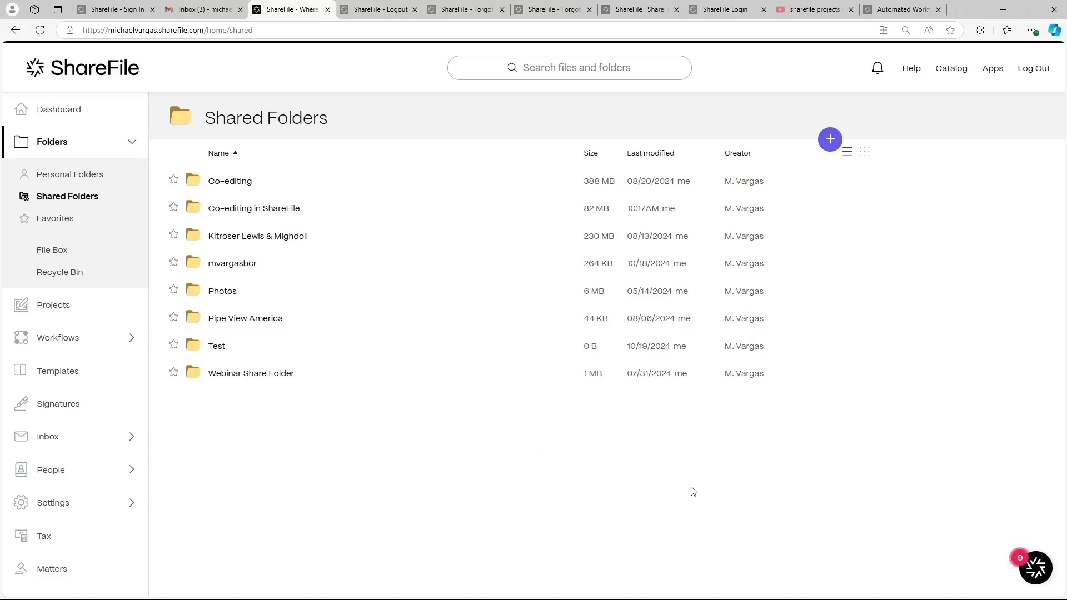
Step: Glance at the + add menu, then open the Test folder and check its folder actions
left_click(830, 139)
left_click(216, 346)
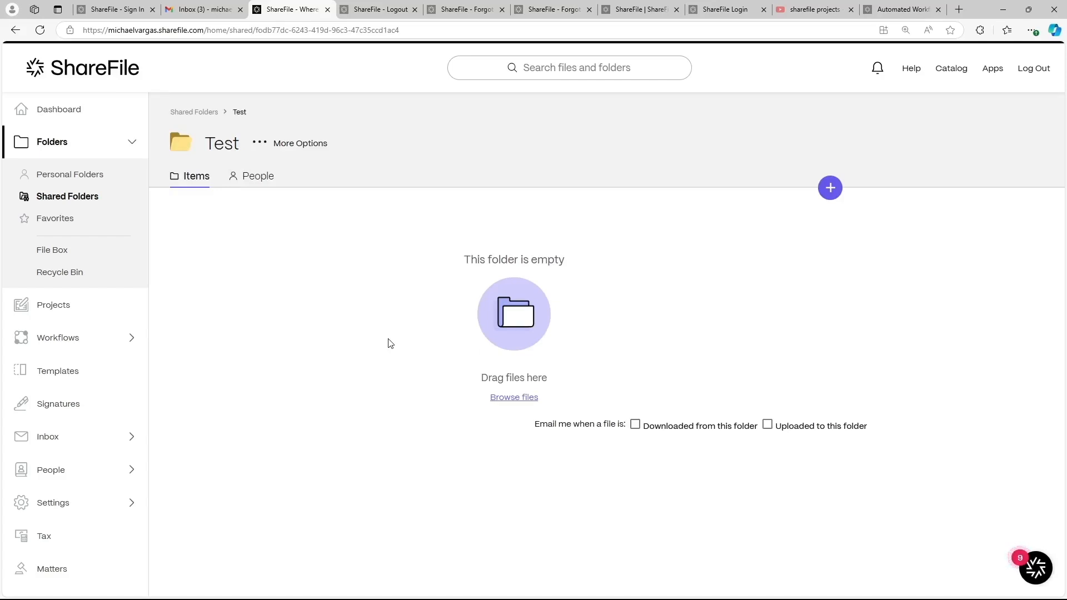
left_click(835, 193)
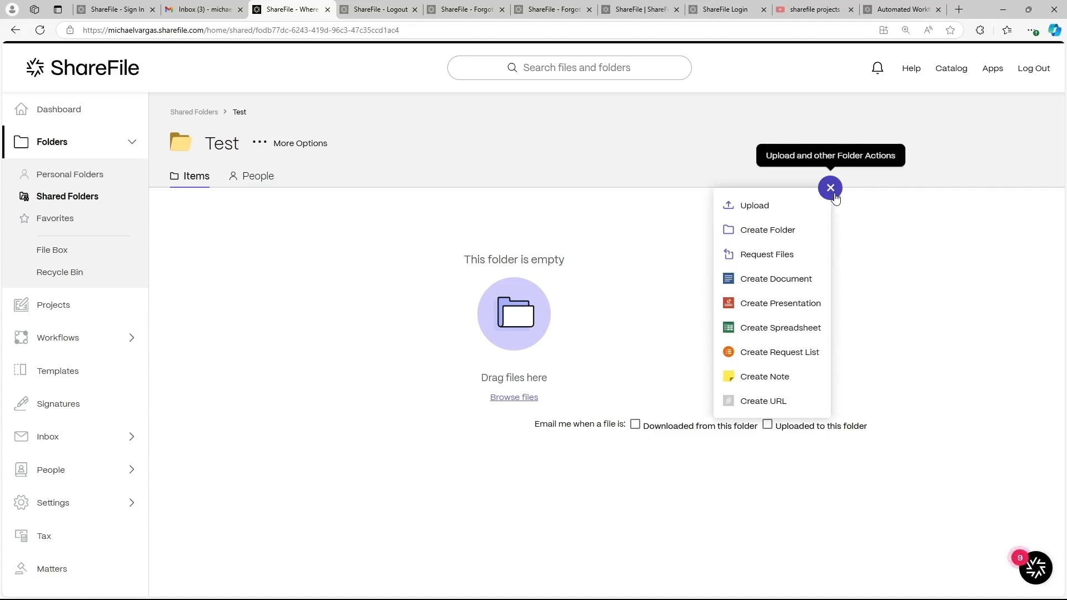
left_click(835, 198)
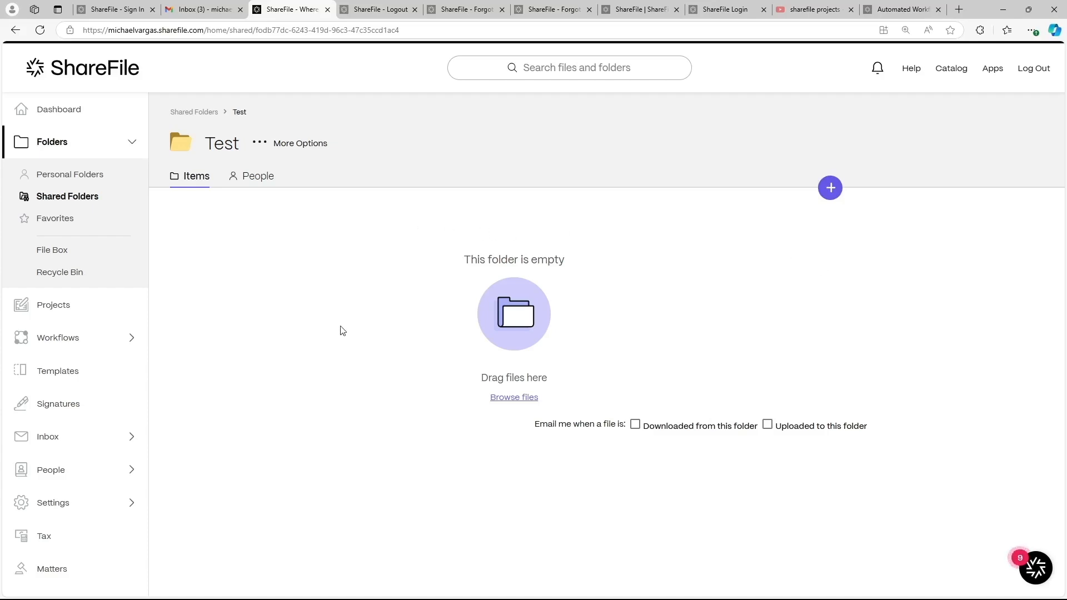
Step: Star the Demo folder in Personal Folders as a favorite, then go to the File Box
left_click(65, 219)
left_click(83, 175)
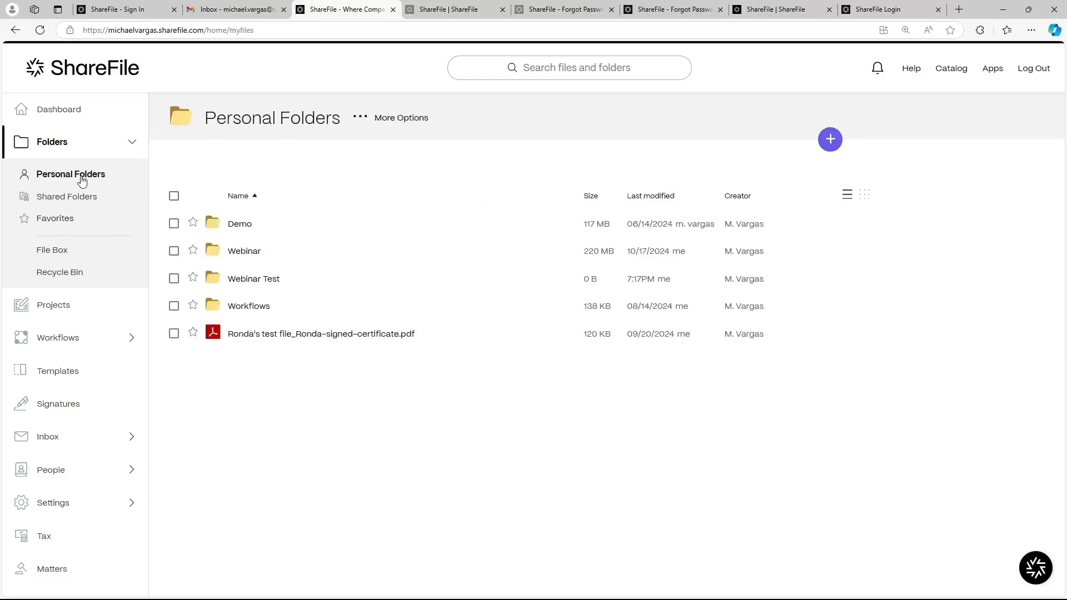
left_click(82, 196)
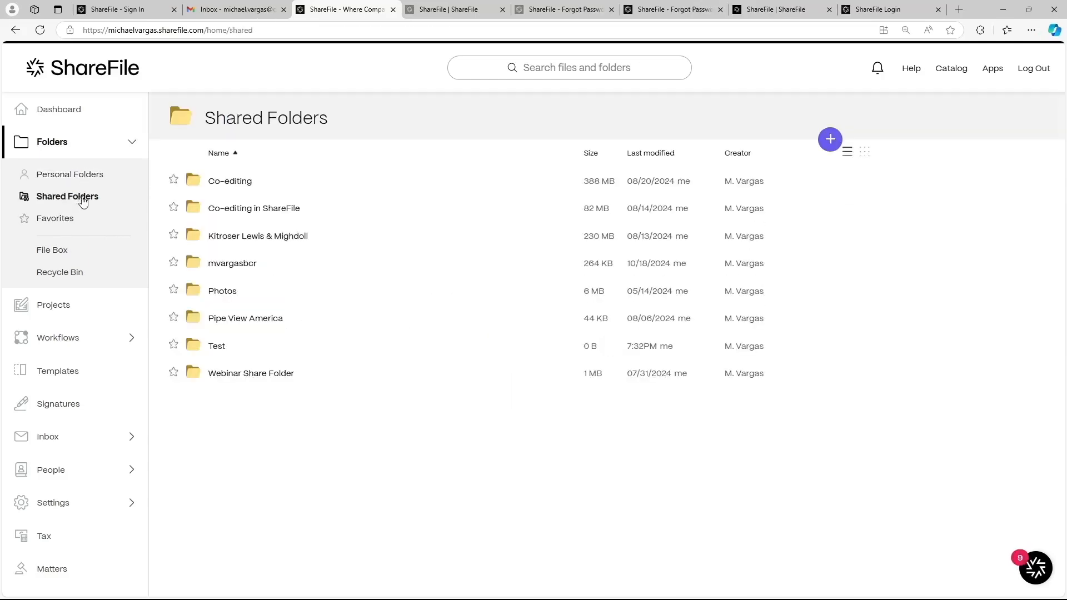
left_click(96, 175)
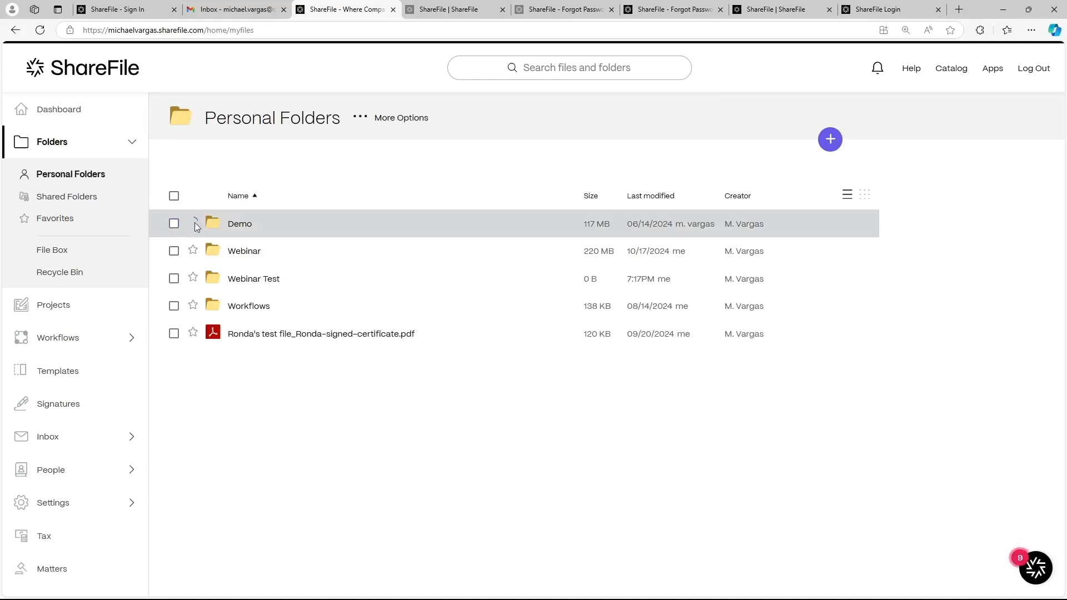
left_click(70, 226)
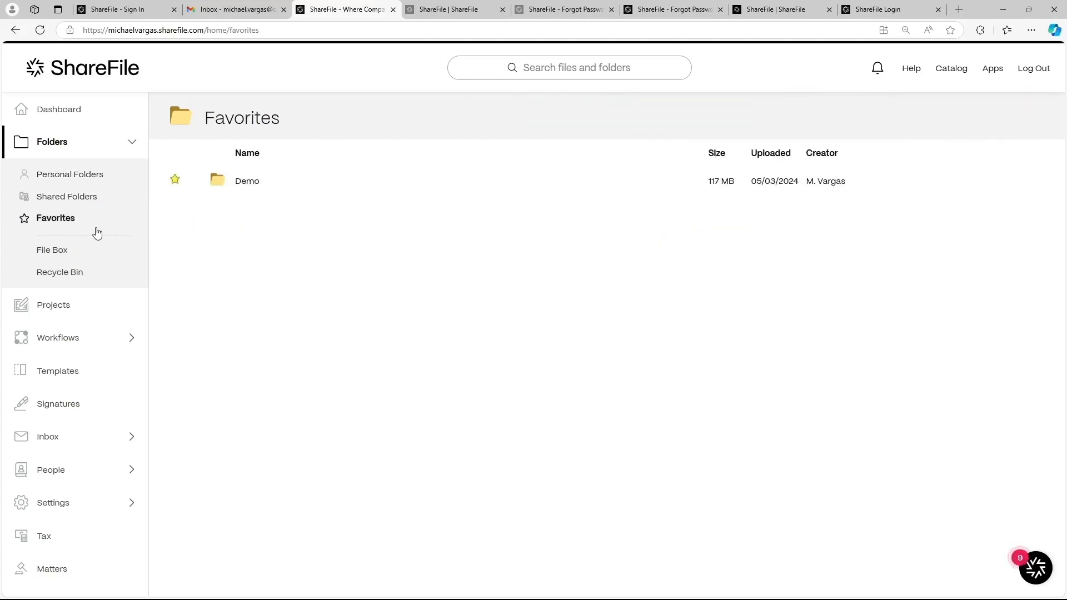
left_click(55, 256)
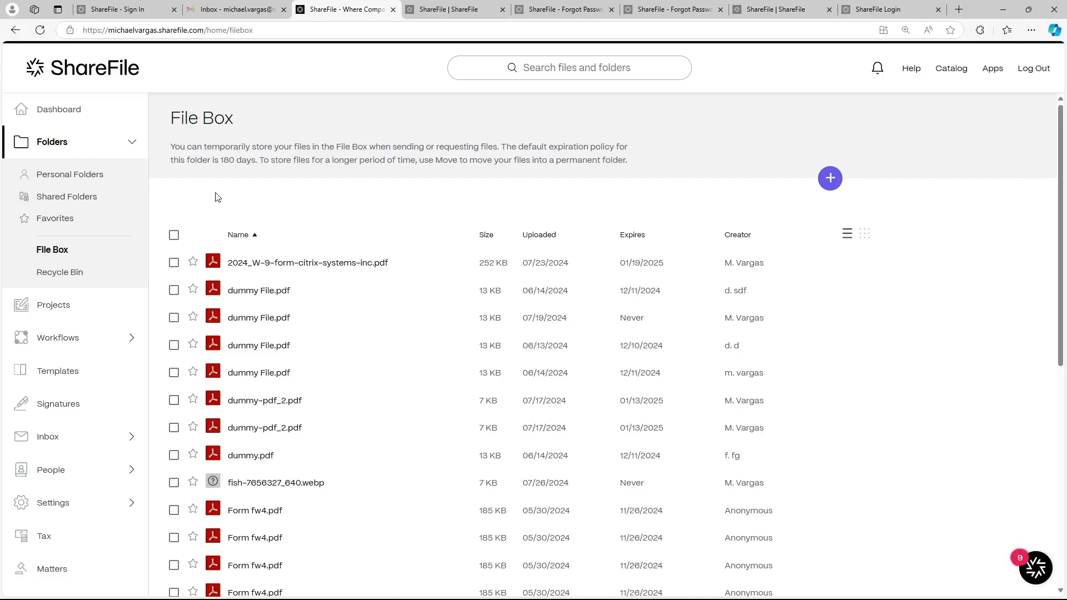
Step: Select 2024_W-9-form-citrix-systems-inc.pdf, glance at its extra actions, and return to the Dashboard
left_click(173, 264)
left_click(651, 201)
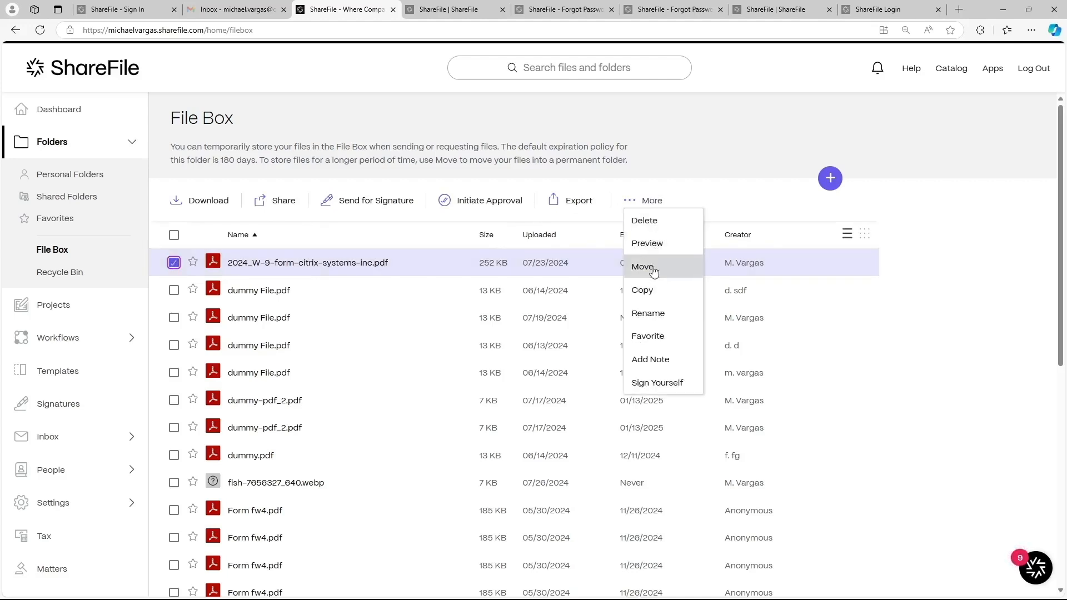
left_click(668, 181)
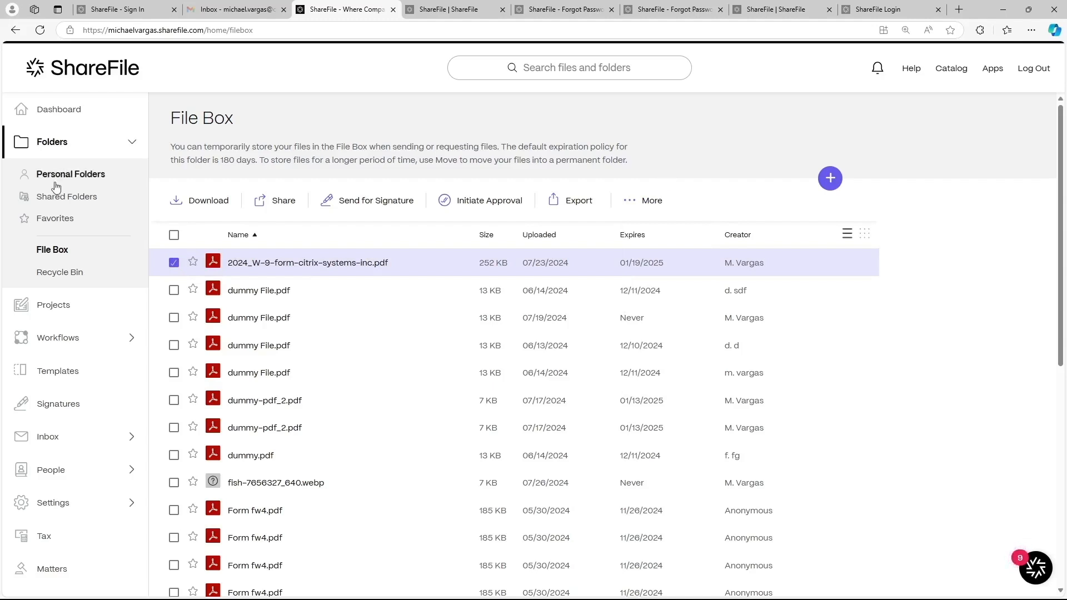
left_click(58, 109)
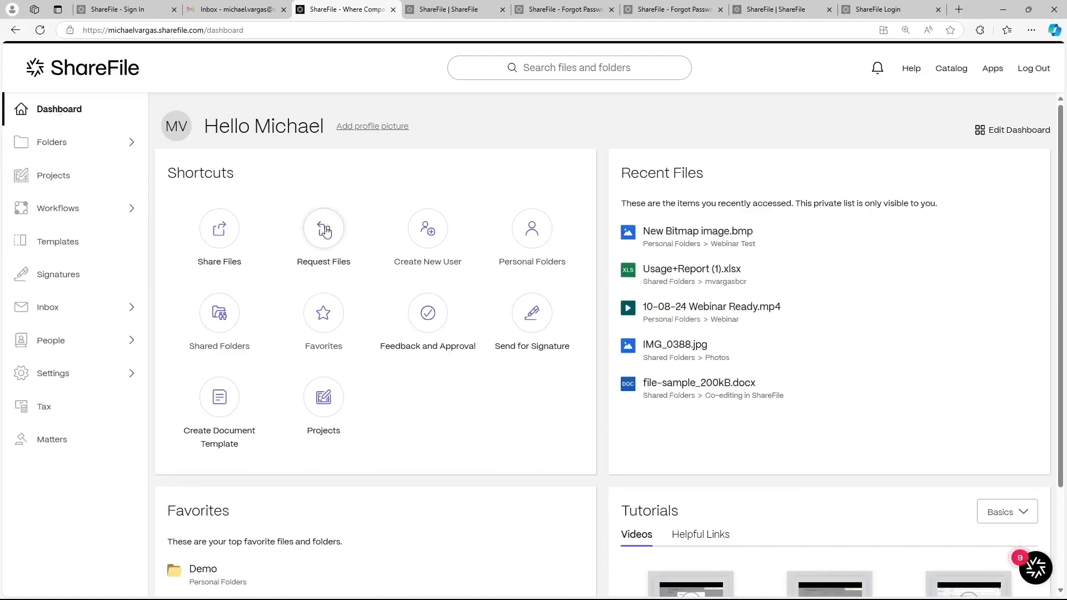
Step: Start a file request, browse Personal and Shared Folders as storage locations, cancel, and expand sidebar Folders
left_click(325, 231)
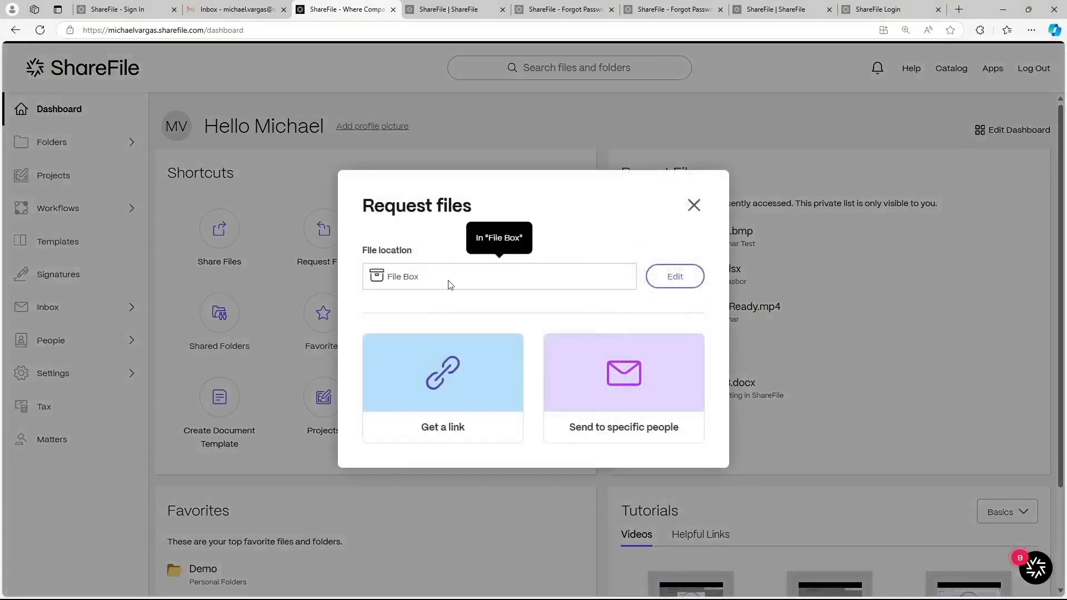
left_click(677, 277)
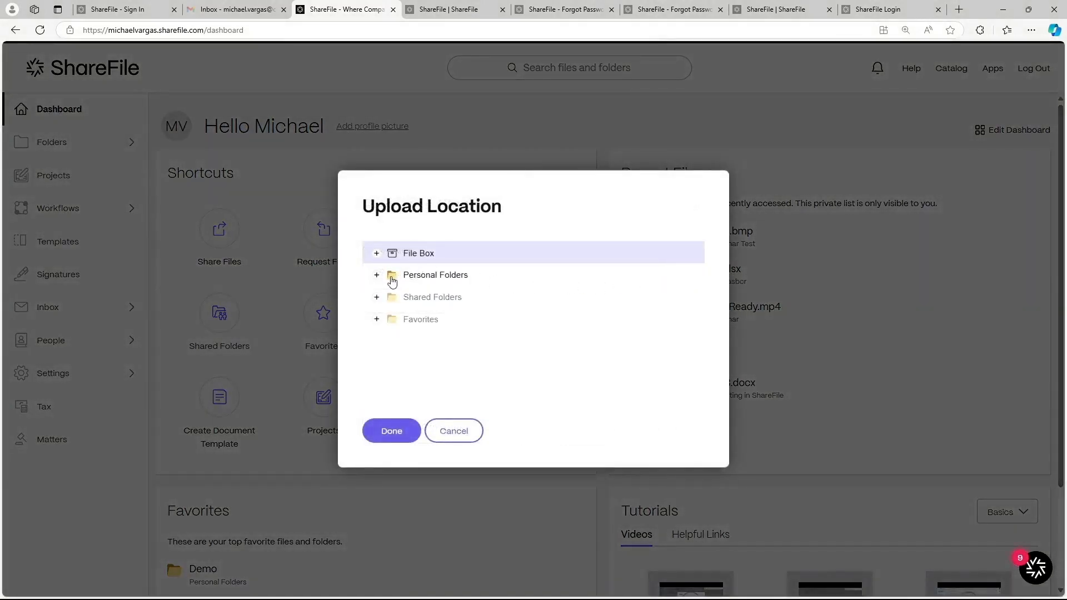
left_click(377, 276)
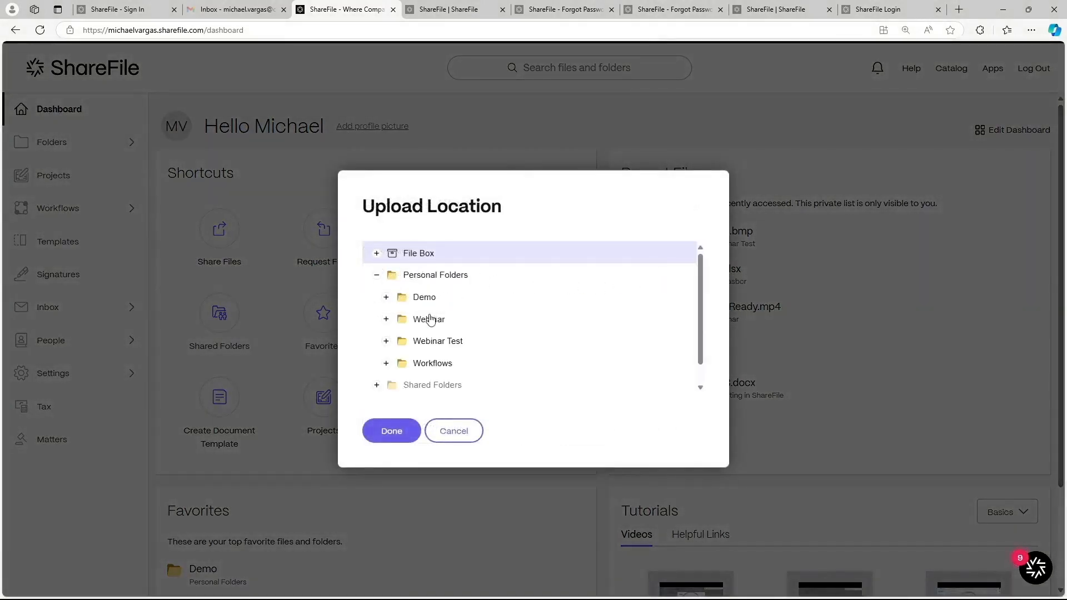
scroll(436, 328, "down", 1)
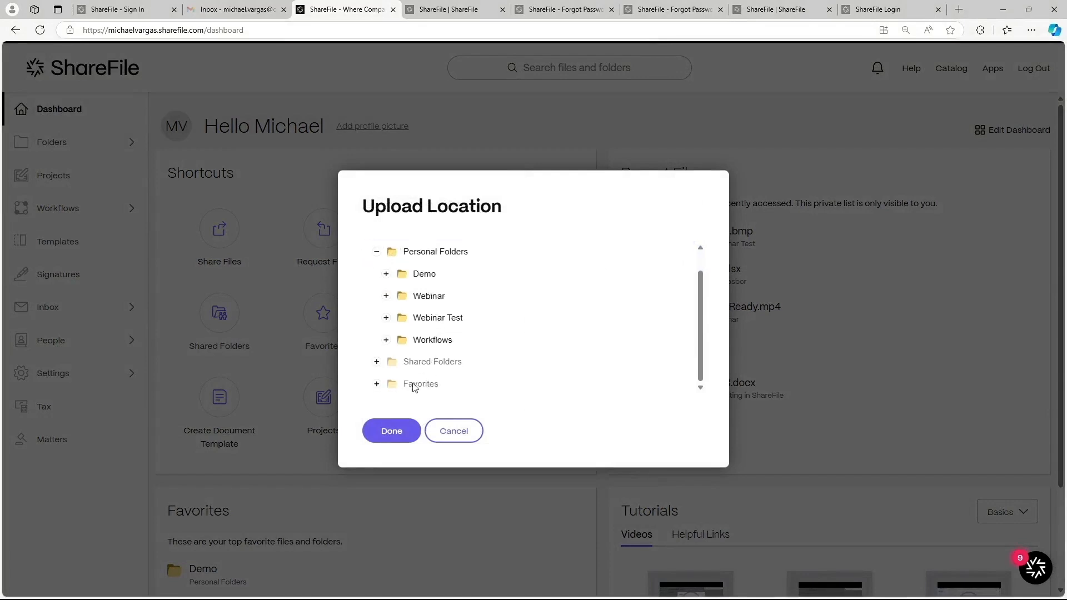
left_click(377, 362)
scroll(436, 334, "down", 3)
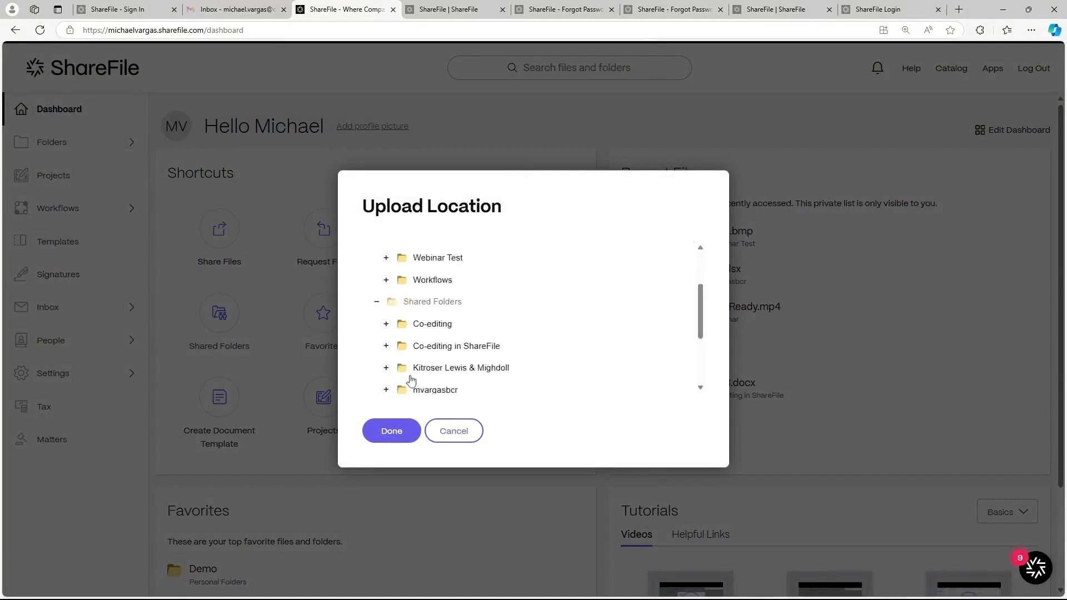
left_click(453, 431)
left_click(70, 139)
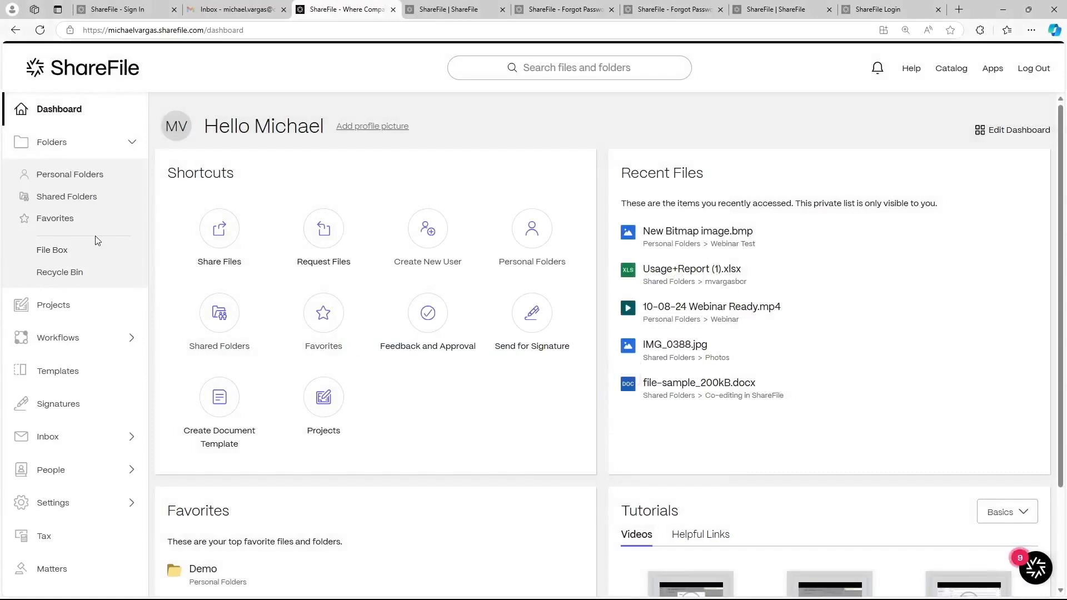
left_click(73, 273)
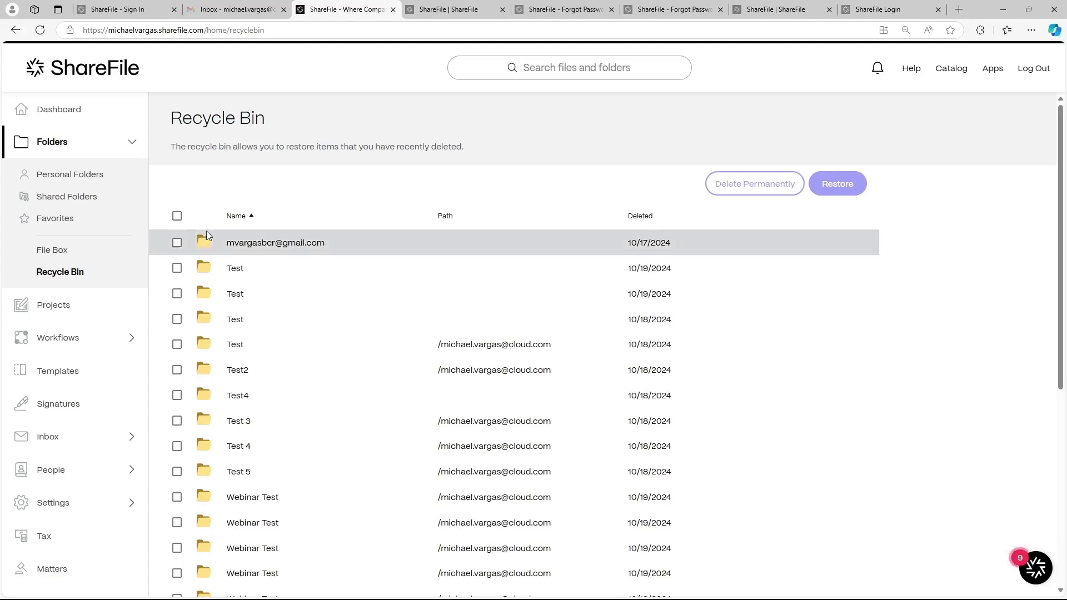
left_click(177, 242)
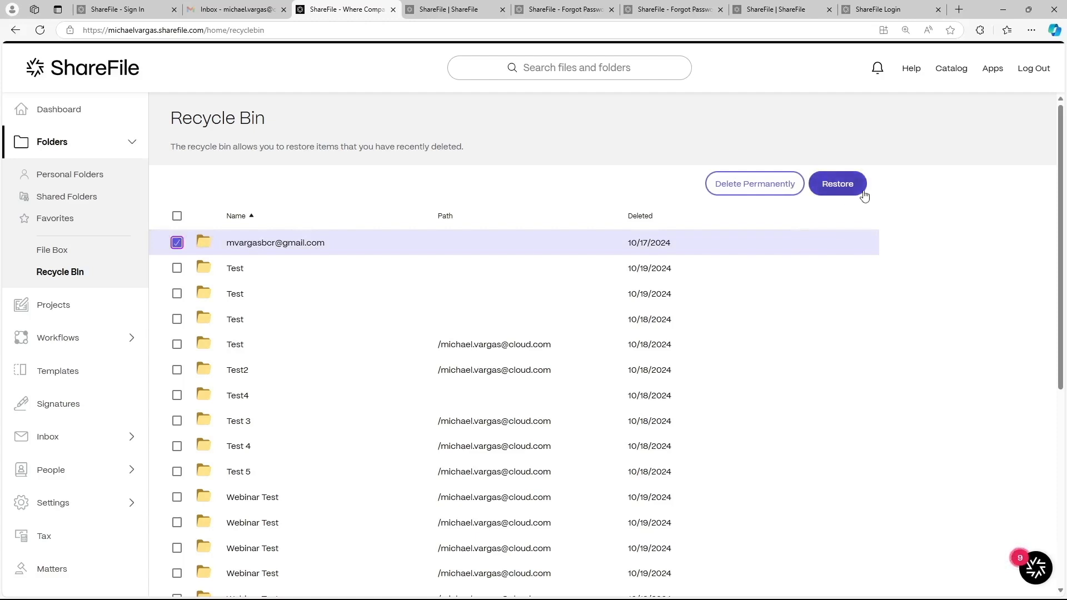
left_click(22, 116)
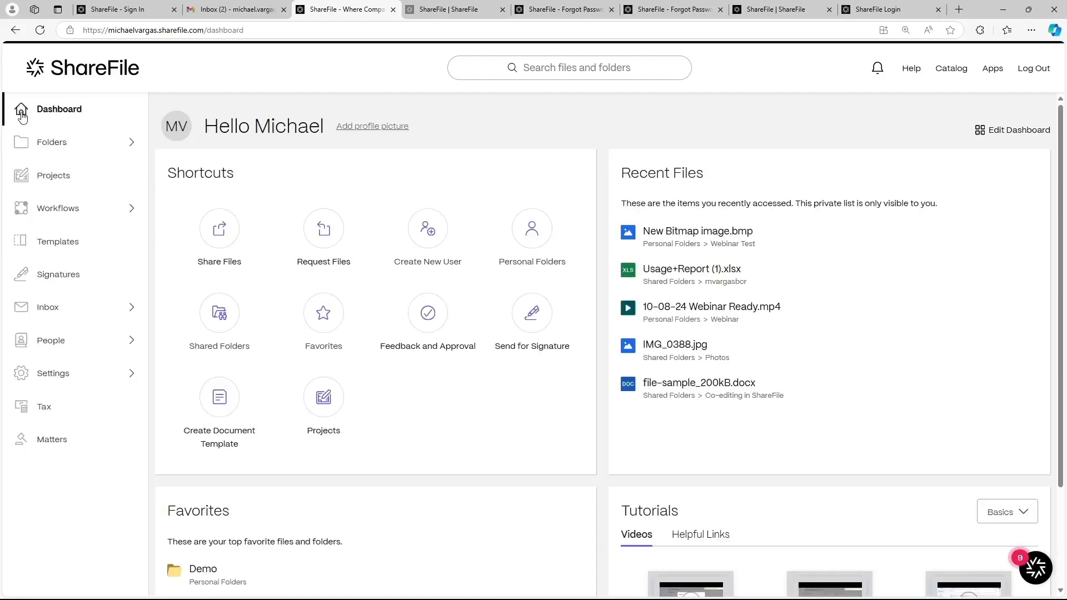
Step: Open the Projects list, then start a new browser tab
left_click(99, 179)
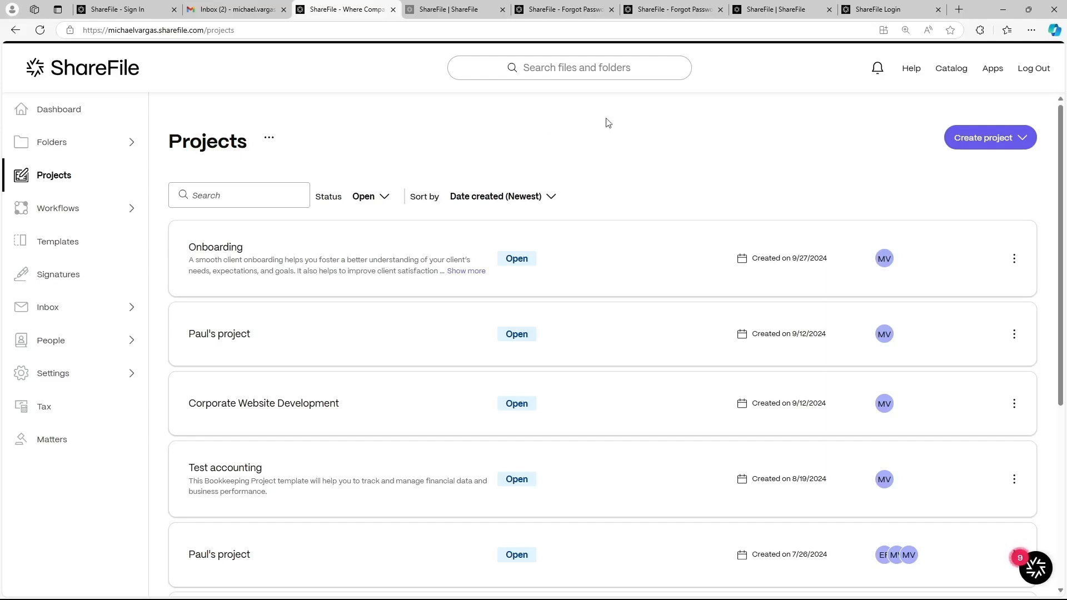
left_click(959, 9)
Step: Search Google for 'you' and go to youtube.com
type("youtube")
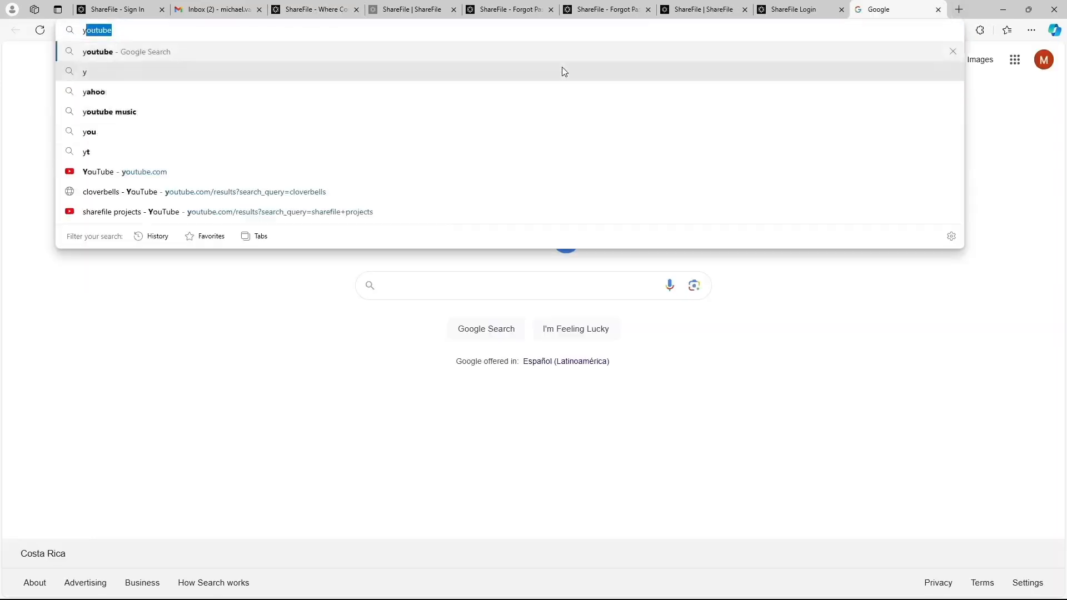
left_click(475, 67)
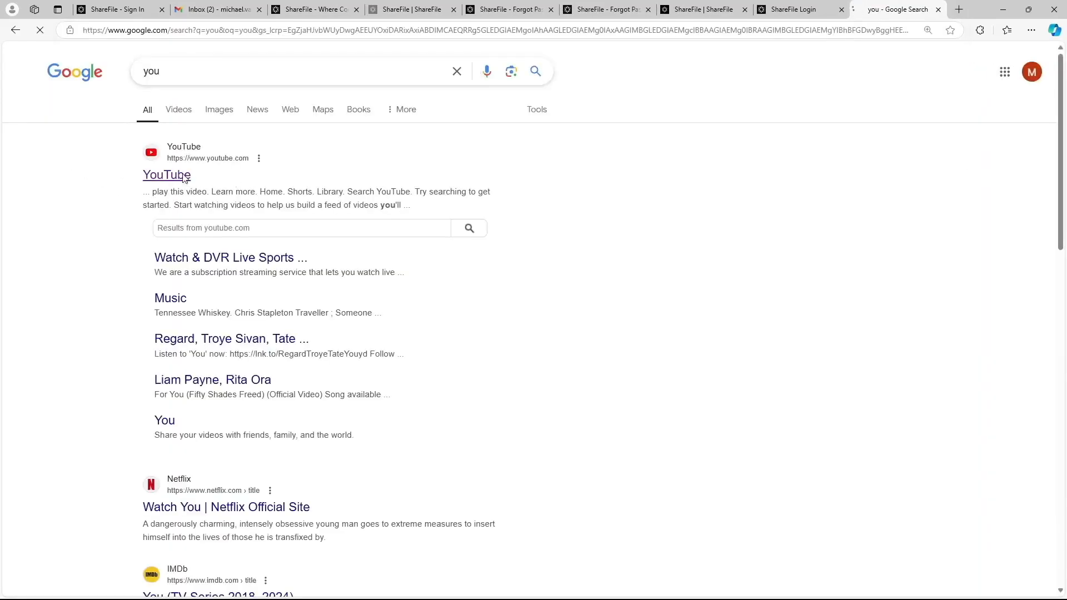
left_click(183, 176)
Step: Search YouTube for 'sharefile projects', then open another new browser tab
left_click(393, 54)
type("sharefile projects")
key("Return")
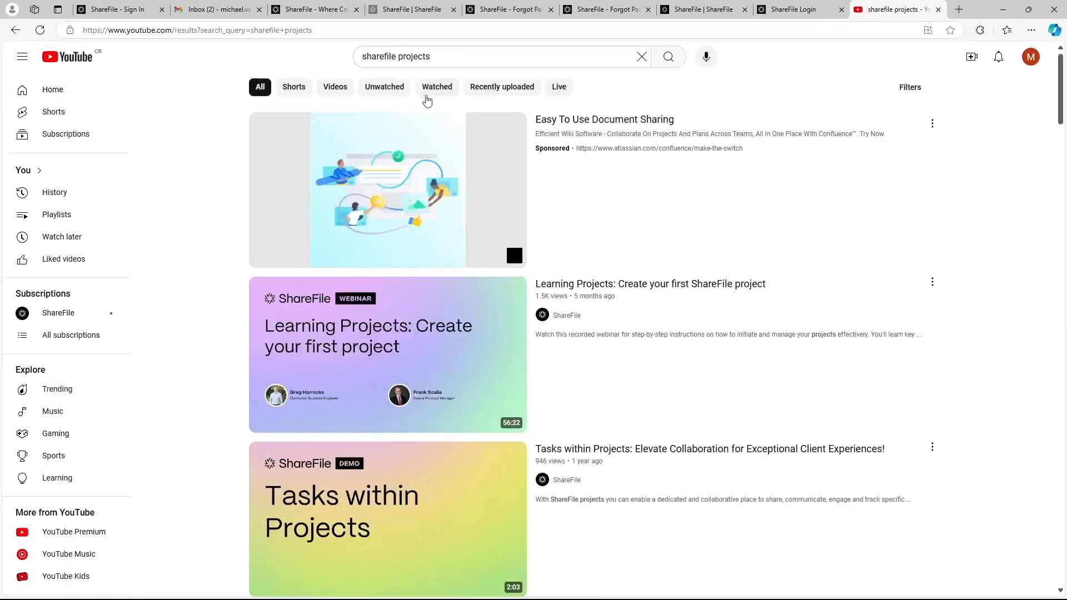
mouse_move(605, 355)
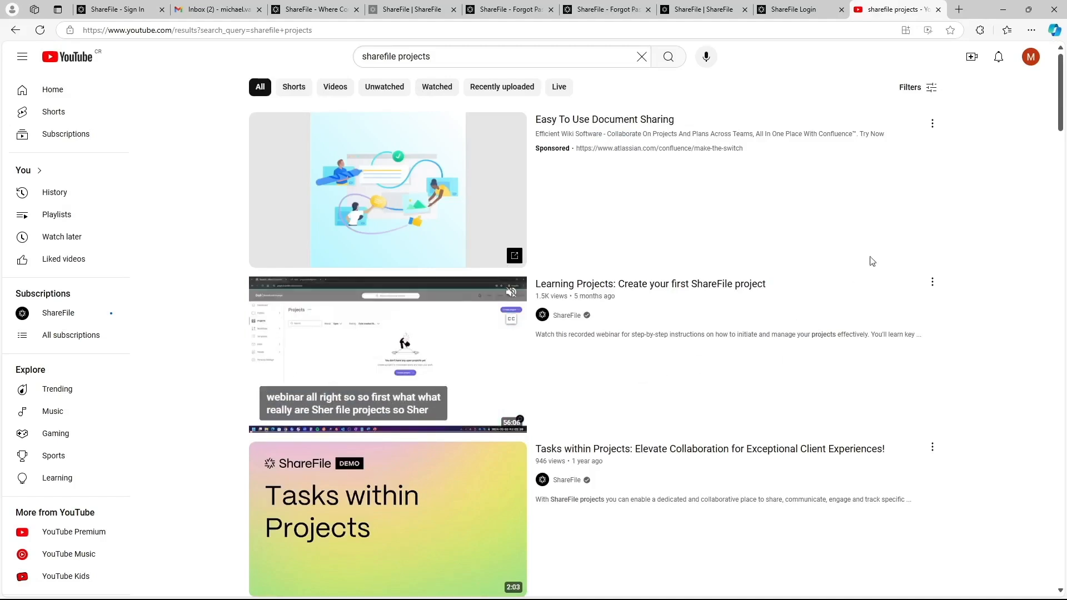
left_click(957, 8)
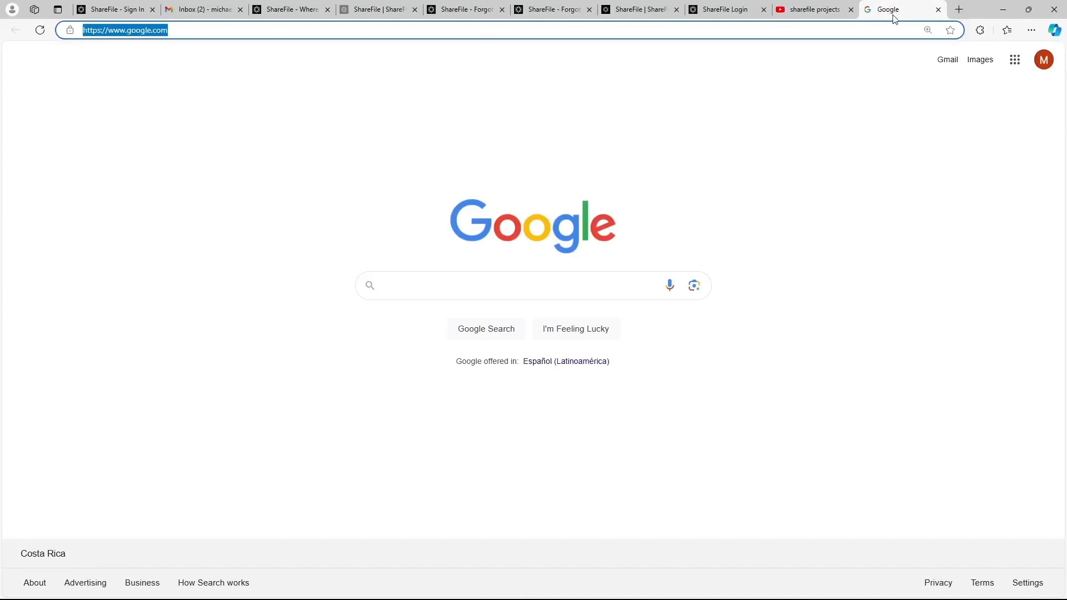
Step: Search Google for 'sharefile projects' and read the ShareFile Documentation Projects article
type("sharefile projects")
key("Return")
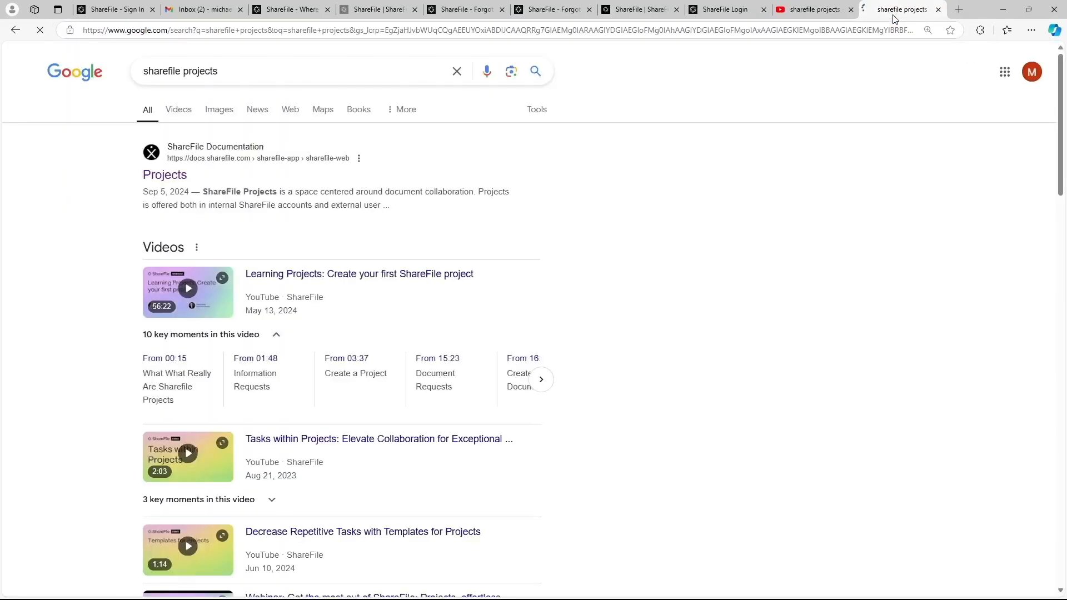
left_click(164, 180)
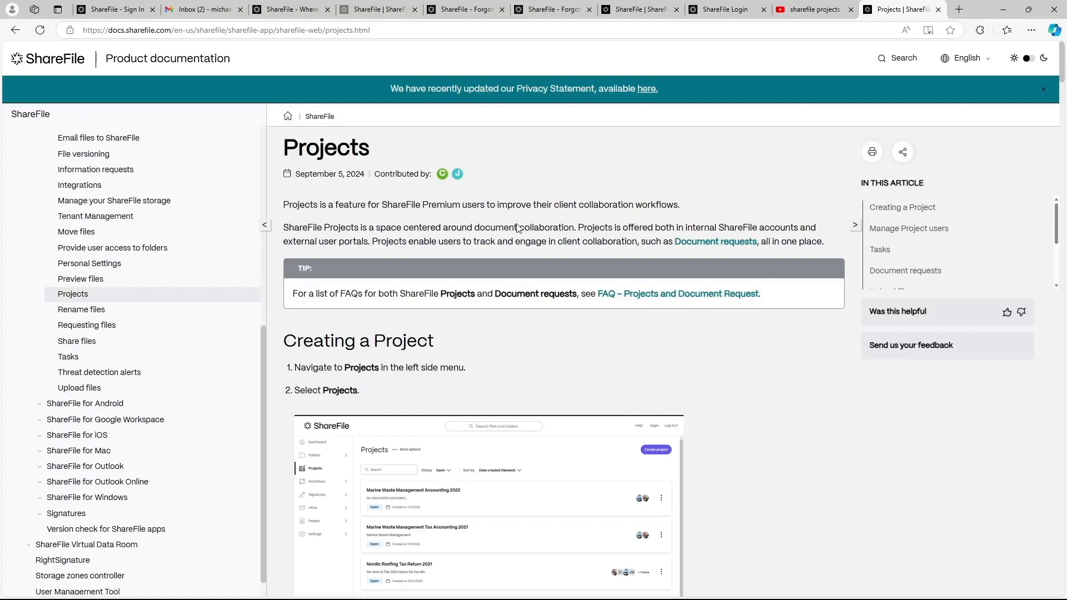
scroll(526, 256, "down", 3)
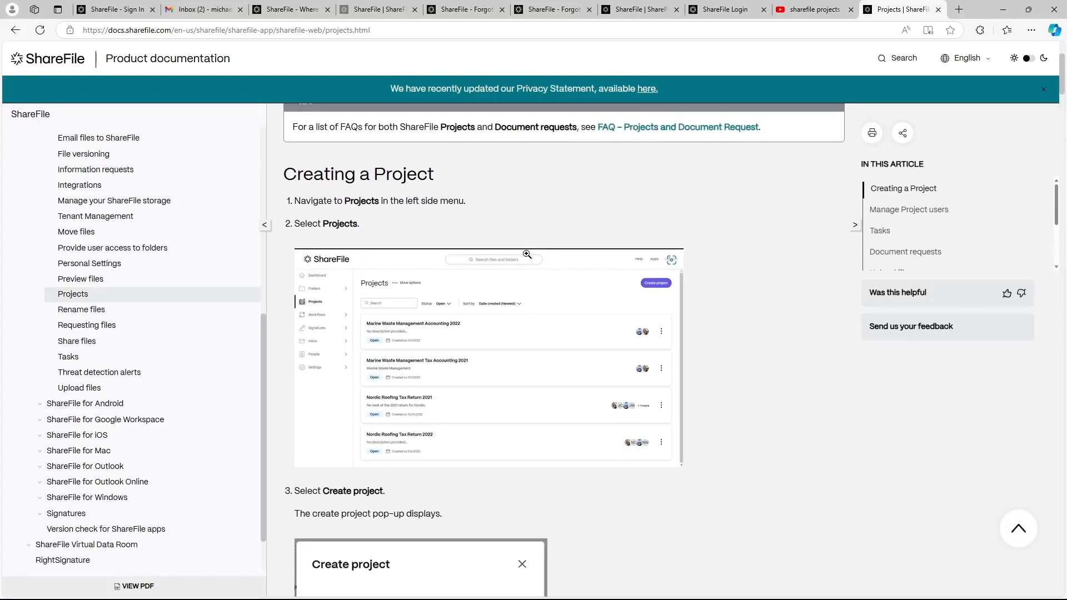
scroll(526, 254, "down", 5)
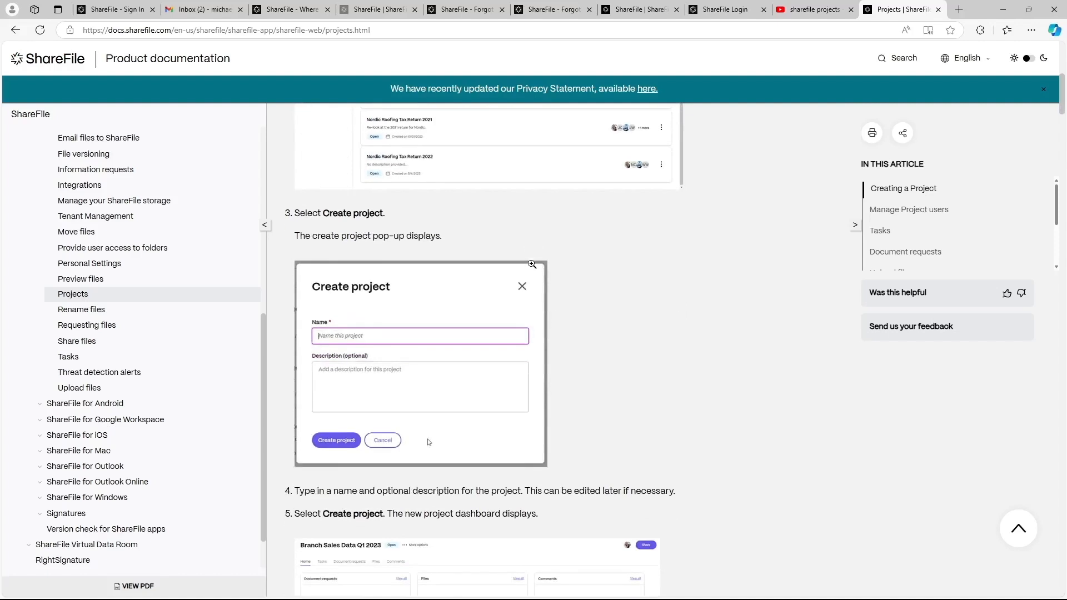
scroll(532, 263, "down", 8)
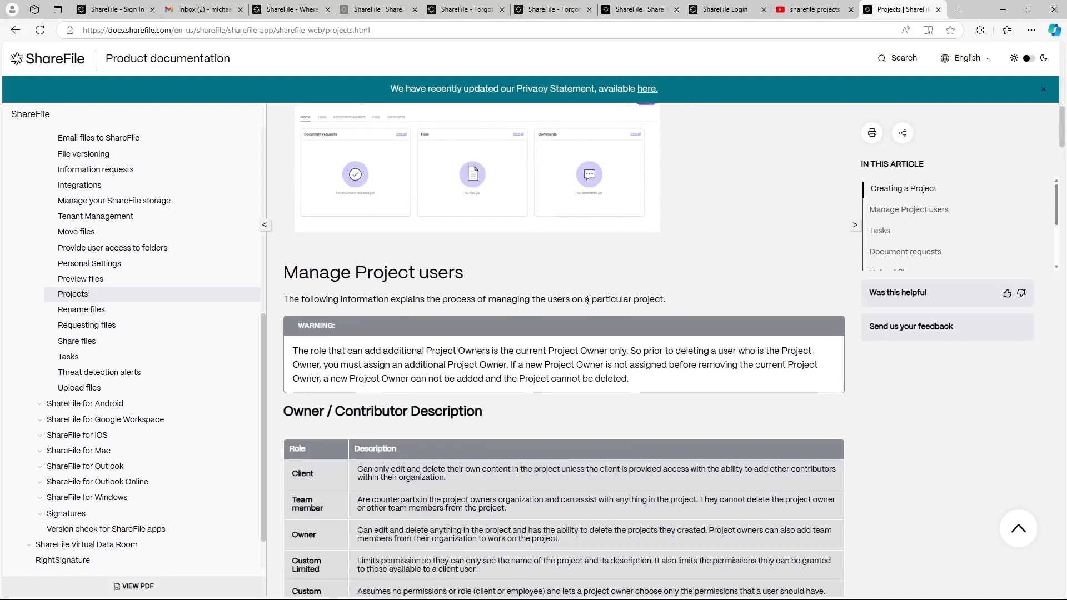
scroll(587, 300, "down", 6)
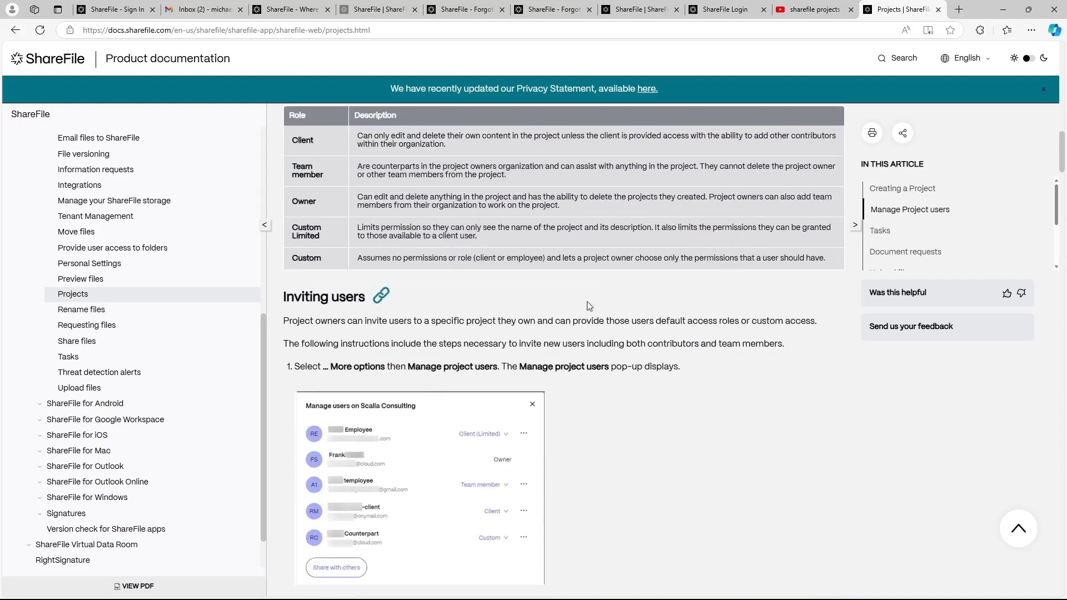
scroll(589, 306, "up", 9)
scroll(592, 310, "up", 8)
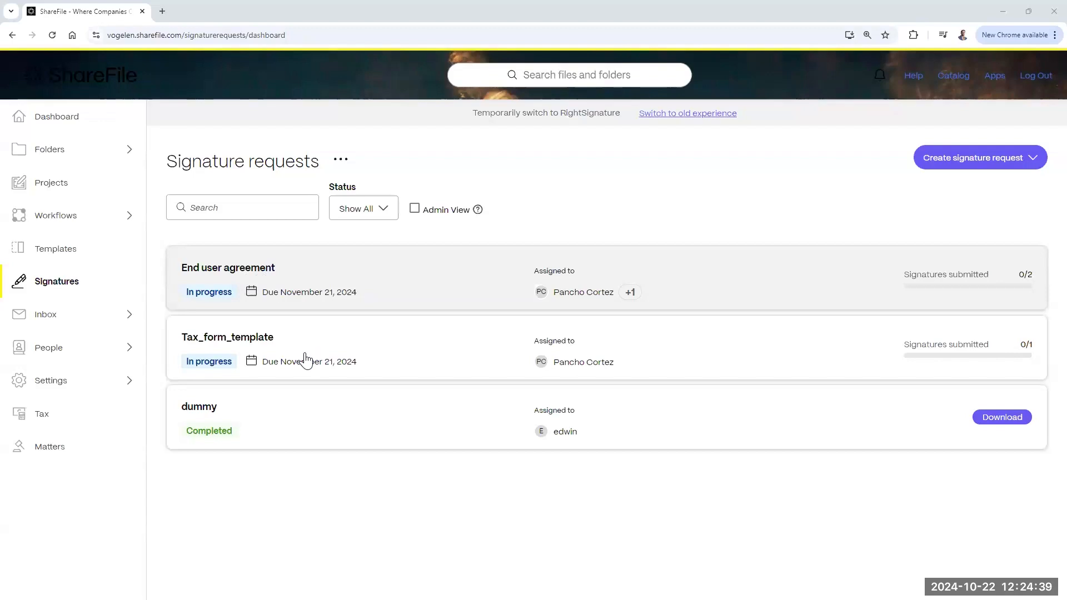
Step: Revise the End user agreement signature request and confirm pausing it for revisions
left_click(361, 278)
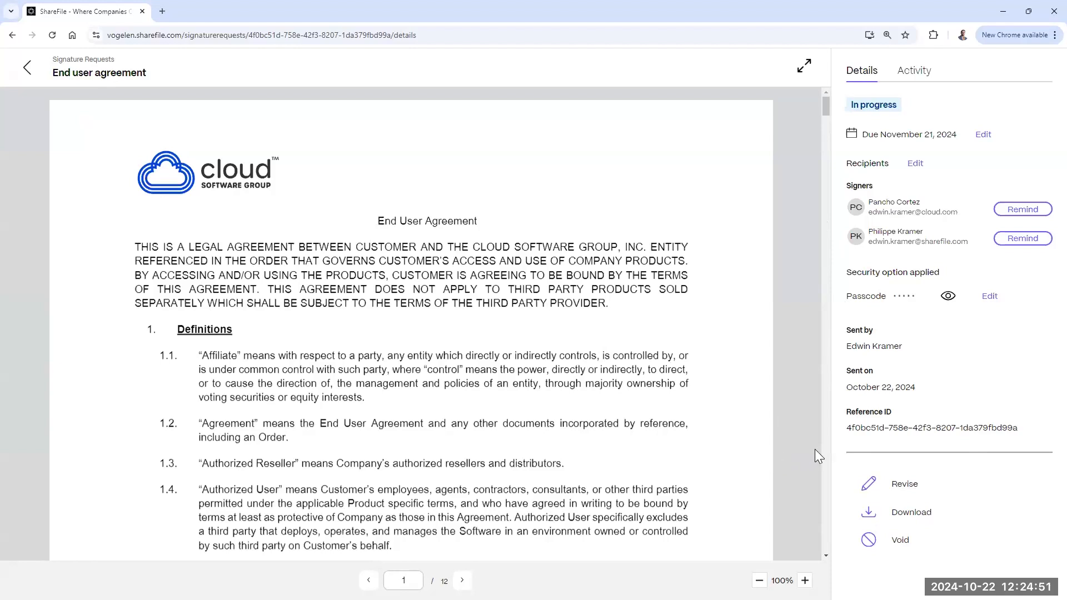
left_click(909, 491)
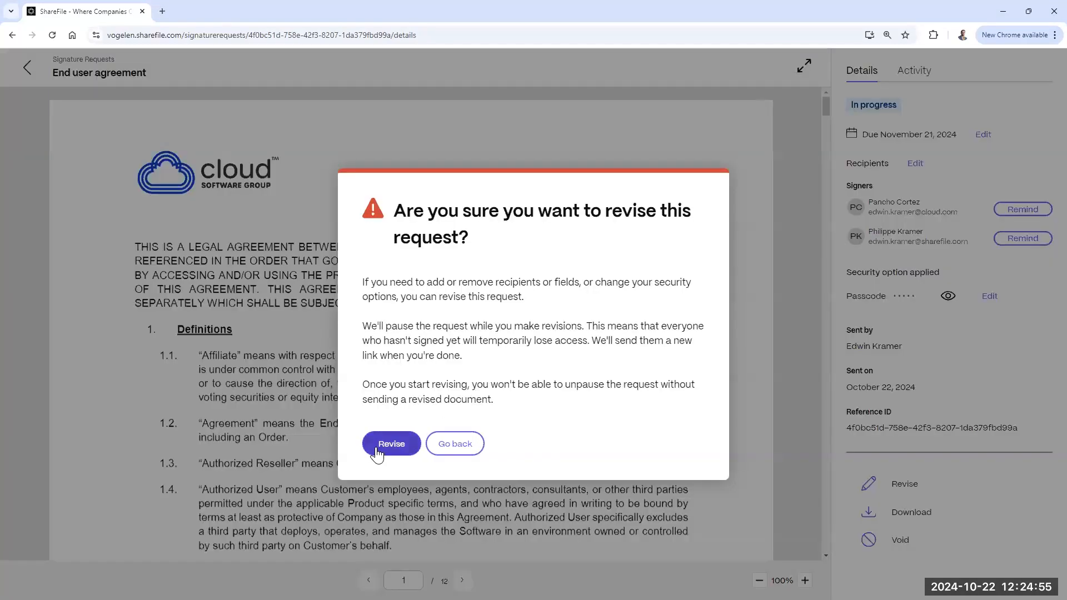
left_click(392, 443)
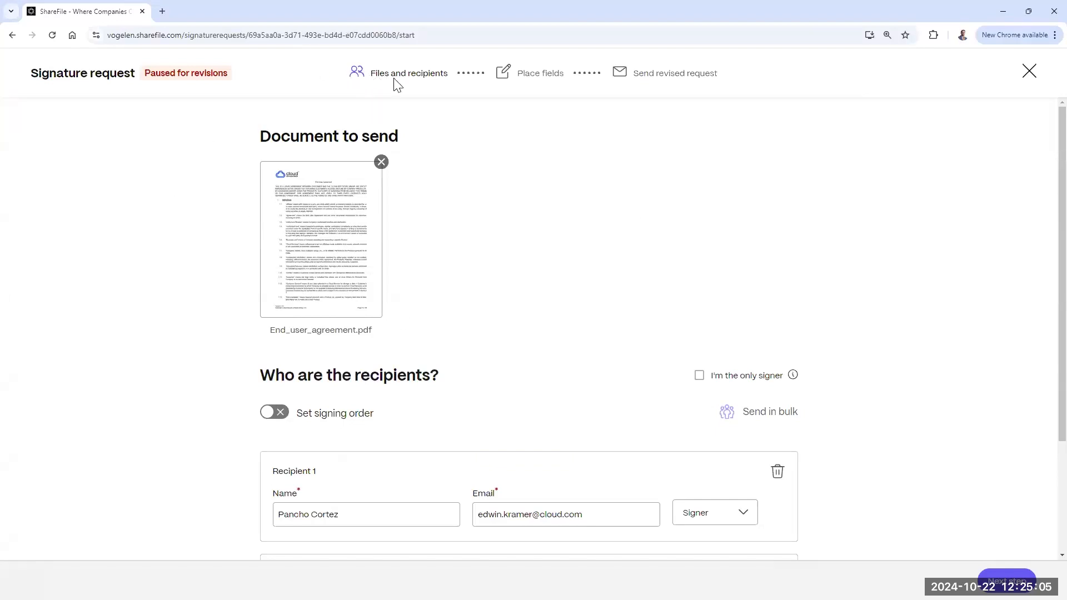
Step: Turn on Set signing order, keeping the first recipient a signer and first in order
scroll(595, 272, "down", 3)
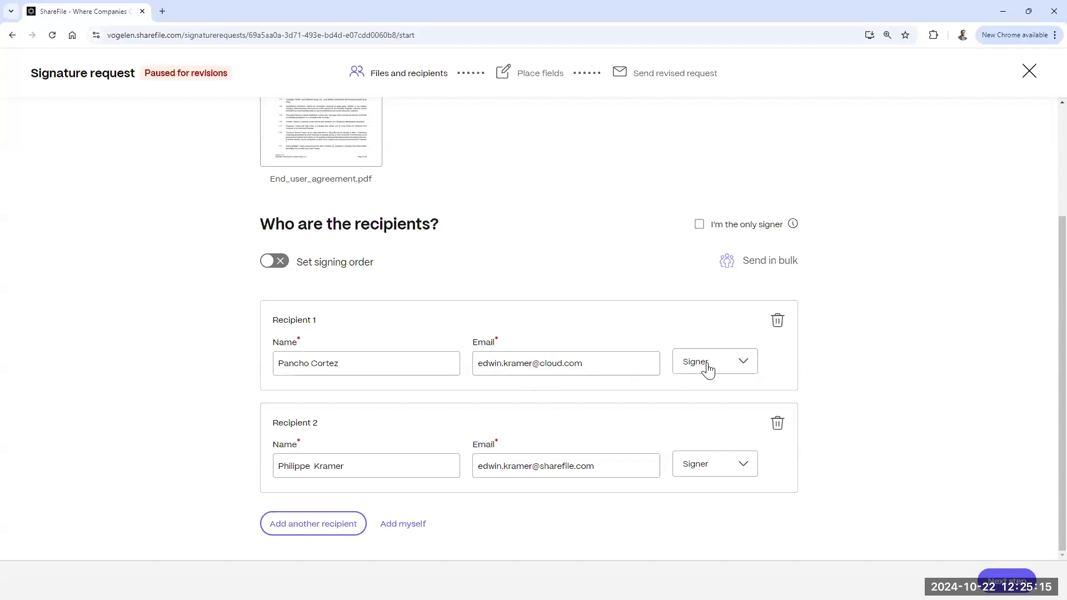
left_click(744, 364)
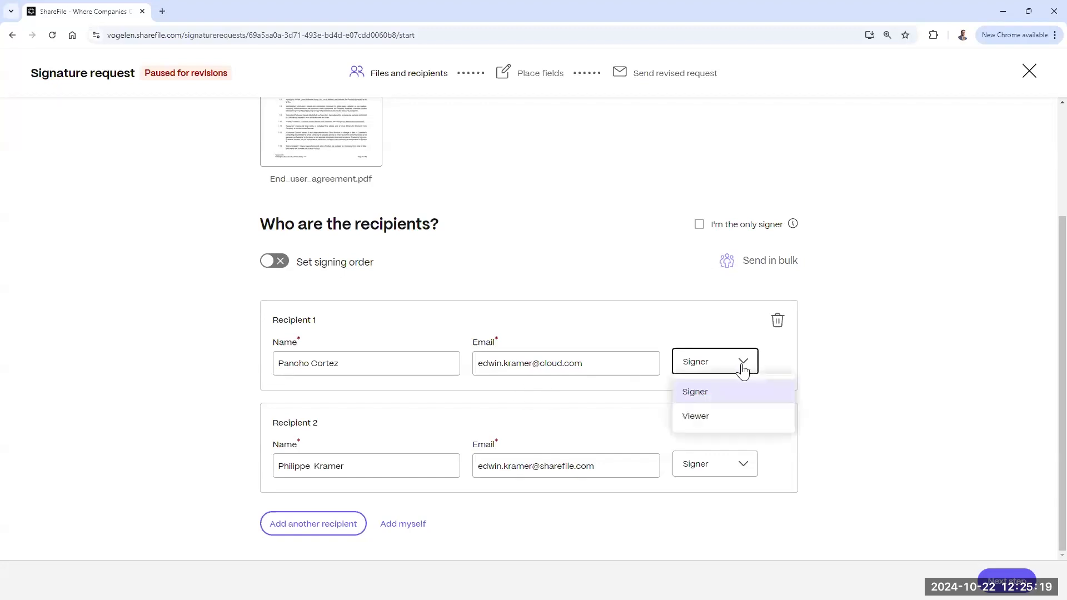
left_click(704, 417)
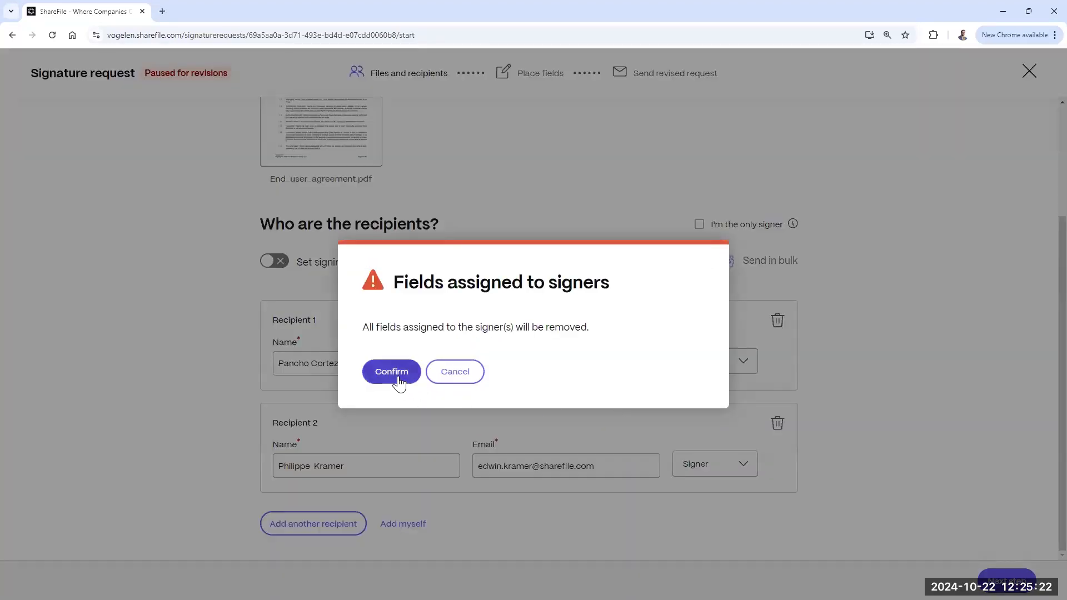
left_click(456, 372)
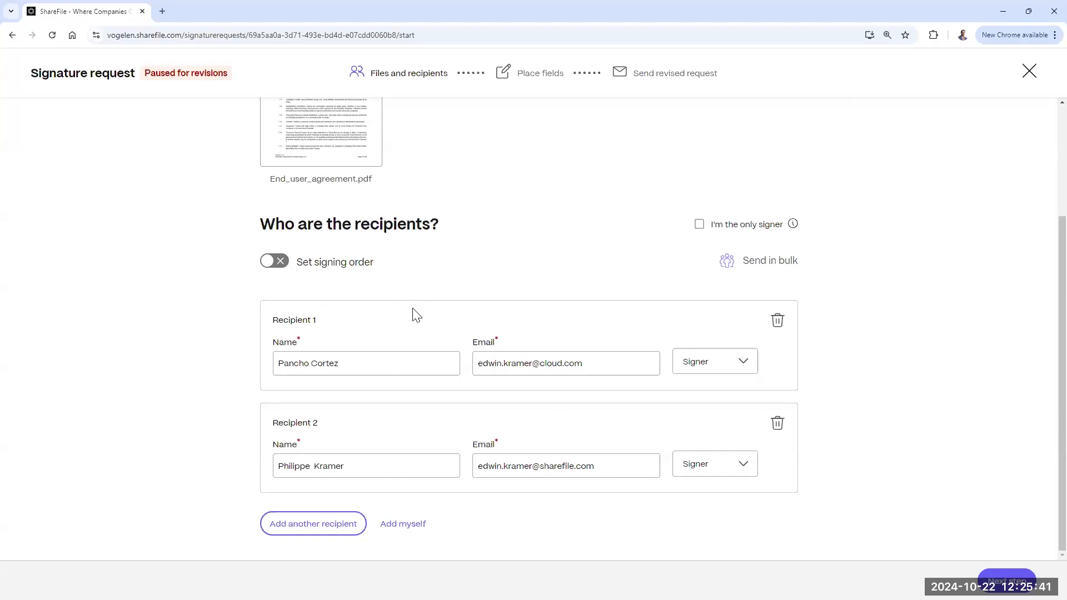
left_click(274, 263)
left_click_drag(279, 345, 282, 470)
mouse_move(281, 345)
left_mouse_down()
mouse_move(282, 452)
mouse_move(281, 332)
left_mouse_up()
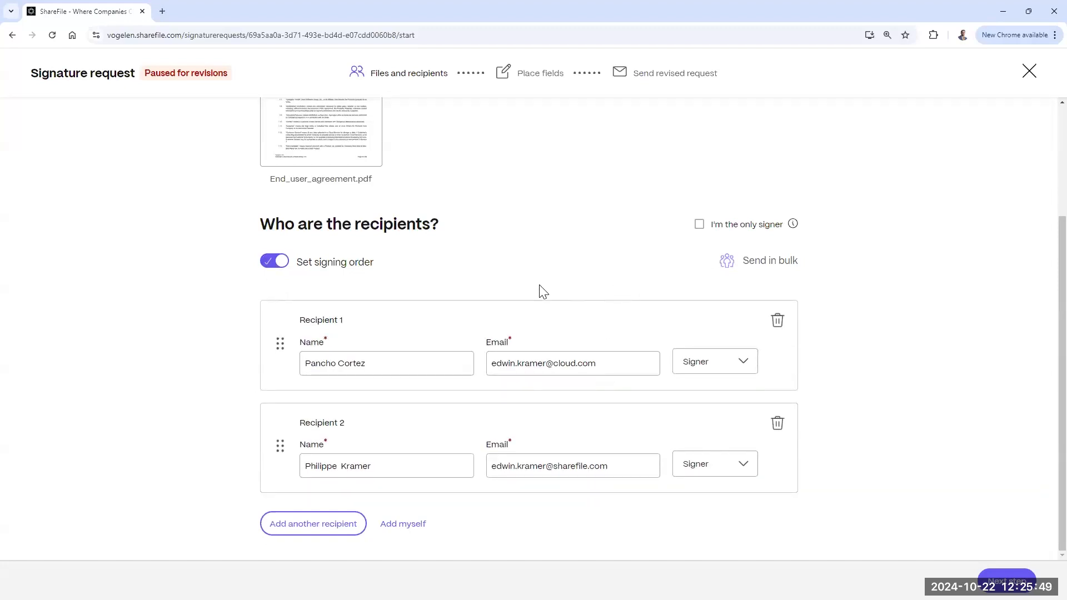
scroll(543, 292, "up", 3)
scroll(543, 291, "down", 3)
Step: Add and then remove a third recipient, and continue to field placement
left_click(320, 528)
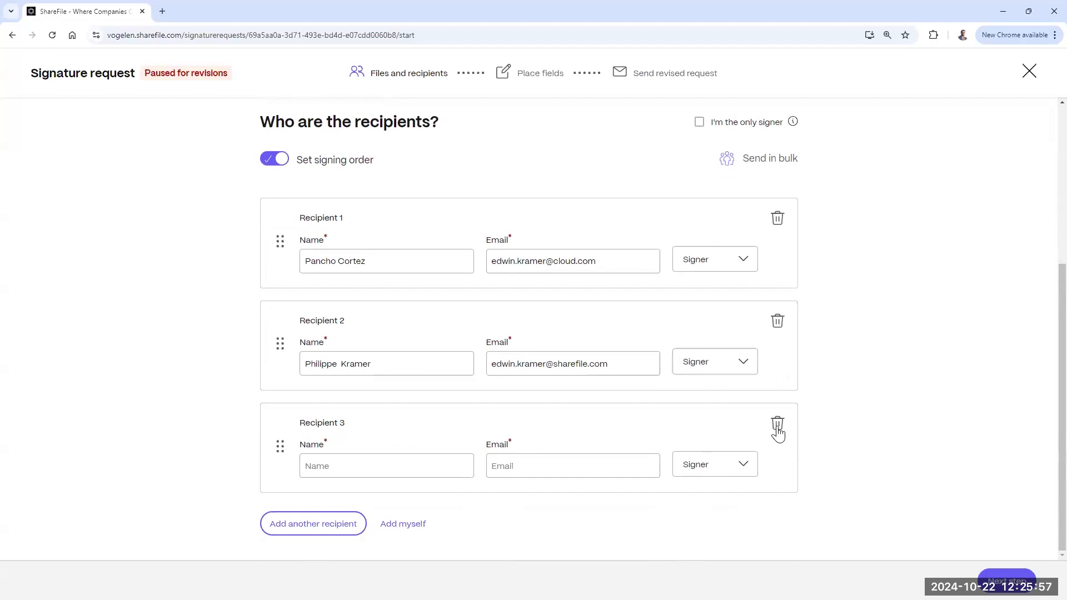
left_click(779, 429)
scroll(936, 297, "up", 3)
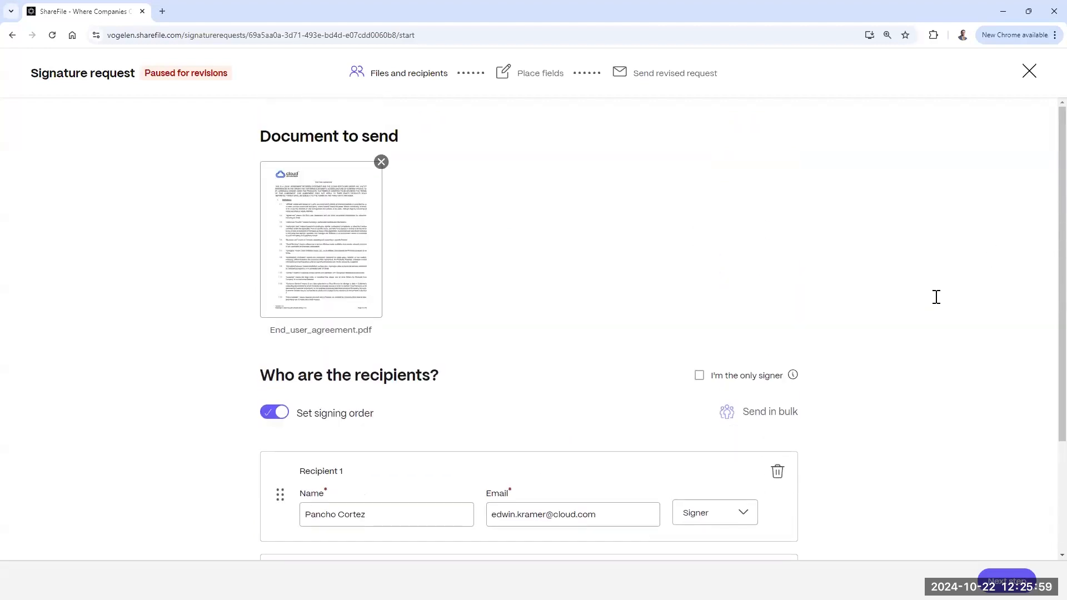
scroll(936, 297, "down", 3)
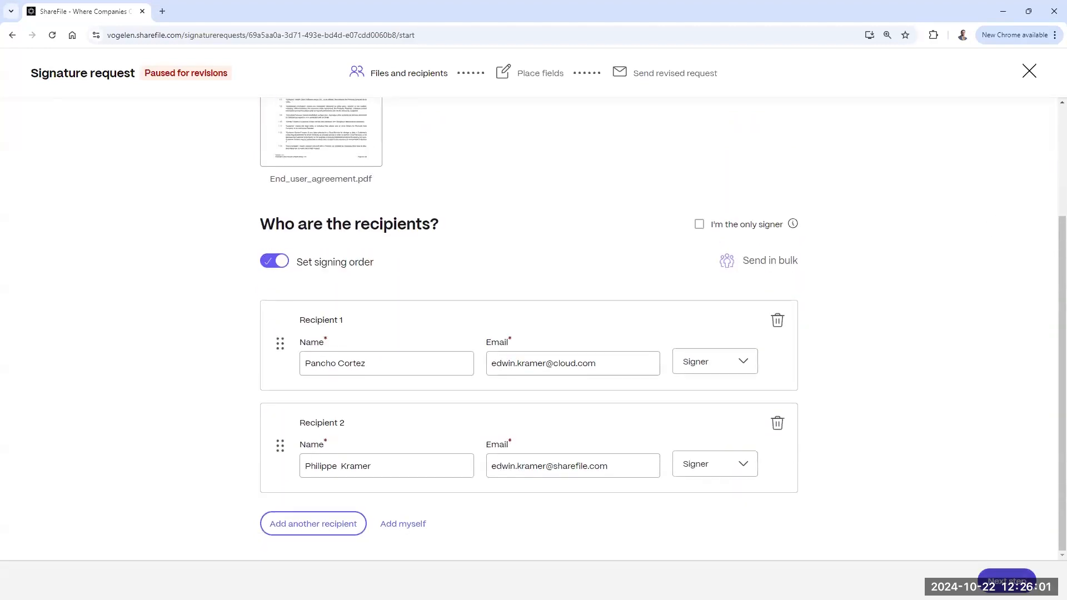
left_click(1007, 578)
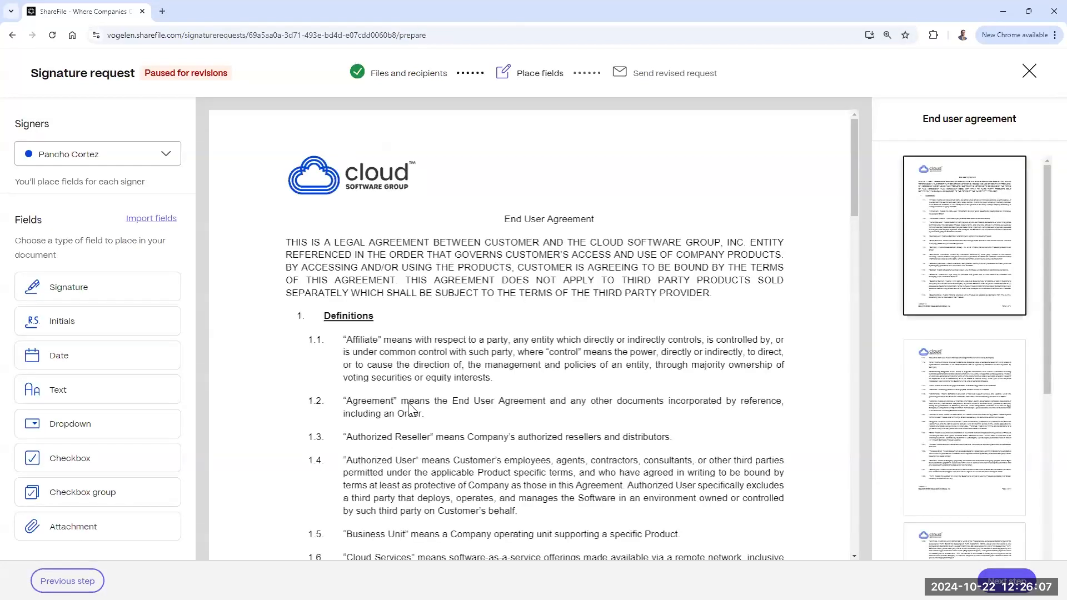
Step: Jump to the agreement's last page 12 with its placed fields and open the Signers dropdown
left_click_drag(855, 149, 949, 403)
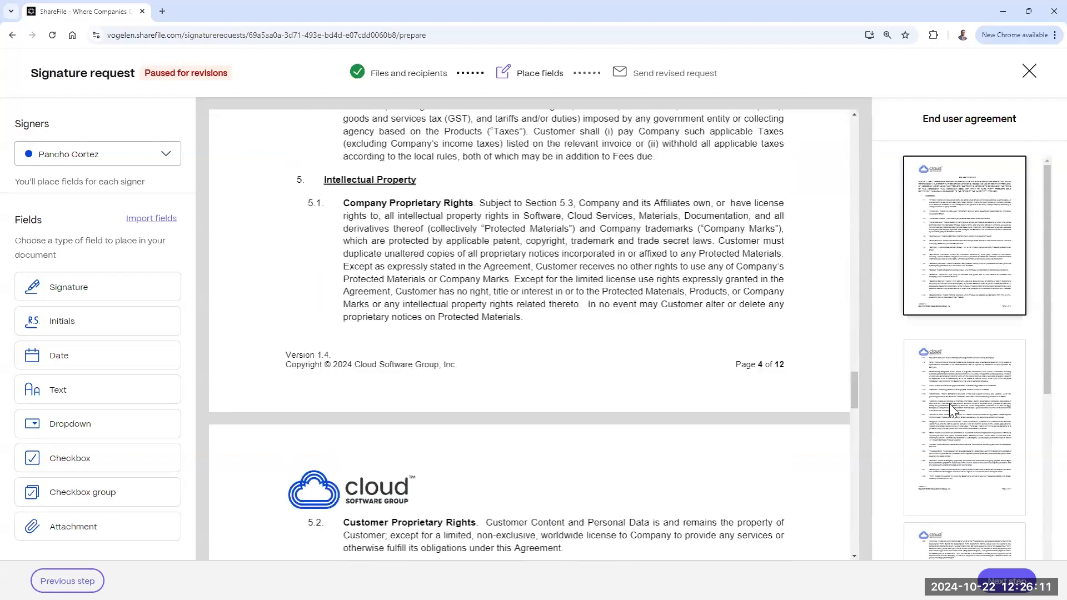
scroll(949, 406, "down", 20)
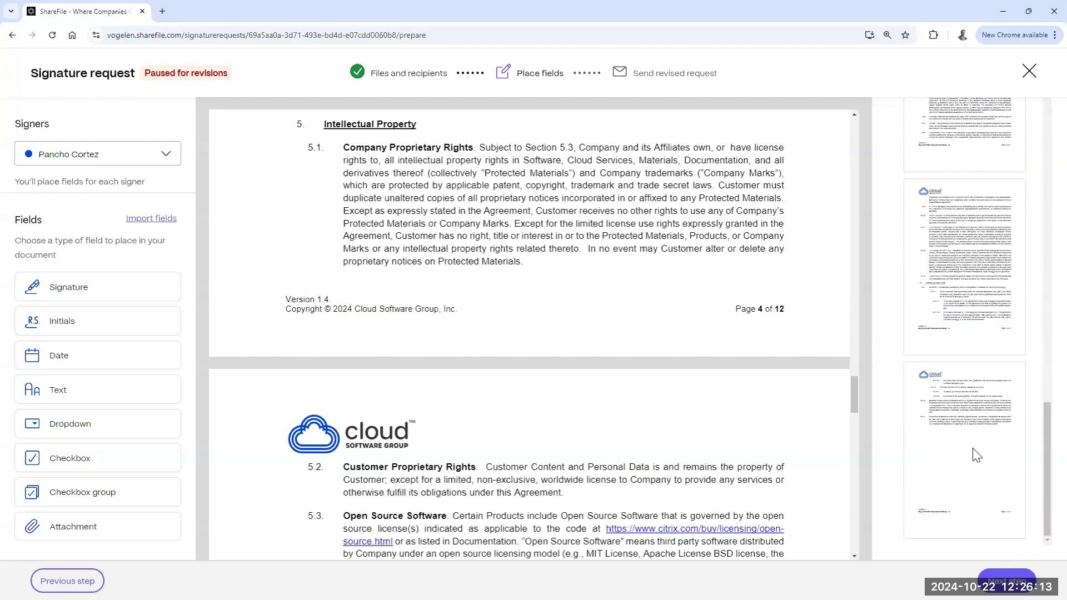
left_click(969, 448)
scroll(457, 266, "up", 4)
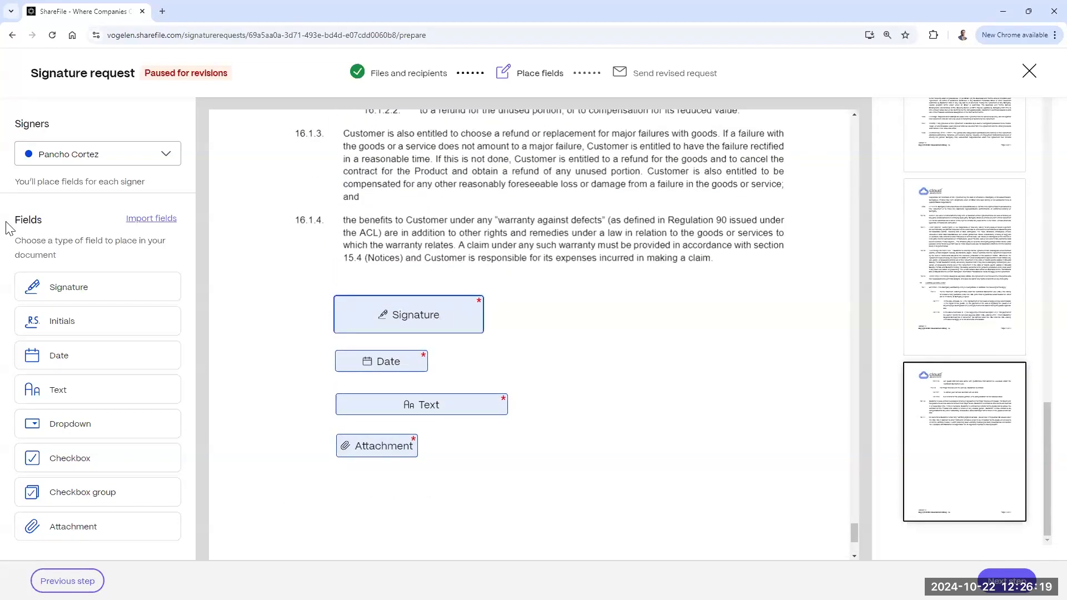
left_click(161, 162)
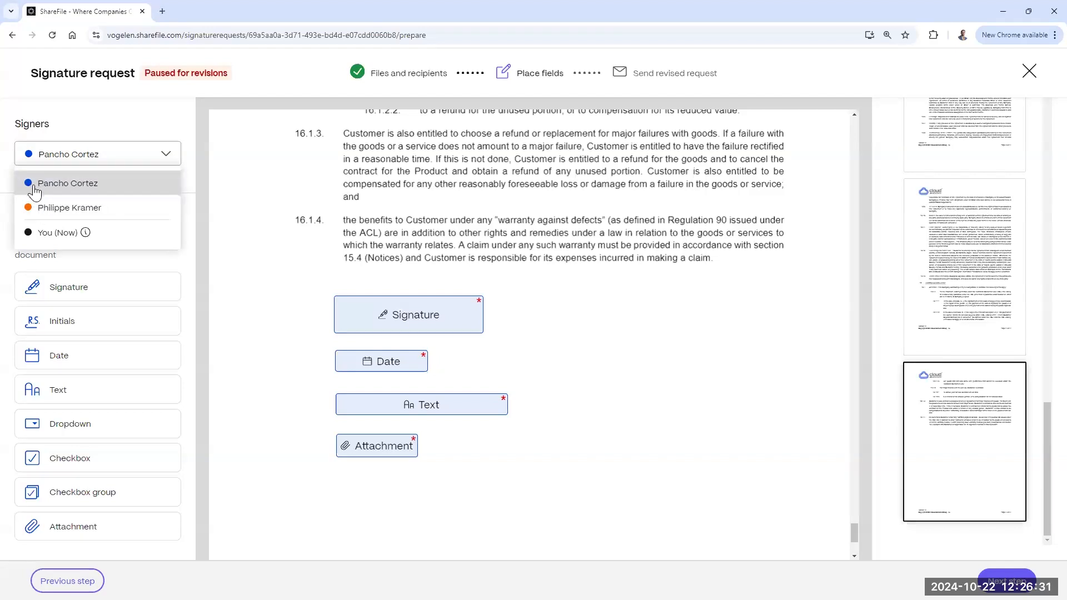
Step: Switch to the second signer and place a Signature field with opaque background below the text
left_click(66, 210)
mouse_move(150, 288)
left_mouse_down()
mouse_move(550, 300)
mouse_move(520, 302)
mouse_move(555, 311)
mouse_move(721, 305)
mouse_move(570, 308)
left_mouse_up()
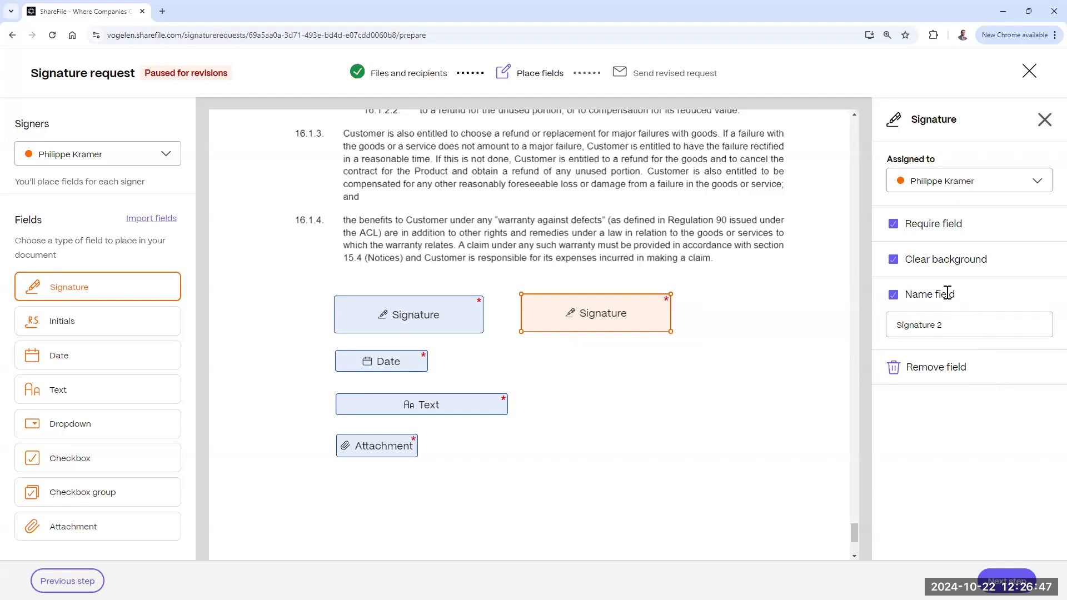
left_click_drag(600, 306, 596, 235)
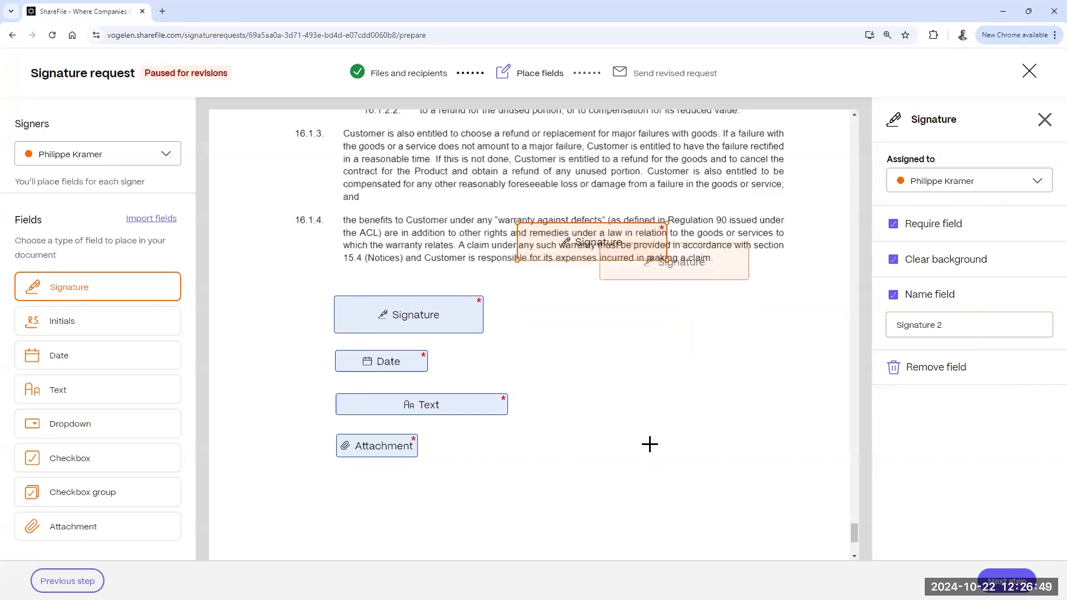
left_click(895, 261)
left_click_drag(576, 239, 581, 316)
Step: Adjust the Signature field's name and required setting, then remove the field
left_click(977, 325)
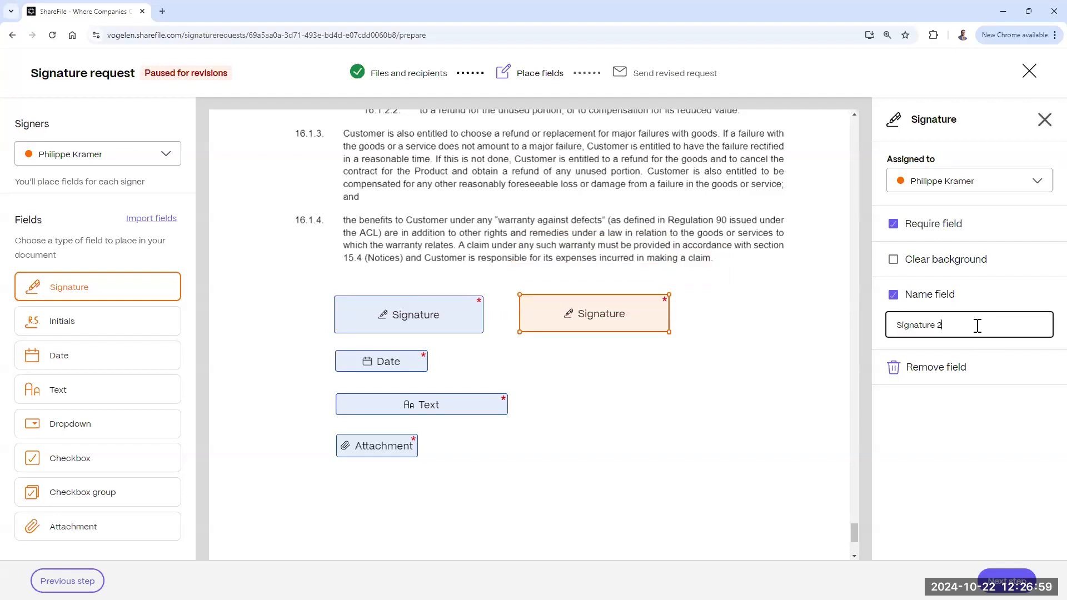
left_click(894, 223)
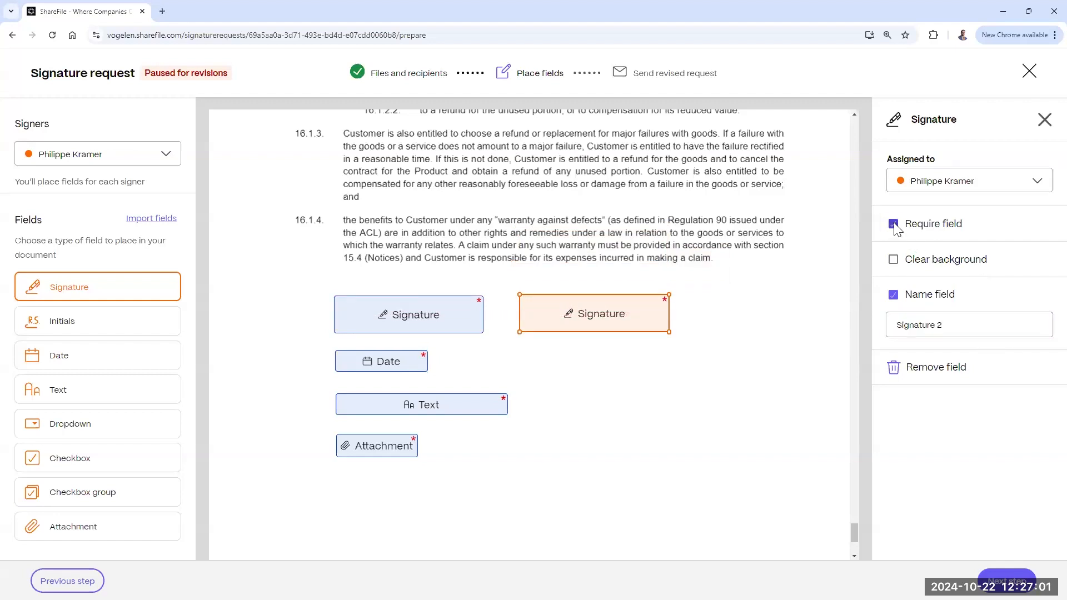
left_click(894, 224)
left_click(929, 369)
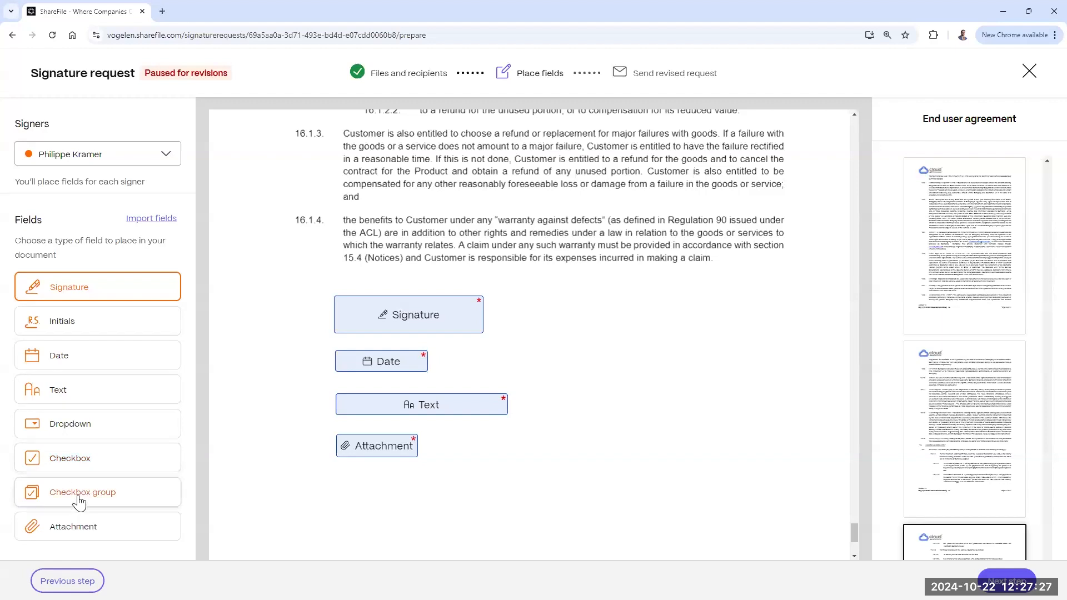
Step: Advance to the review step, continuing anyway despite the second signer having no fields
left_click(342, 459)
left_click(1007, 579)
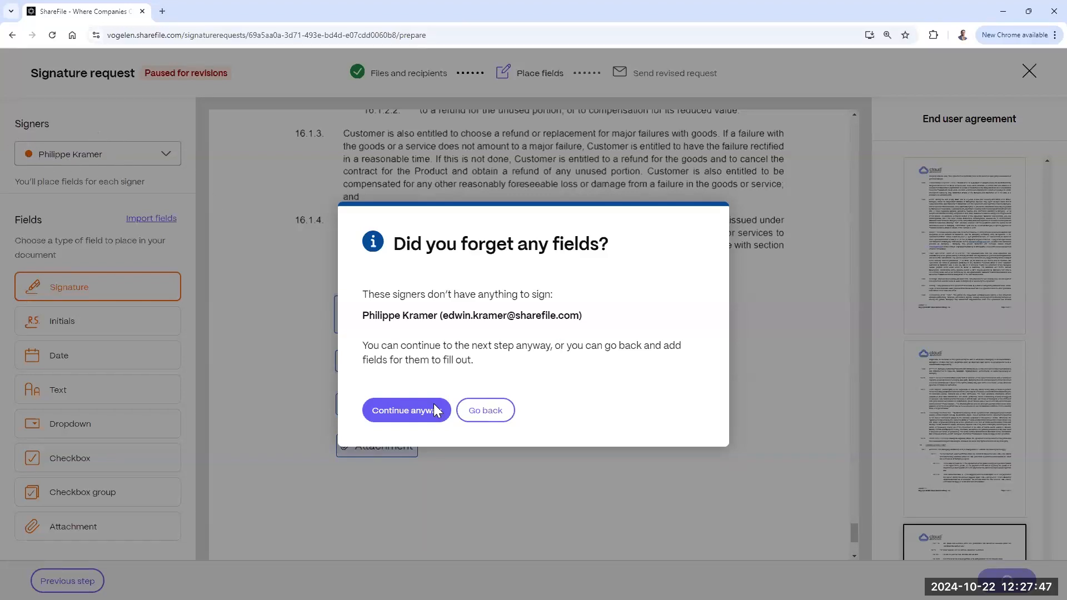
left_click(405, 415)
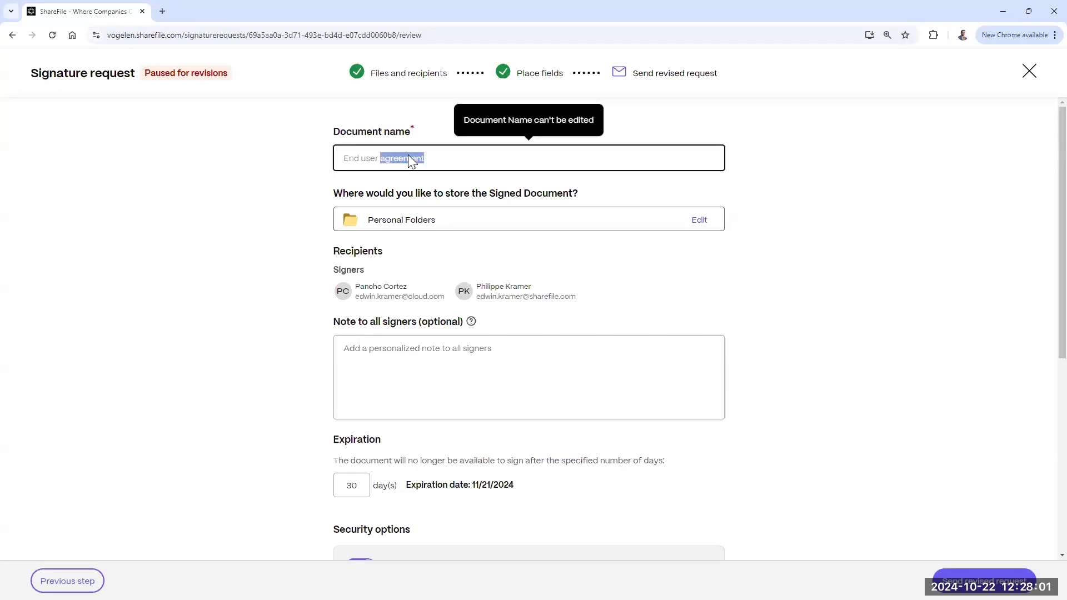
Step: Store the signed document in Shared Folders > Tax returns 2023 > client folder > Income tax 10-40
left_click(245, 168)
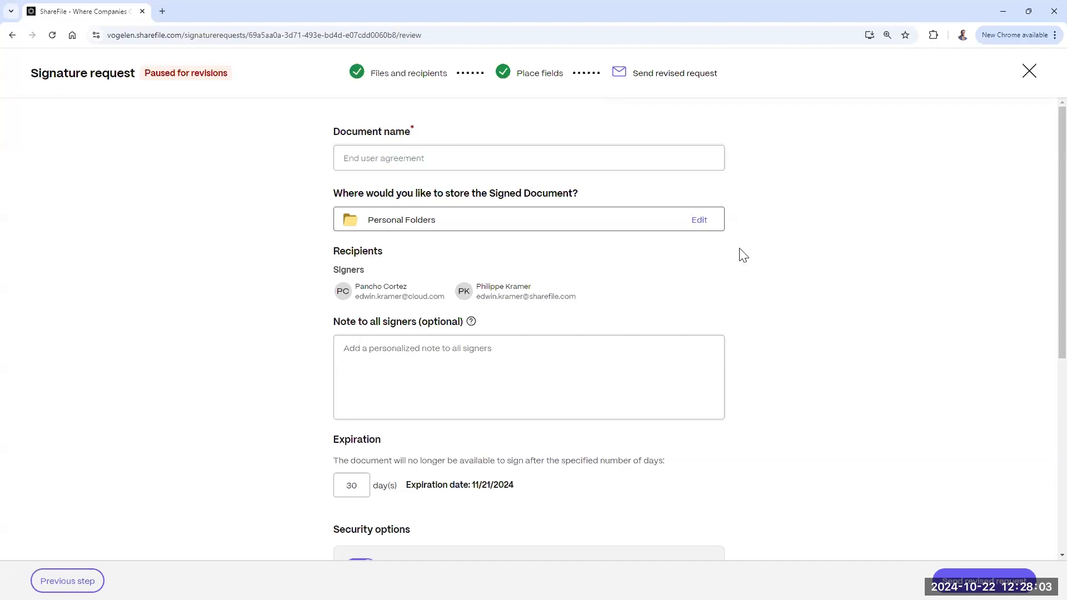
left_click(699, 222)
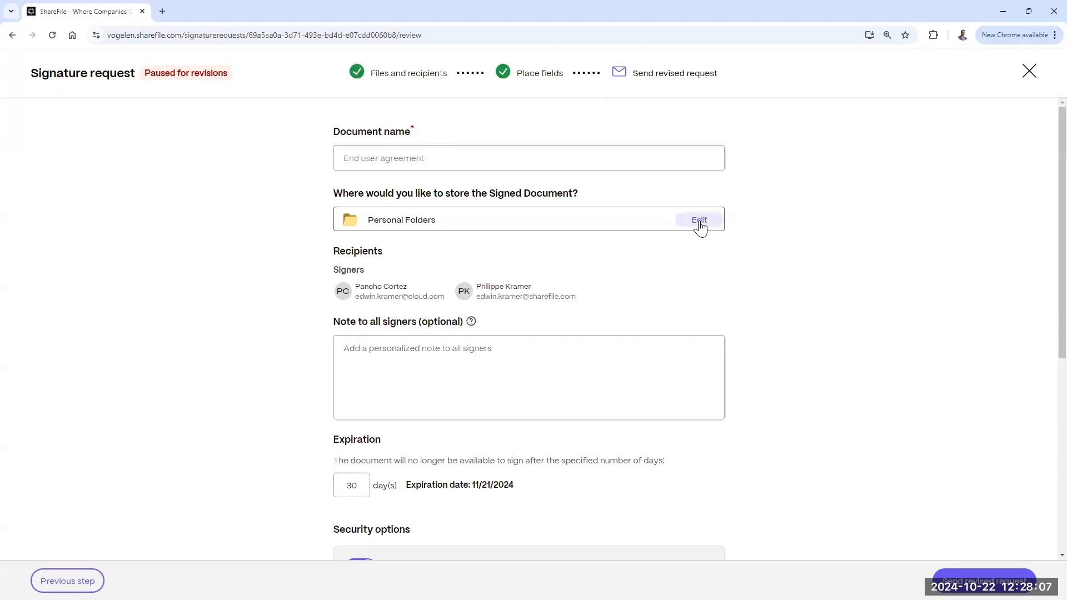
left_click(700, 222)
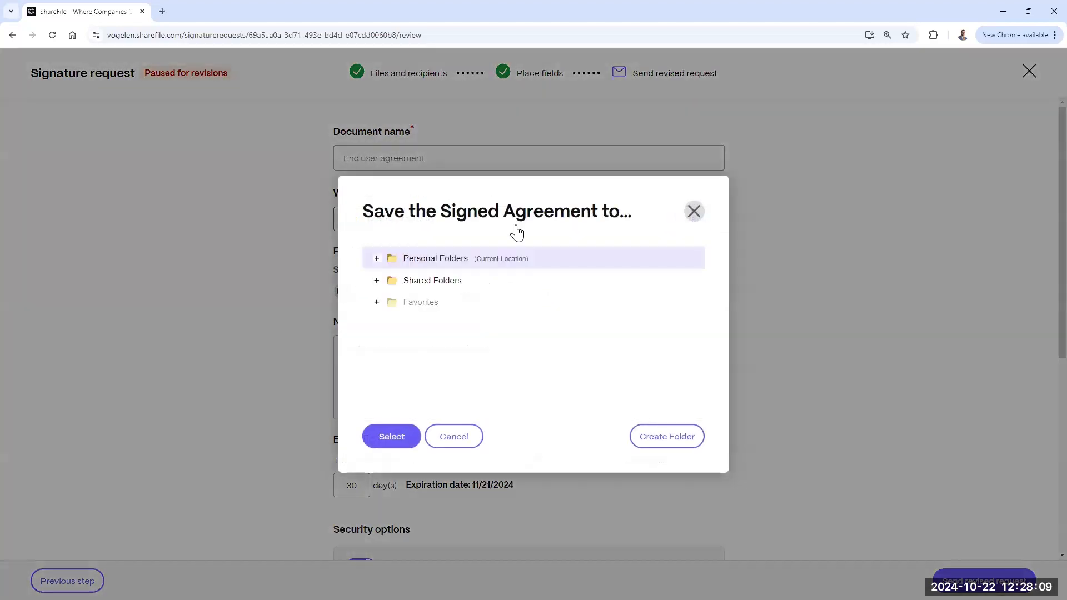
left_click(376, 281)
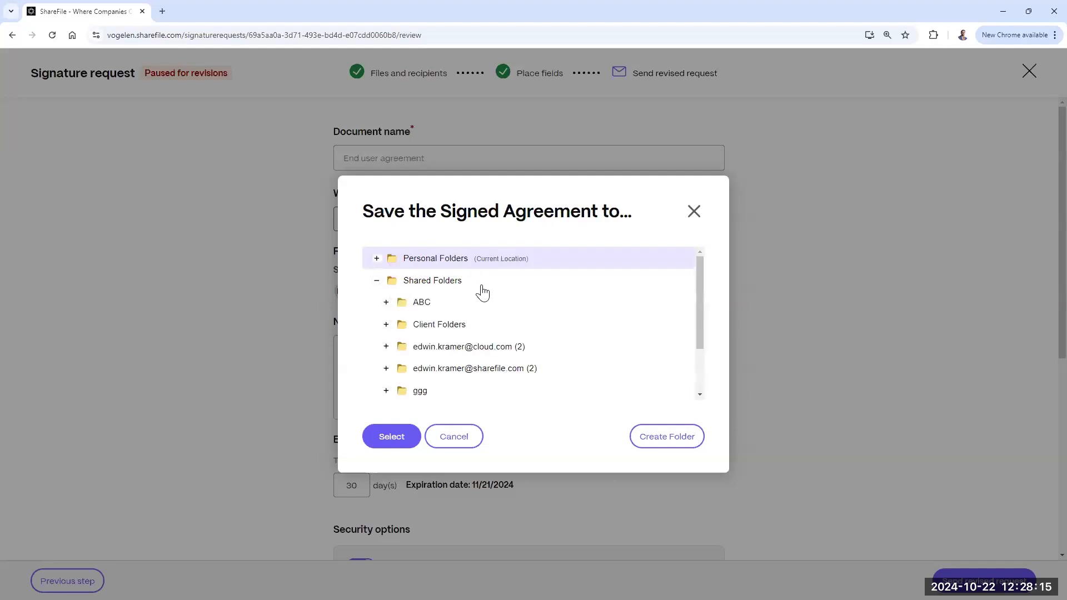
scroll(450, 325, "down", 3)
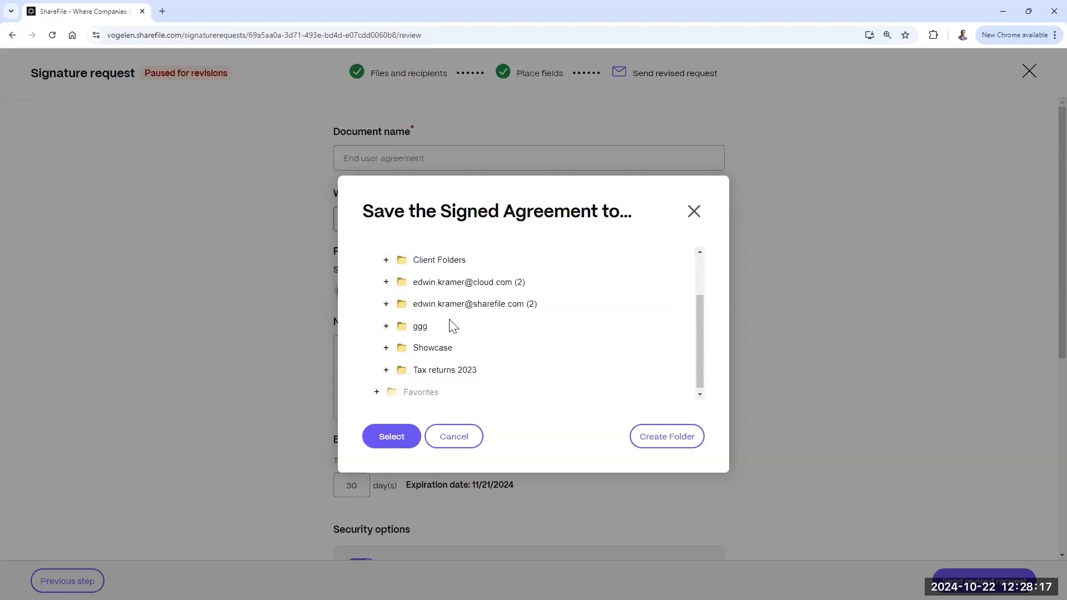
left_click(386, 367)
scroll(500, 305, "down", 1)
left_click(396, 367)
scroll(553, 292, "down", 1)
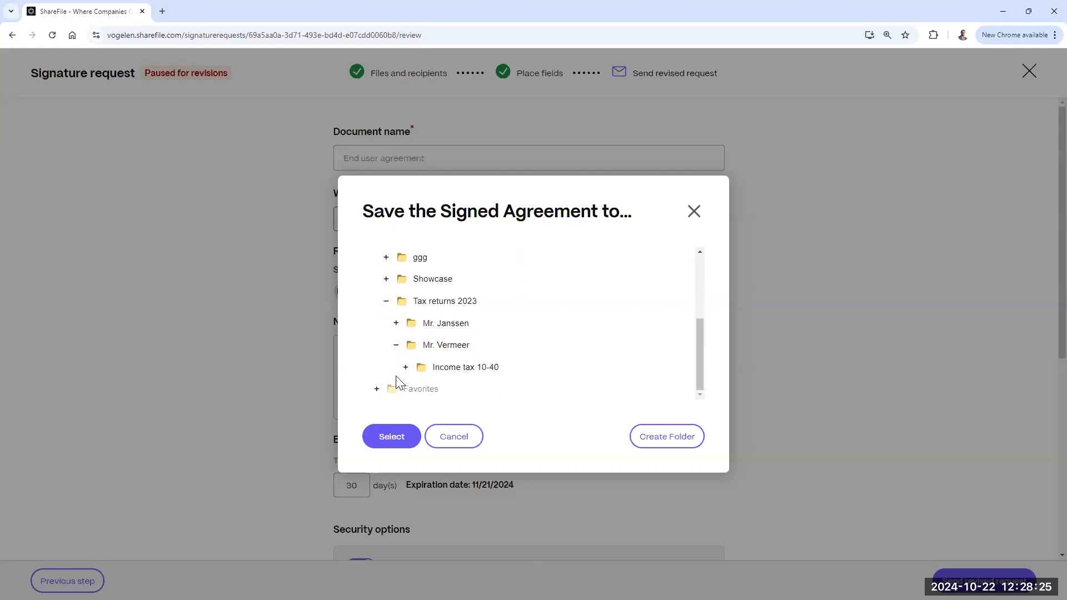
left_click(459, 368)
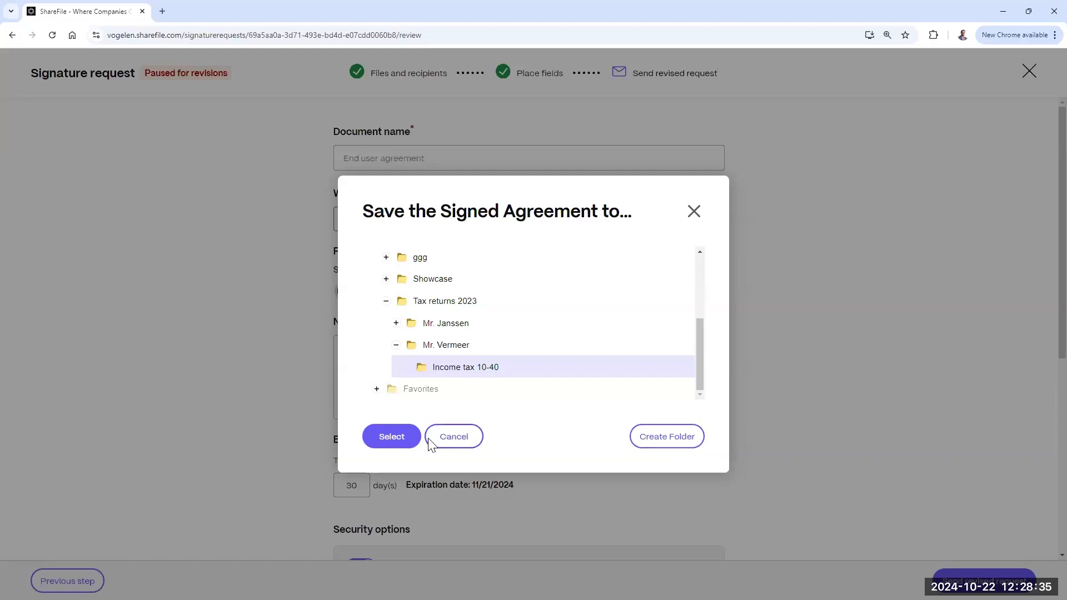
left_click(389, 436)
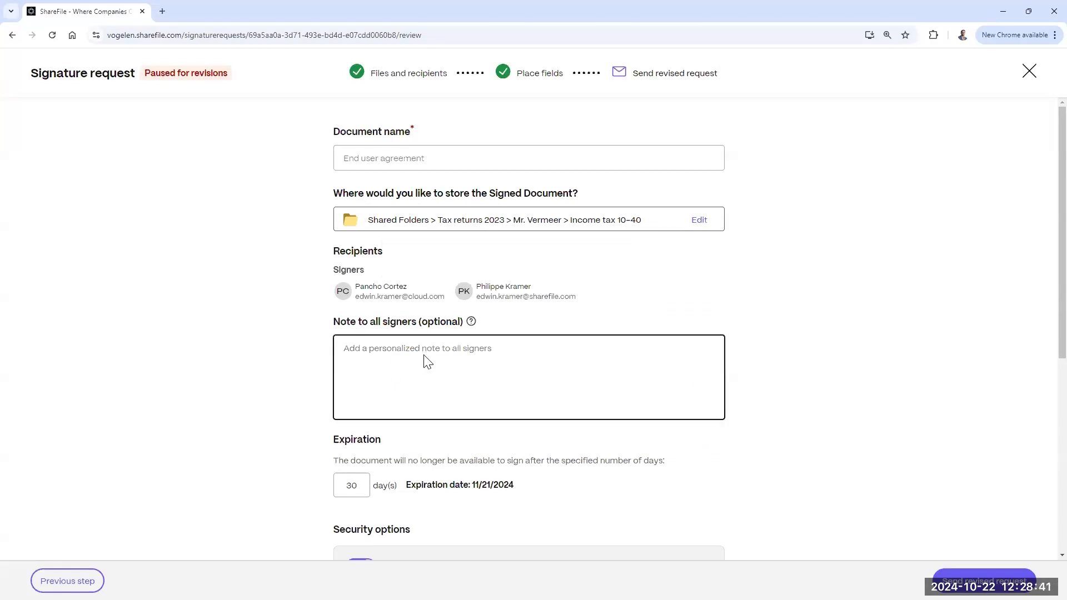
Step: Add the signer note 'Please sign this ASAP'
type("Please sign this ASAP")
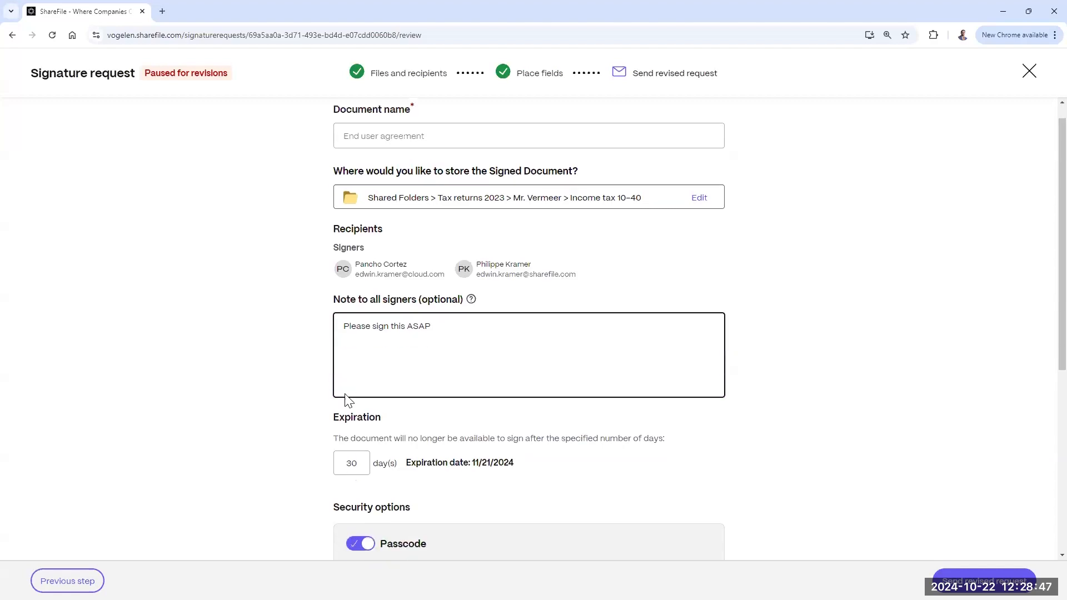
scroll(348, 400, "down", 4)
left_click(362, 265)
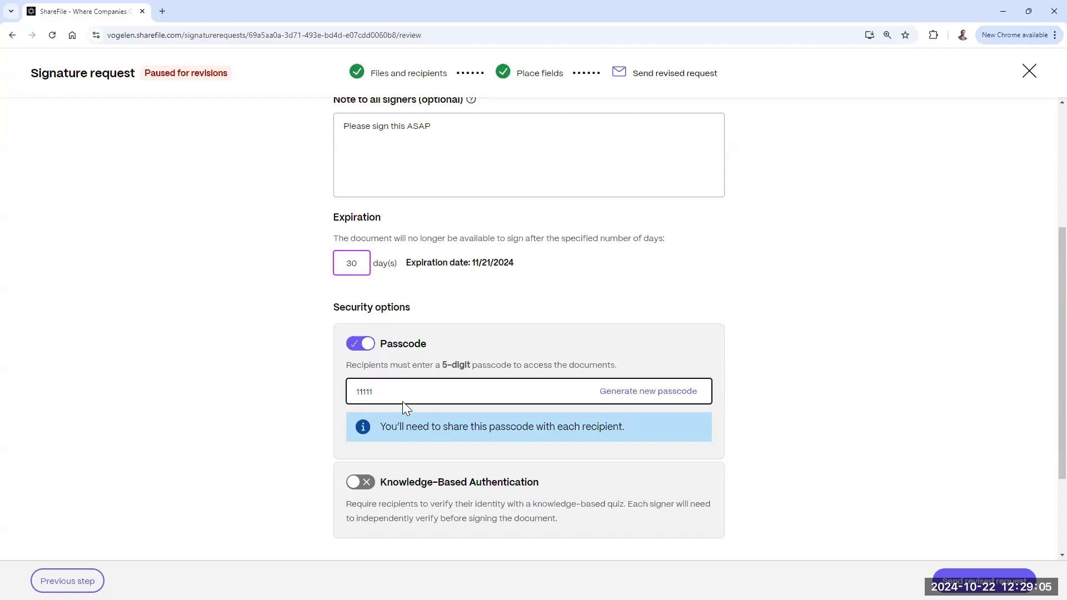
Step: Replace the generated access passcode with a custom five-digit passcode
left_click(649, 393)
left_click(649, 396)
left_click(648, 396)
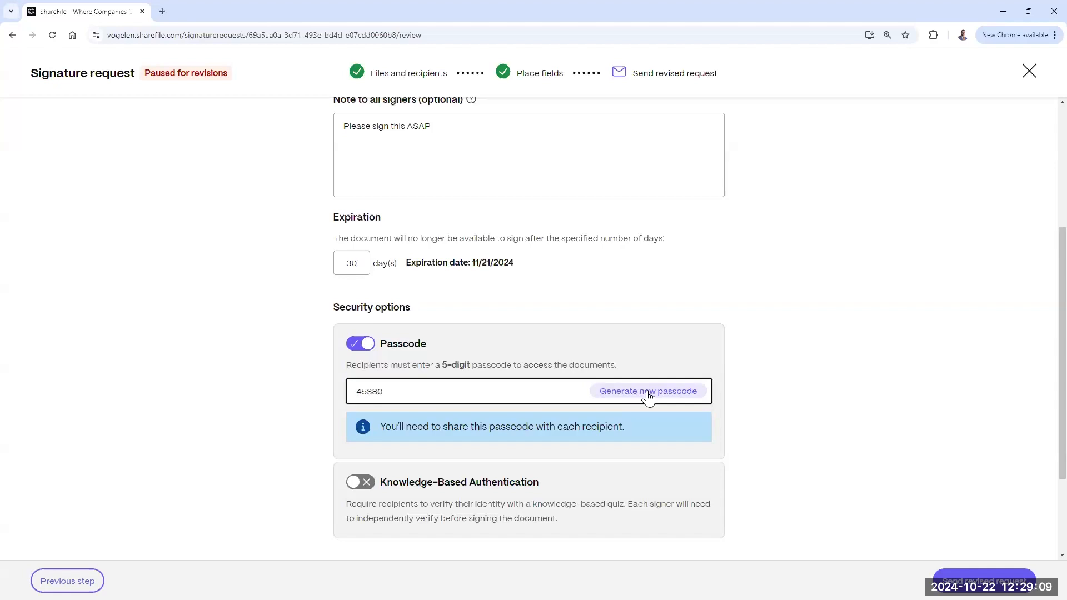
left_click(648, 396)
left_click(648, 397)
left_click_drag(465, 400, 325, 403)
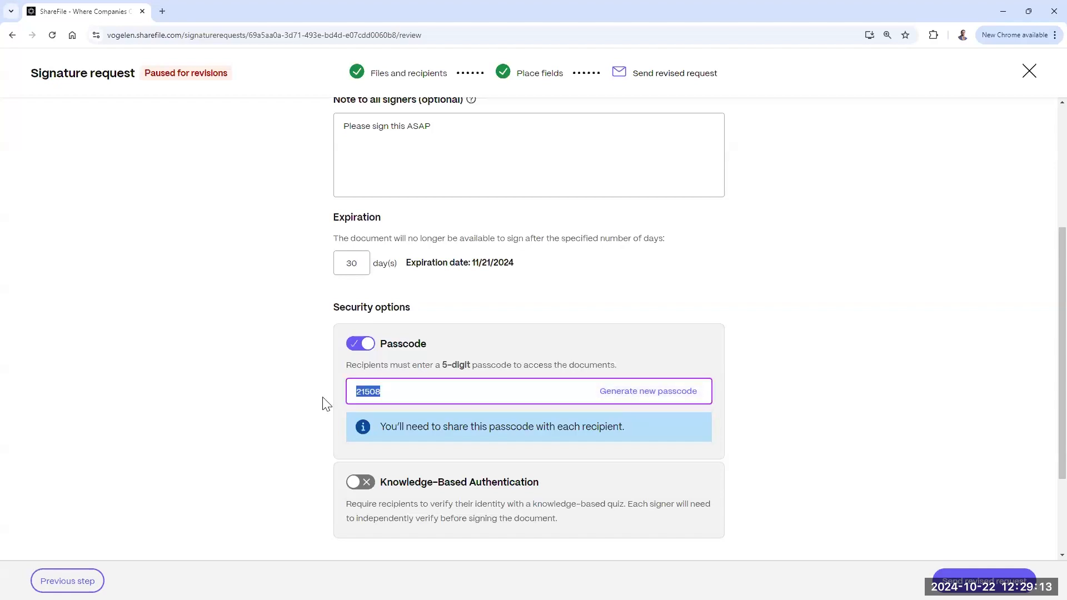
type("11111")
left_click(281, 352)
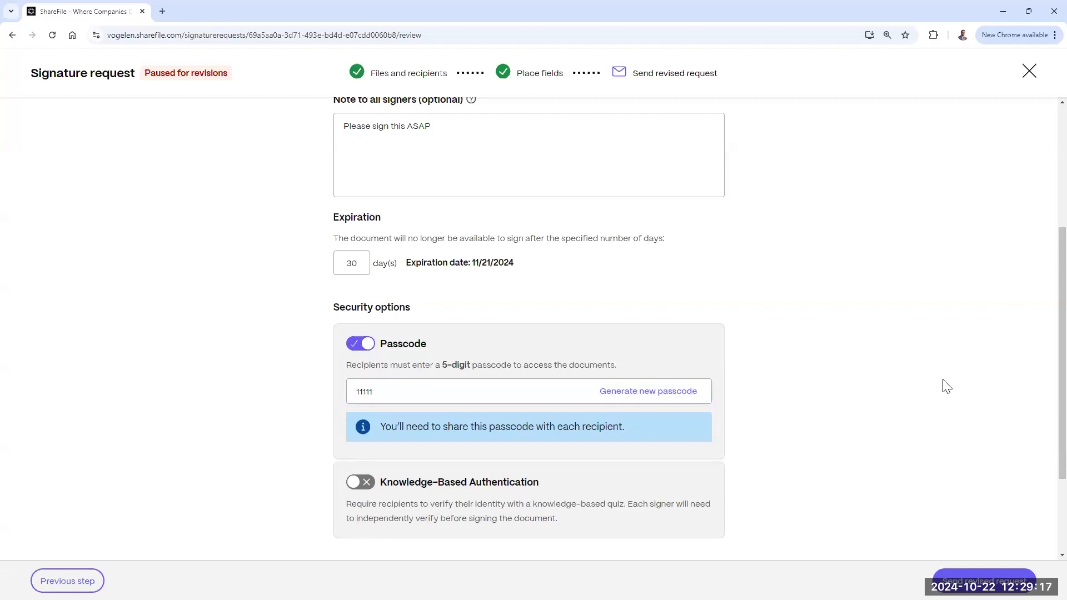
scroll(946, 386, "down", 3)
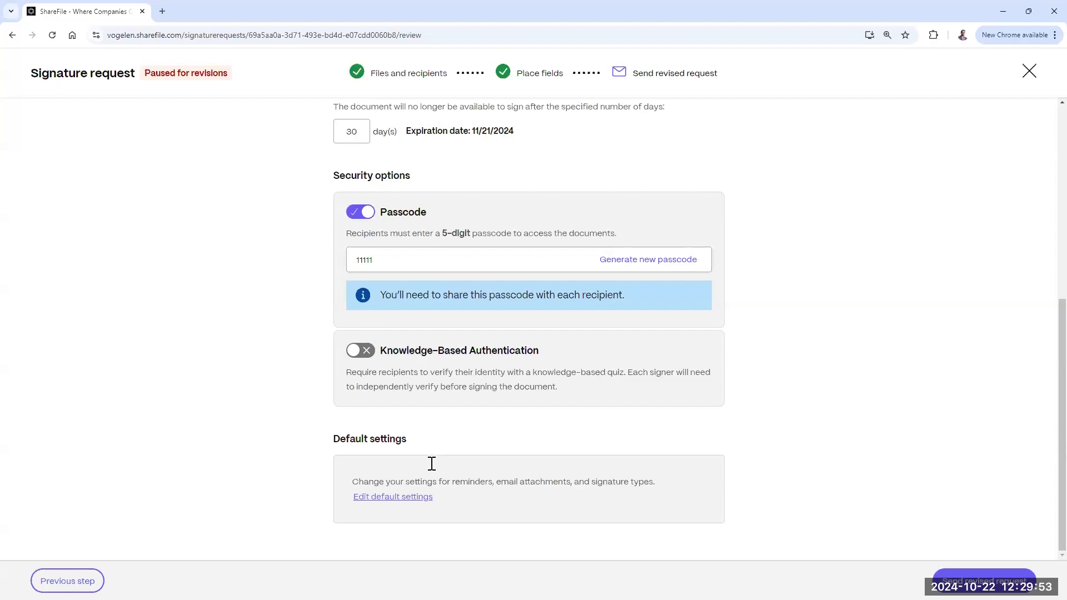
Step: Set default reminders to Weekly and blue ink for signatures, leaving original downloads off, and save
left_click(407, 496)
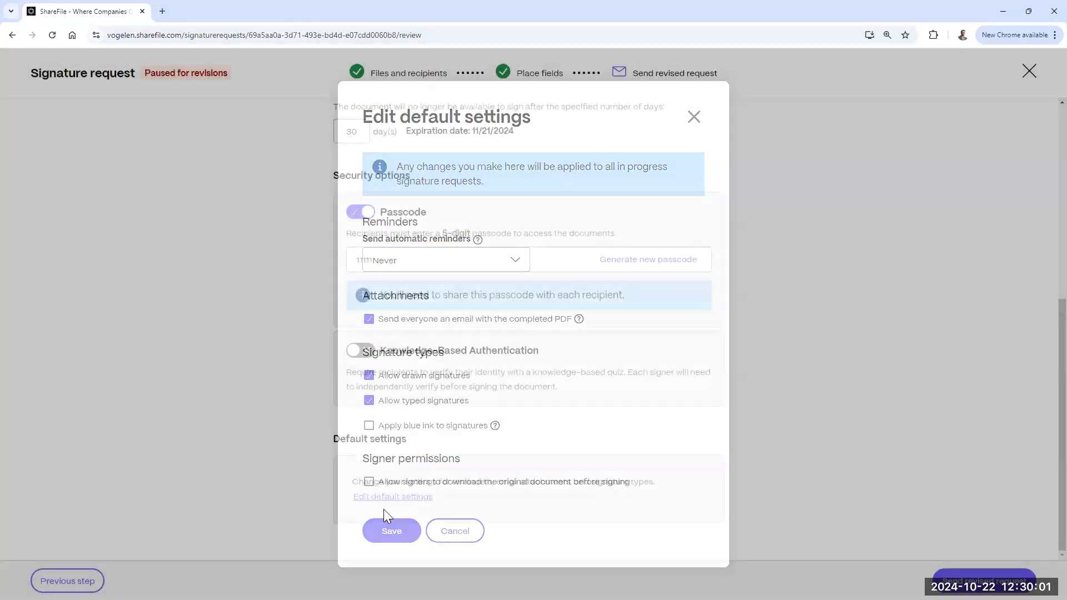
mouse_move(571, 324)
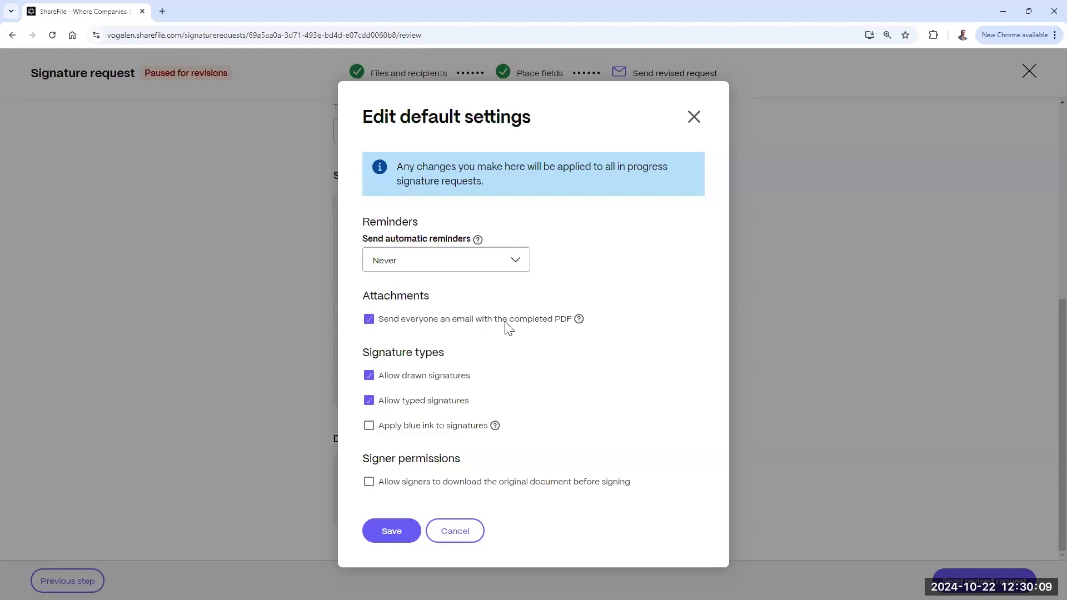
left_click(518, 266)
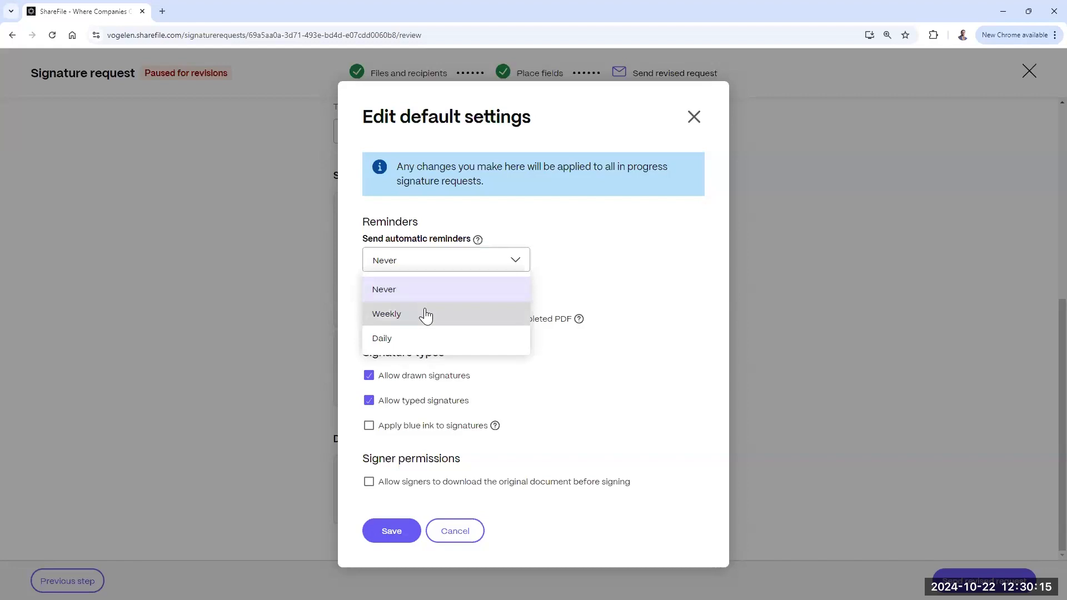
left_click(459, 290)
left_click(471, 268)
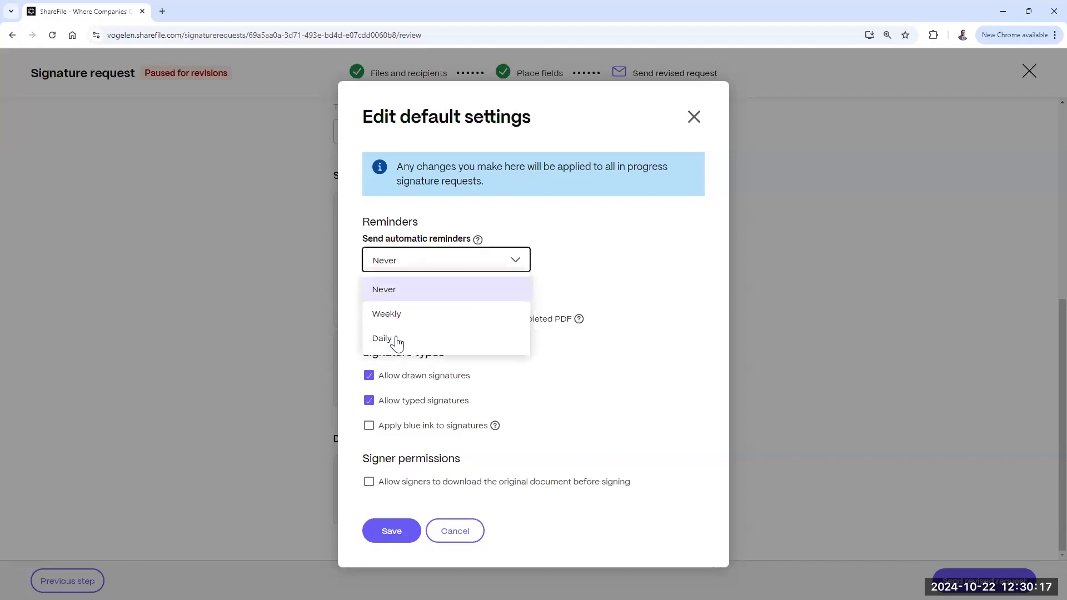
left_click(388, 316)
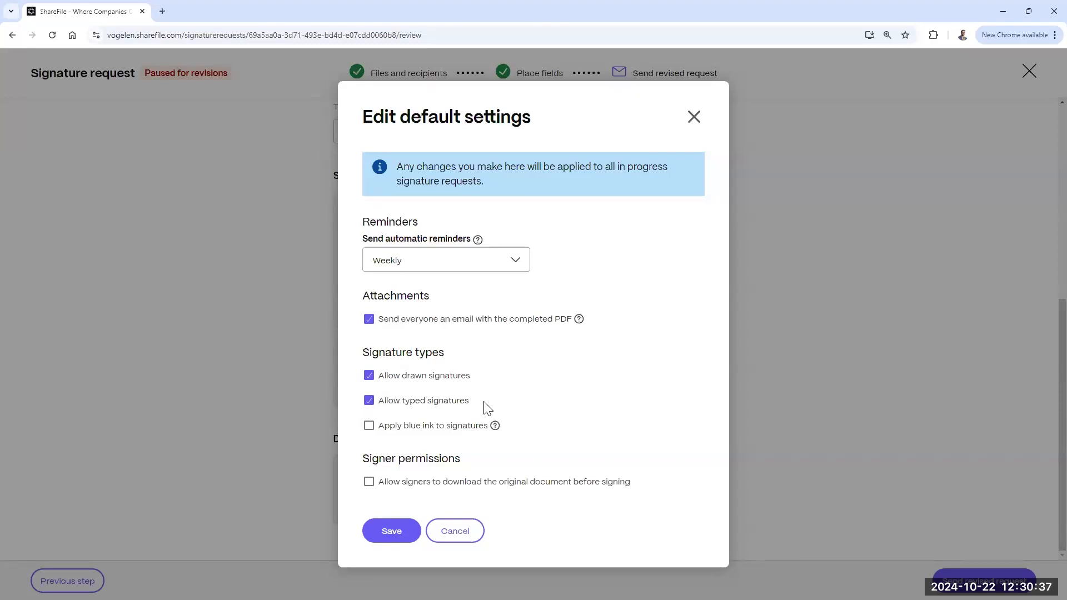
left_click(369, 426)
mouse_move(495, 426)
left_click(369, 481)
left_click(370, 483)
left_click(397, 532)
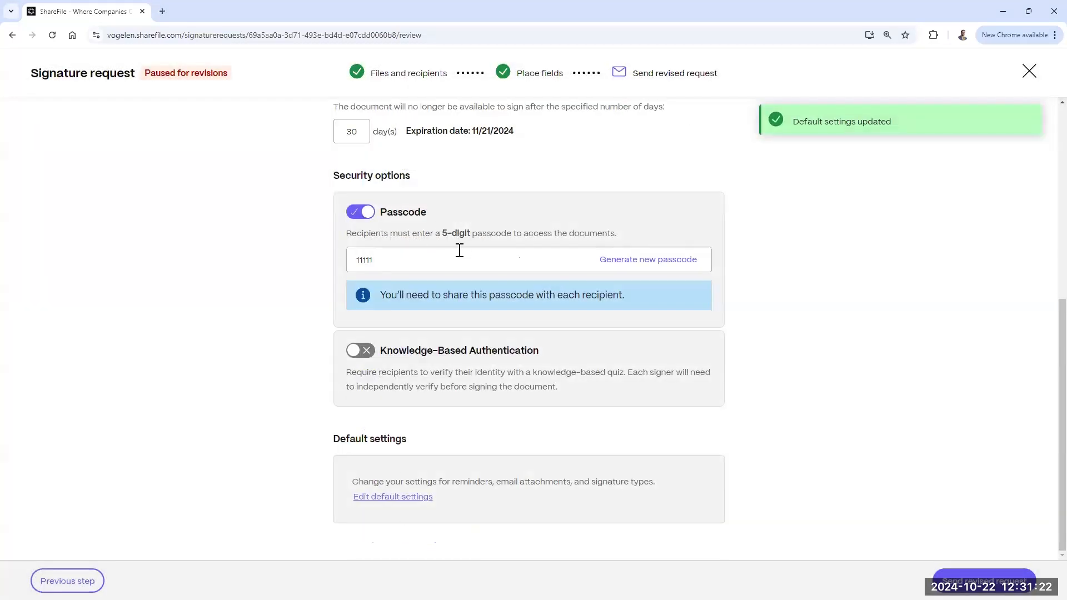
Step: Send the revised End user agreement request from the bottom of the review page
left_click(464, 258)
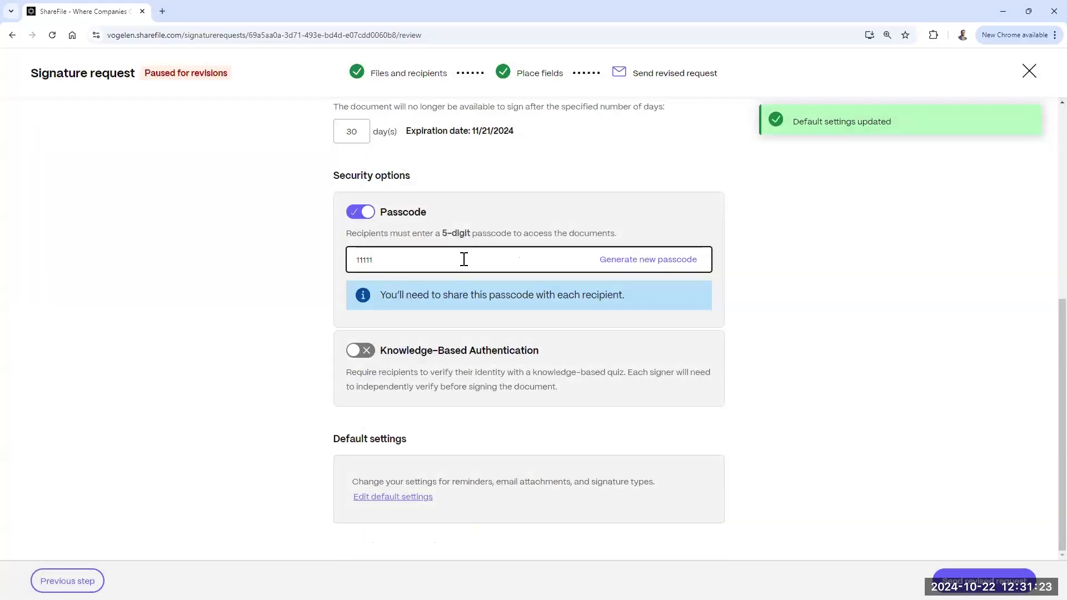
scroll(581, 302, "down", 7)
left_click(1010, 583)
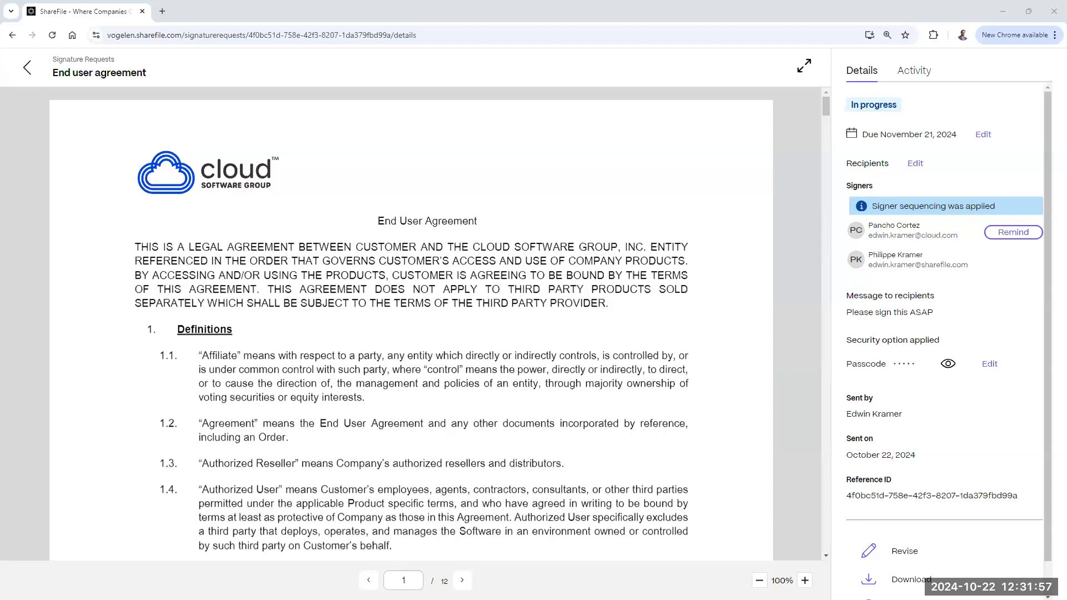
left_click_drag(123, 81, 413, 76)
left_click(547, 81)
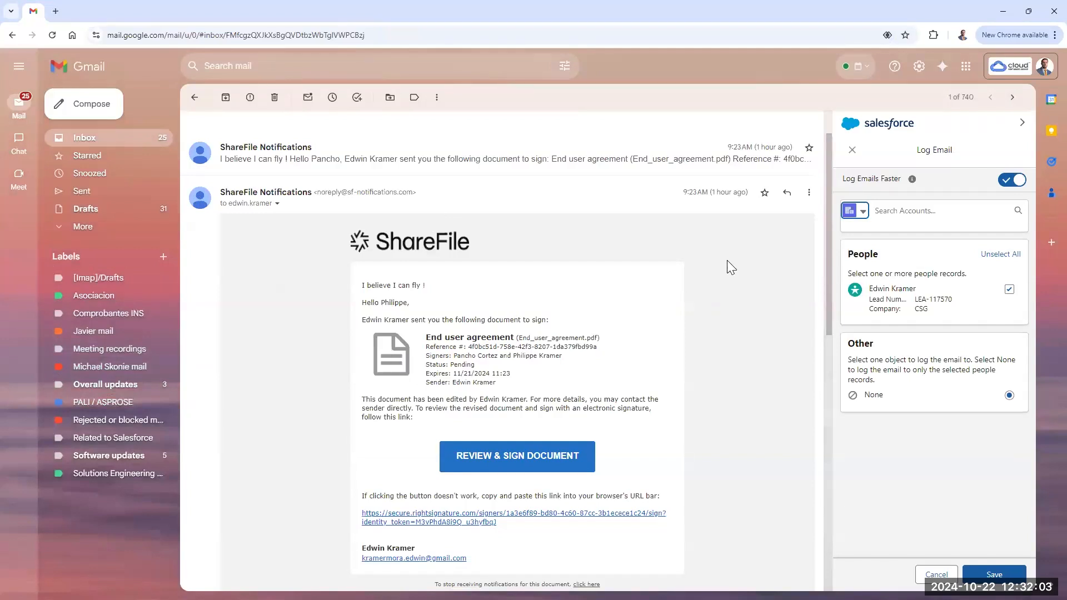
left_click(809, 193)
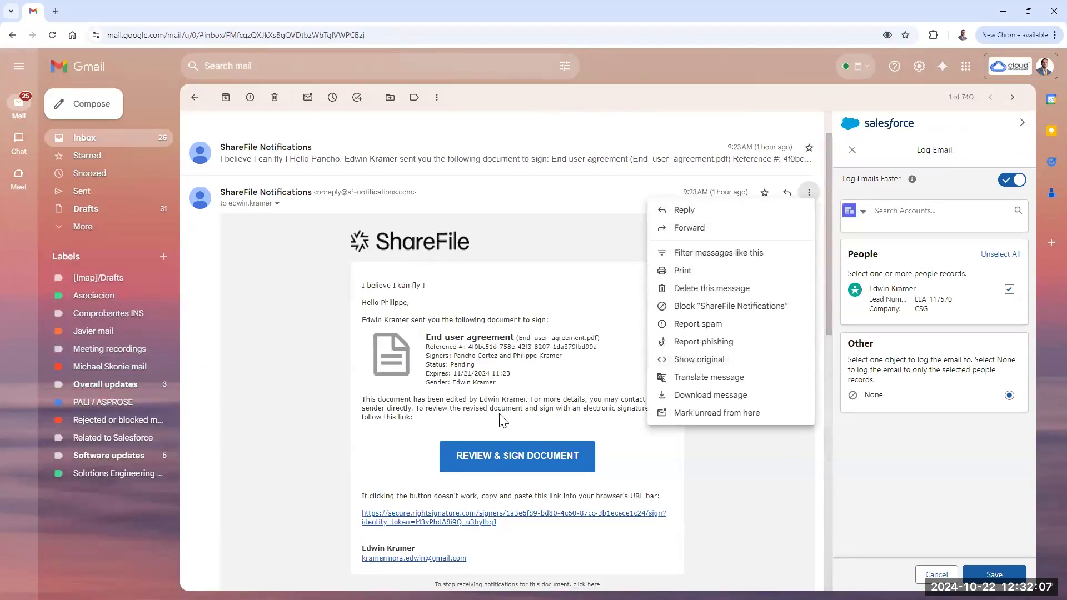
left_click_drag(498, 9, 498, 0)
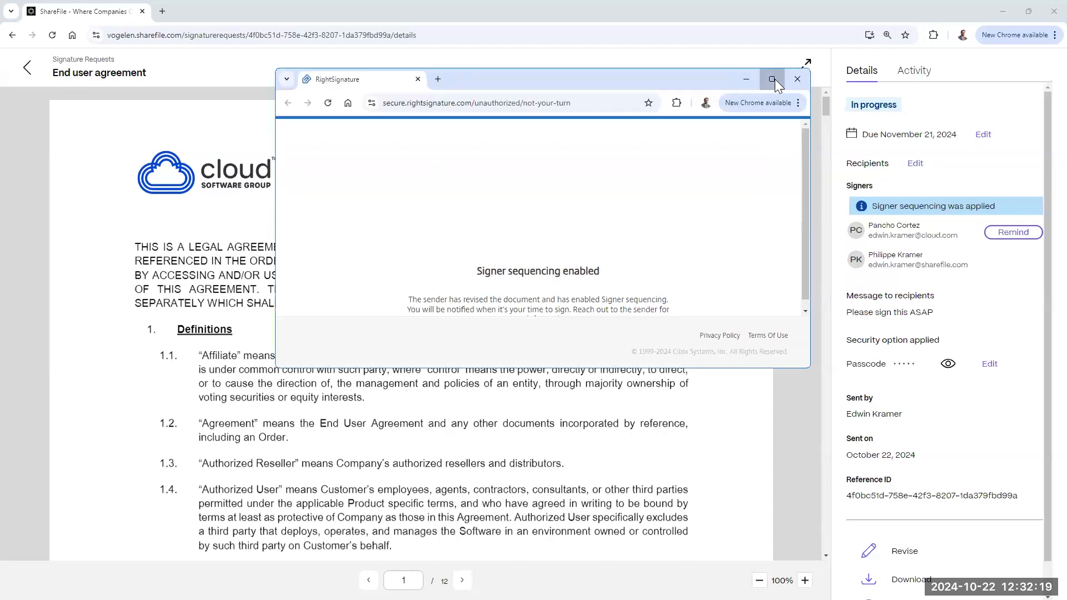
left_click(772, 79)
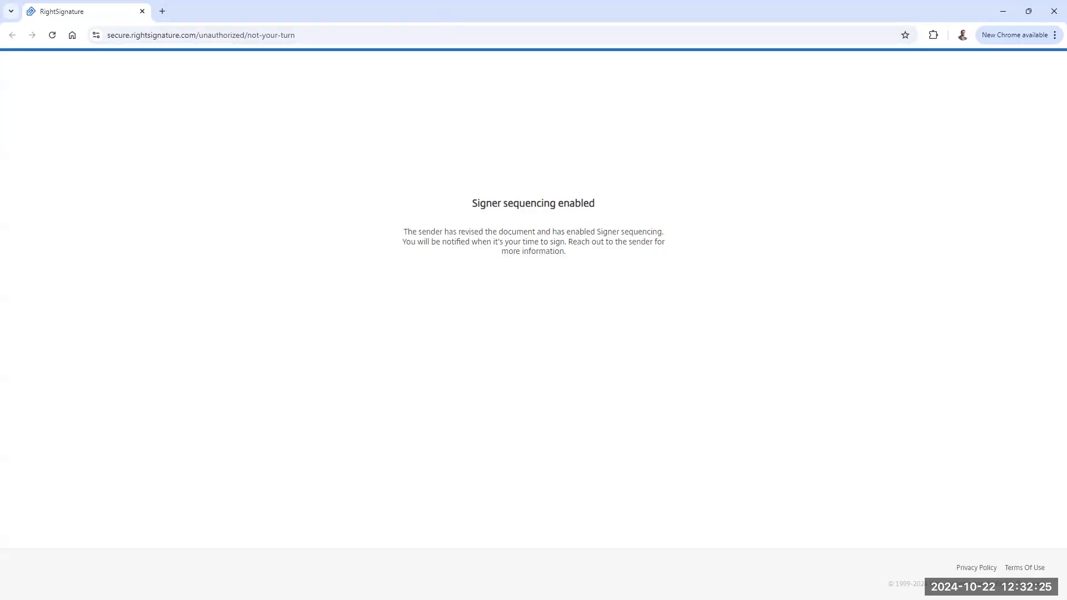
key("alt+Tab")
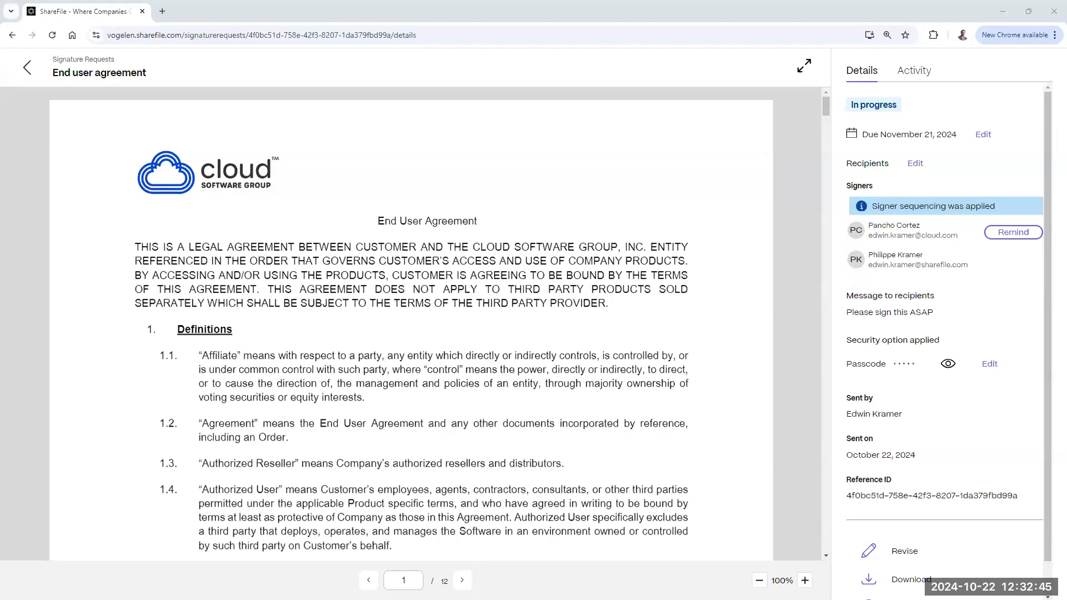
Step: Start revising the End user agreement request and review the first signer's email
left_click(904, 550)
left_click(400, 443)
scroll(586, 367, "down", 3)
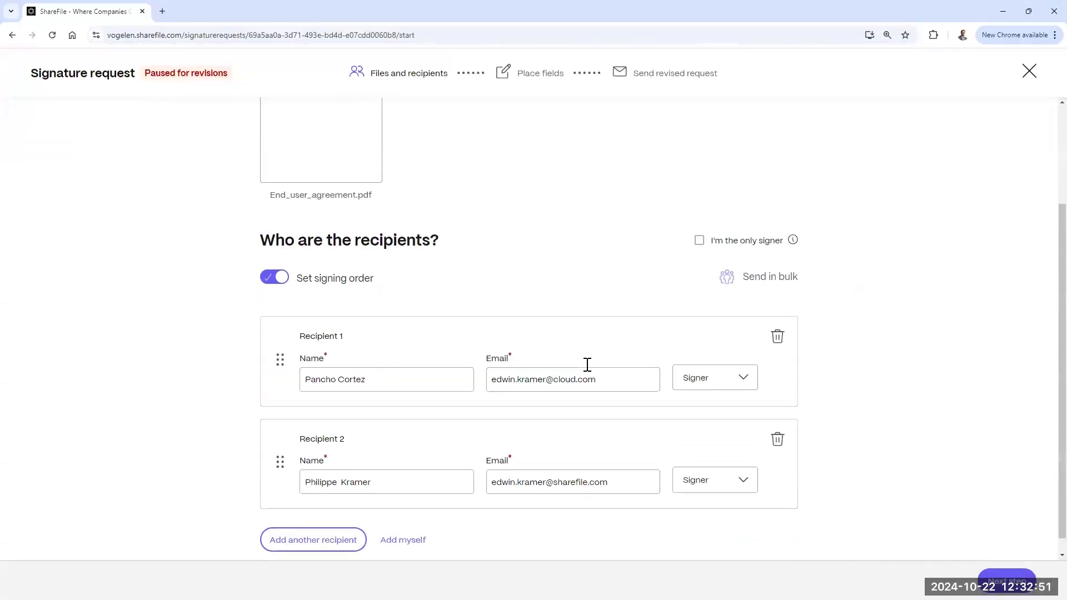
left_click(616, 360)
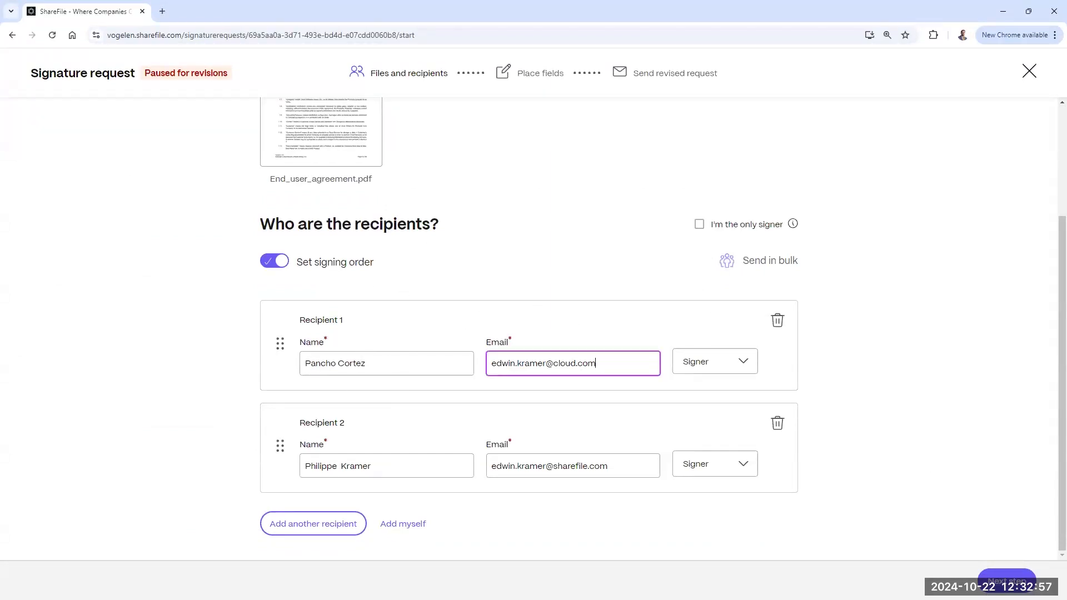
Step: Skip field placement without adding fields and resend the revised request
left_click(1006, 577)
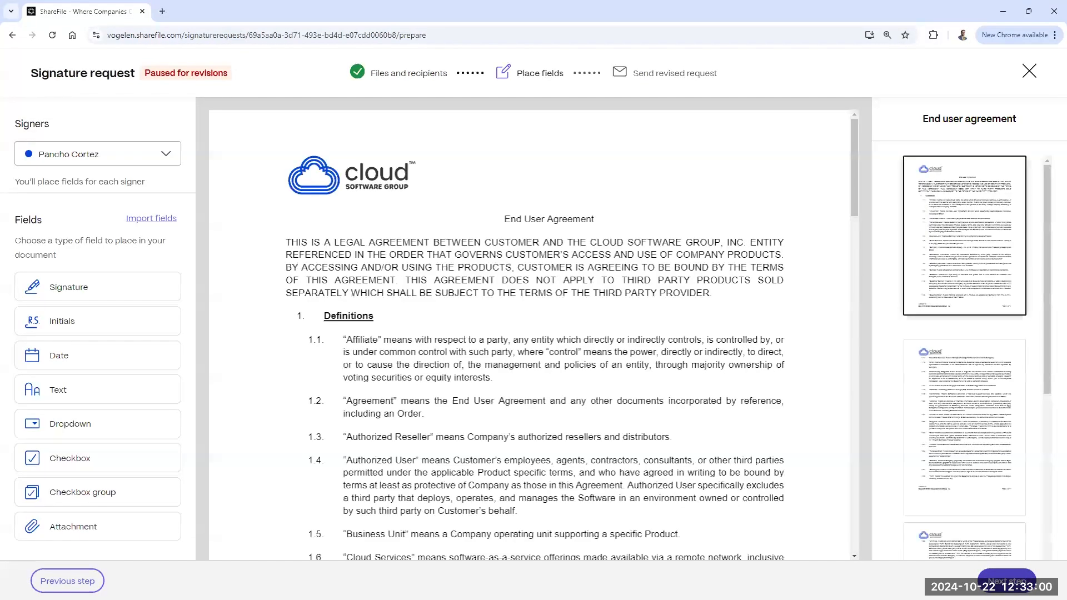
left_click(1006, 580)
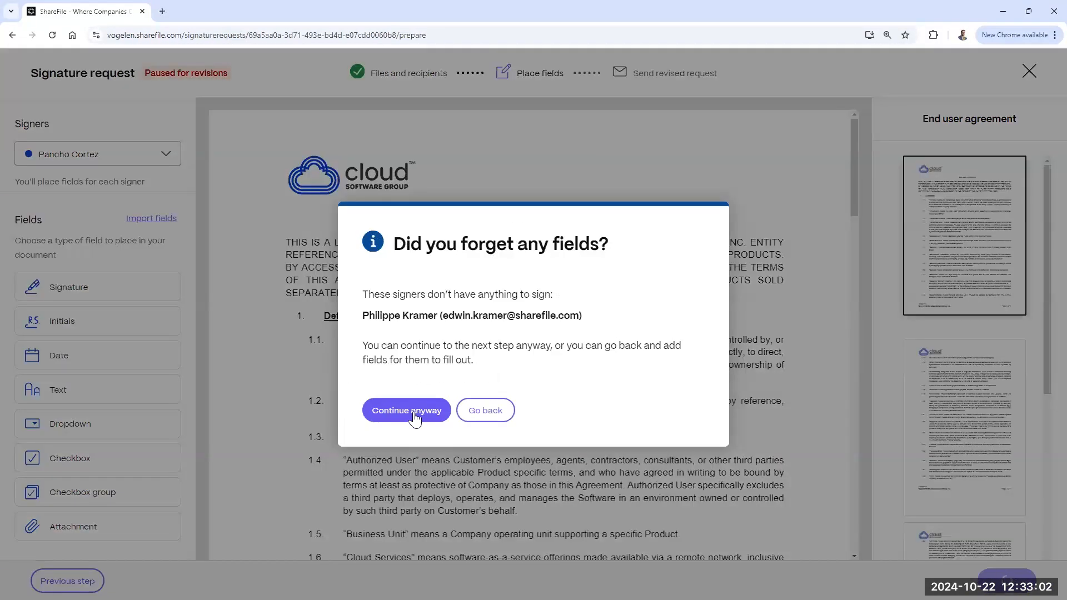
left_click(416, 412)
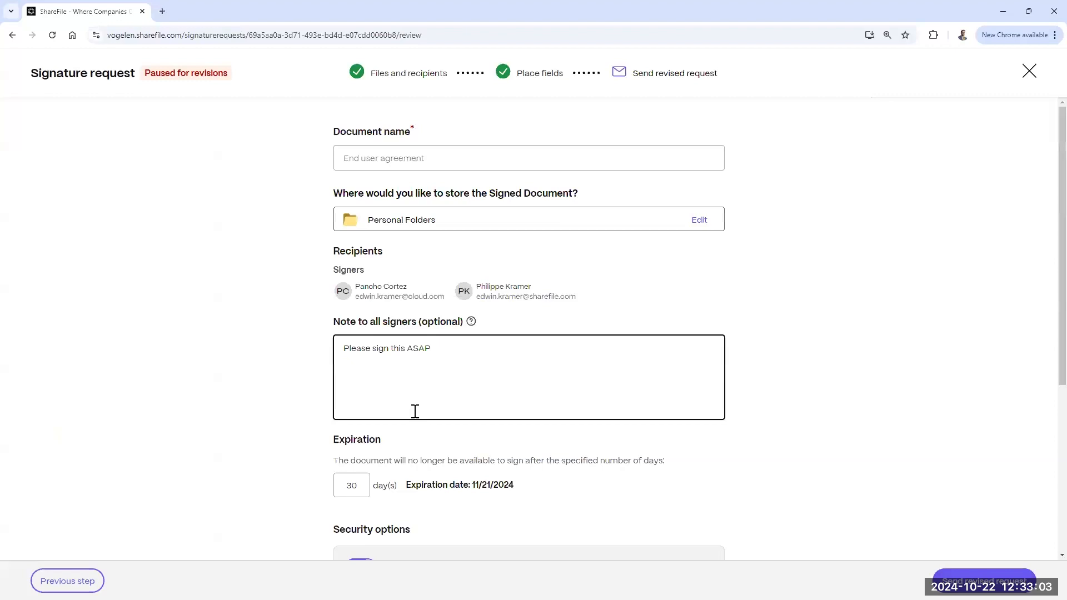
scroll(823, 342, "down", 6)
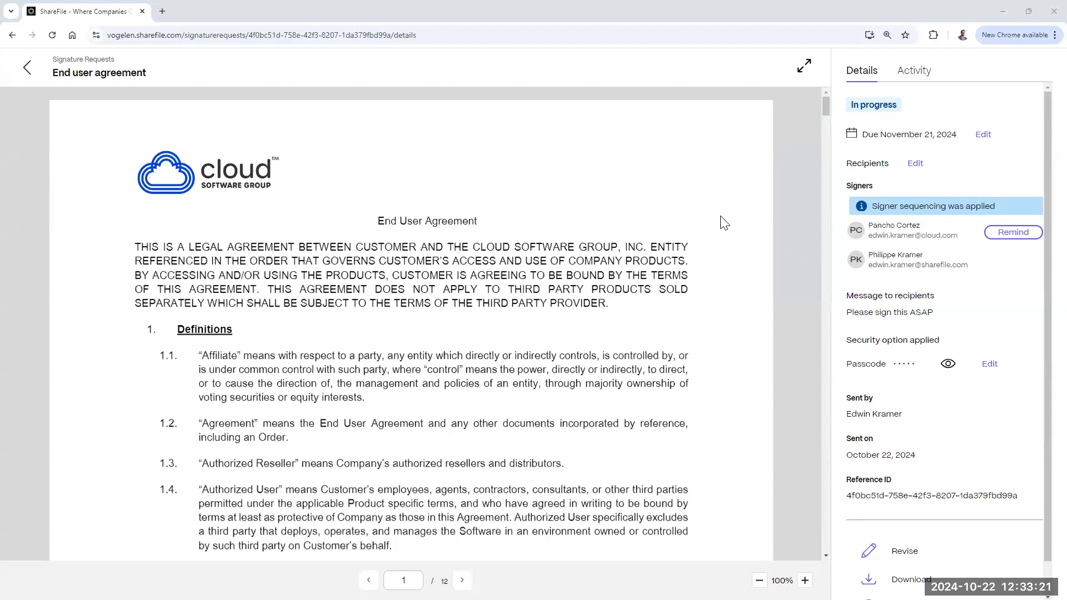
Step: Maximize the RightSignature window and unlock the agreement with the 5-digit access PIN
left_click_drag(720, 216, 404, 123)
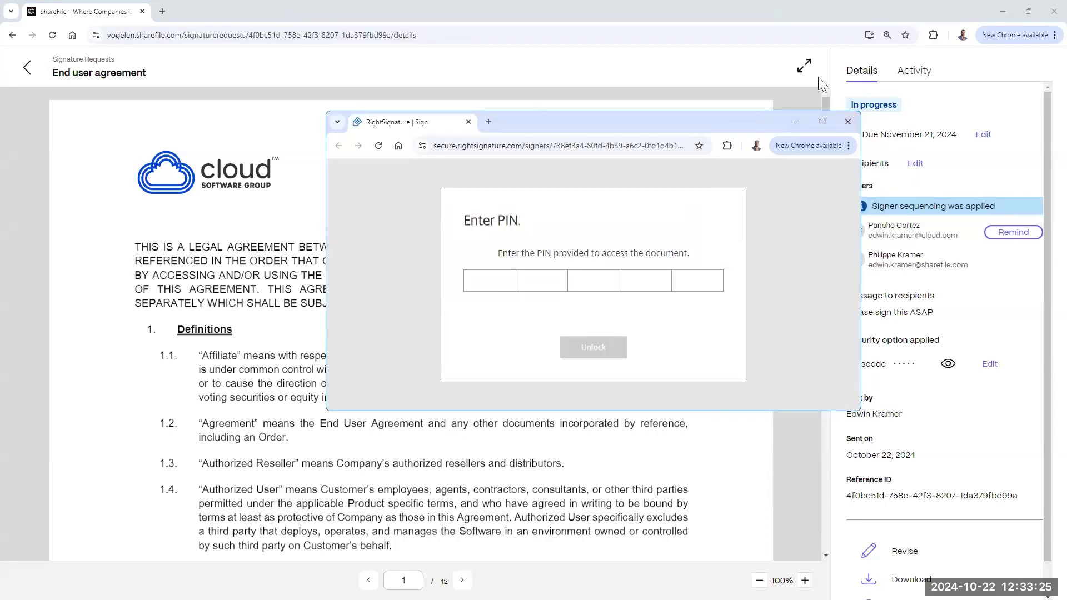
left_click(822, 122)
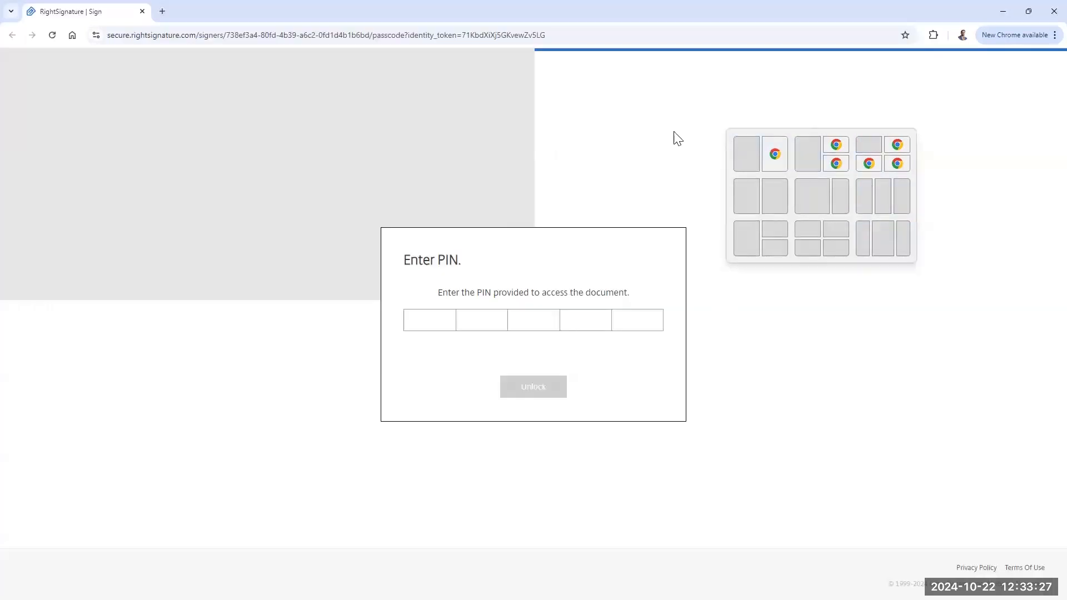
type("11111")
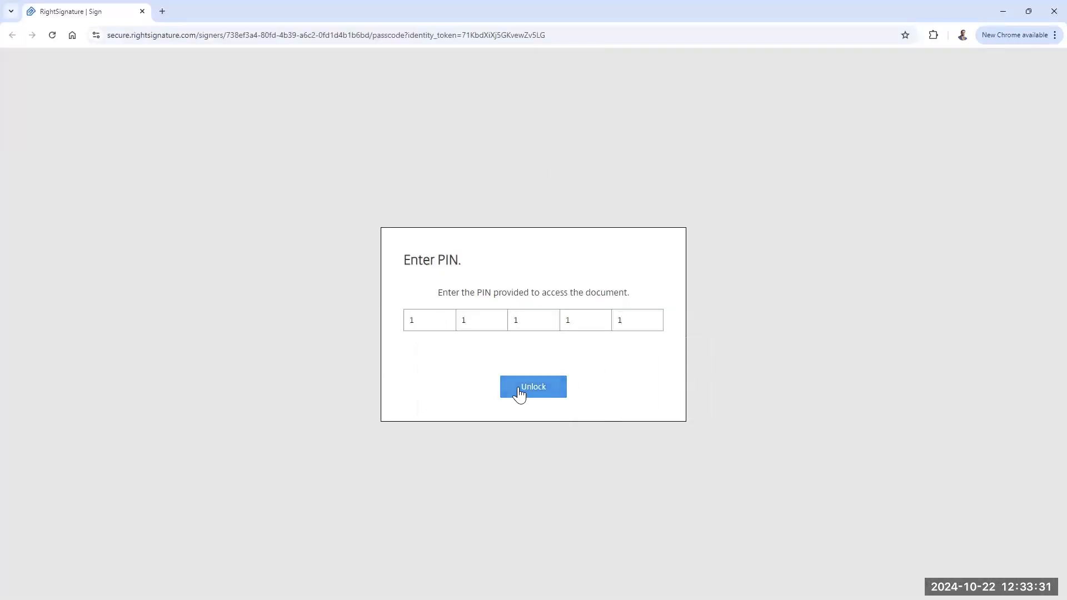
left_click(520, 391)
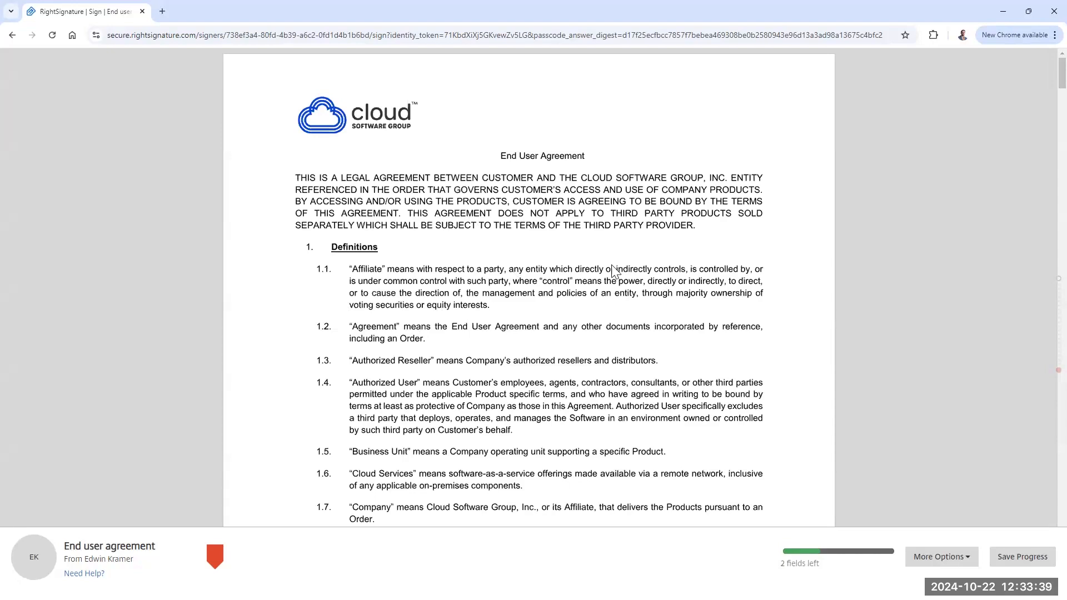
Step: Draw a handwritten signature and apply it to the agreement's signature field
scroll(609, 275, "down", 20)
scroll(609, 276, "down", 13)
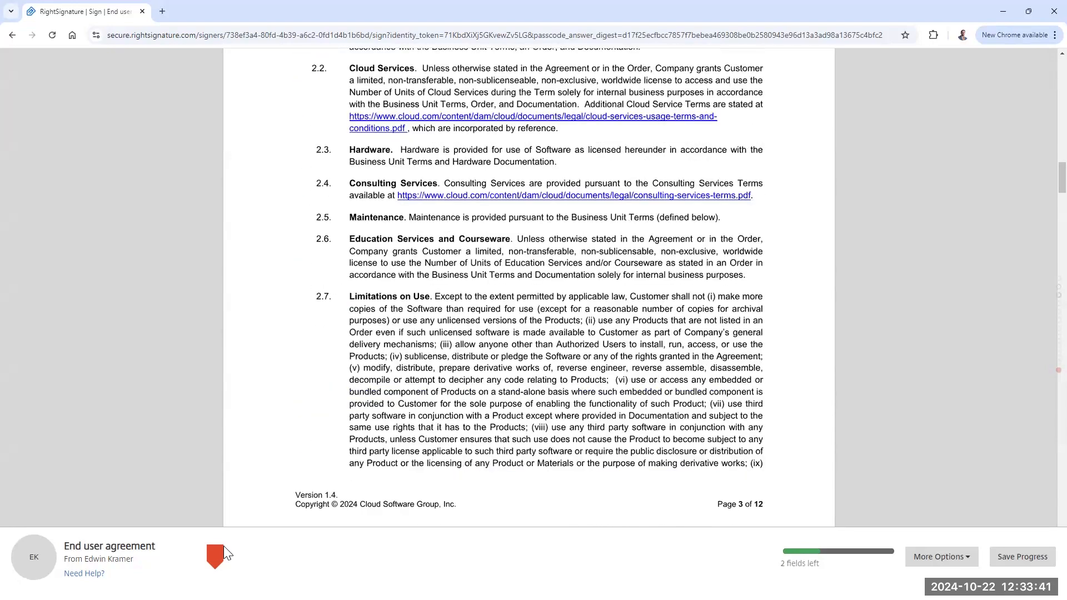
left_click(213, 554)
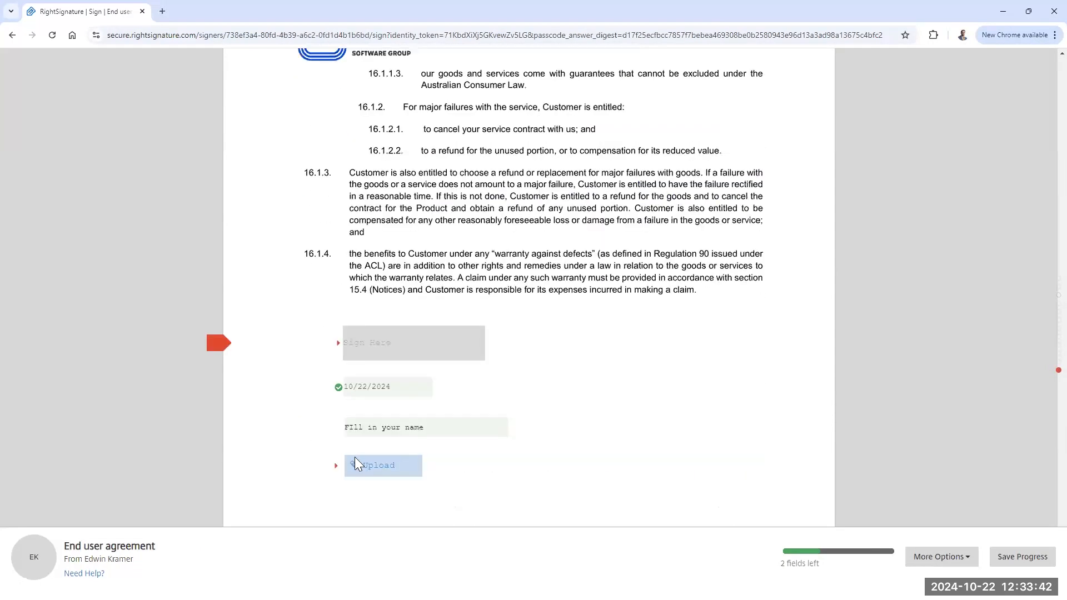
left_click(374, 343)
mouse_move(345, 265)
left_mouse_down()
mouse_move(410, 298)
mouse_move(536, 274)
left_mouse_up()
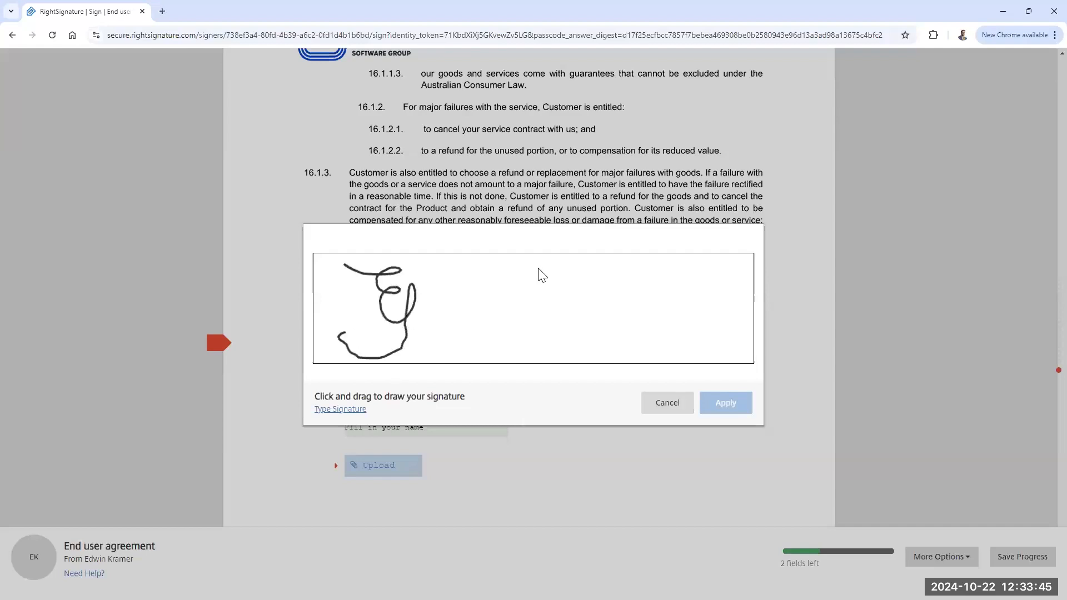
mouse_move(418, 312)
left_mouse_down()
mouse_move(455, 278)
mouse_move(471, 302)
mouse_move(477, 283)
mouse_move(444, 327)
mouse_move(522, 284)
left_mouse_up()
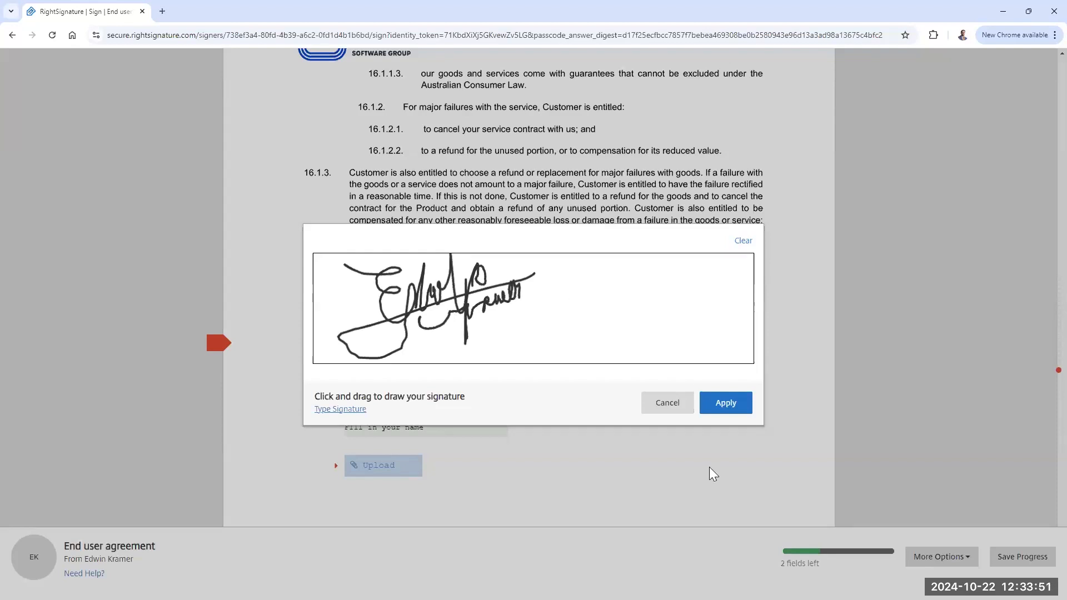
left_click(726, 414)
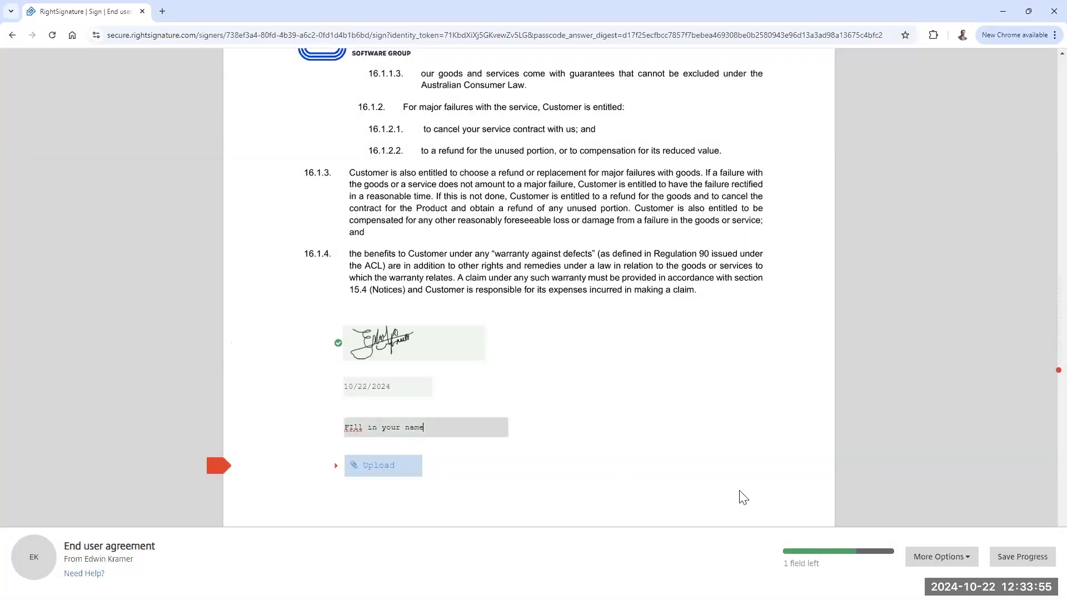
Step: Enter the signer's full name, attach the End user agreement PDF, and submit
left_click_drag(424, 427, 340, 436)
left_click(387, 467)
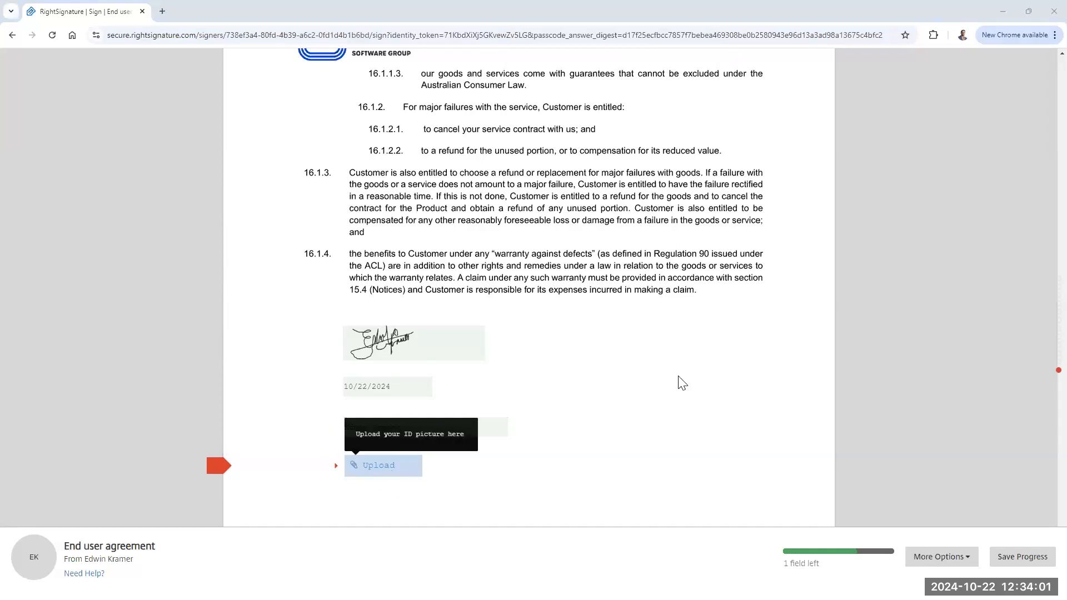
left_click(367, 216)
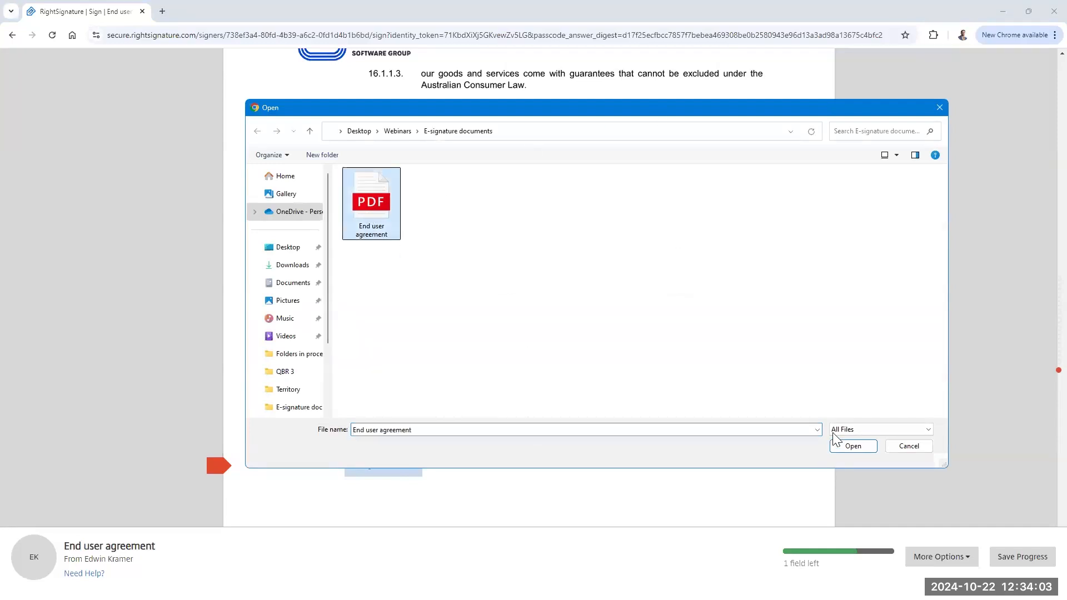
left_click(852, 449)
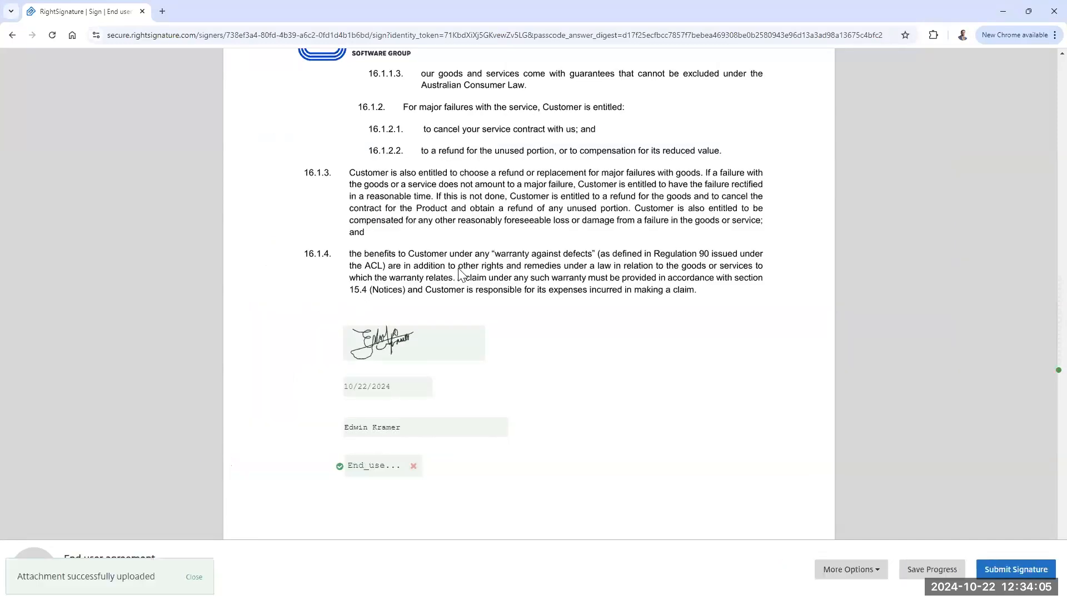
left_click(1004, 569)
Step: Confirm submission, then try signing in to RightSignature with the account email and password
left_click(1004, 540)
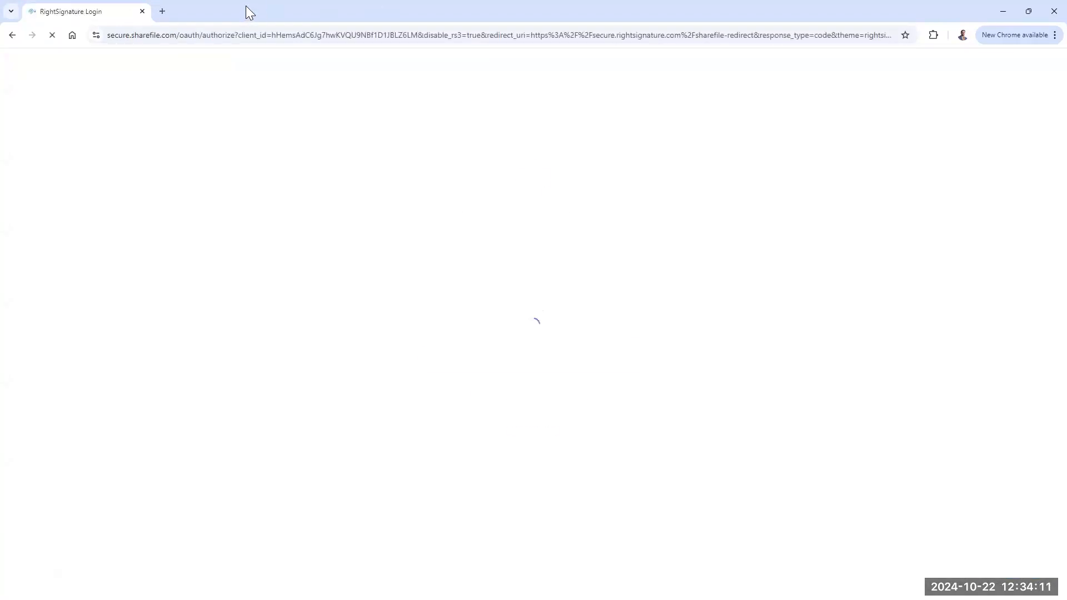
left_click(514, 366)
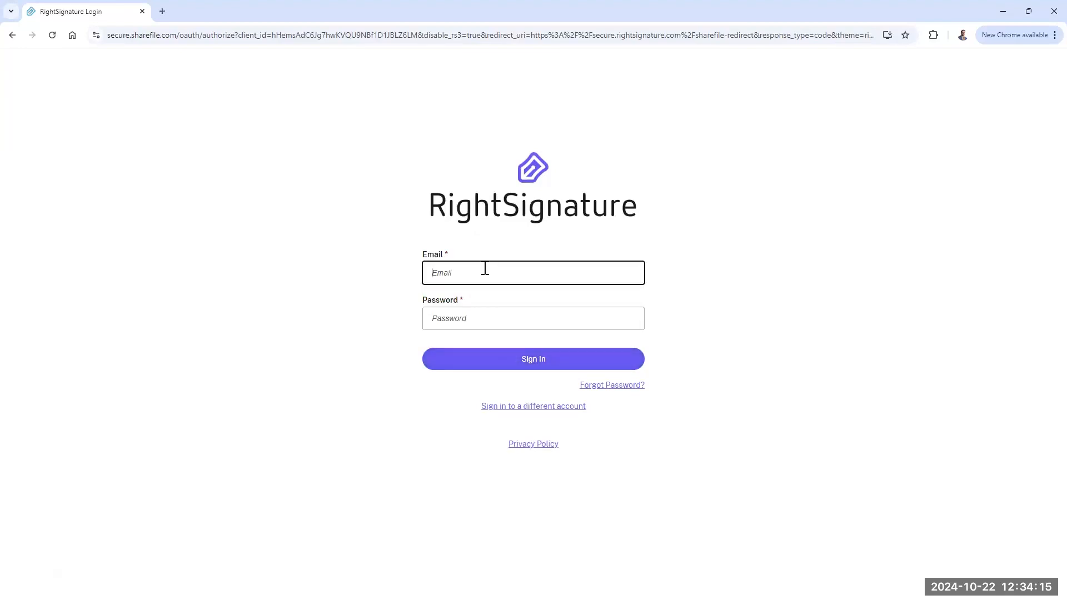
left_click(447, 327)
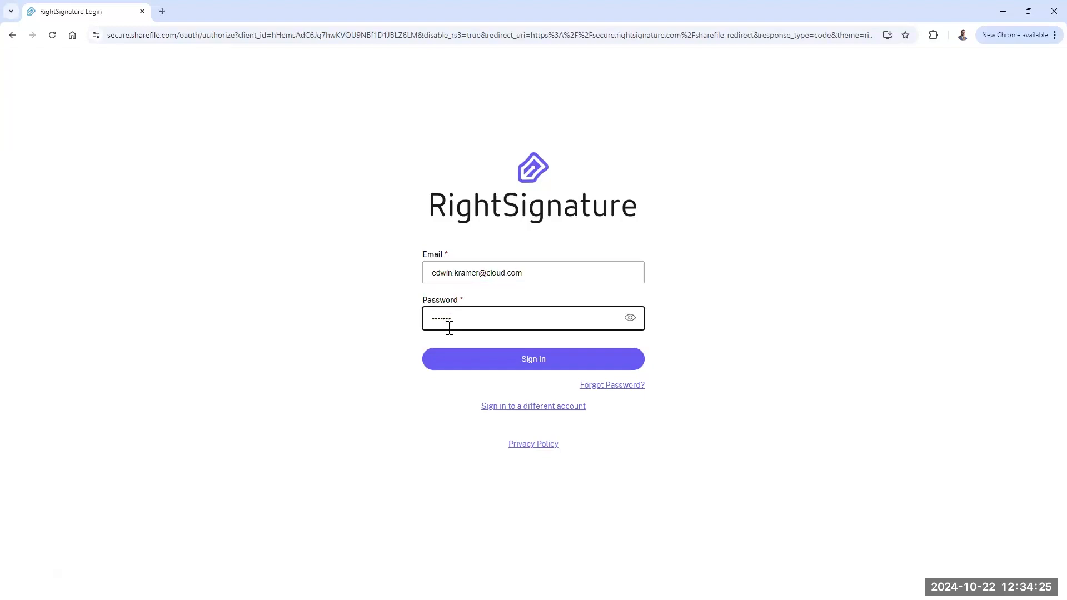
type("••")
left_click(521, 360)
left_click_drag(521, 341, 408, 350)
type("•")
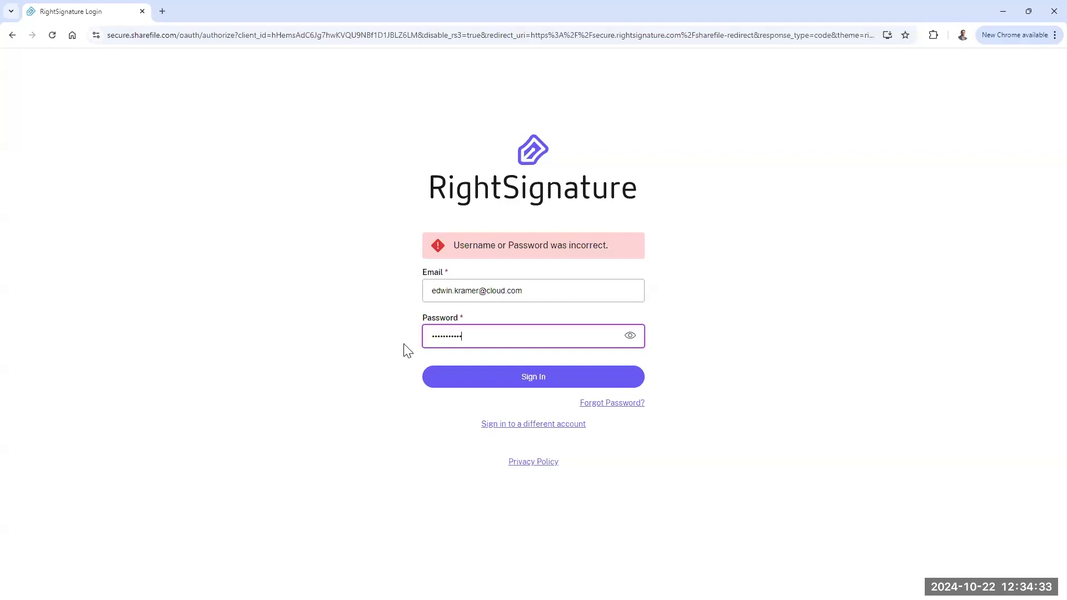
left_click(523, 384)
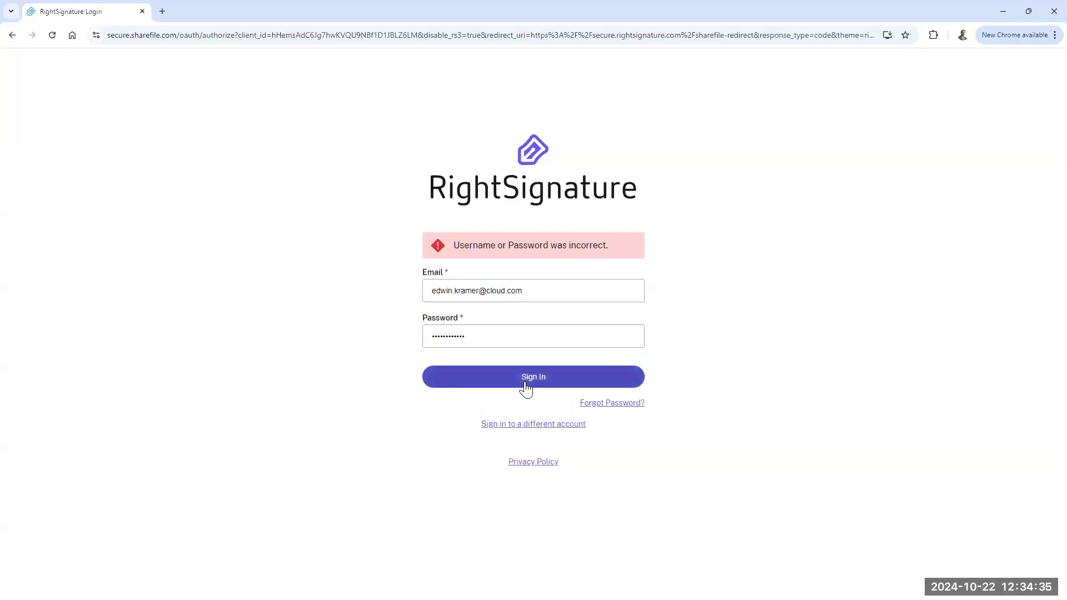
Step: Re-enter the full account email and password and sign in to RightSignature
left_click(536, 293)
double_click(494, 290)
left_click(428, 336)
key("ctrl+a")
type("p")
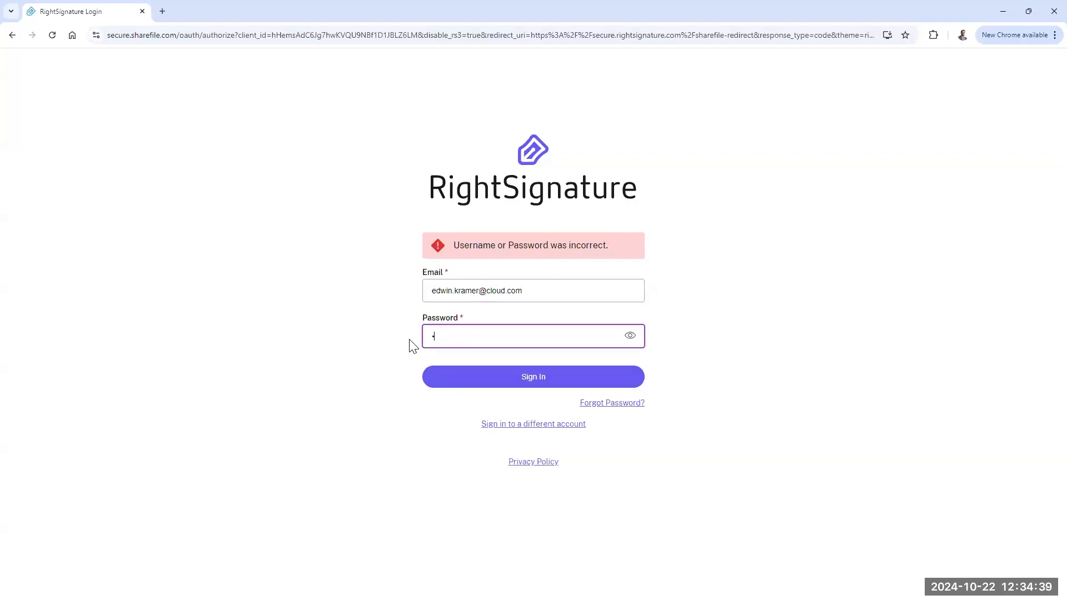
left_click(542, 290)
key("ctrl+a")
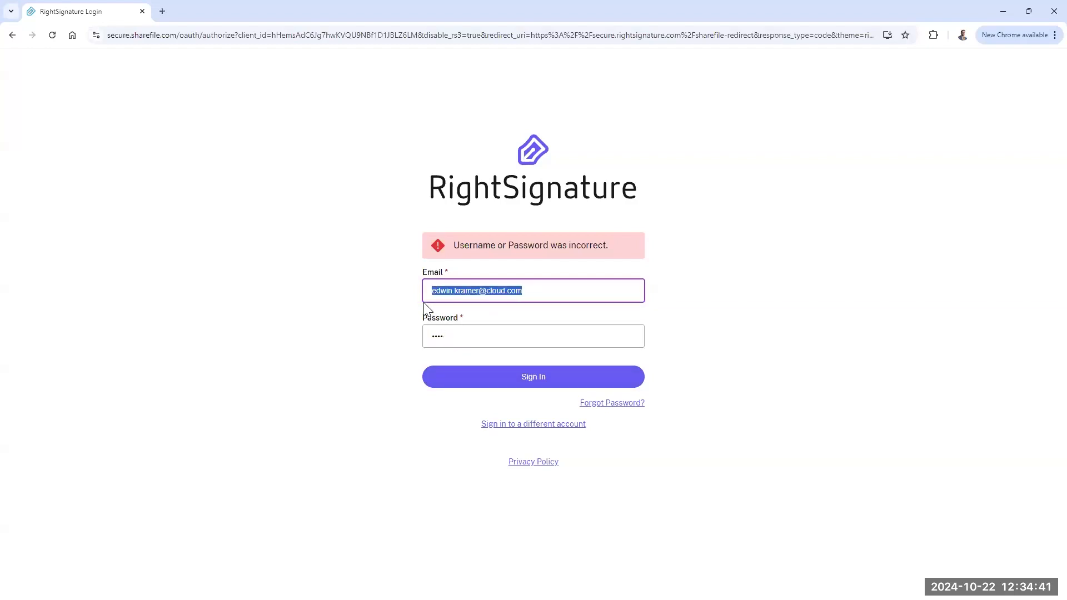
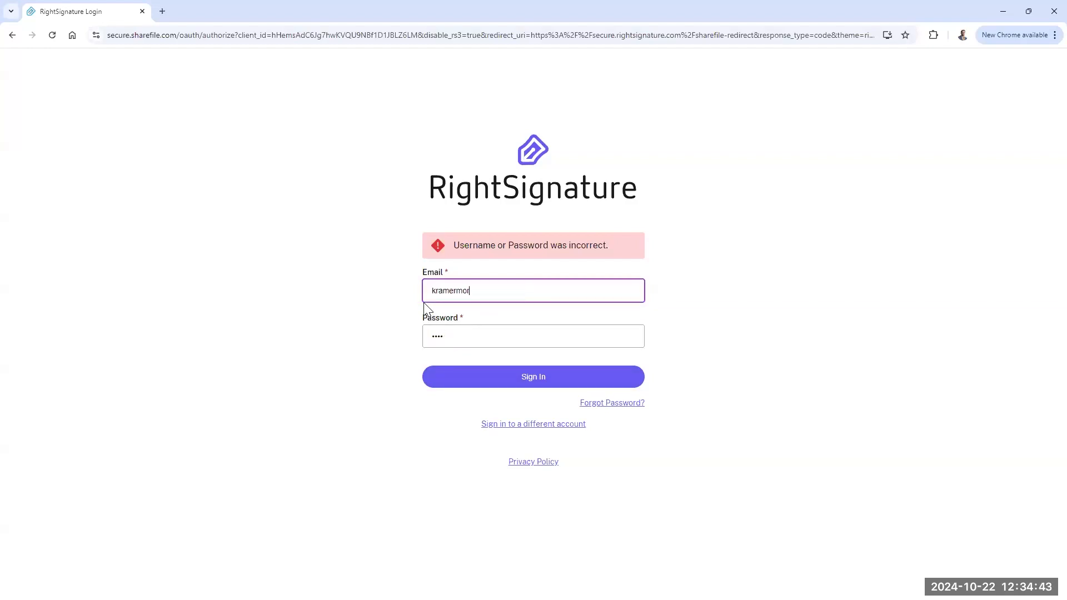
key("Tab")
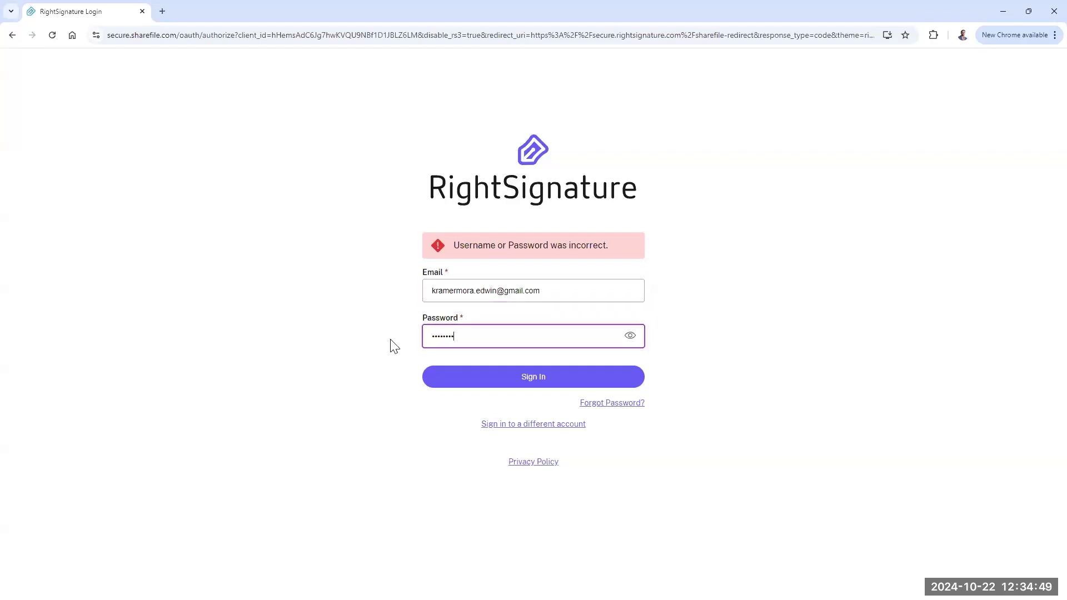
key("Return")
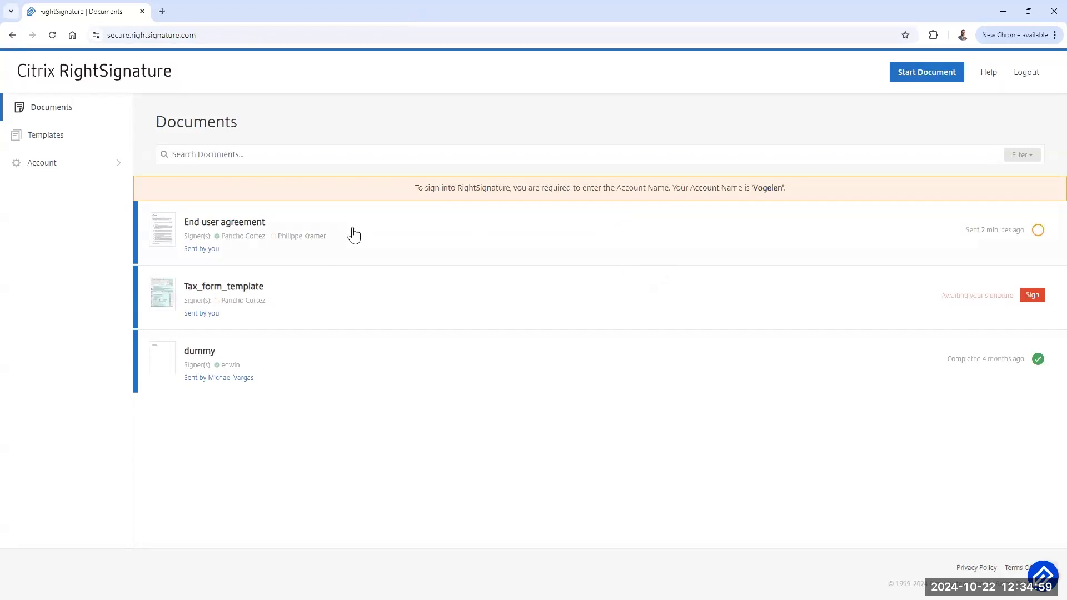
Step: Open the pending End user agreement and scroll to its signed last page dated 10/22/2024
left_click(353, 234)
scroll(841, 102, "down", 3)
left_click_drag(840, 117, 840, 577)
scroll(699, 329, "up", 3)
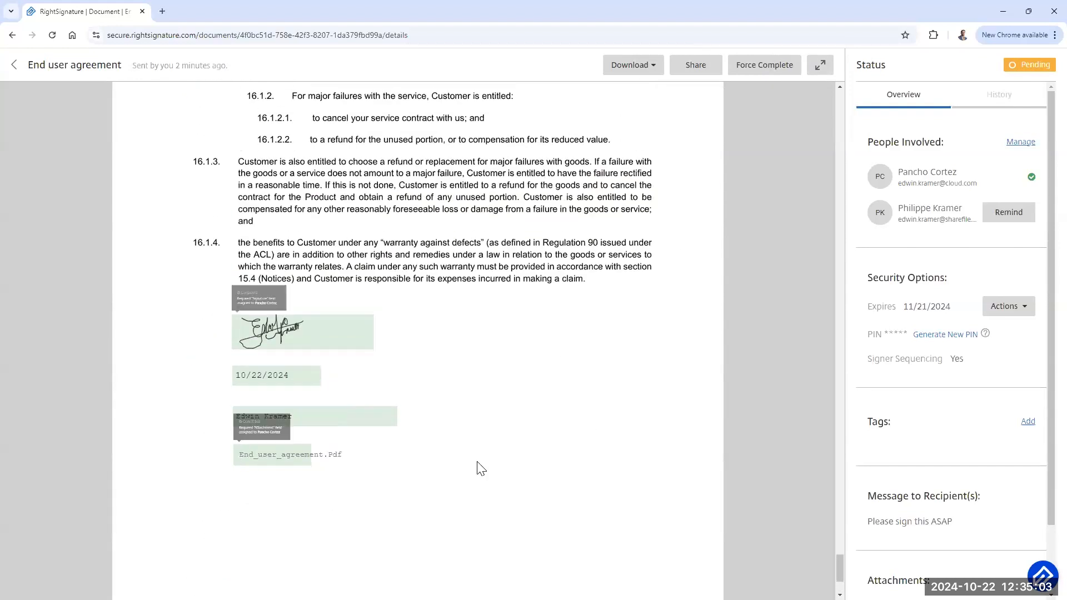
scroll(485, 381, "up", 2)
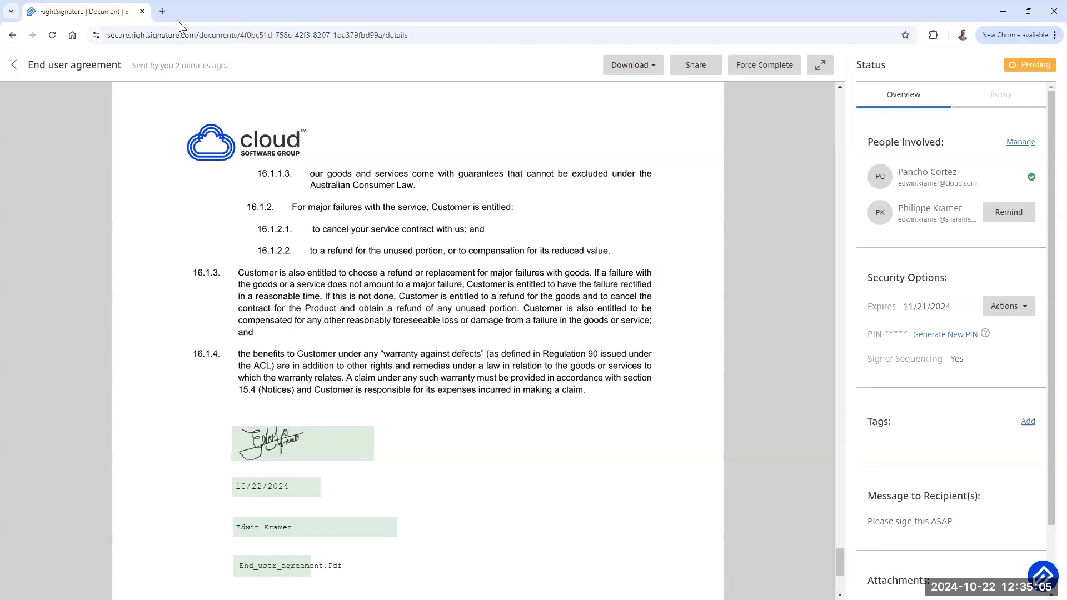
Step: Return to ShareFile's Signature requests, showing End user agreement at 1/2 signatures submitted
key("alt+Tab")
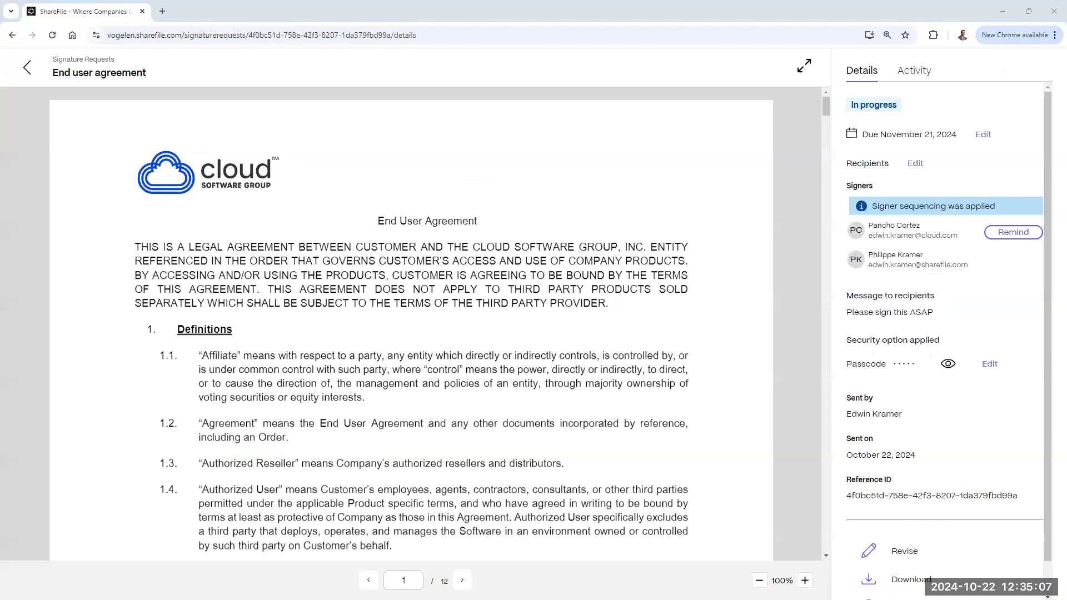
key("super+d")
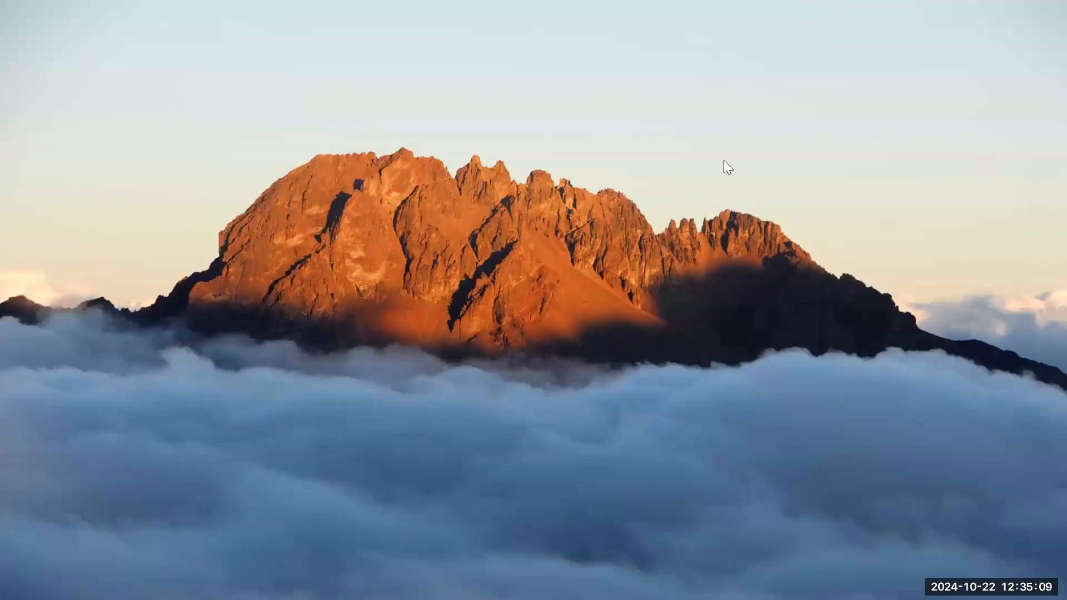
key("super+d")
left_click(564, 95)
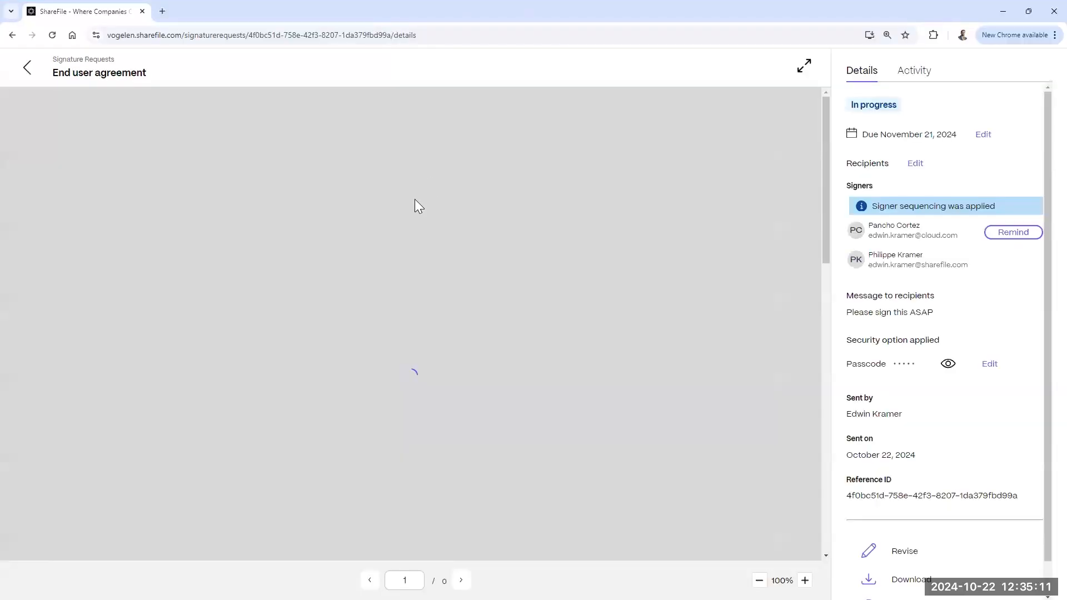
left_click(26, 67)
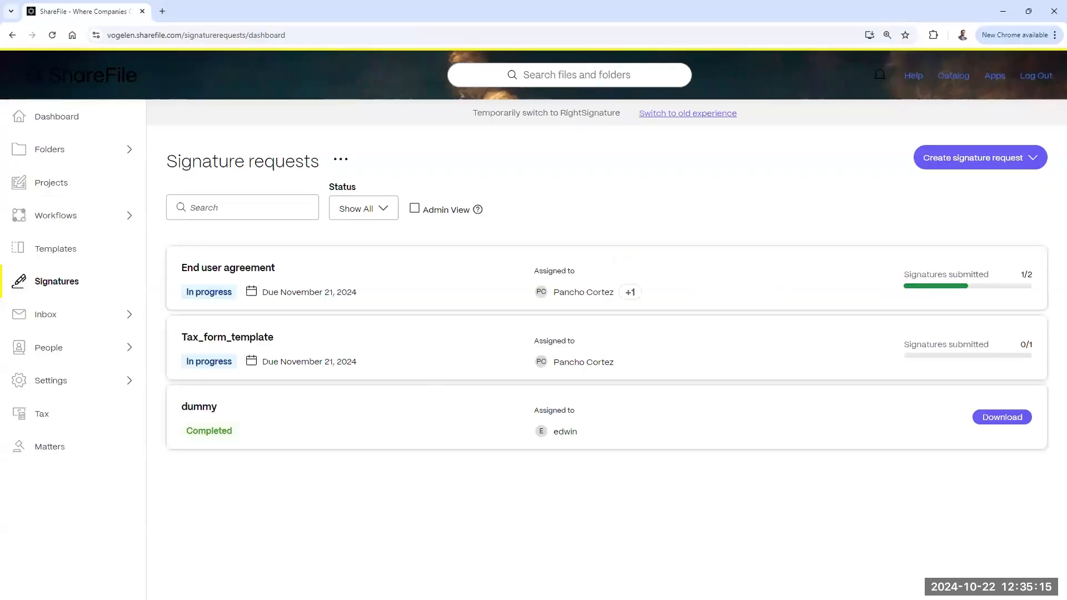
Step: Go to Inbox > Received in the ShareFile sidebar
key("alt+Tab")
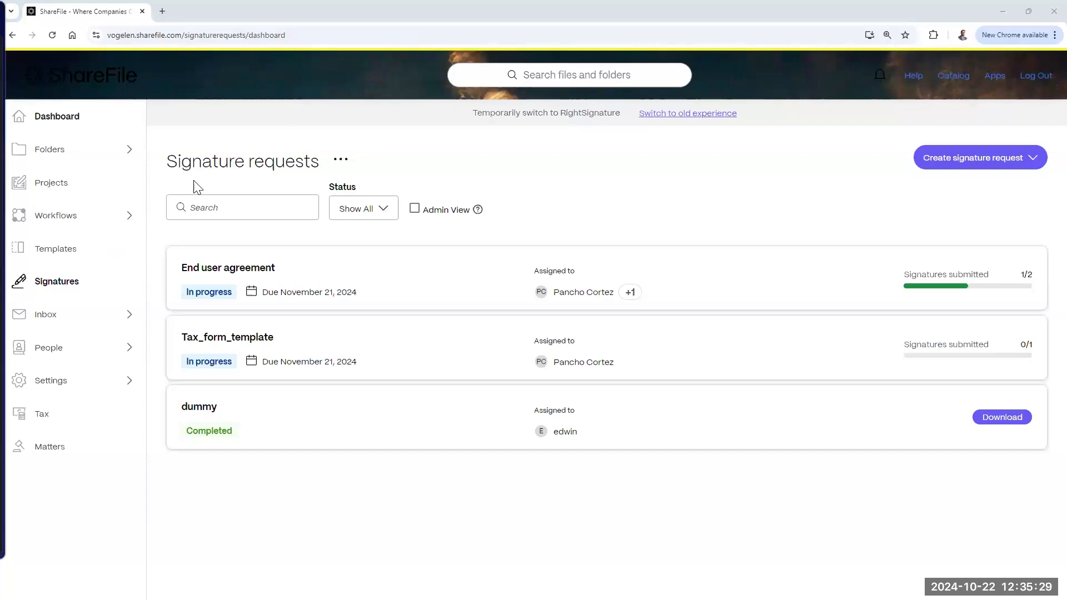
left_click(42, 321)
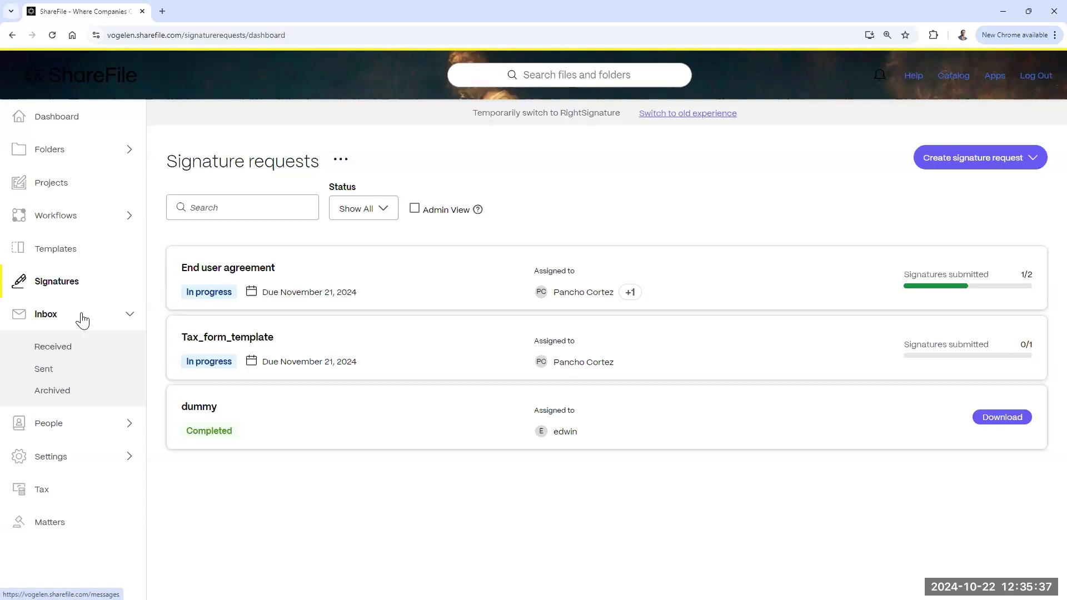
left_click(71, 352)
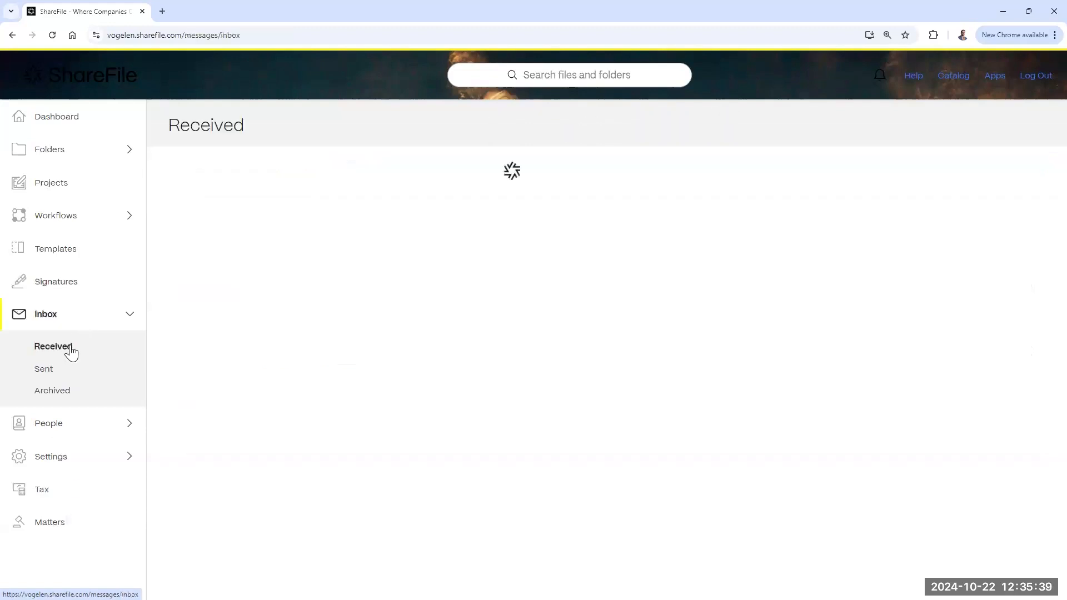
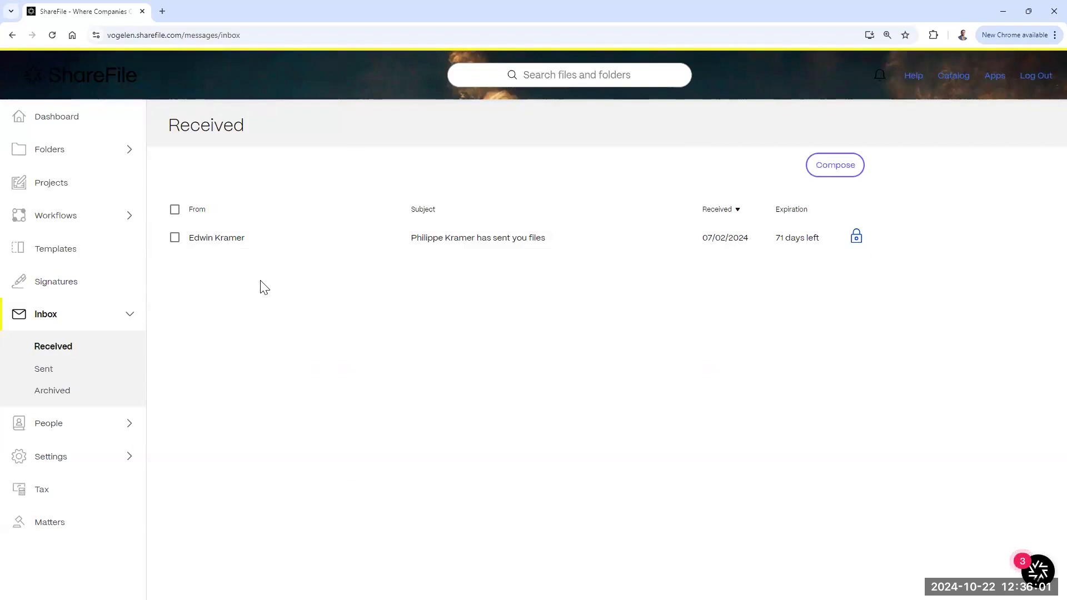
Step: Archive the received message, then restore it from Archived to the inbox
left_click(175, 238)
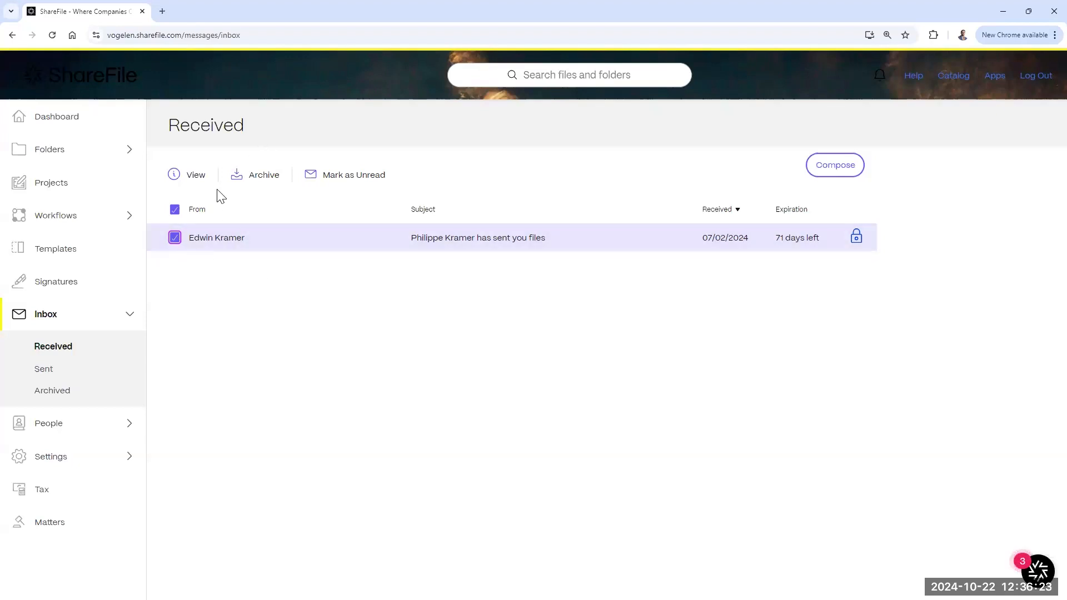
left_click(247, 176)
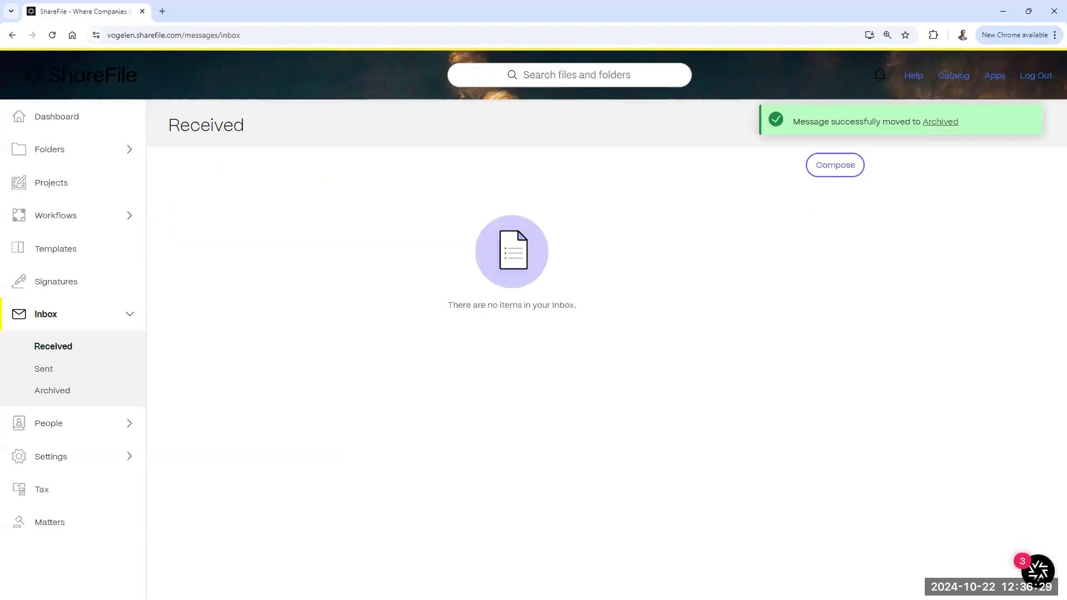
left_click(56, 391)
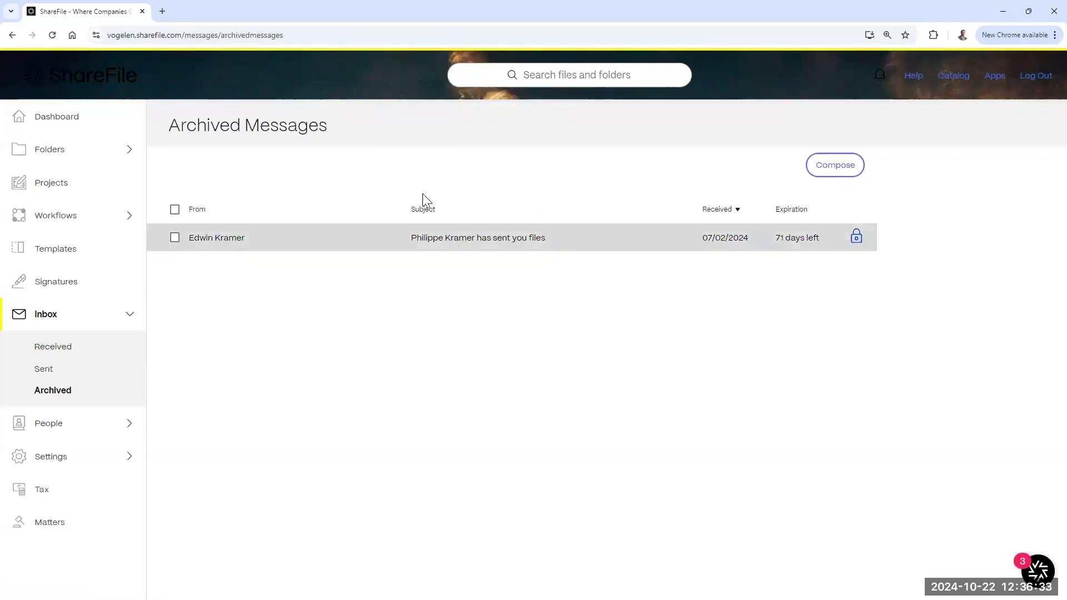
left_click(174, 238)
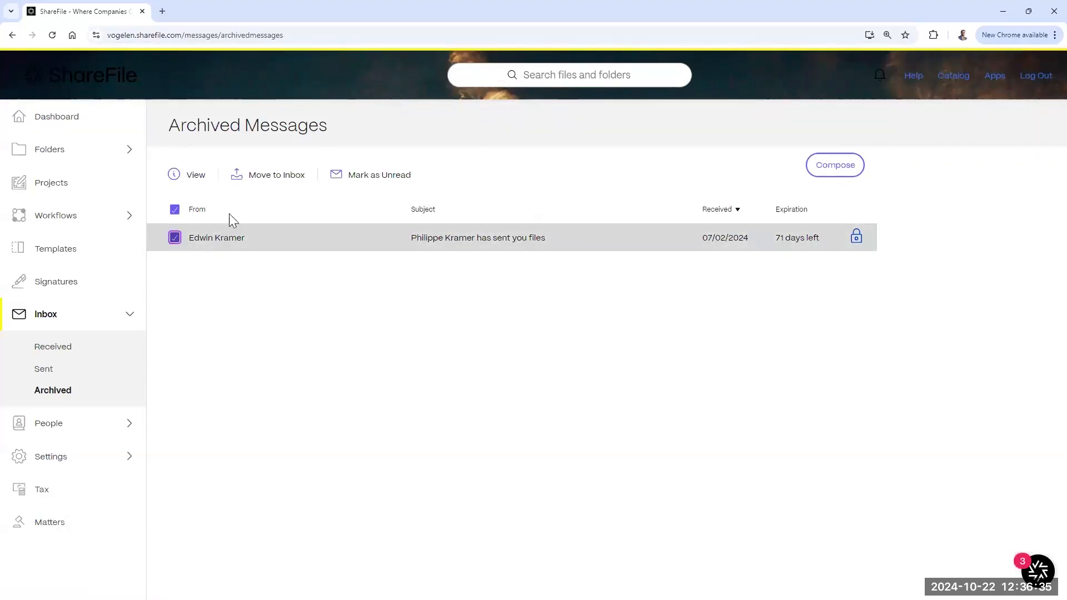
left_click(261, 179)
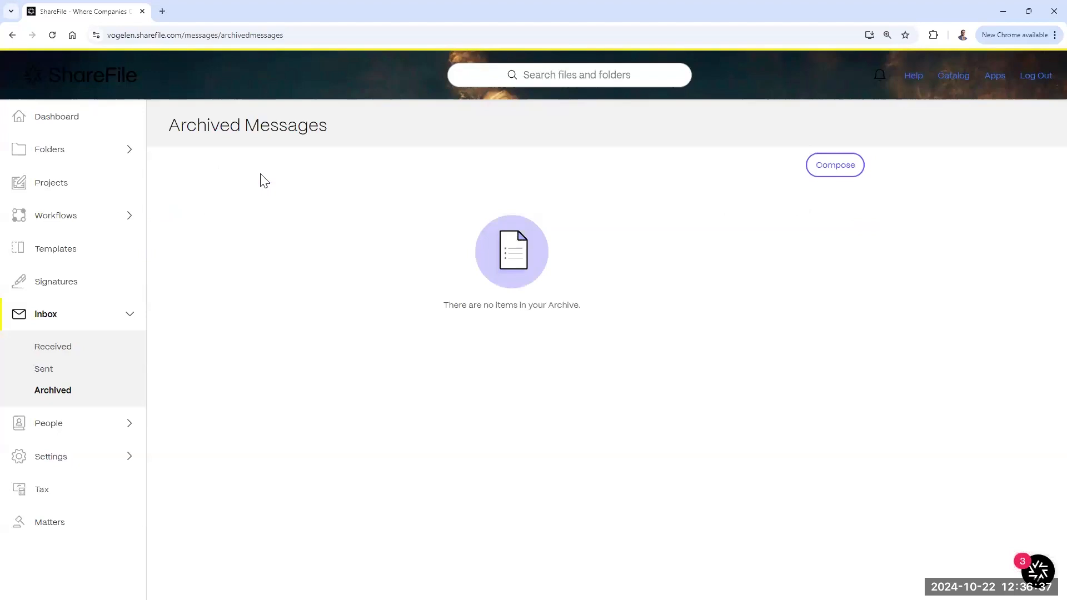
left_click(38, 349)
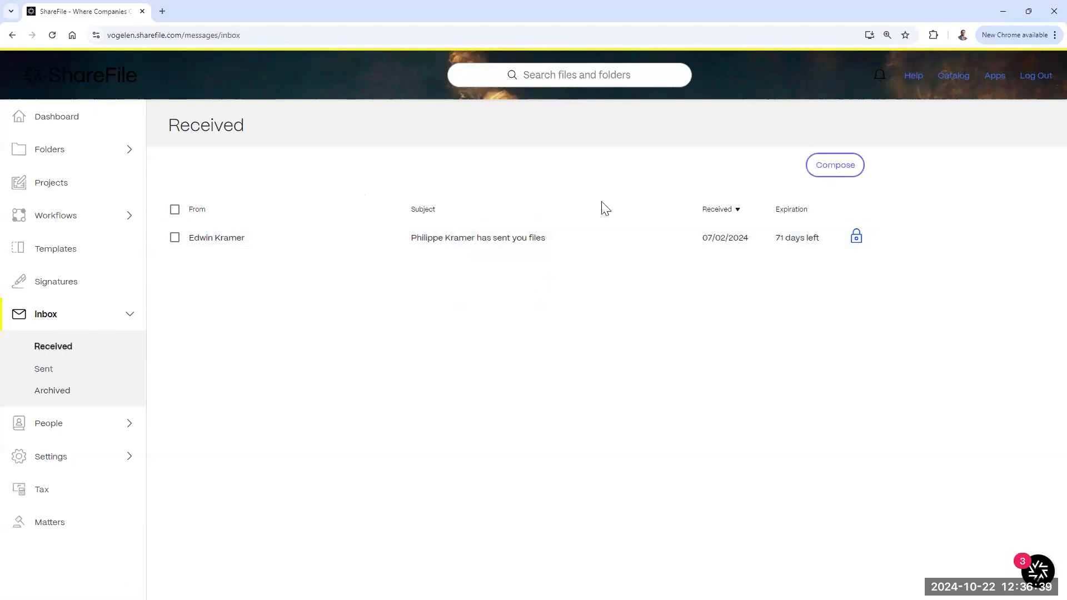
Step: Open the received encrypted message to read it, then close it
left_click(174, 238)
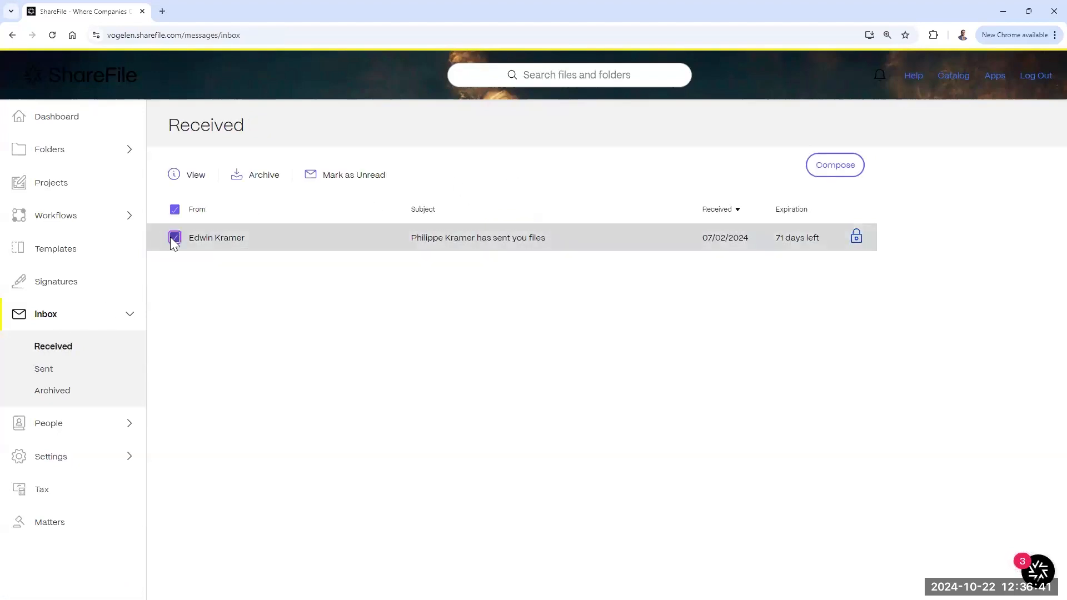
left_click(194, 176)
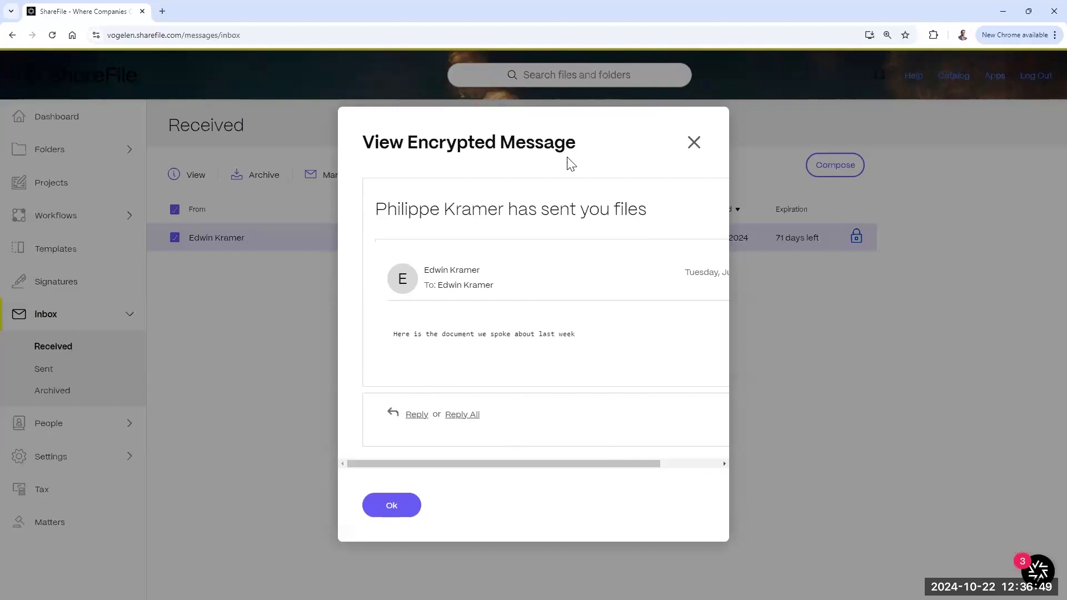
left_click(693, 144)
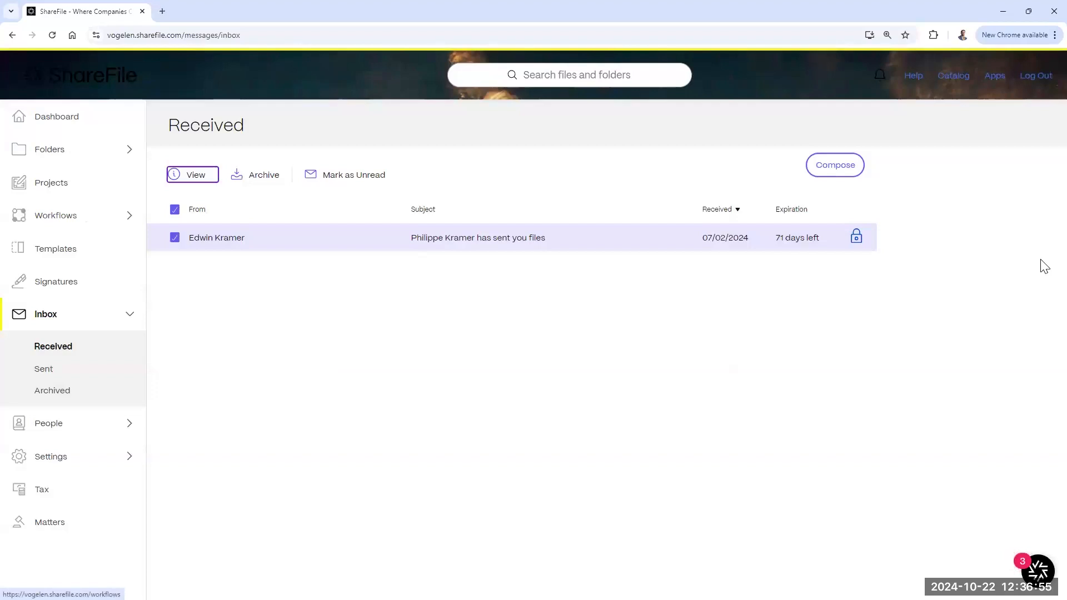
Step: Draft a new message, browse the personal address book, then discard the draft unsent
left_click(826, 170)
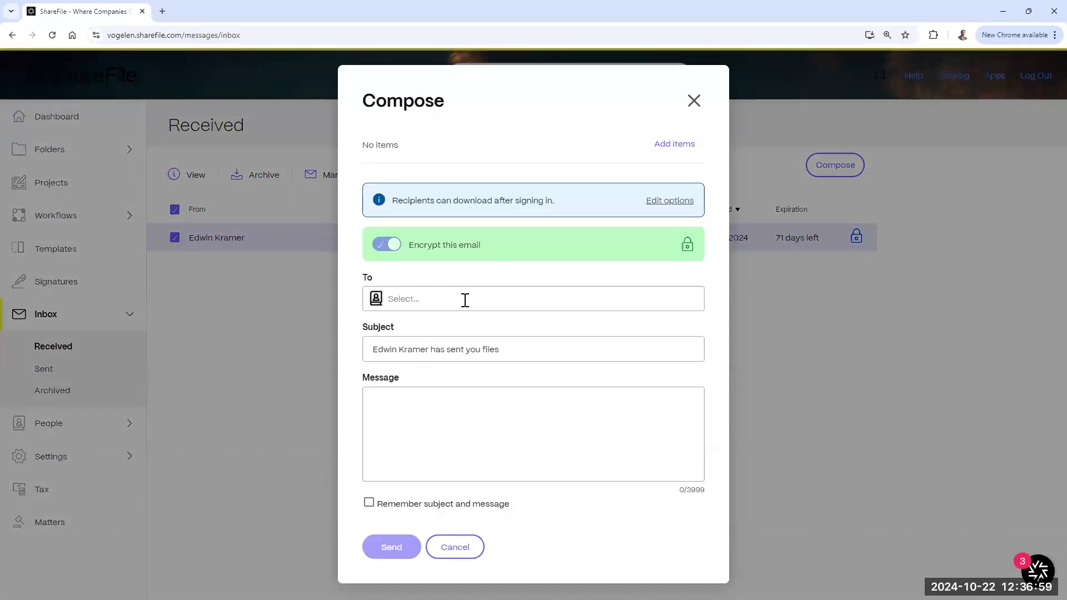
left_click(376, 299)
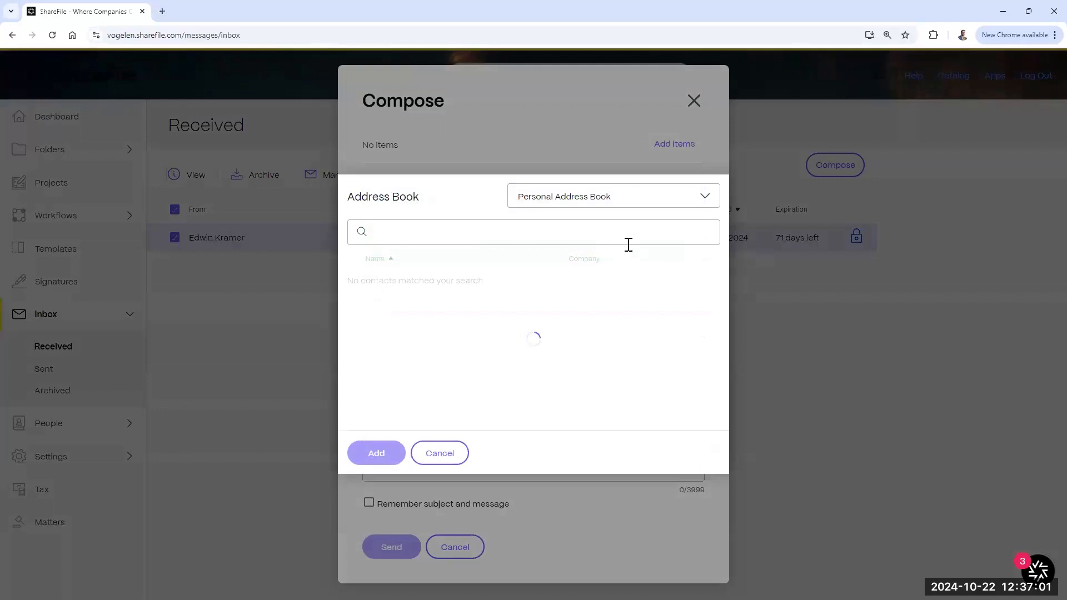
left_click(623, 203)
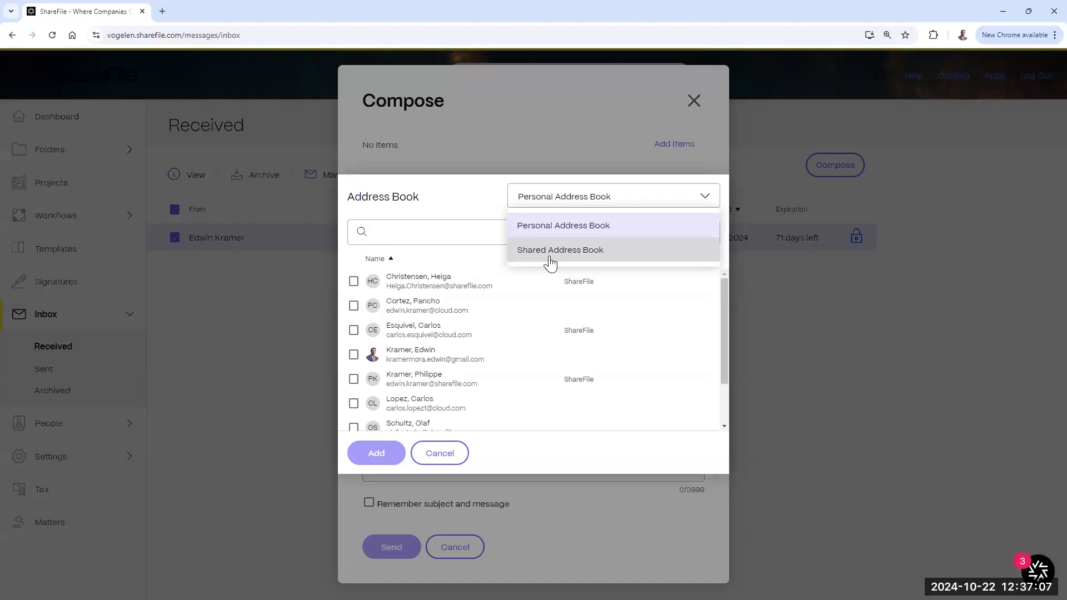
left_click(691, 198)
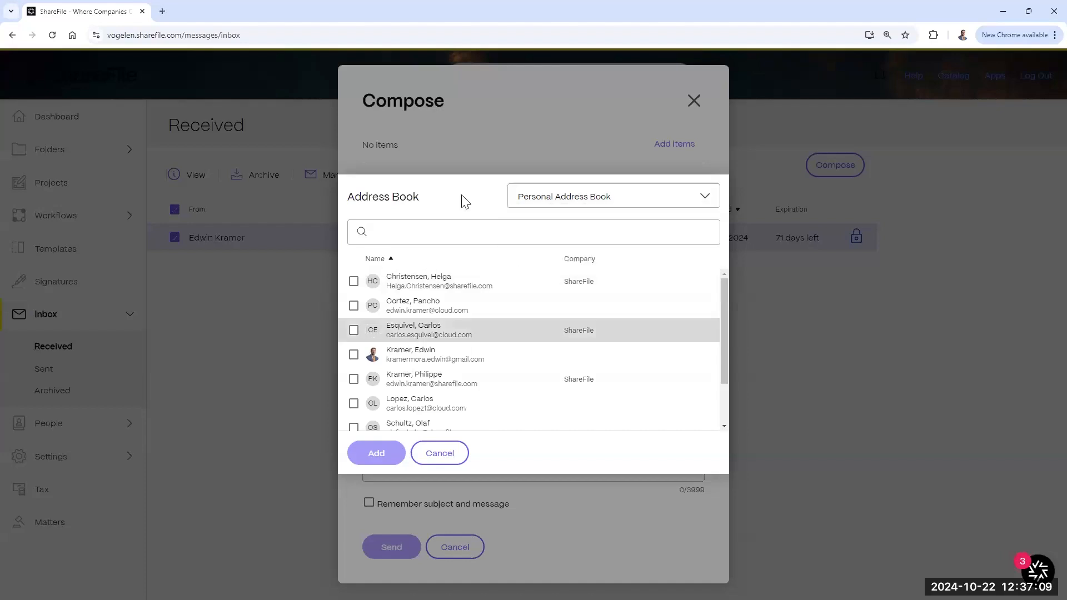
left_click(599, 147)
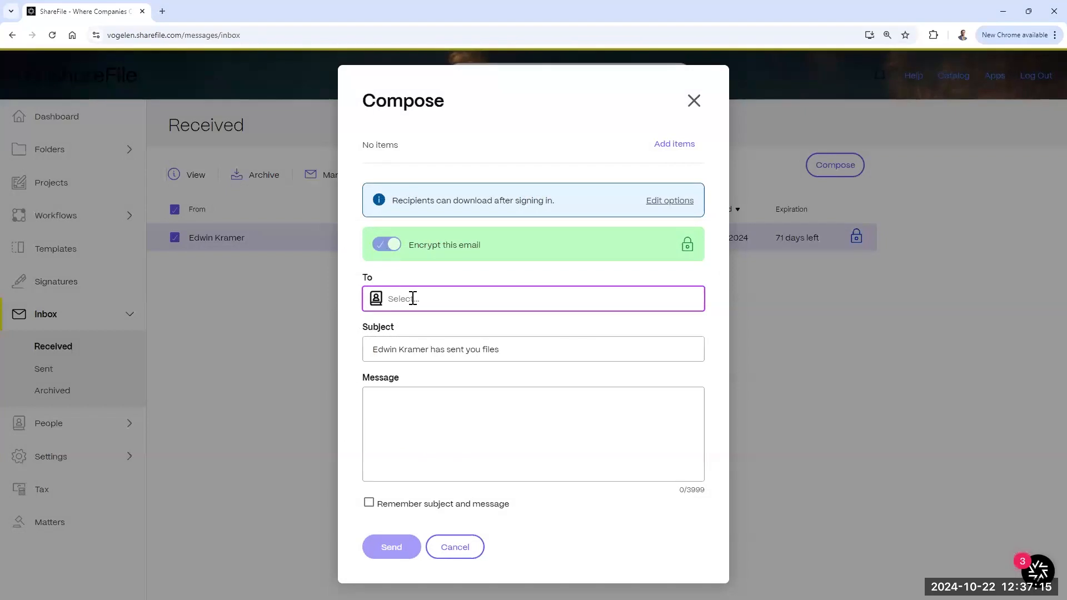
left_click(413, 299)
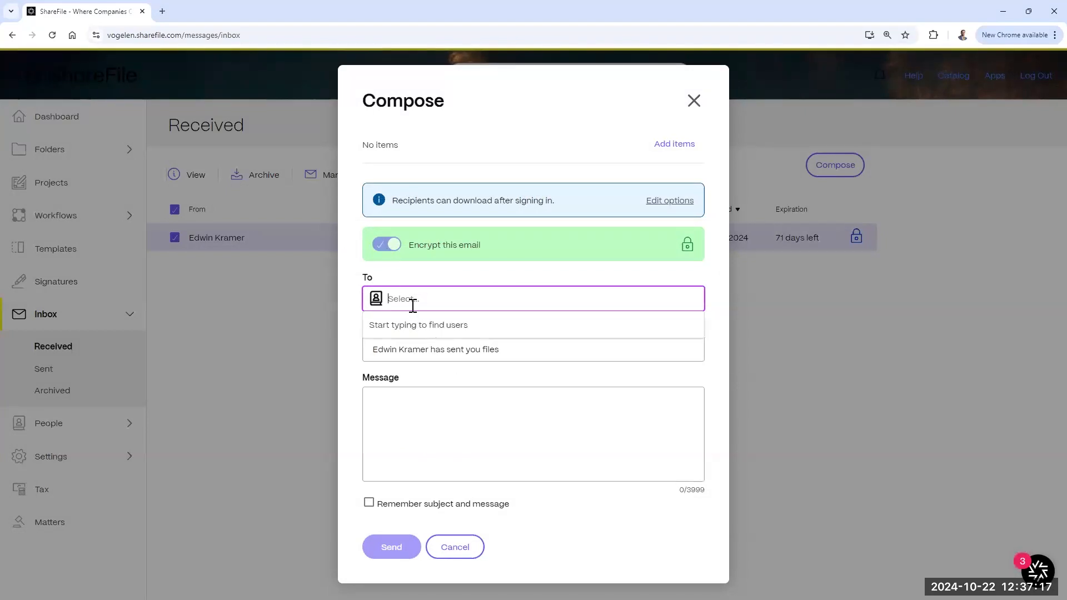
left_click(526, 352)
left_click(430, 428)
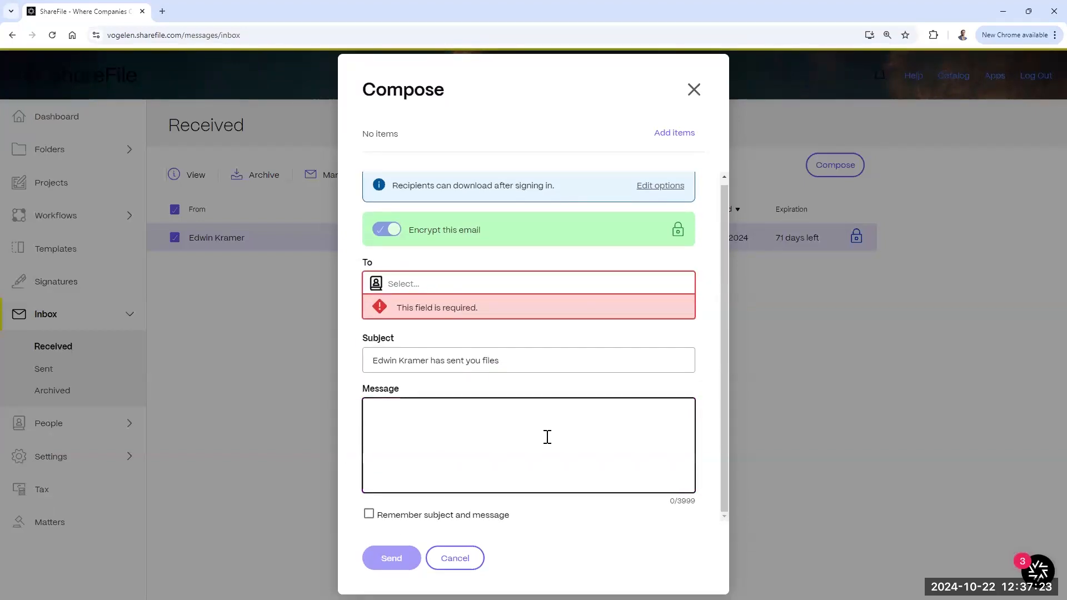
left_click(693, 89)
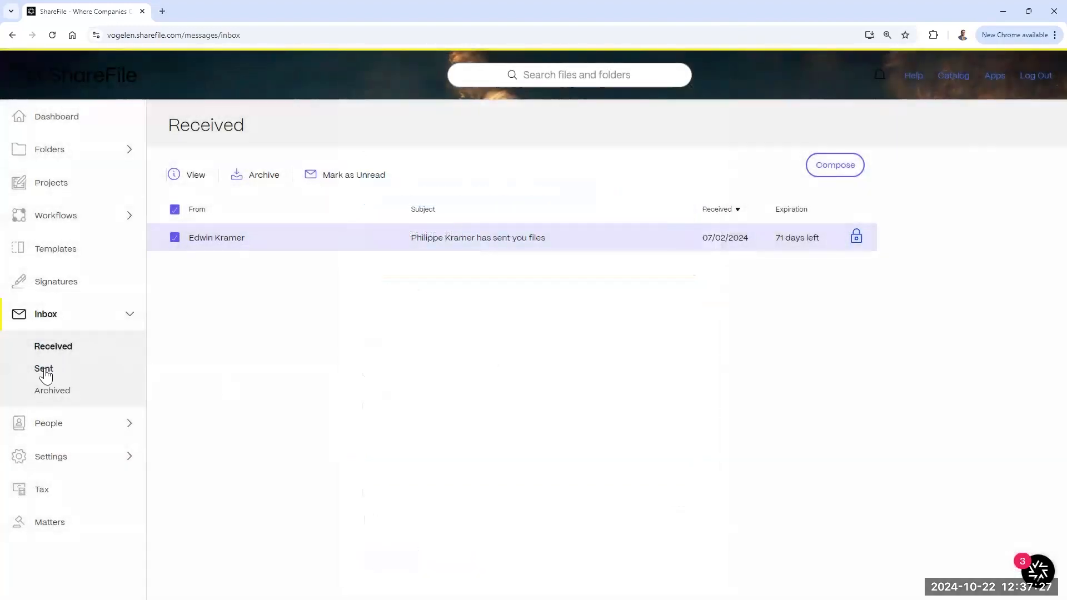
Step: In Sent messages, select the latest message and cancel expiring its link
left_click(45, 372)
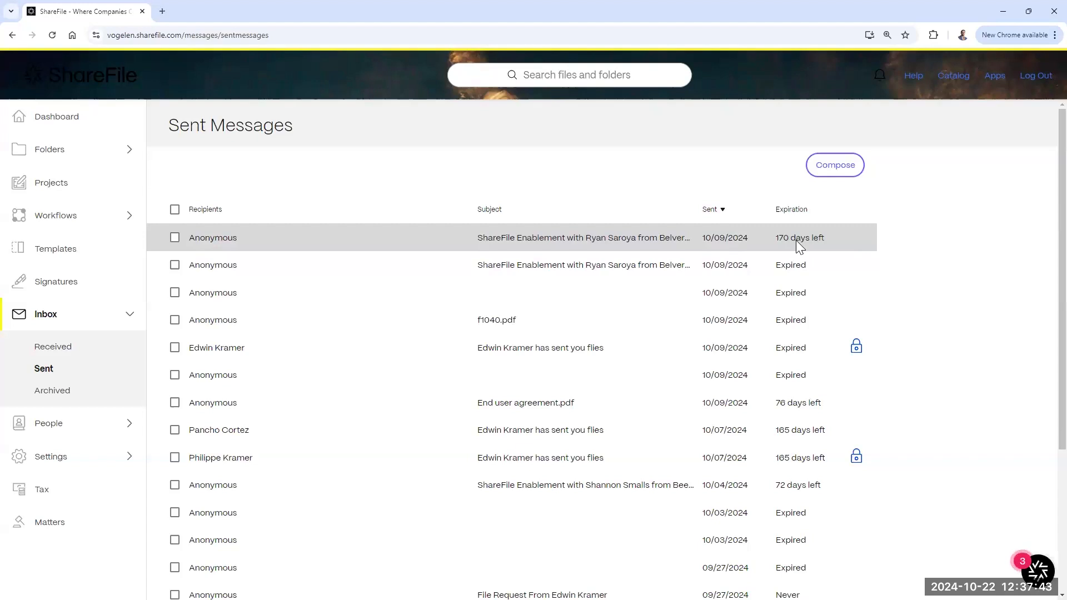
left_click(174, 238)
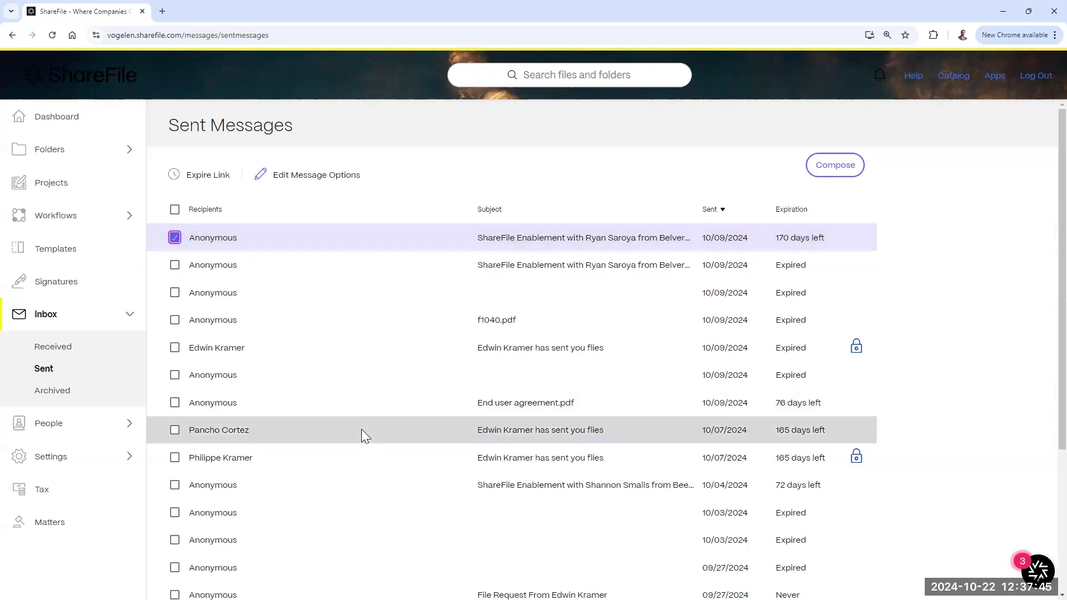
left_click(195, 181)
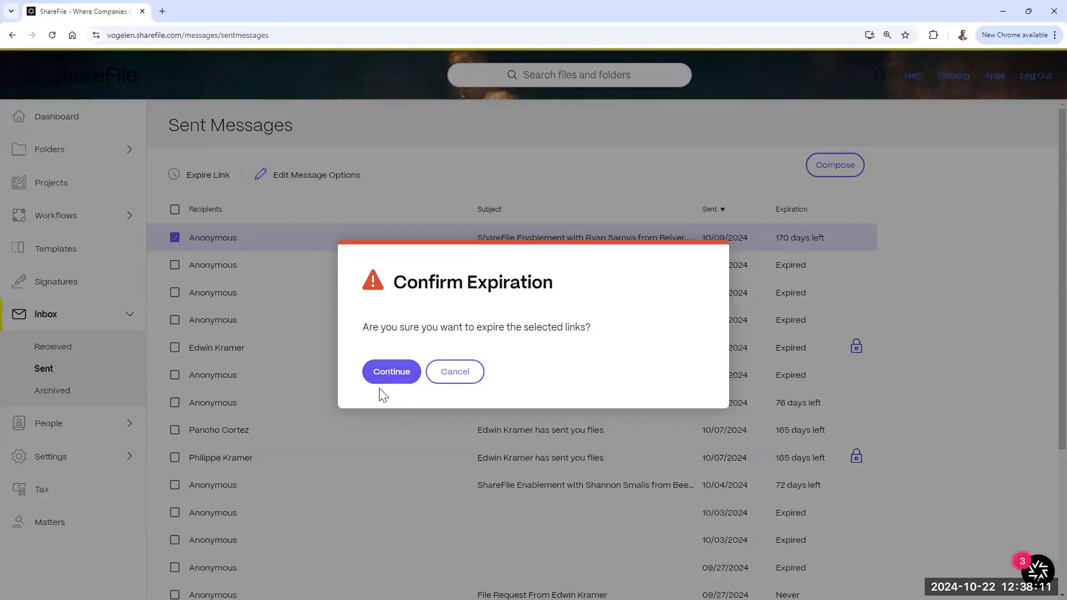
left_click(455, 371)
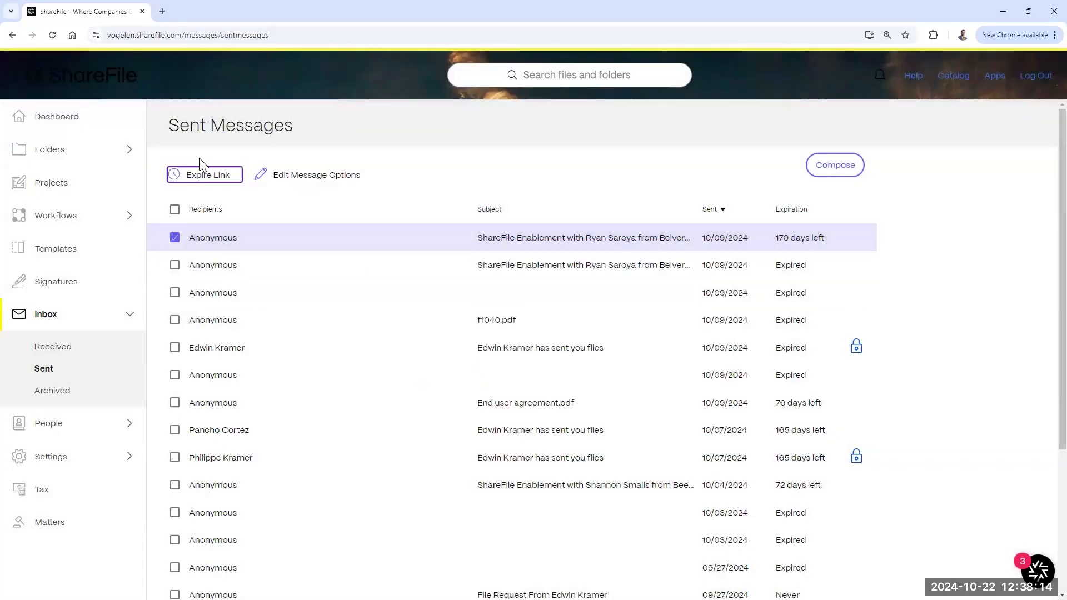
Step: Visit Archived, return to Sent, and toggle select-all on and off
left_click(58, 394)
left_click(50, 370)
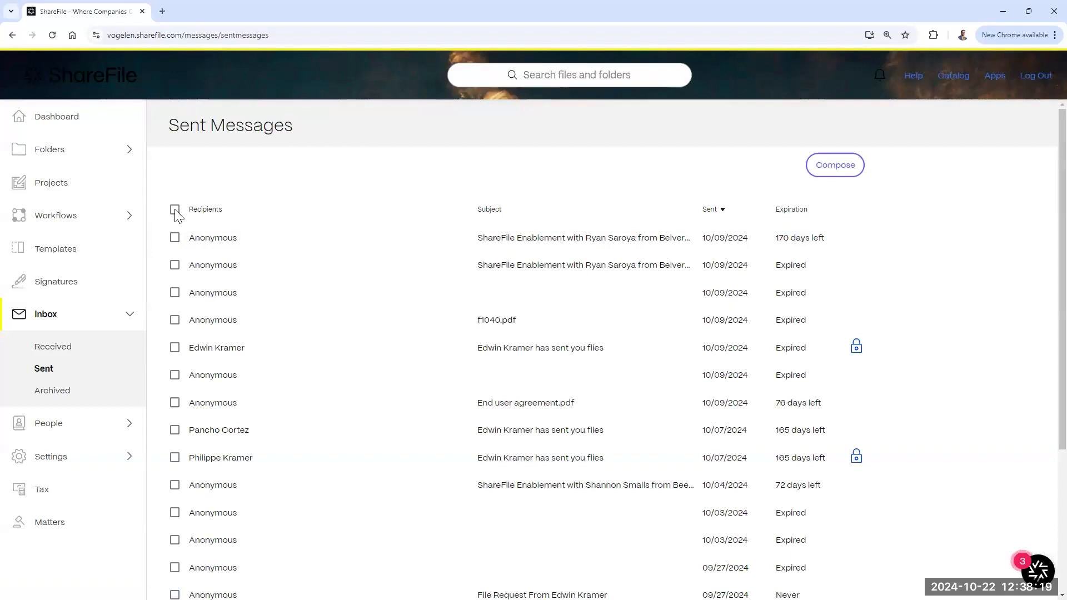
left_click(175, 210)
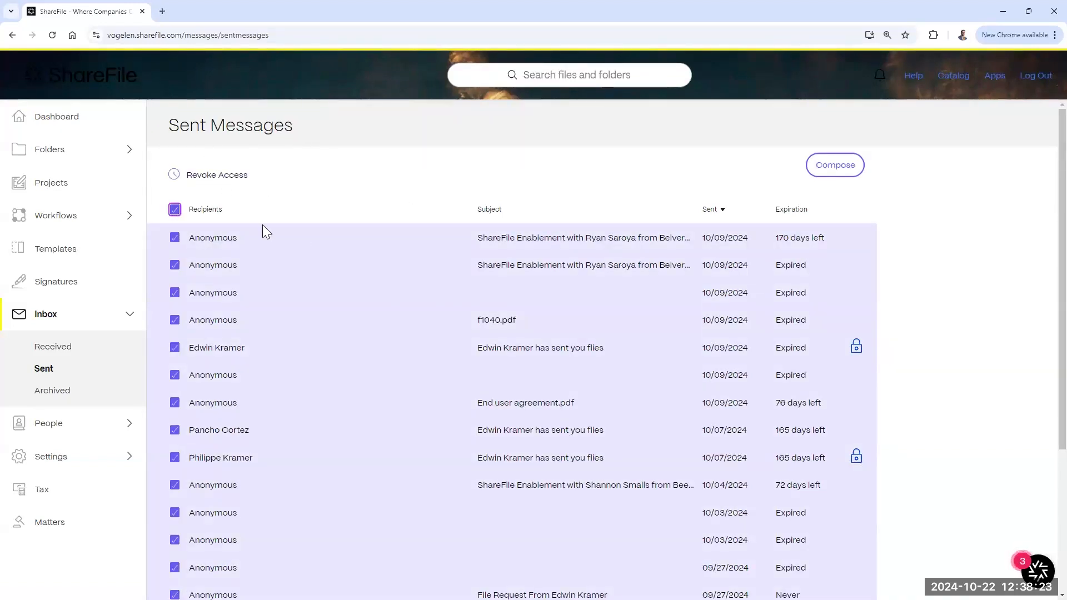
left_click(175, 210)
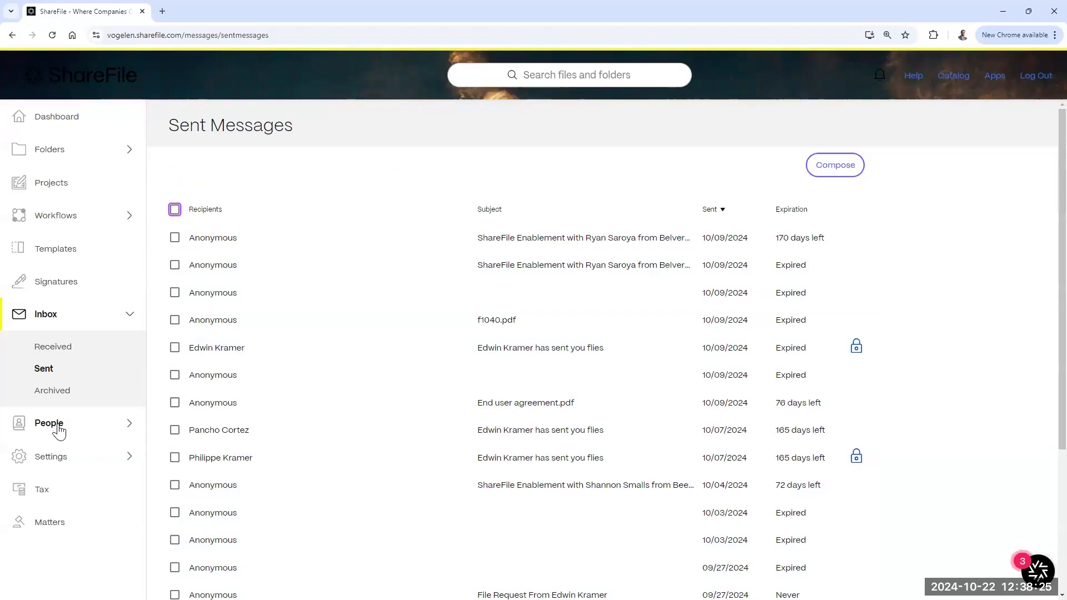
Step: Expand People, open Manage Users, and check which address books user search covers
left_click(58, 427)
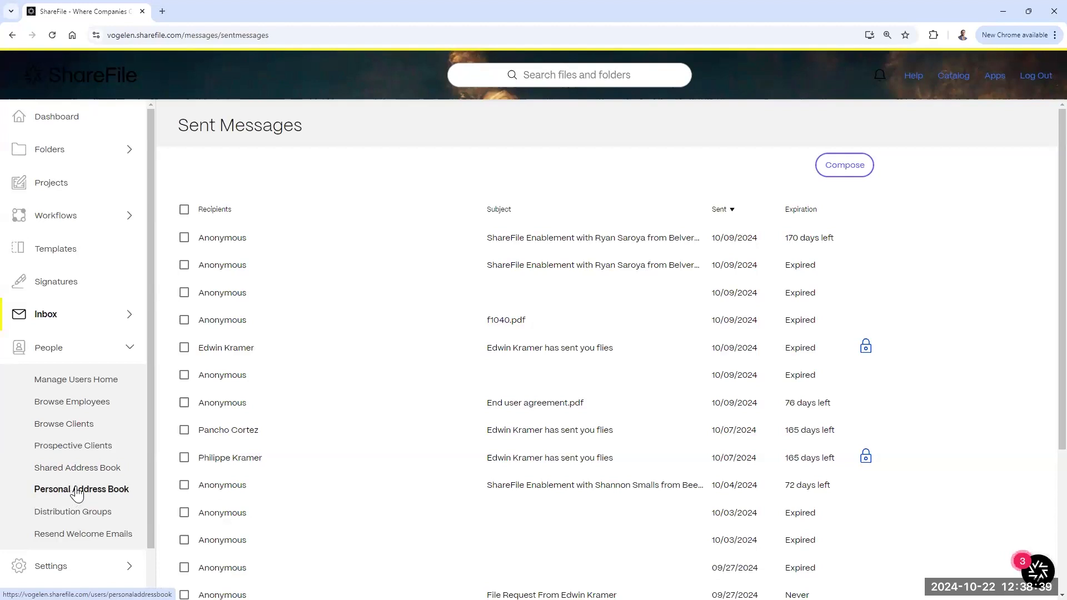
left_click(71, 380)
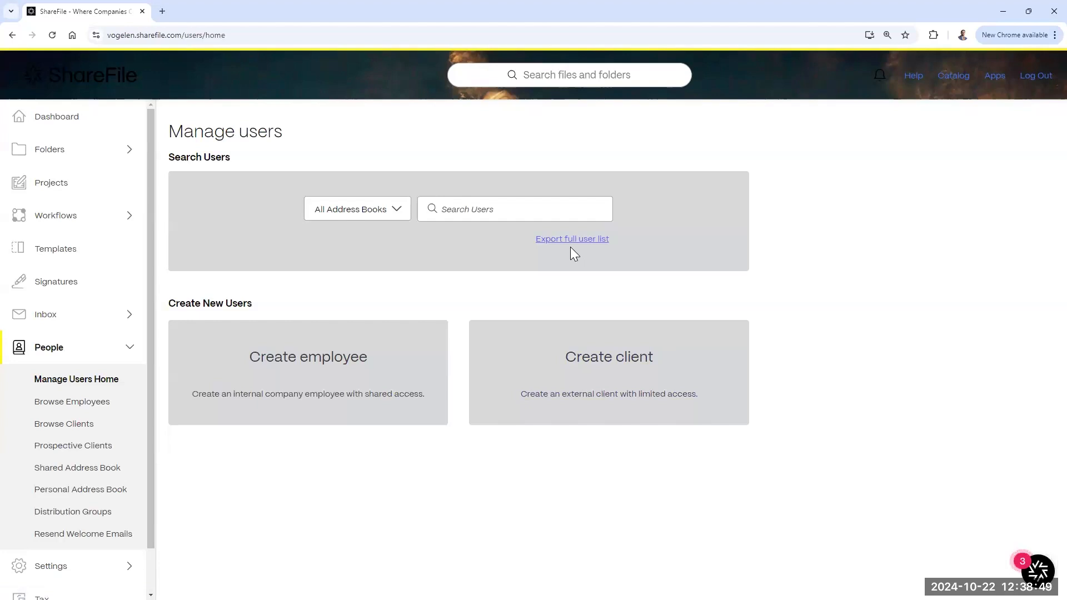
left_click(396, 212)
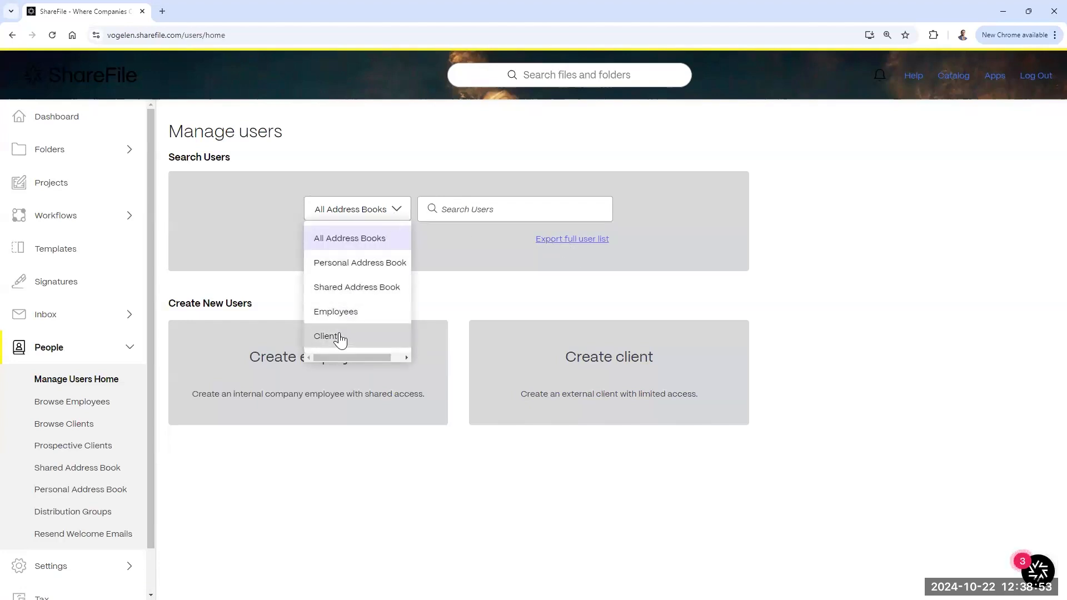
left_click(503, 213)
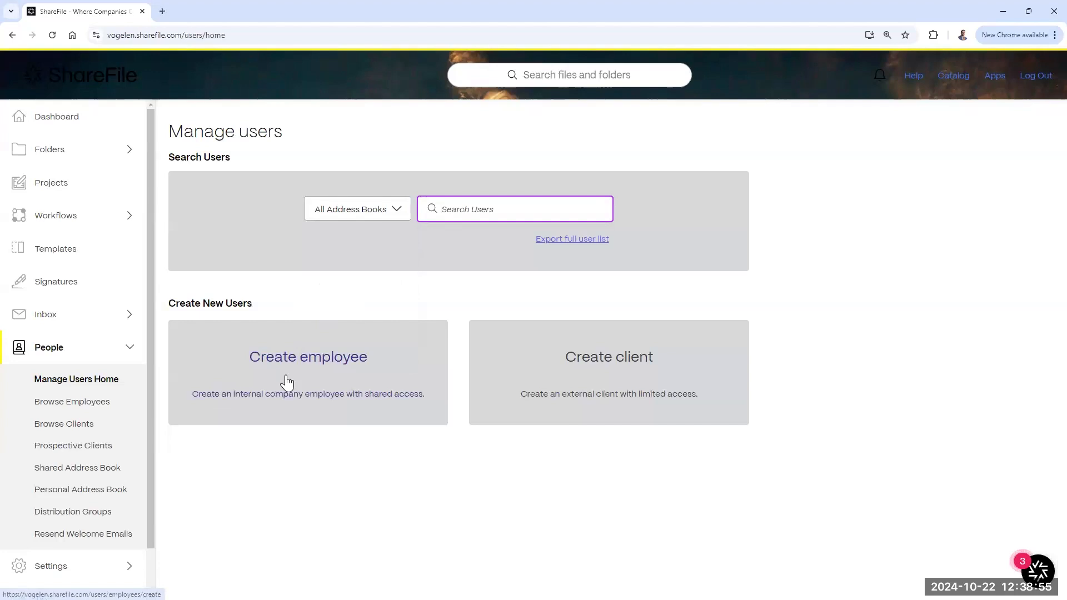
left_click(58, 403)
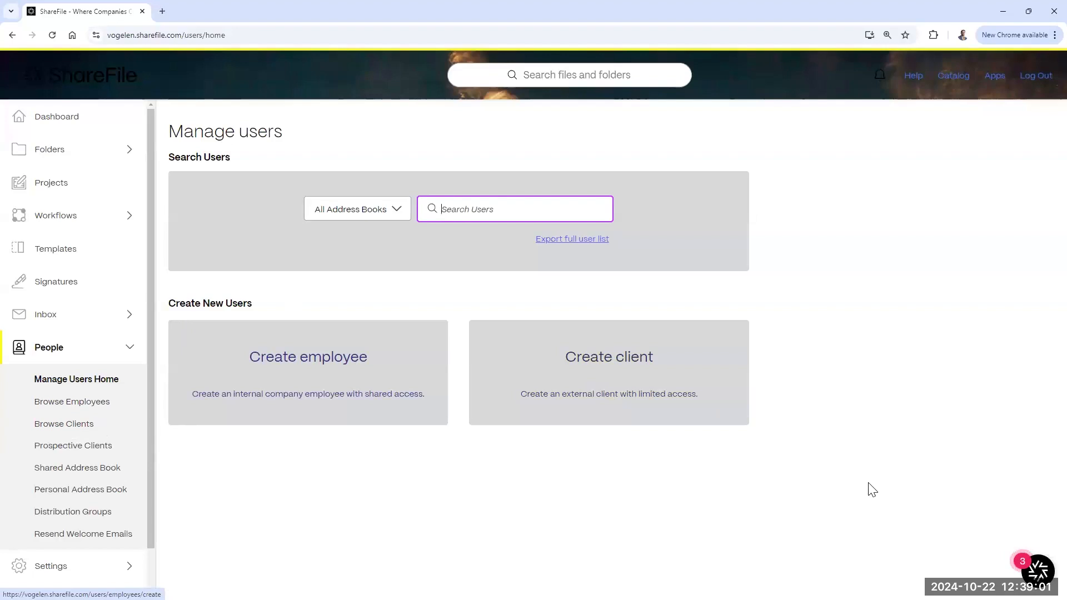
left_click(297, 368)
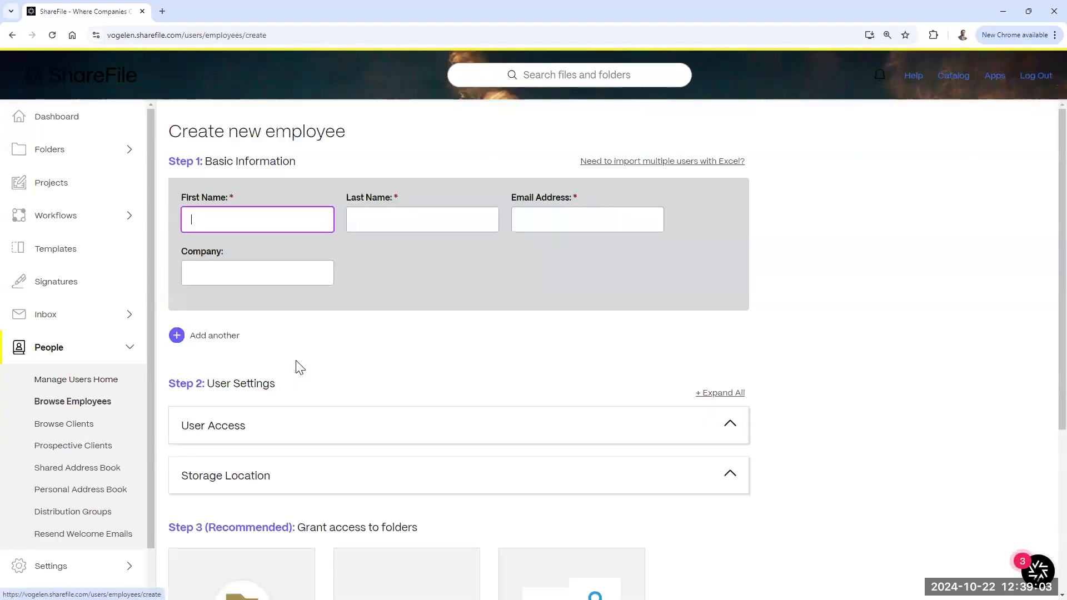
left_click(242, 212)
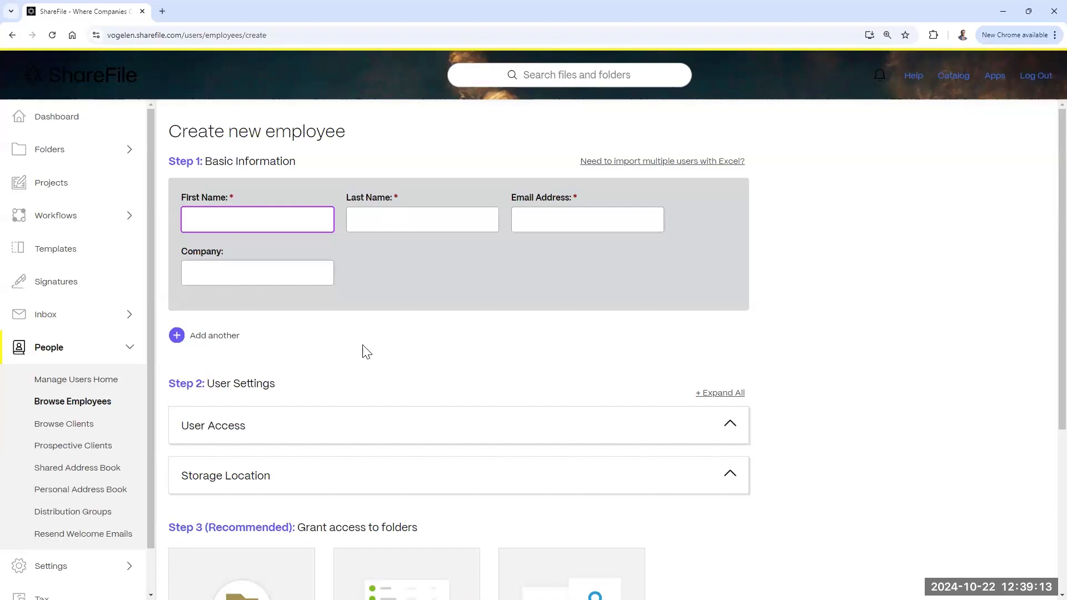
scroll(364, 349, "down", 4)
scroll(352, 317, "up", 3)
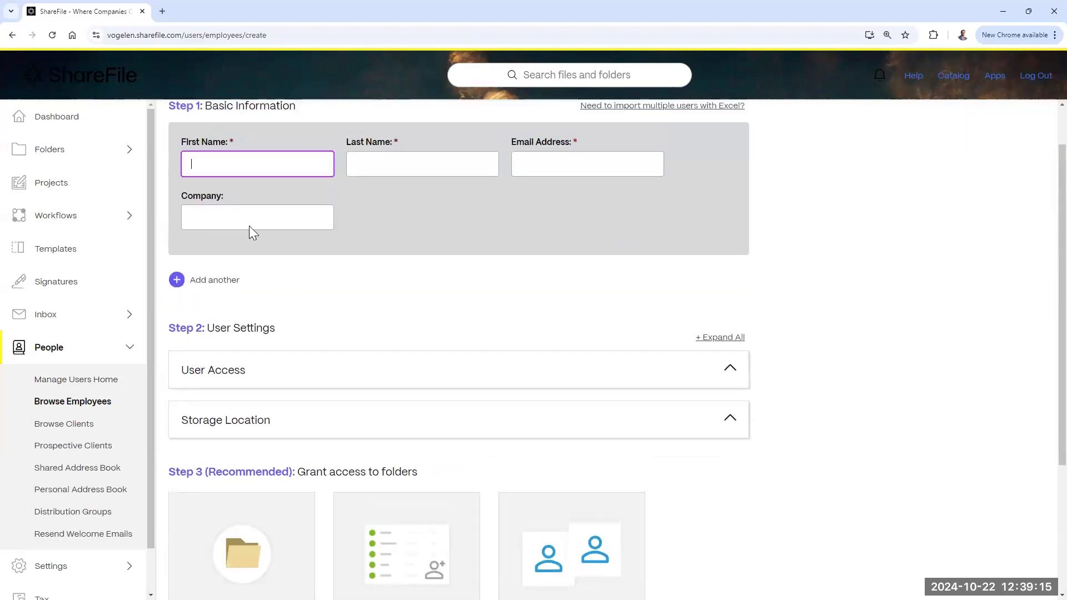
left_click(179, 285)
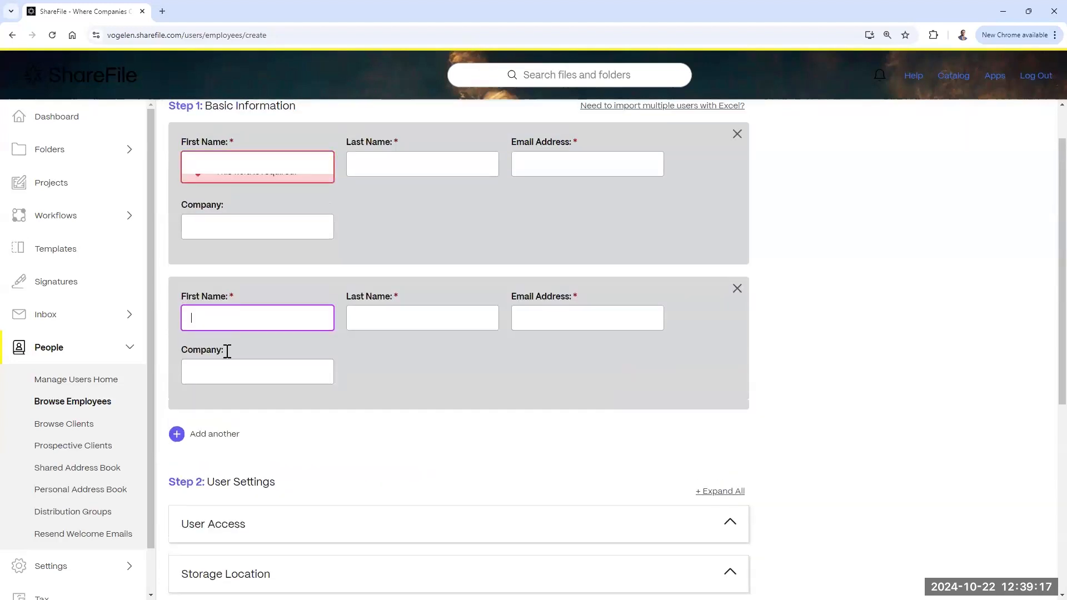
left_click(179, 455)
scroll(386, 401, "down", 2)
left_click(737, 195)
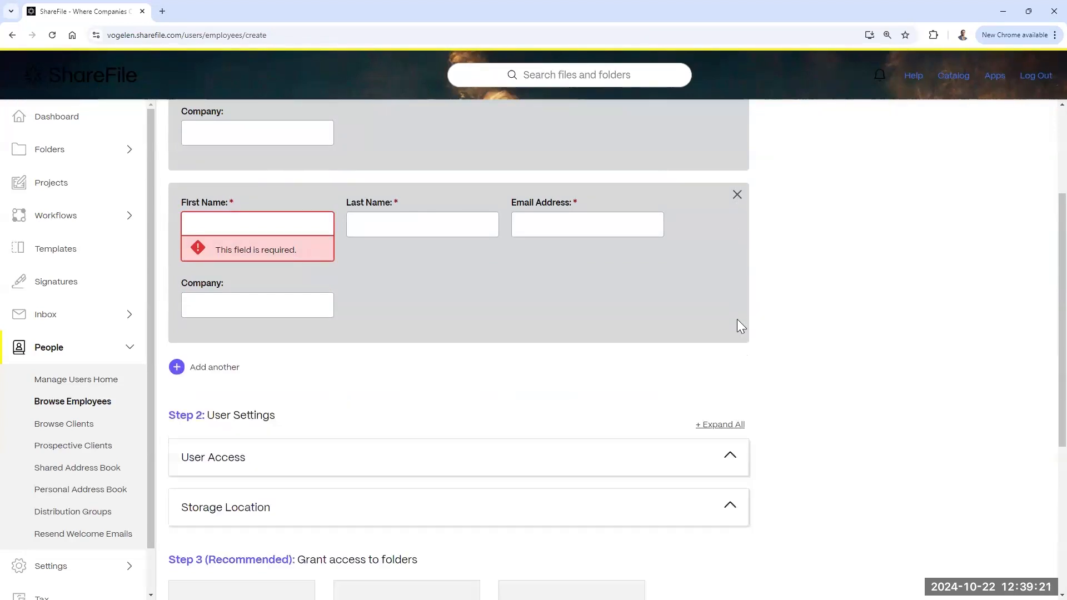
left_click(738, 197)
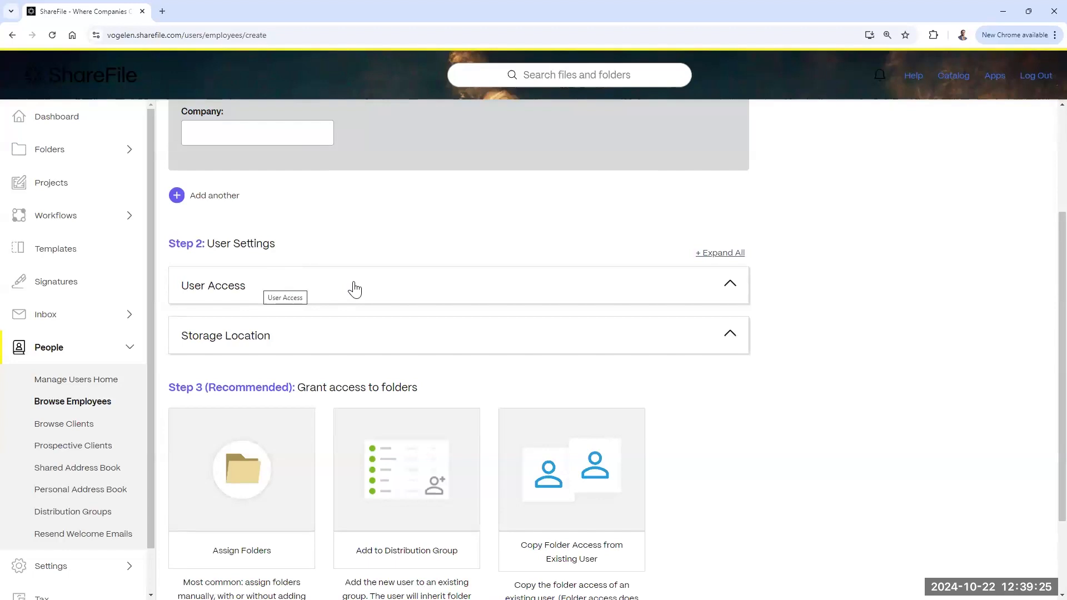
scroll(370, 272, "up", 3)
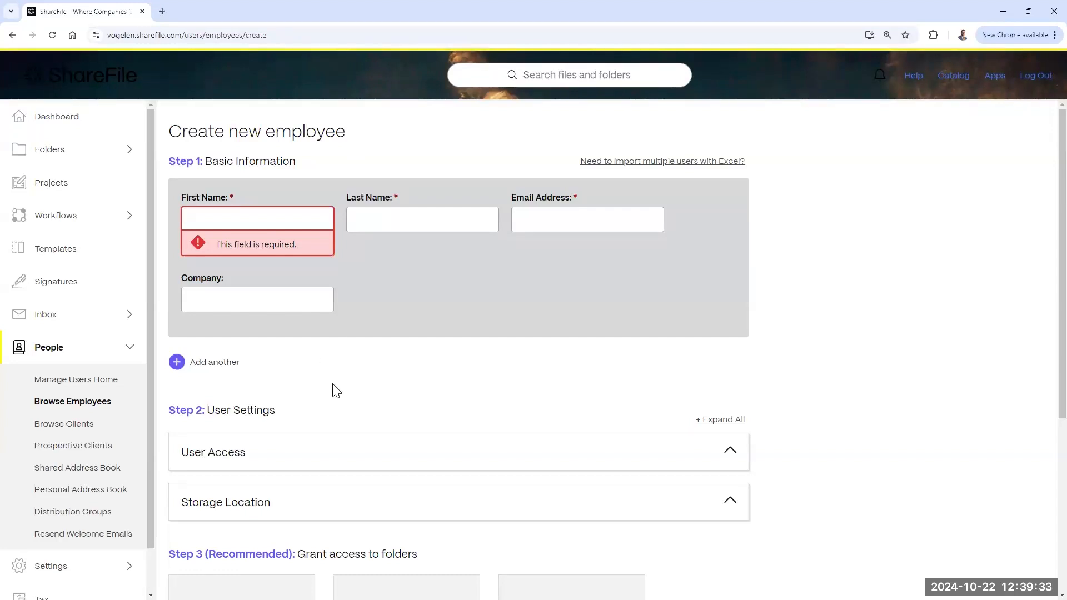
Step: Expand User Access and scroll the permissions, toggling Manage folder templates on and off
left_click(291, 458)
scroll(383, 274, "down", 3)
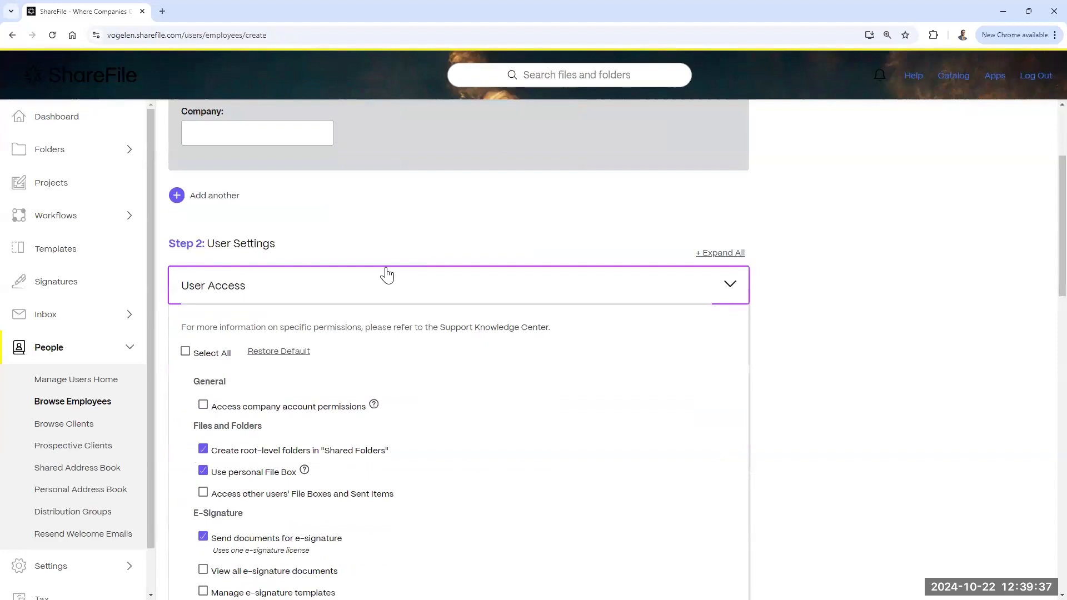
scroll(389, 275, "down", 1)
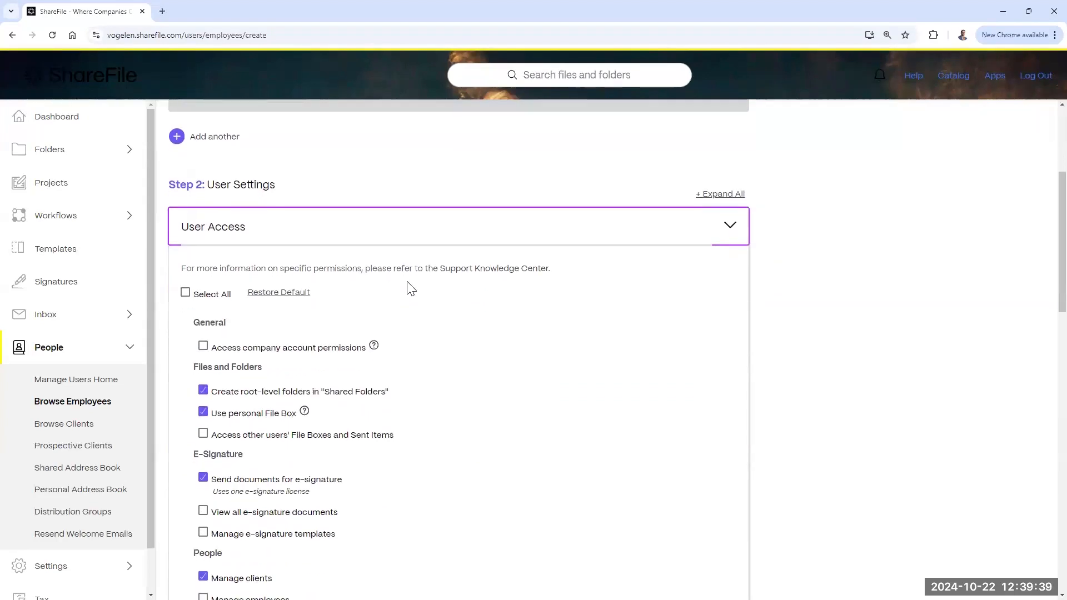
scroll(407, 286, "down", 2)
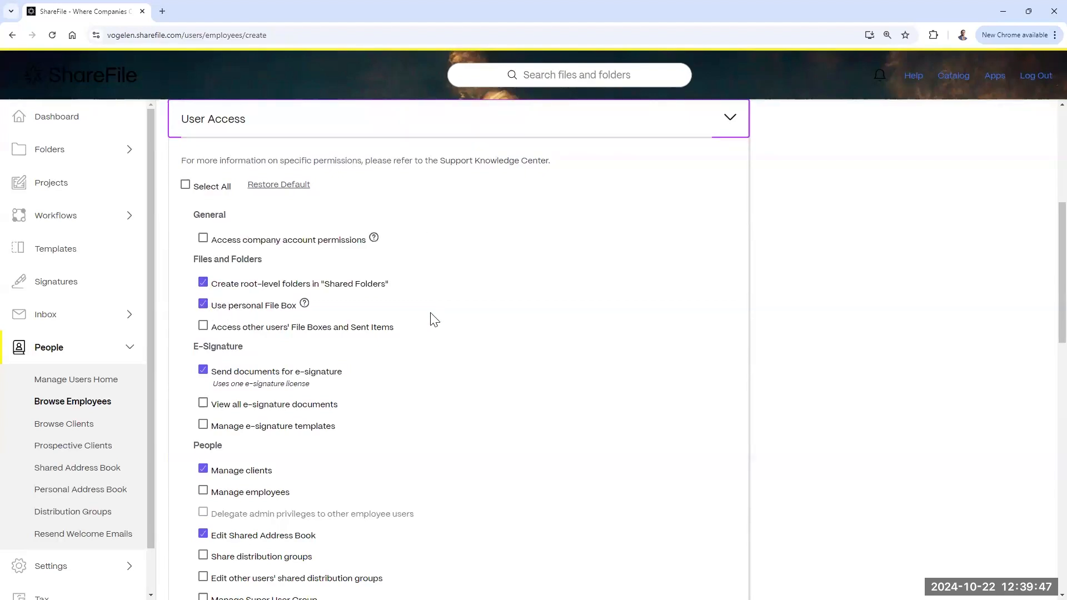
scroll(435, 320, "down", 3)
scroll(432, 320, "down", 4)
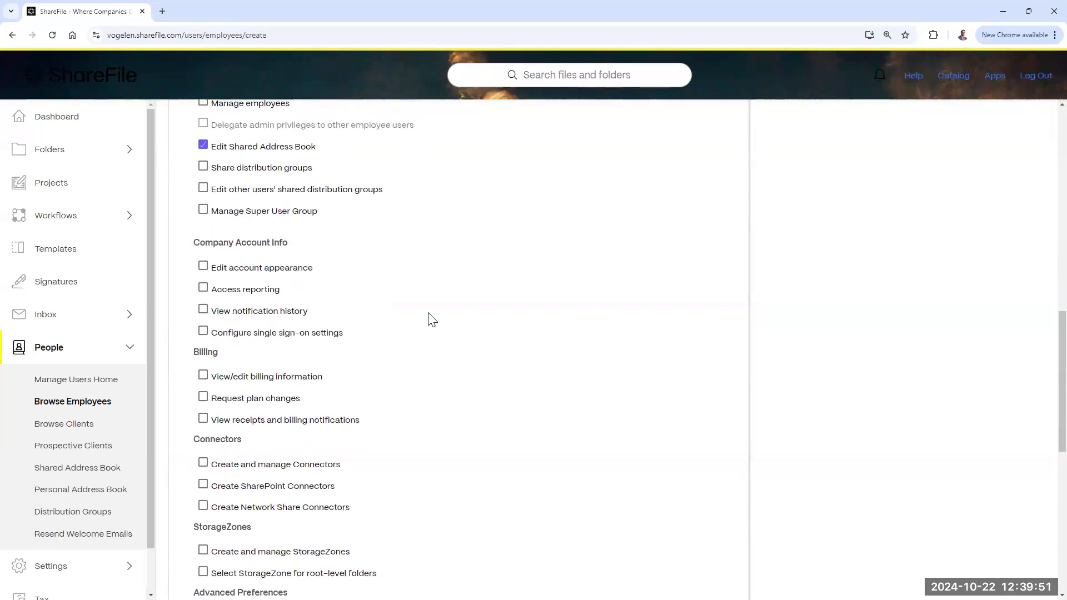
scroll(432, 320, "down", 3)
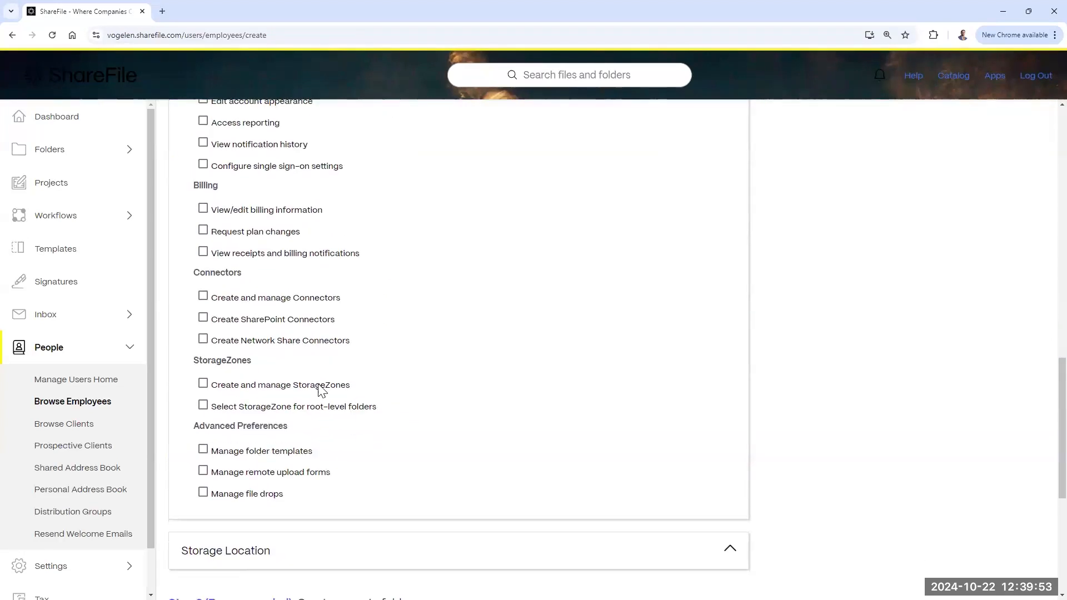
left_click(203, 450)
left_click(204, 449)
Step: Grant Access reporting and Edit account appearance, then collapse User Access
scroll(212, 391, "up", 3)
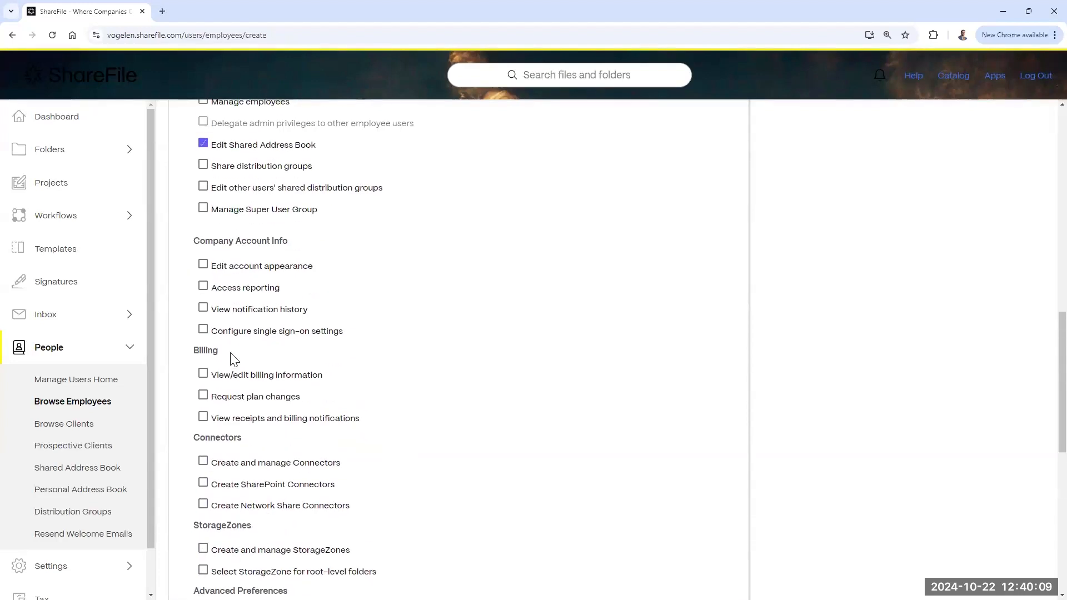
left_click(204, 288)
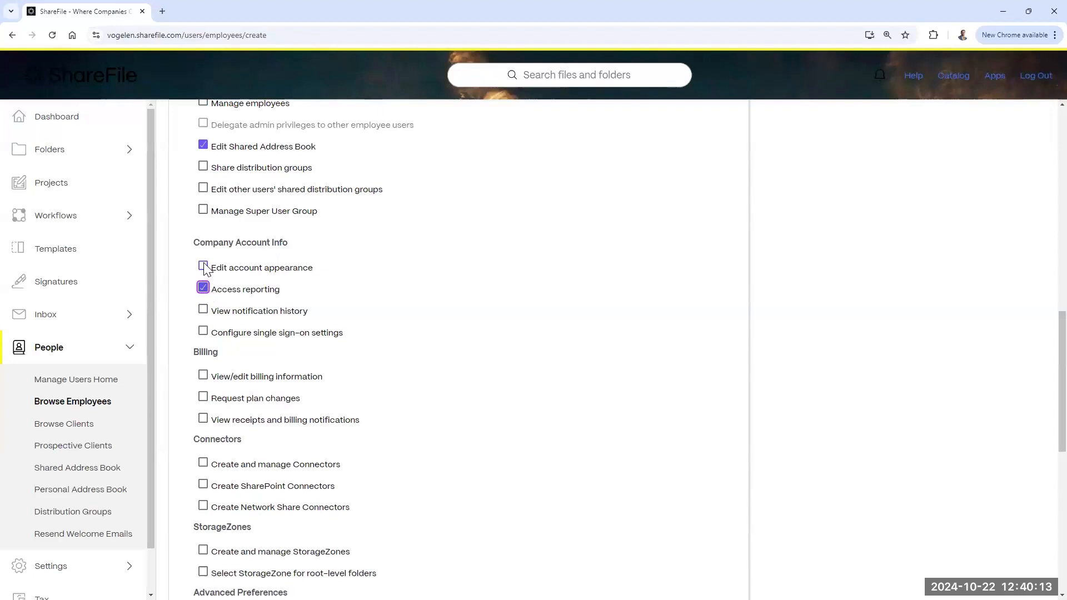
left_click(203, 266)
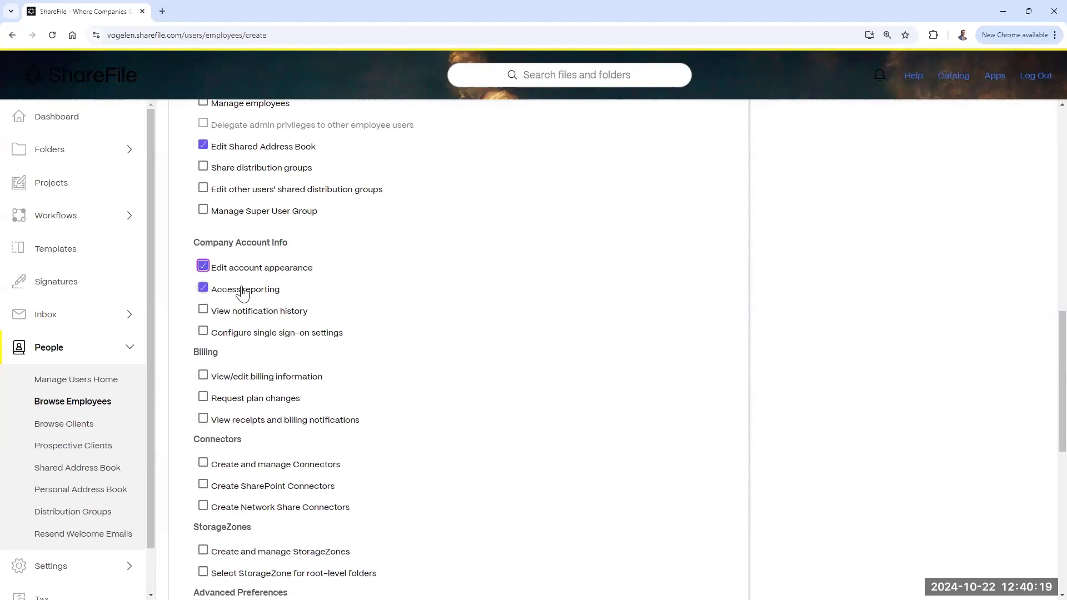
scroll(278, 277, "up", 8)
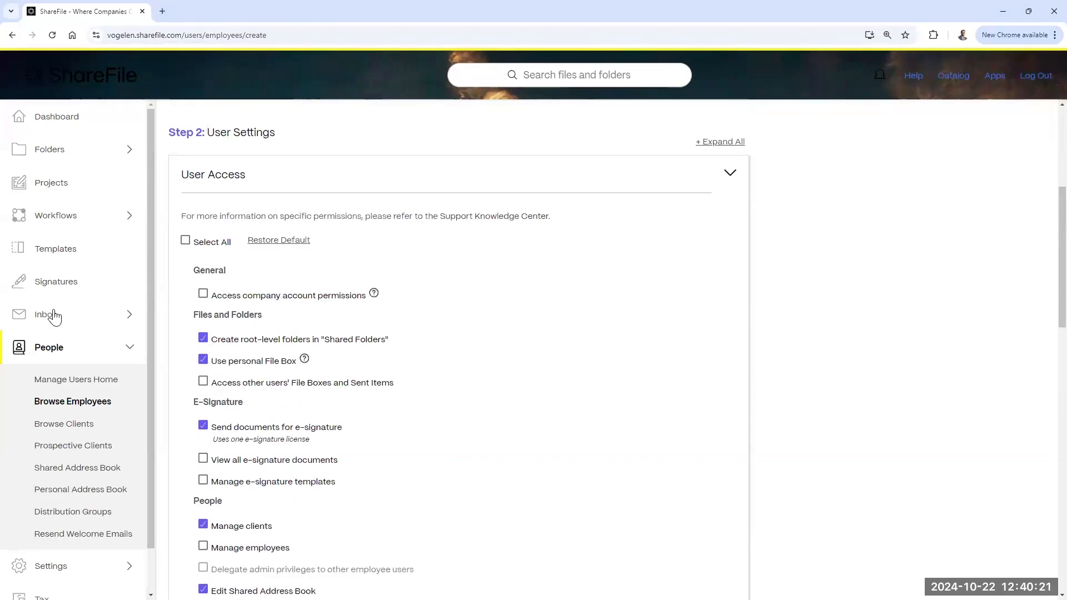
left_click(596, 183)
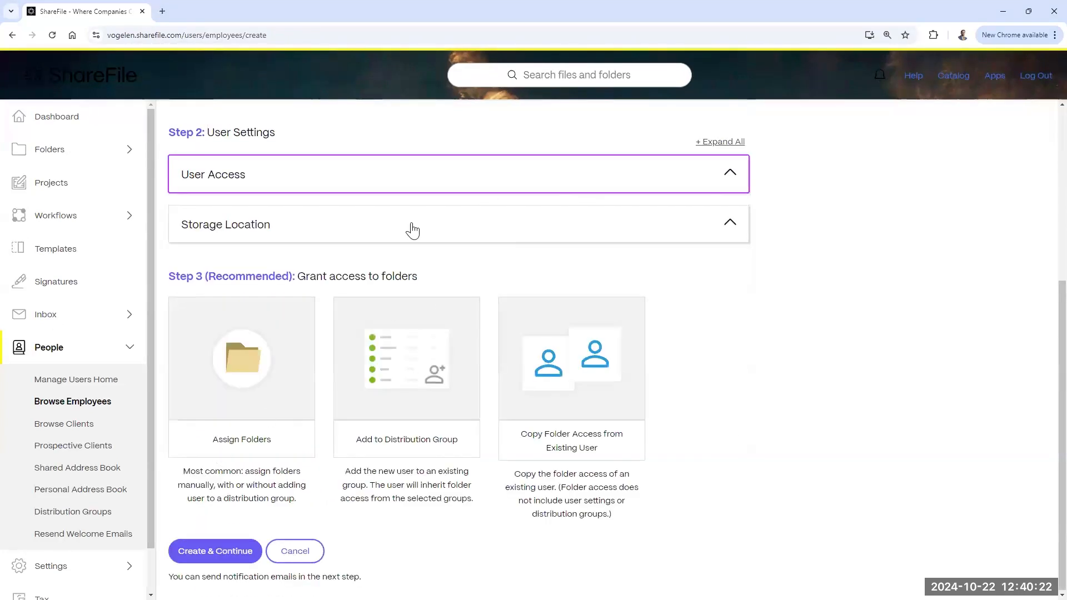
Step: Keep ShareFile US East as the StorageZone and preview Copy Folder Access without using it
left_click(368, 229)
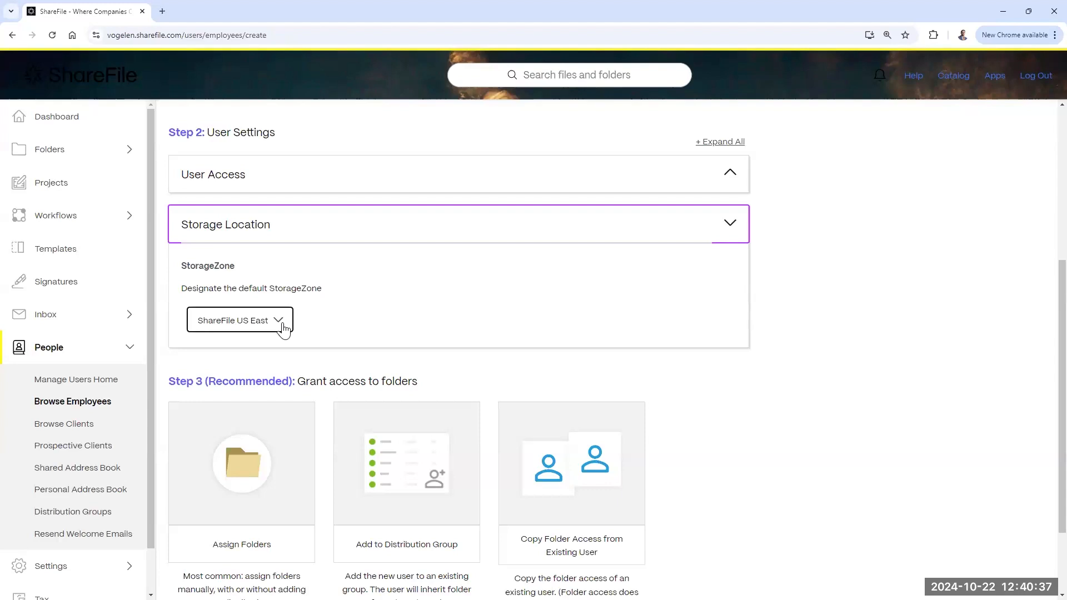
left_click(282, 328)
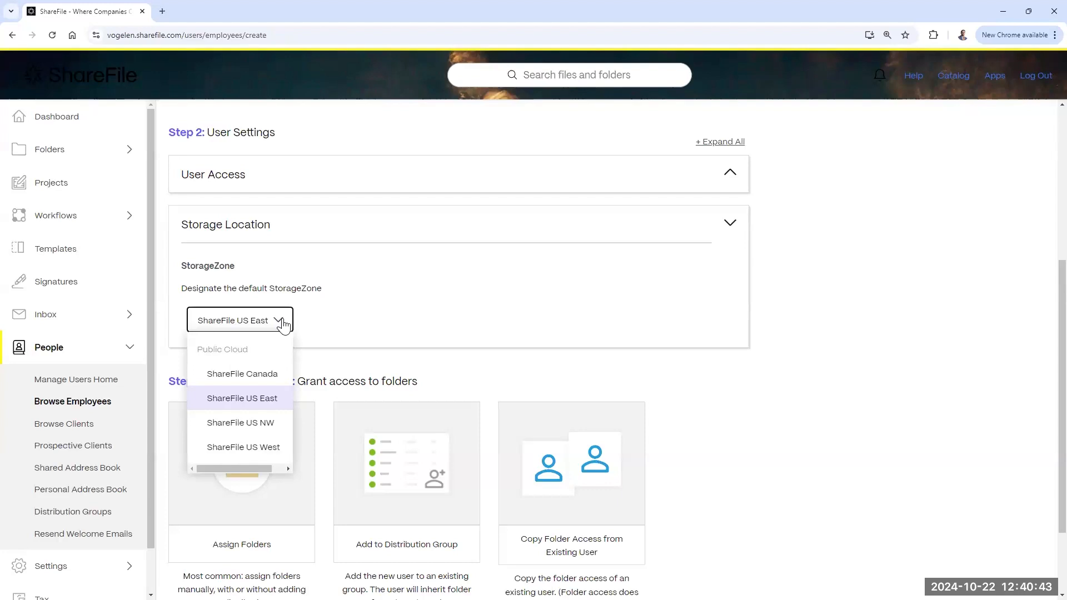
left_click(283, 324)
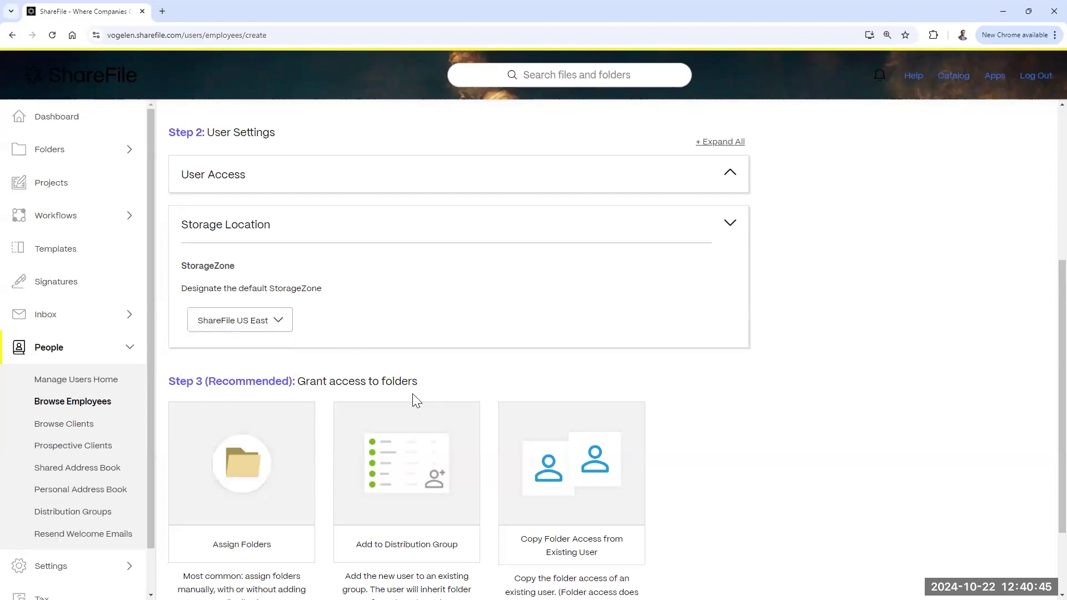
scroll(561, 340, "down", 2)
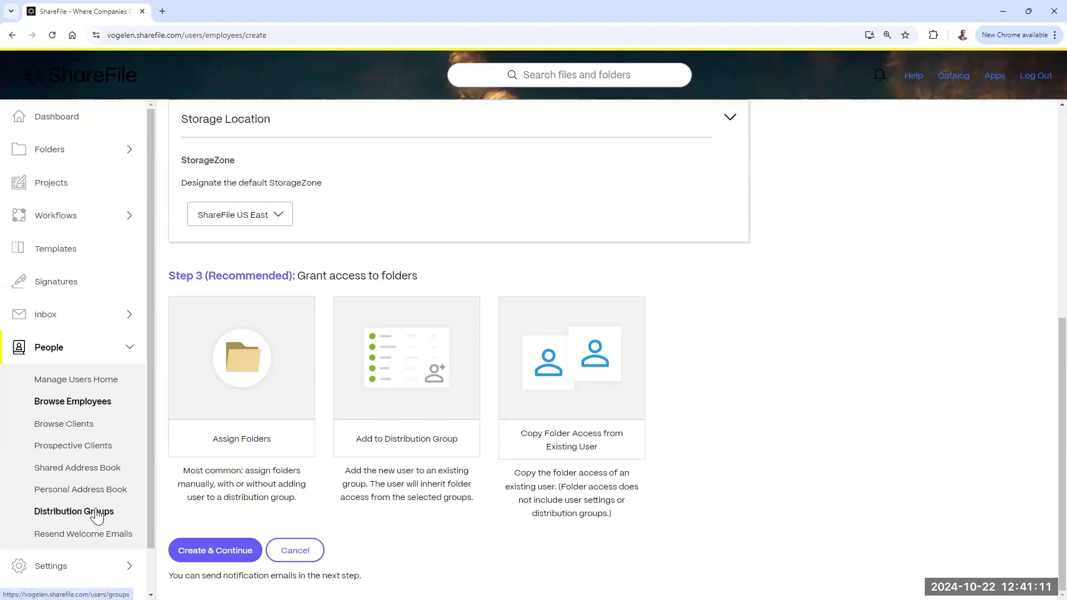
left_click(579, 380)
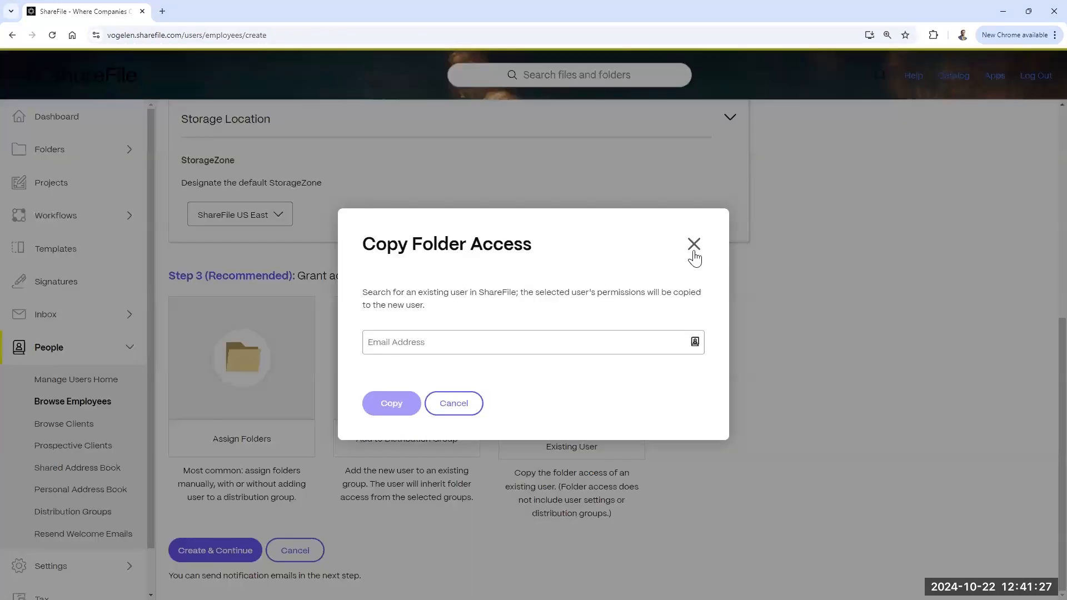
left_click(693, 252)
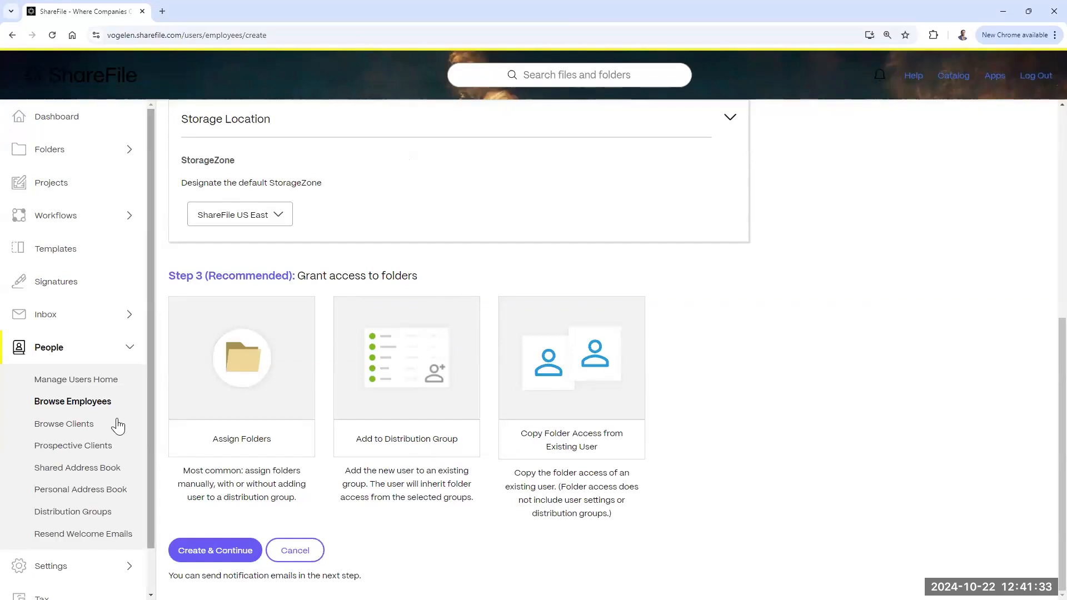
Step: Open Browse Clients, start a Create Client form, scroll through it, then cancel it
left_click(76, 428)
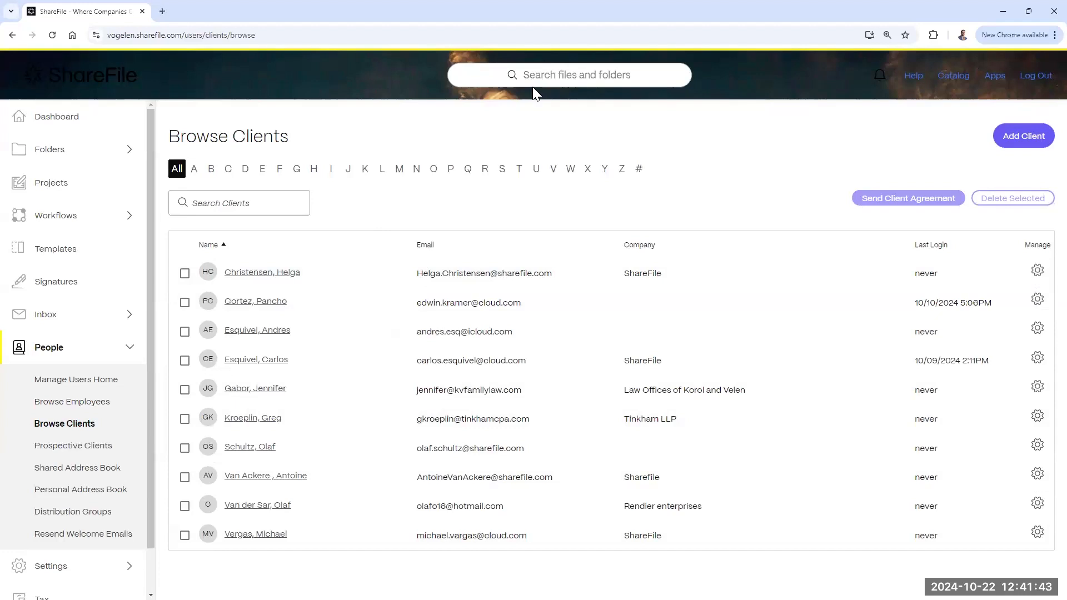
left_click(1006, 144)
scroll(654, 361, "down", 2)
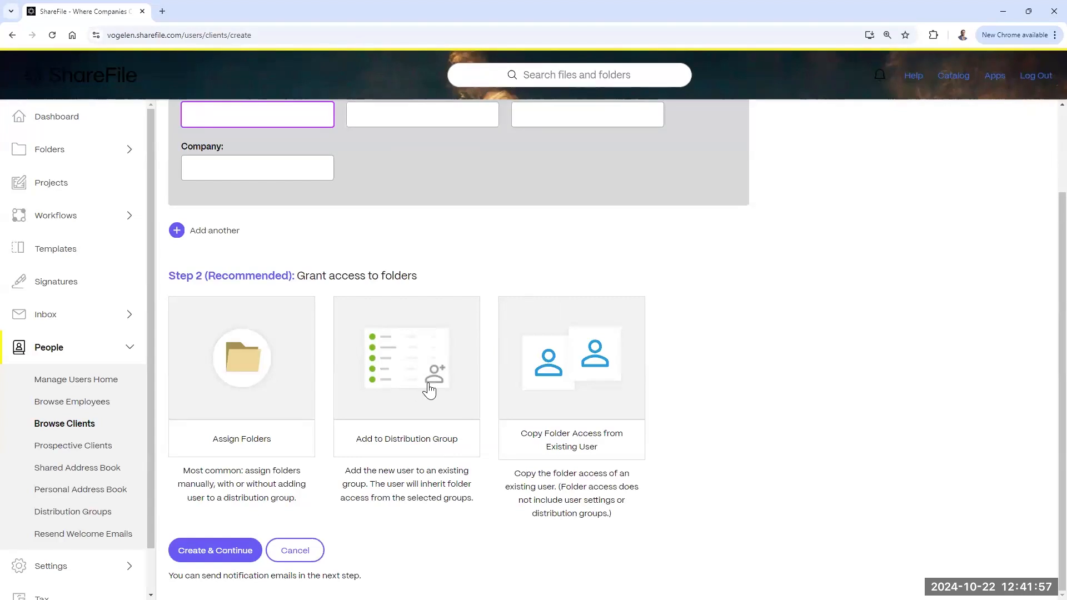
scroll(431, 385, "up", 2)
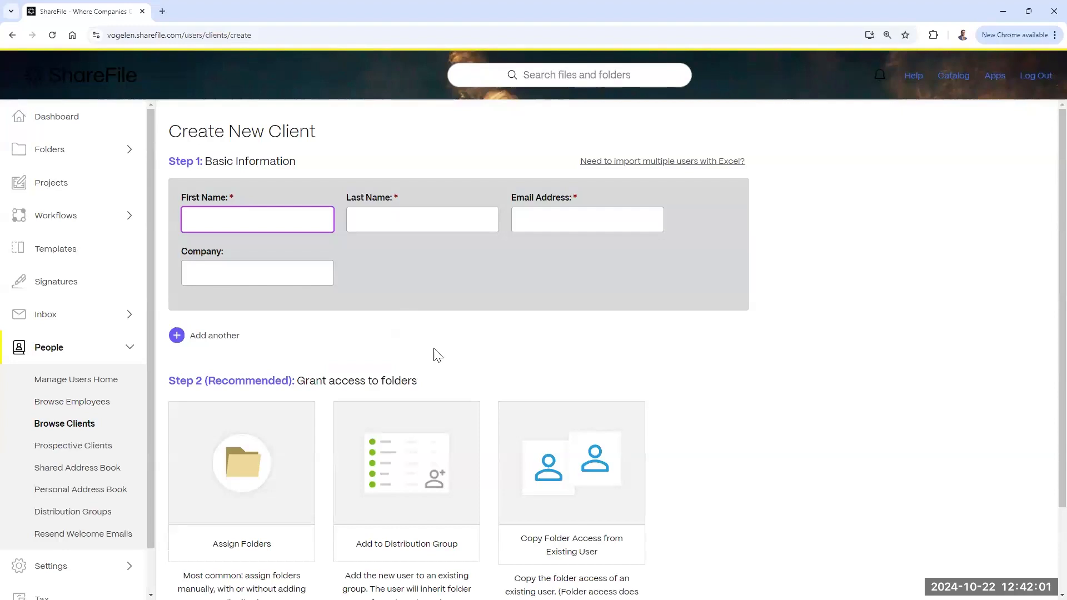
scroll(438, 356, "down", 2)
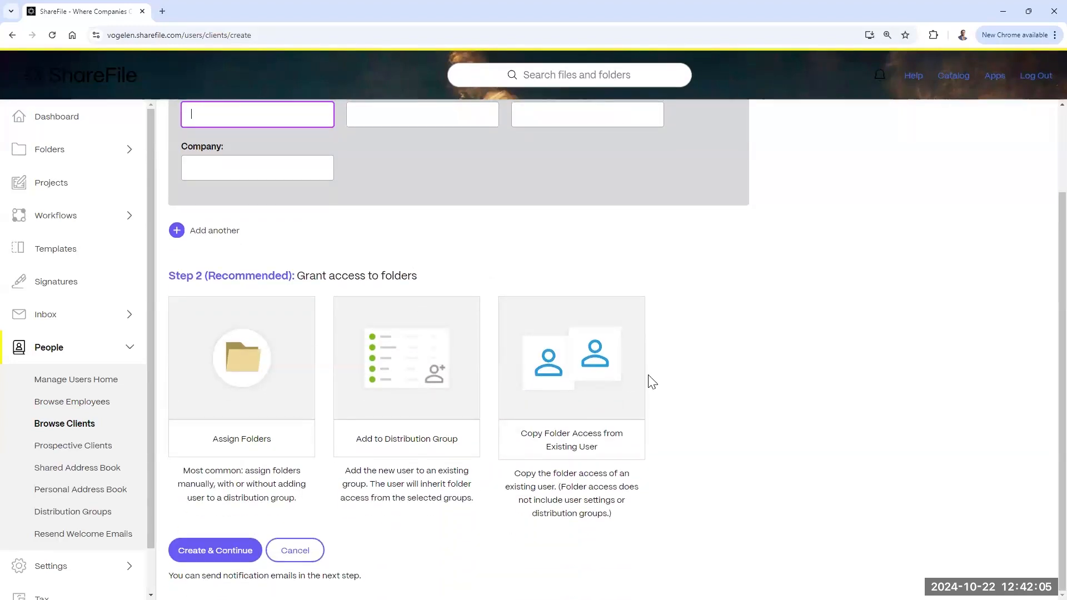
scroll(648, 381, "up", 2)
scroll(626, 208, "down", 1)
scroll(628, 211, "up", 1)
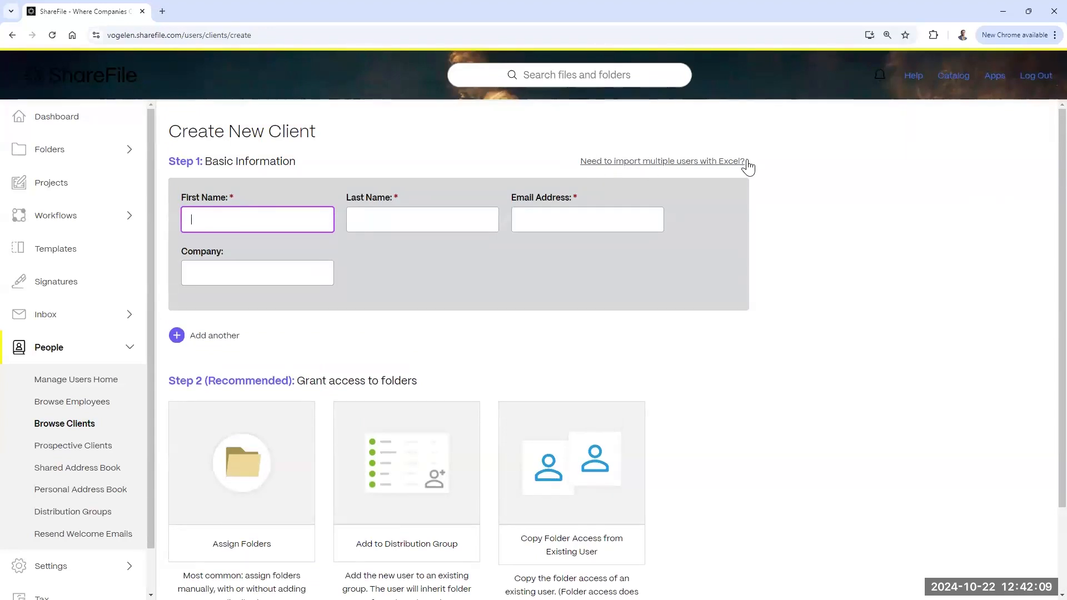
scroll(307, 493, "down", 2)
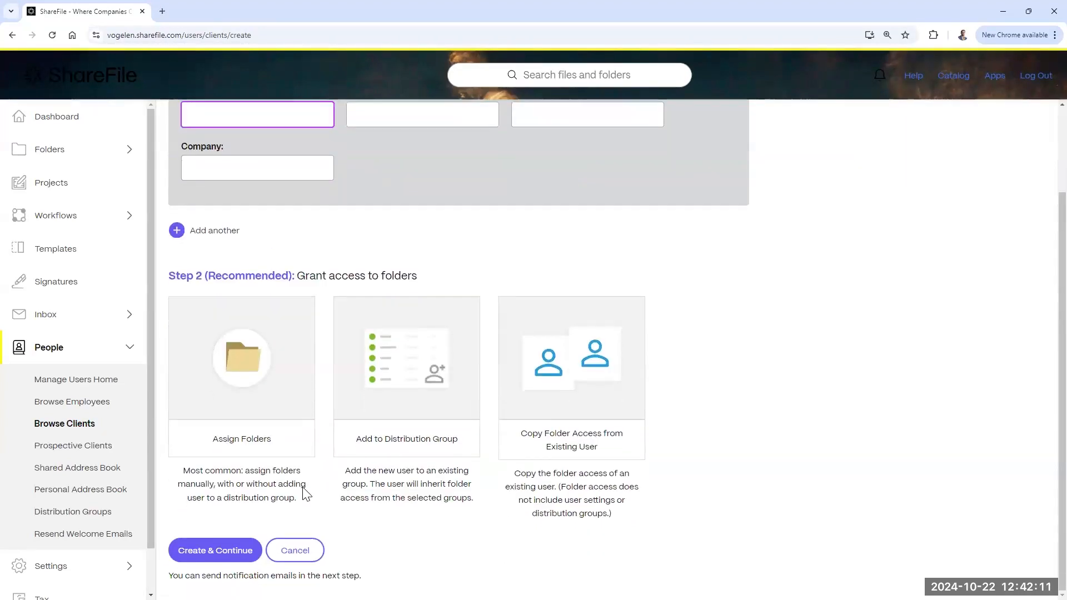
left_click(297, 551)
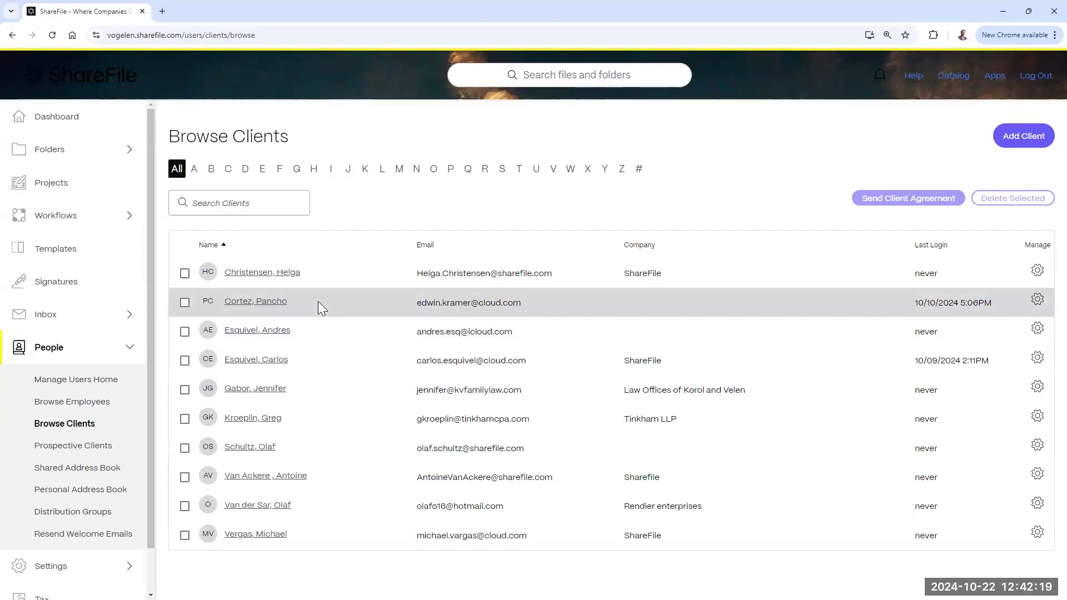
Step: Scroll through the second client's account details, then switch to Prospective Clients
left_click(1037, 303)
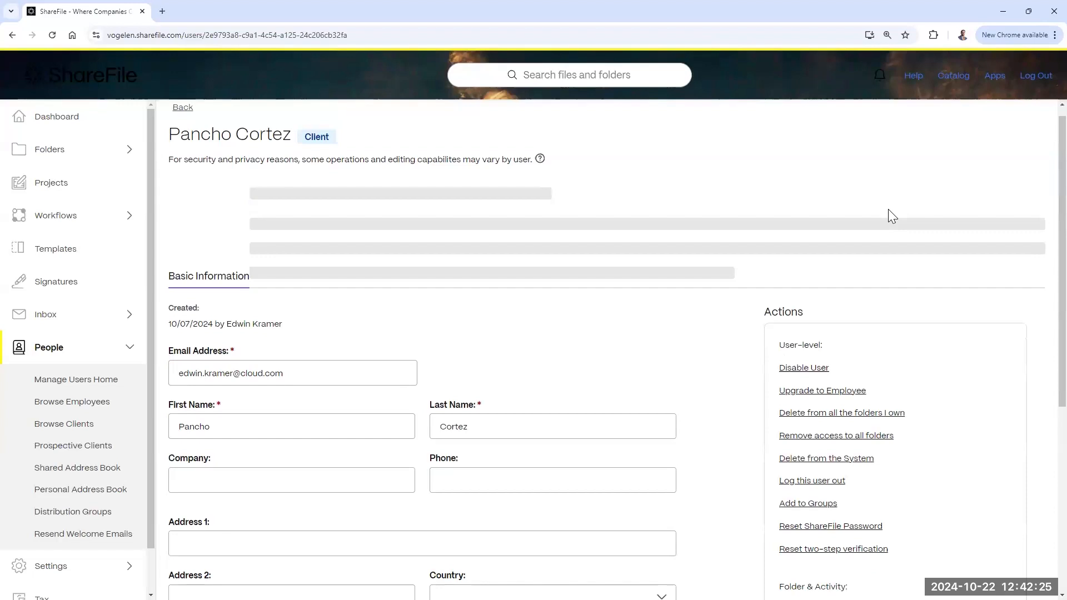
scroll(888, 211, "down", 2)
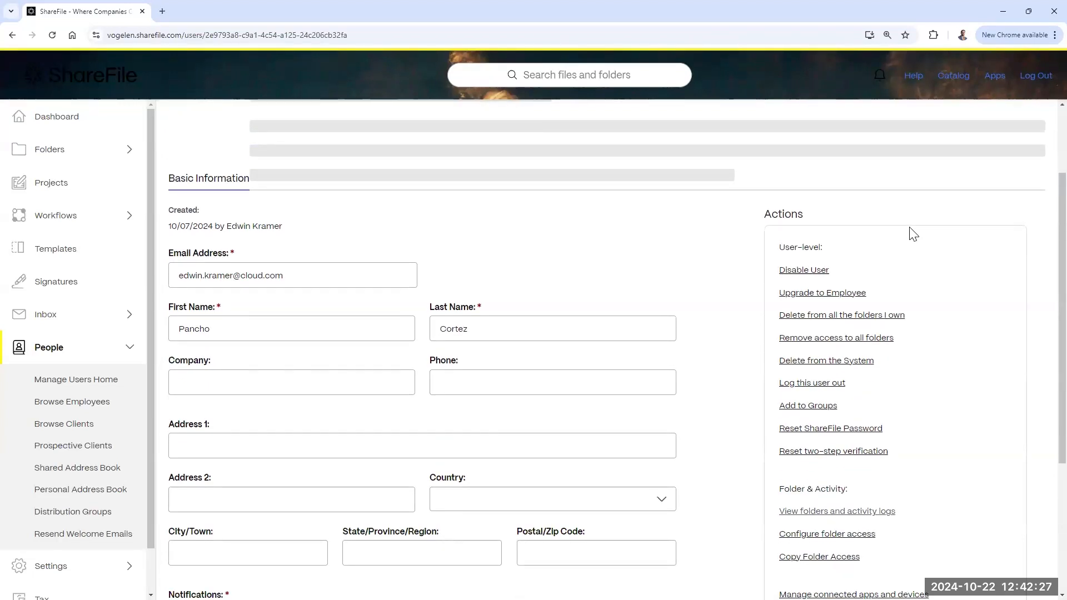
scroll(888, 202, "down", 2)
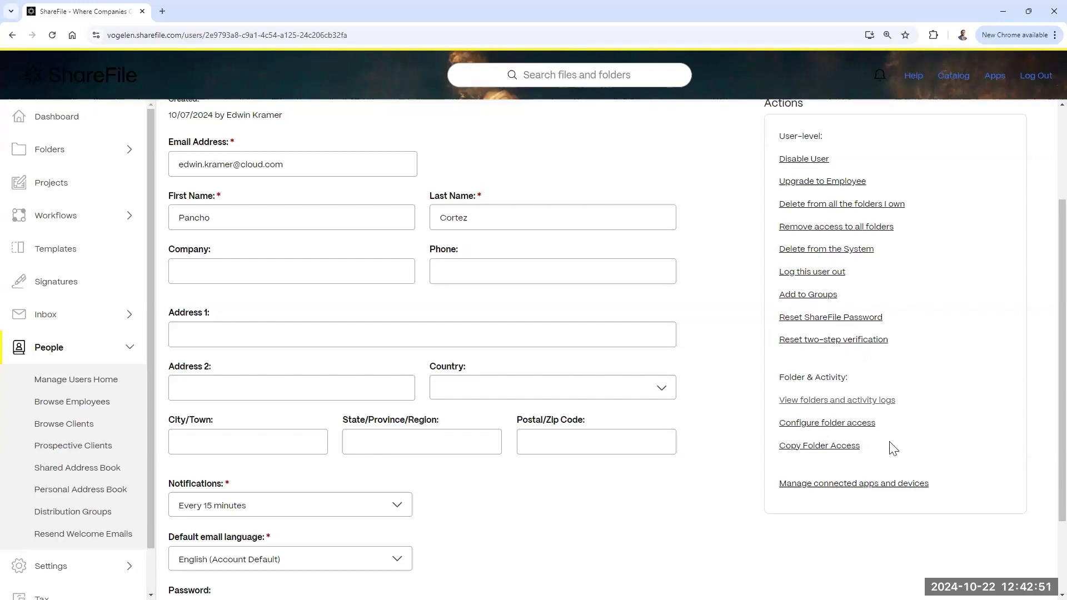
scroll(789, 434, "up", 3)
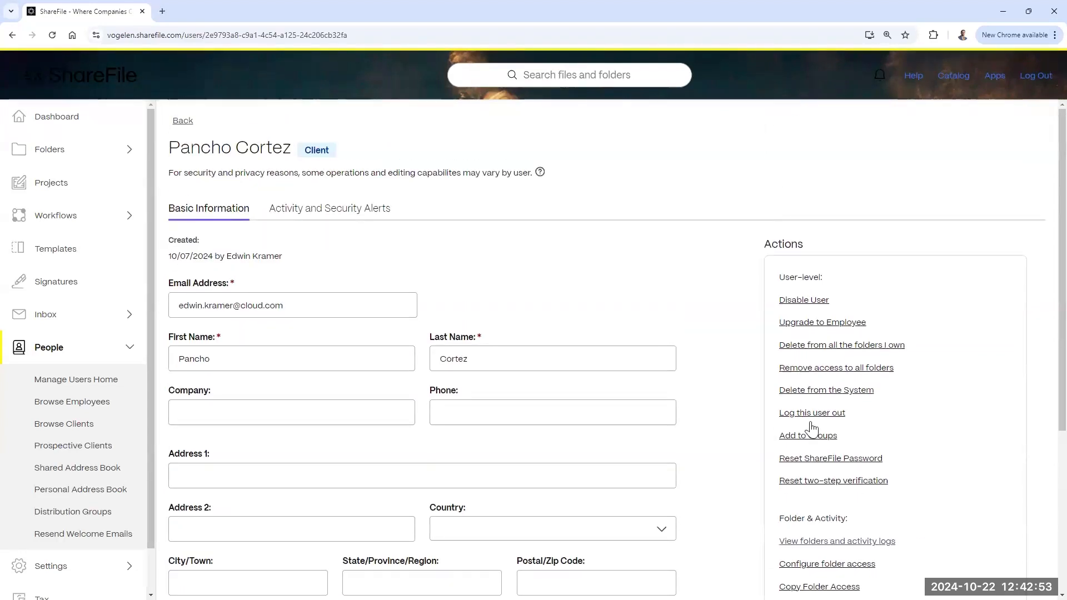
scroll(826, 321, "down", 4)
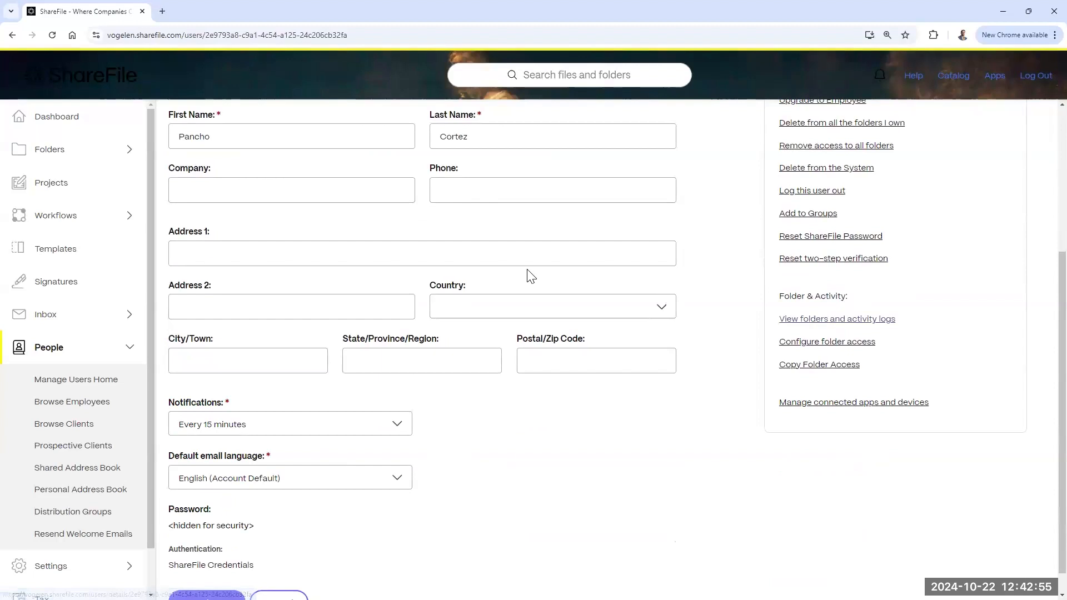
left_click(87, 447)
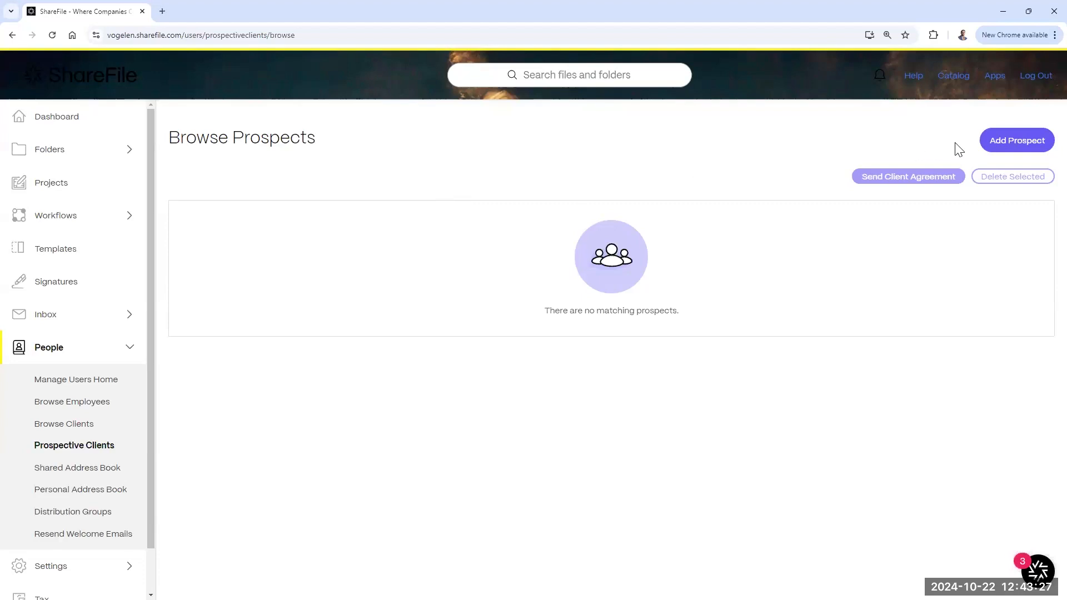
Step: Open Add Prospect, back out via Clients, and reopen Add Prospect from Prospective Clients
left_click(1008, 141)
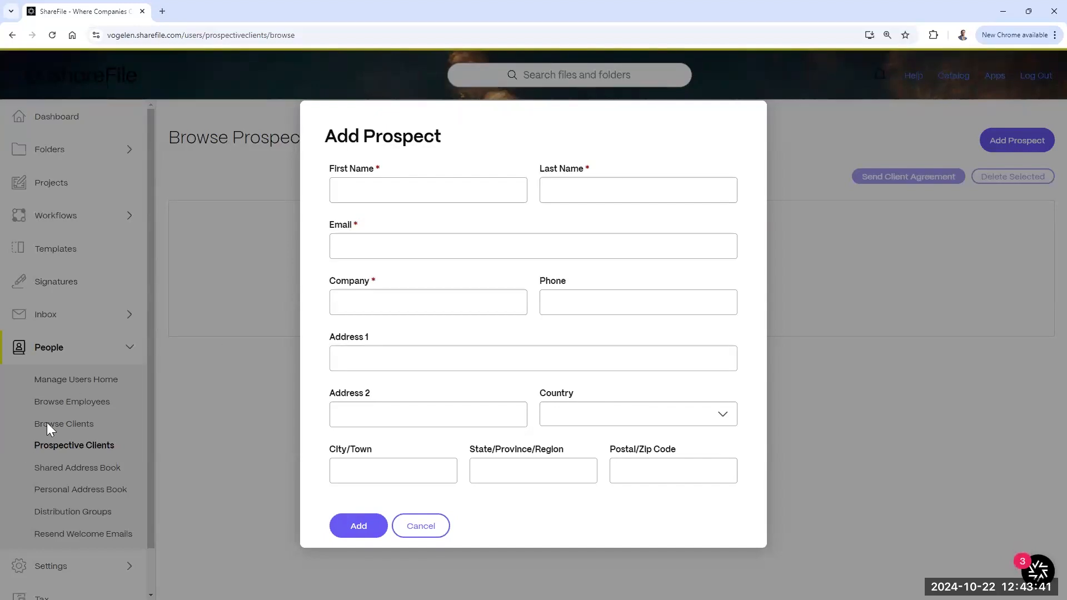
left_click(64, 425)
left_click(63, 426)
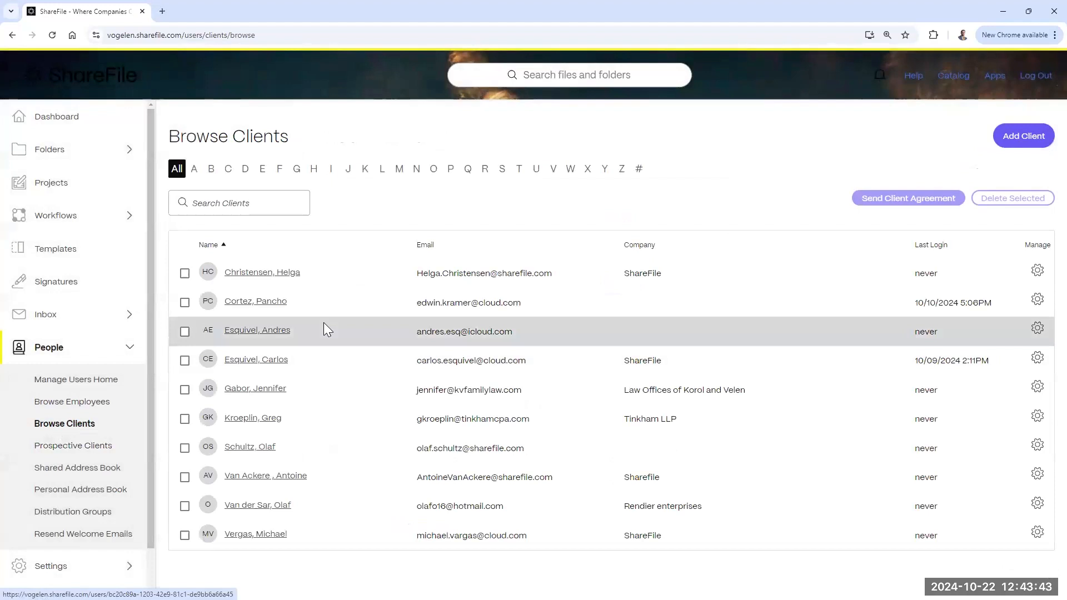
left_click(66, 451)
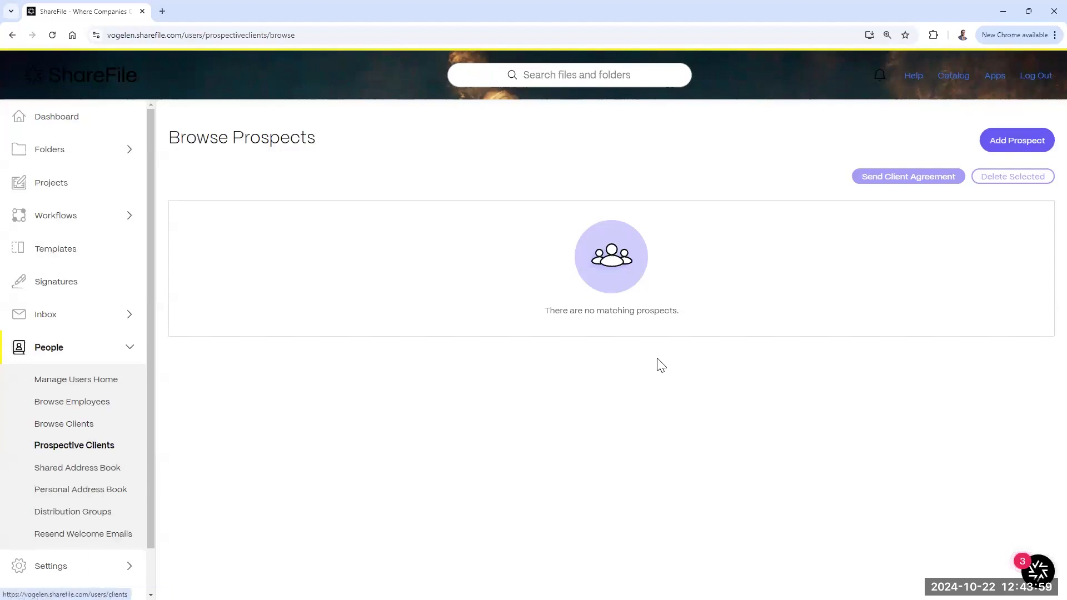
left_click(1017, 142)
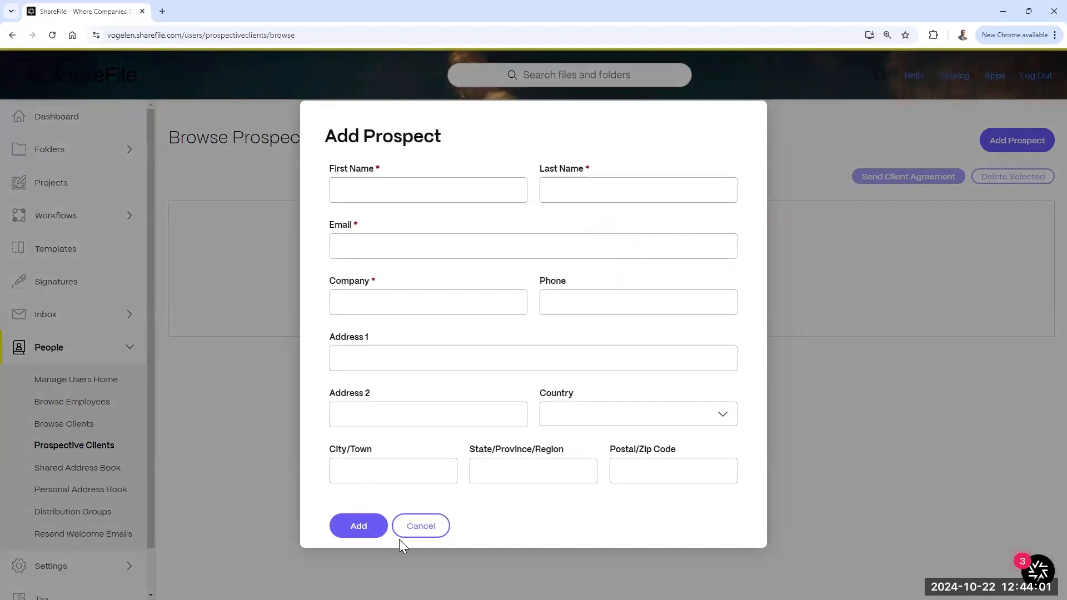
Step: Enter the prospect's first name, last name and e-mail, and company Sharefile
left_click(398, 192)
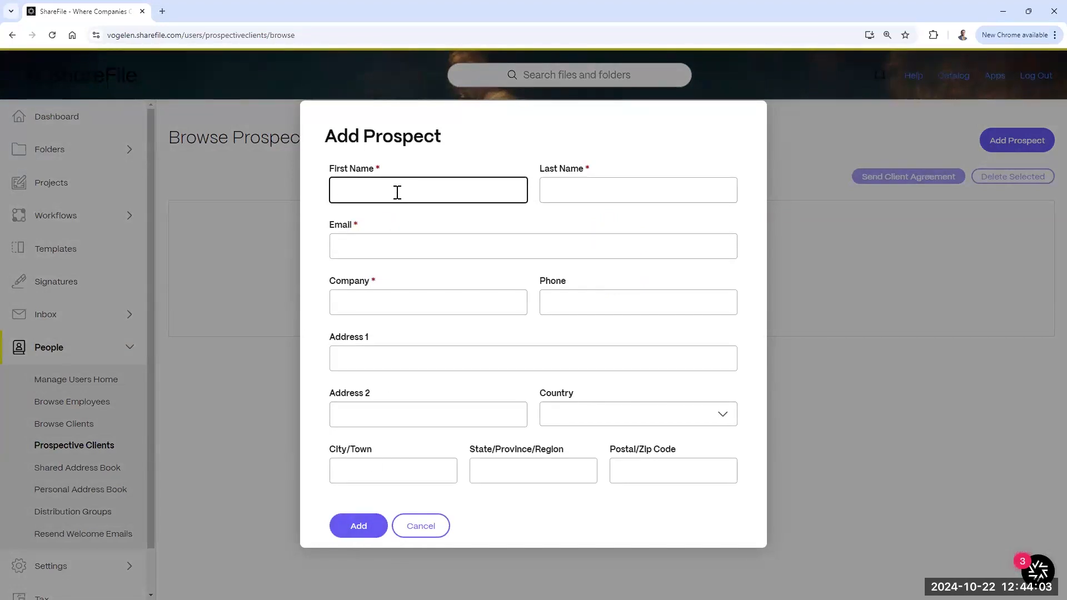
type("JUI")
left_click(565, 186)
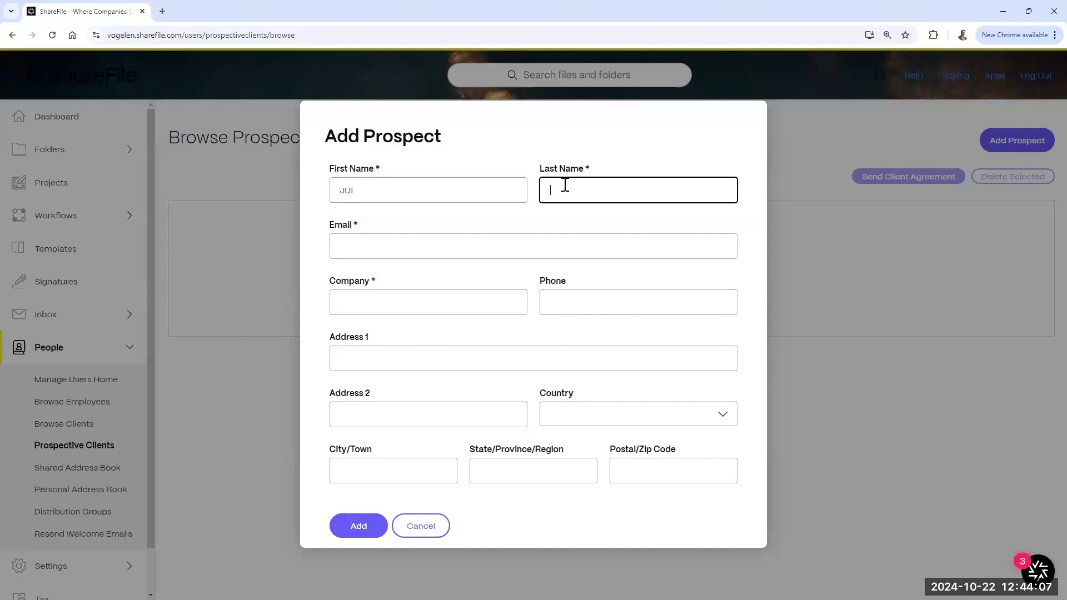
left_click(524, 249)
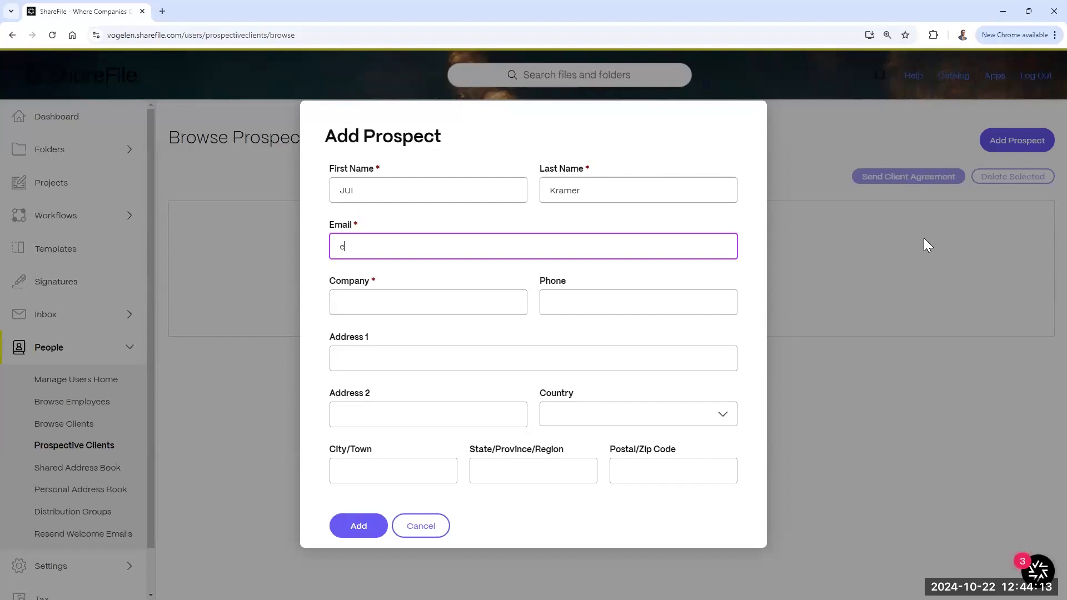
key("ctrl+a")
left_click(431, 305)
left_click(450, 249)
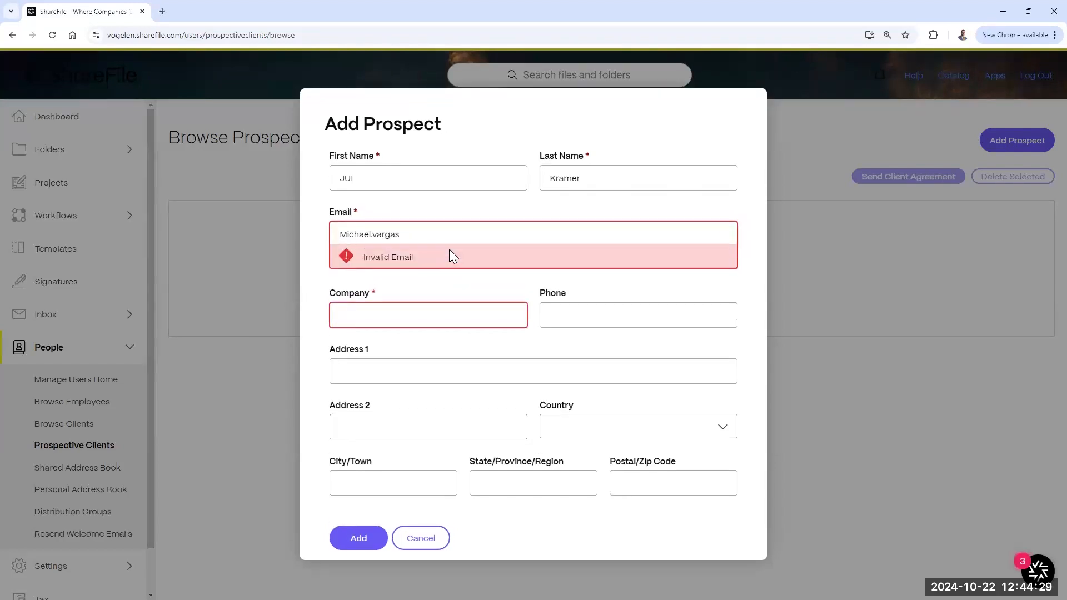
type("@c")
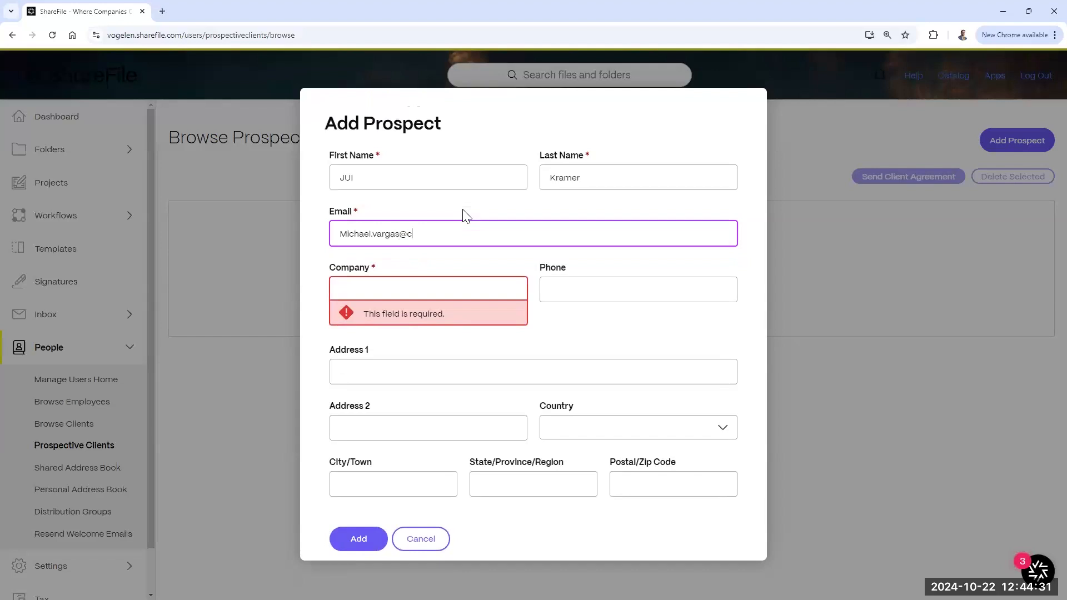
type("loud.com")
left_click(391, 286)
type("Sharefile")
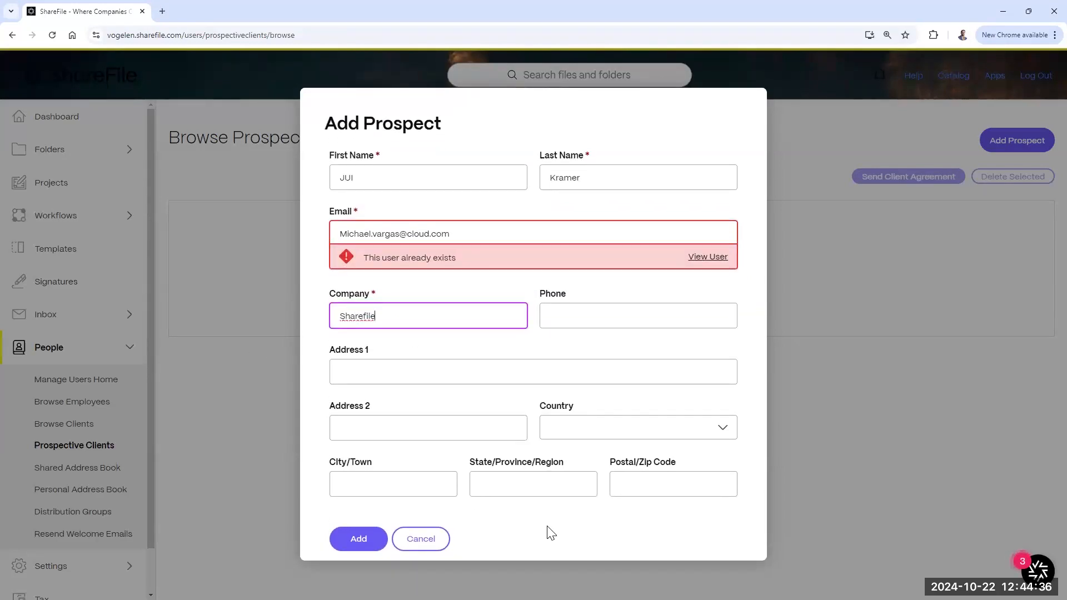
Step: Replace the e-mail, hit the 'user already exists' error on saving, and enter a different address
left_click(439, 256)
left_click(485, 235)
key("ctrl+a")
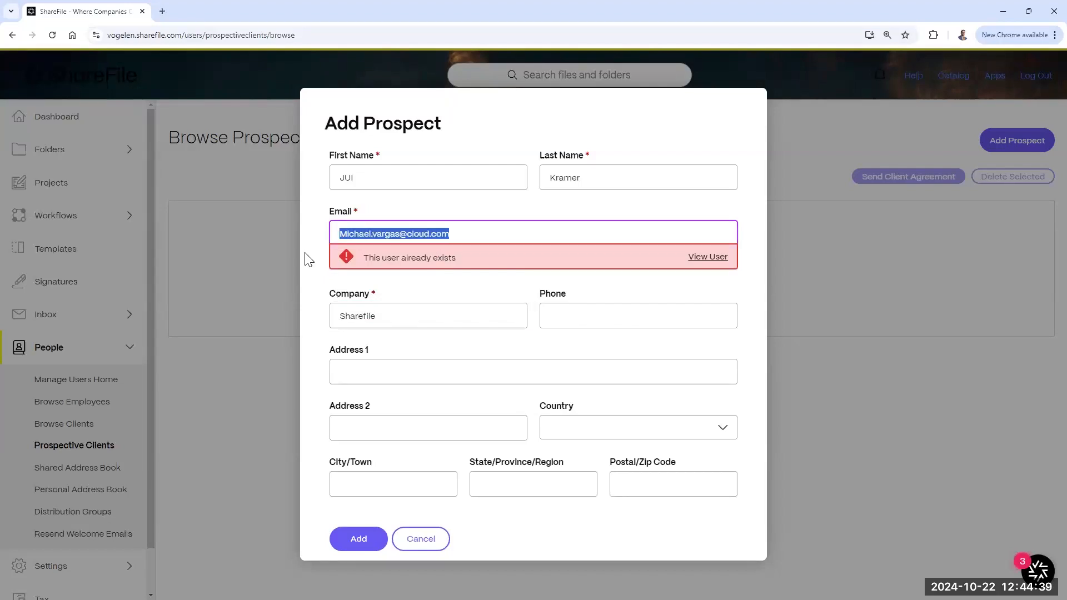
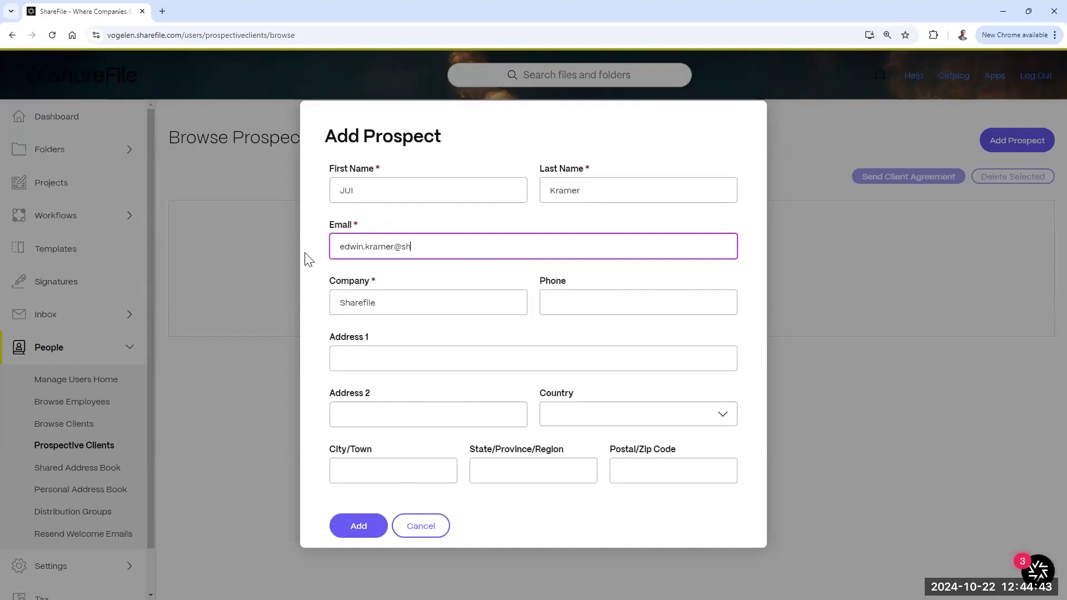
left_click(364, 527)
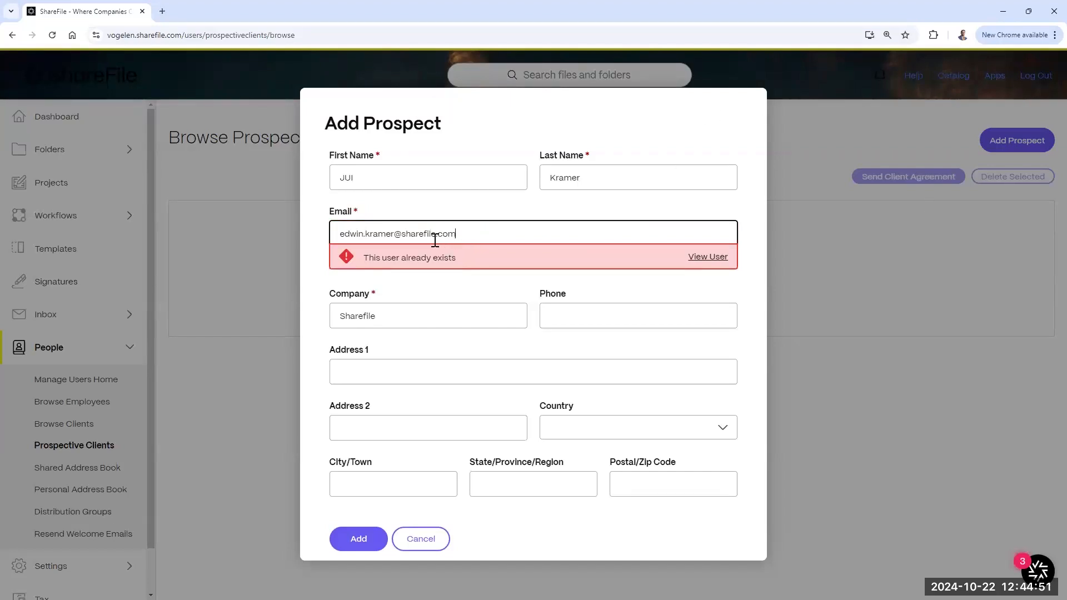
double_click(418, 233)
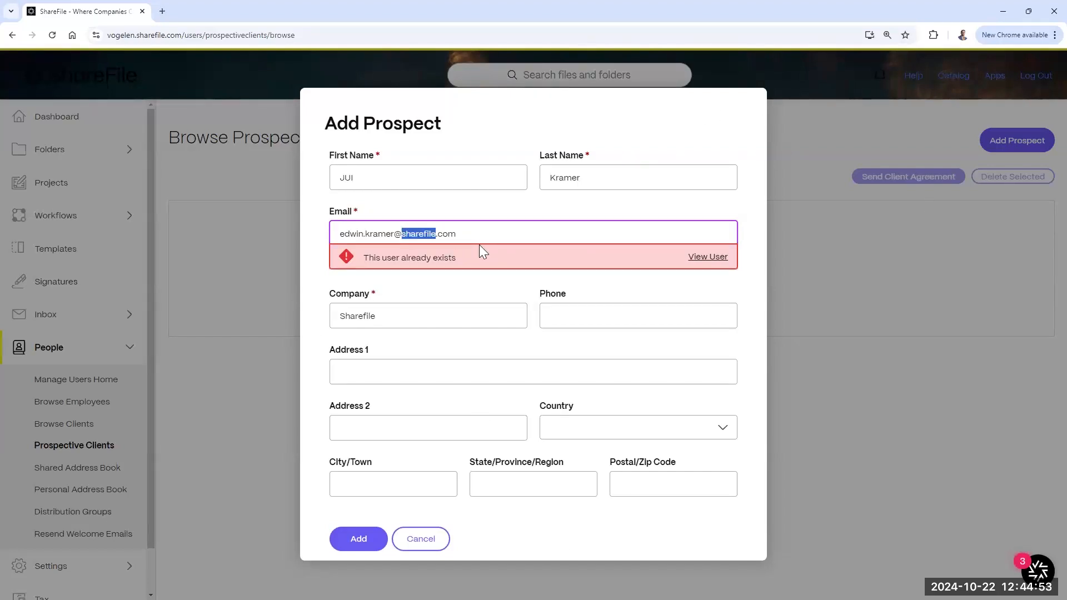
left_click_drag(490, 233, 252, 246)
key("BackSpace")
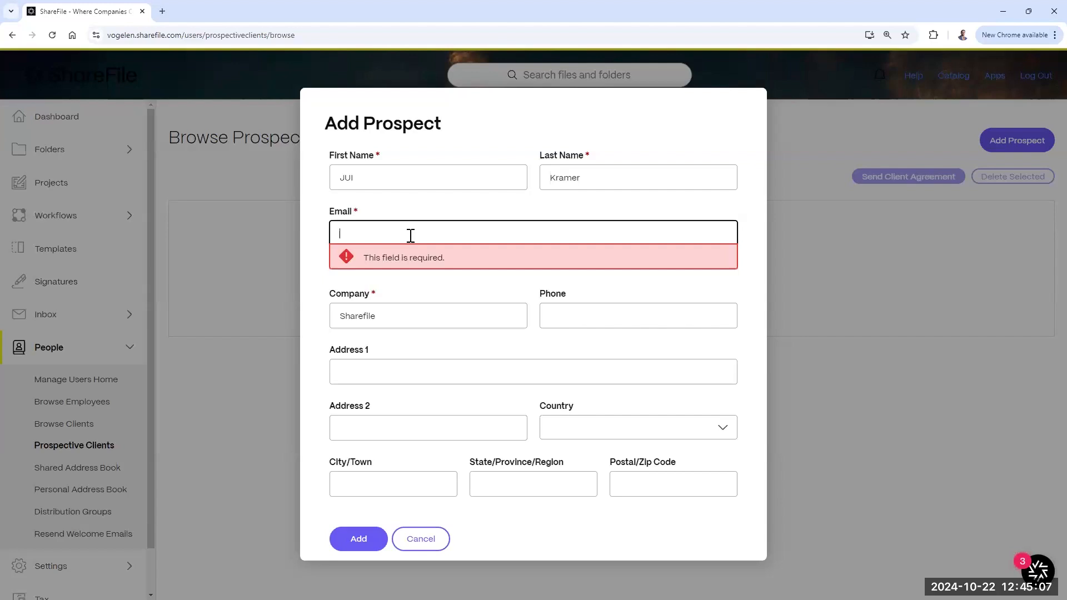
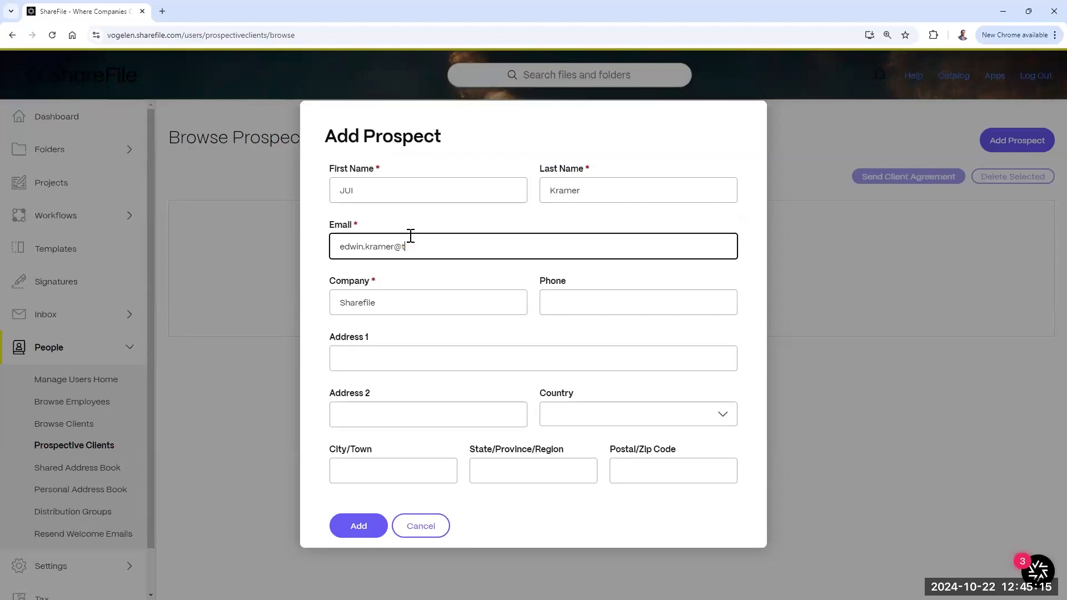
Step: Add the prospect, select it, and find Send Client Agreement has no templates
left_click(360, 528)
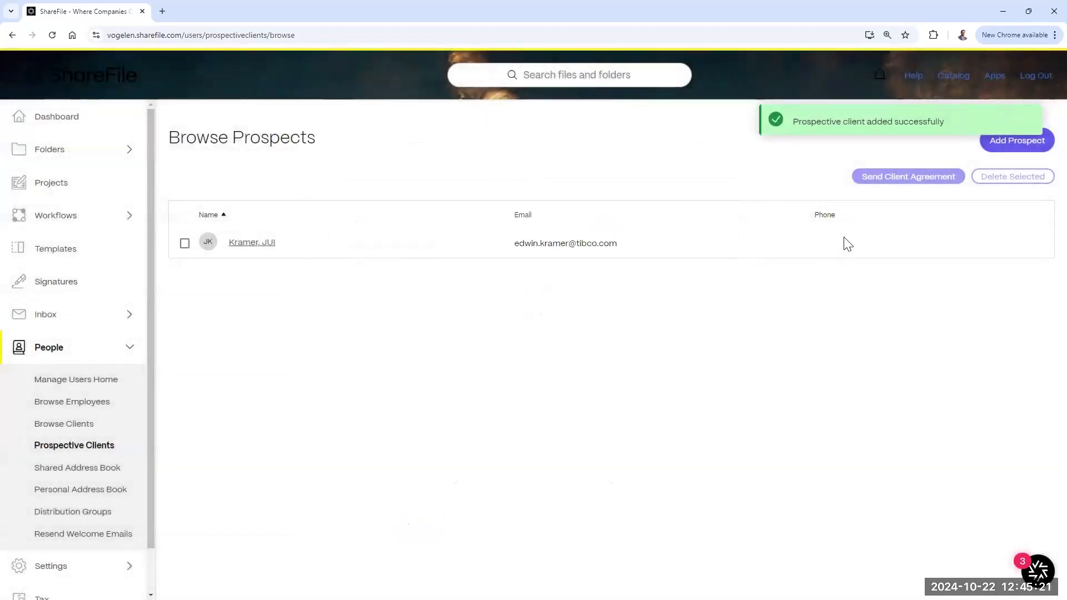
left_click(185, 243)
left_click(896, 175)
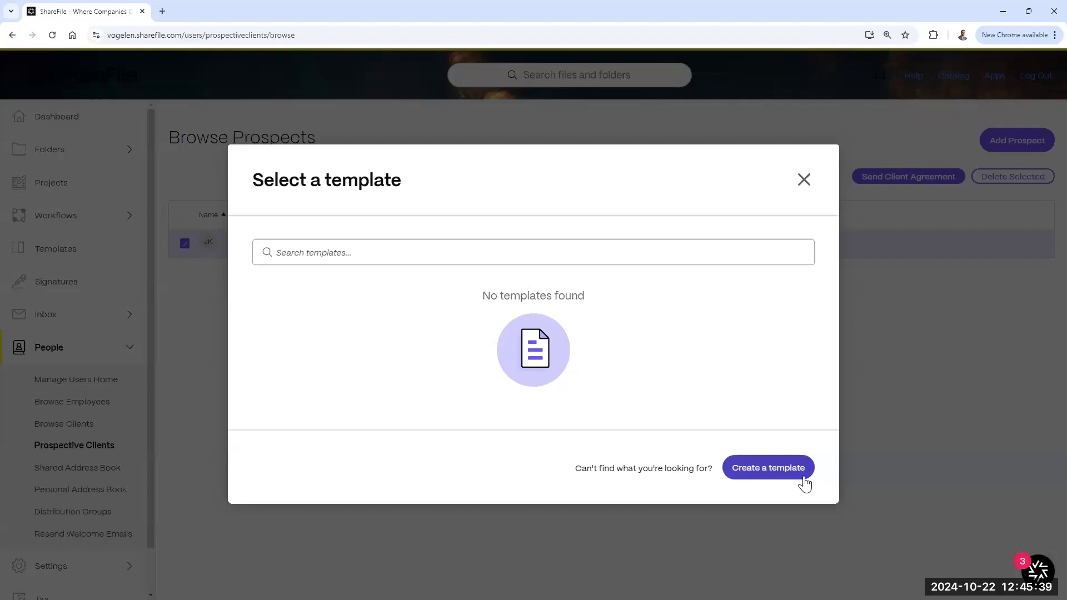
left_click(804, 181)
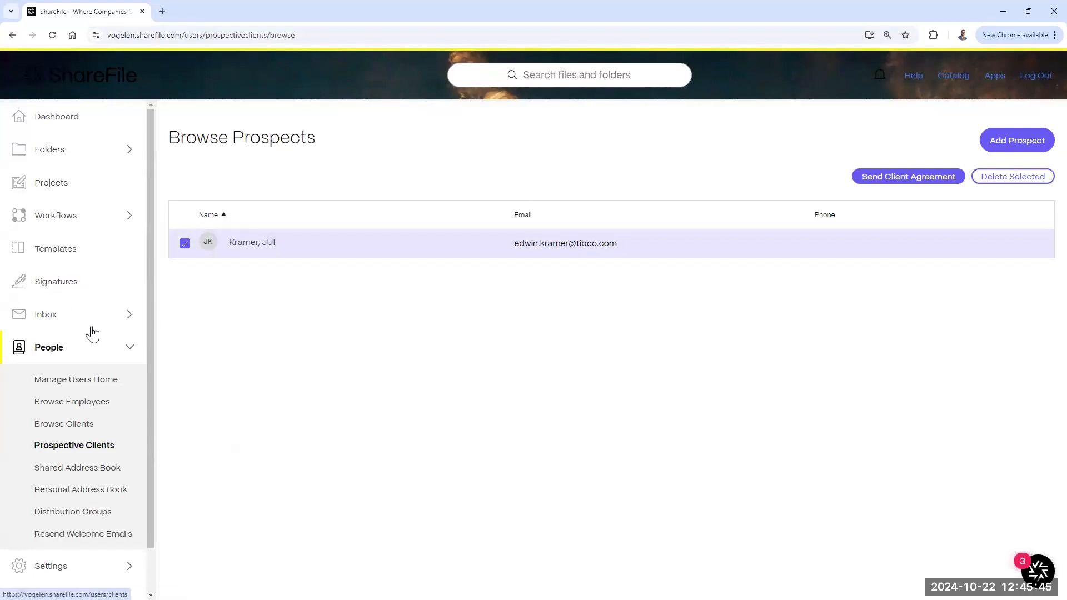
Step: View the Shared Address Book and Distribution Groups, previewing New Group without creating one
left_click(72, 471)
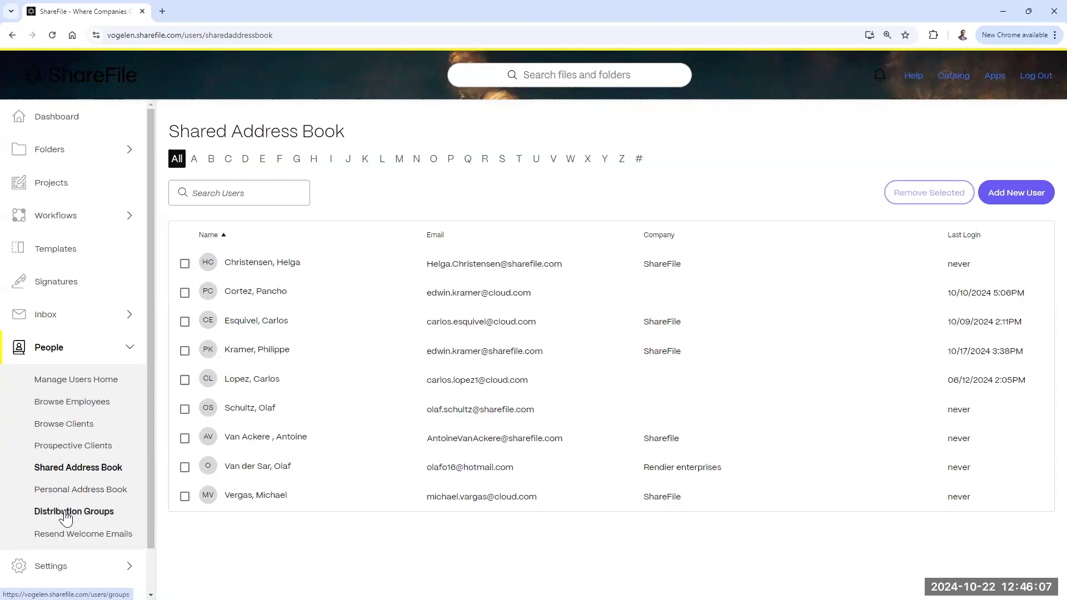
left_click(66, 512)
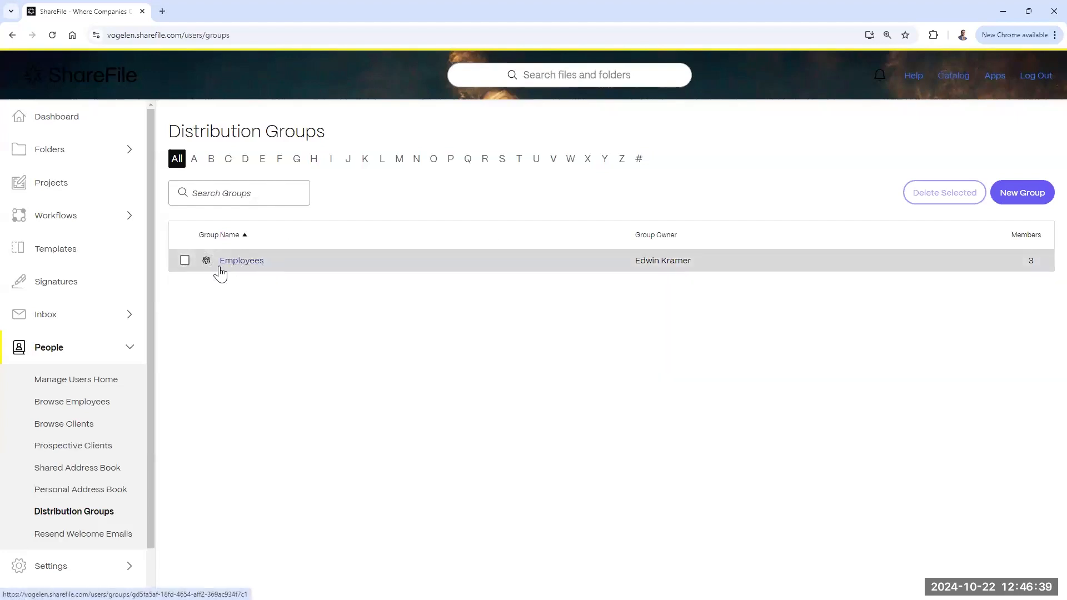
left_click(1024, 199)
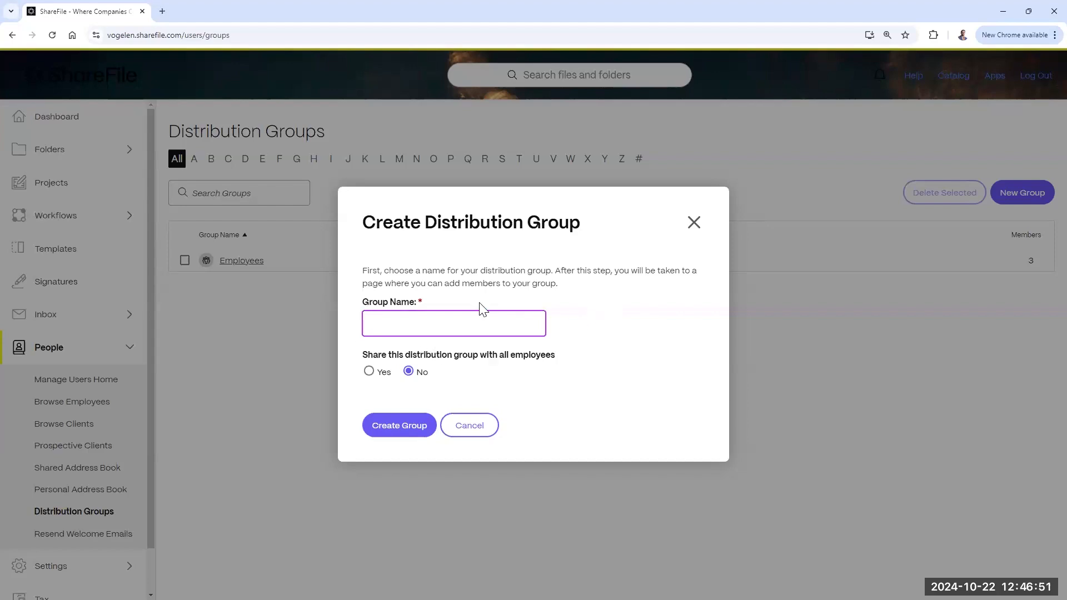
left_click(694, 222)
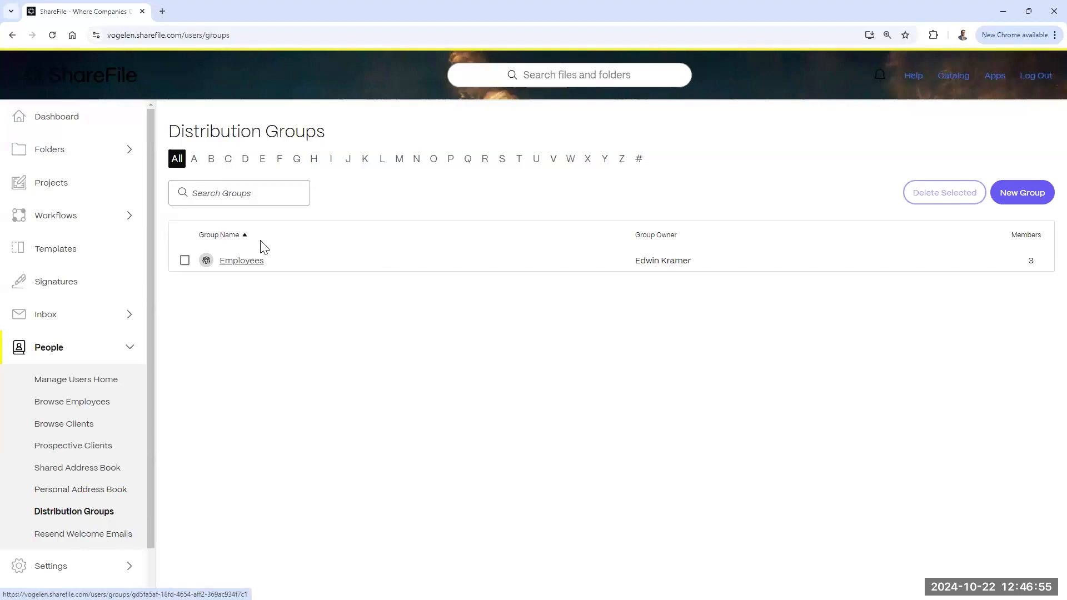
Step: Open Resend Welcome Emails and browse the address book for recipients without adding any
left_click(64, 535)
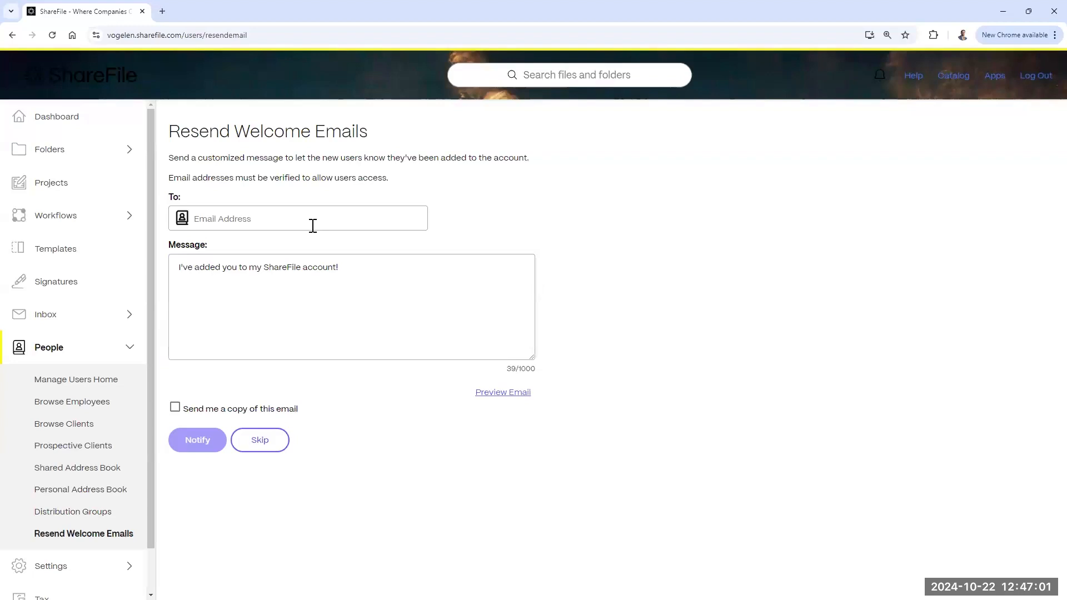
left_click(355, 263)
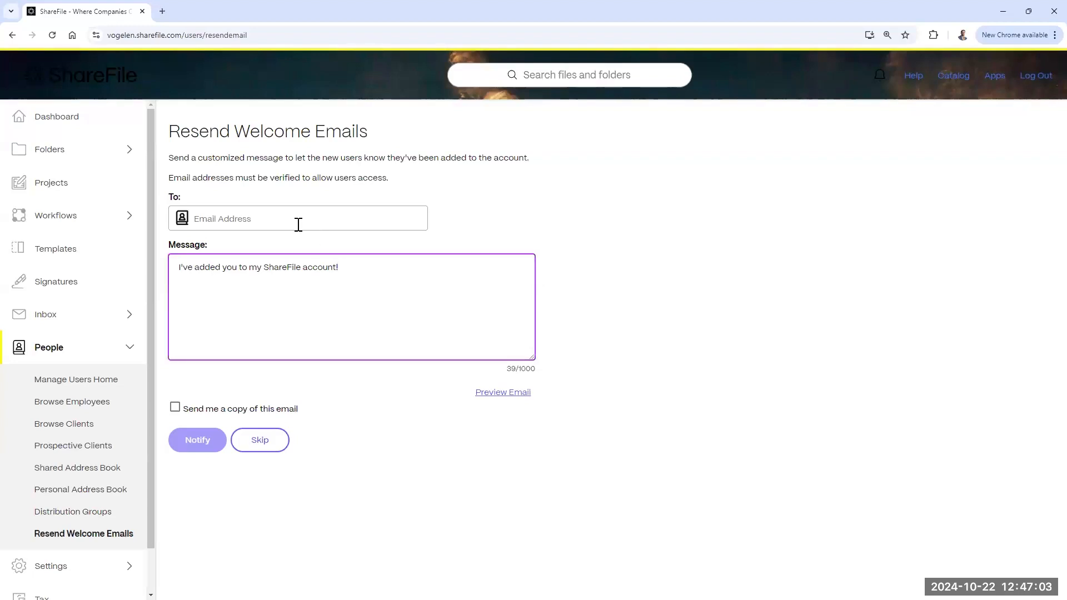
left_click(298, 224)
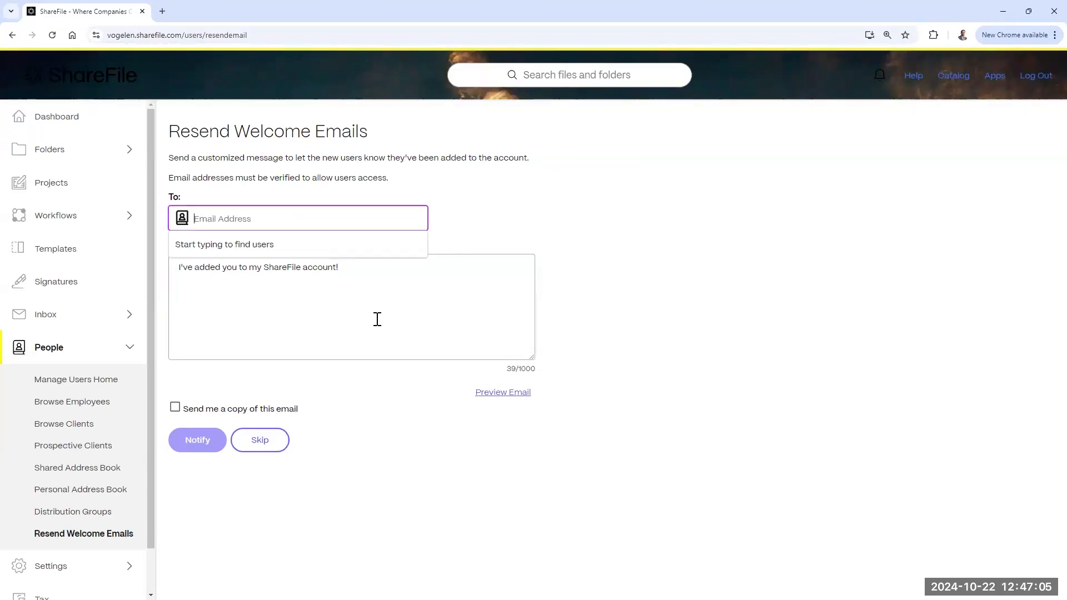
left_click(373, 273)
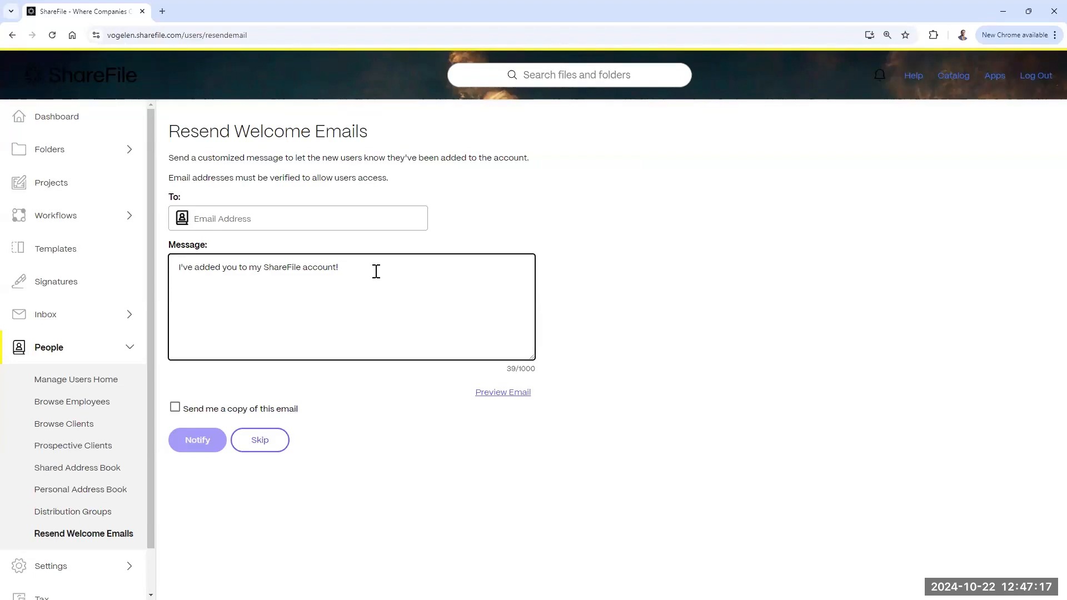
left_click(247, 225)
left_click(181, 220)
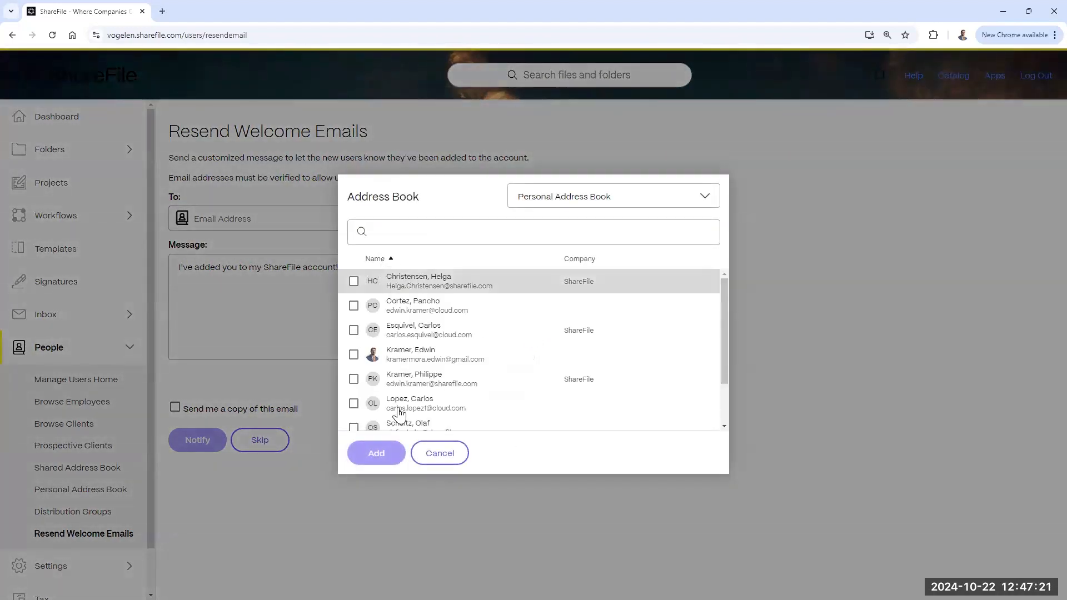
left_click(436, 460)
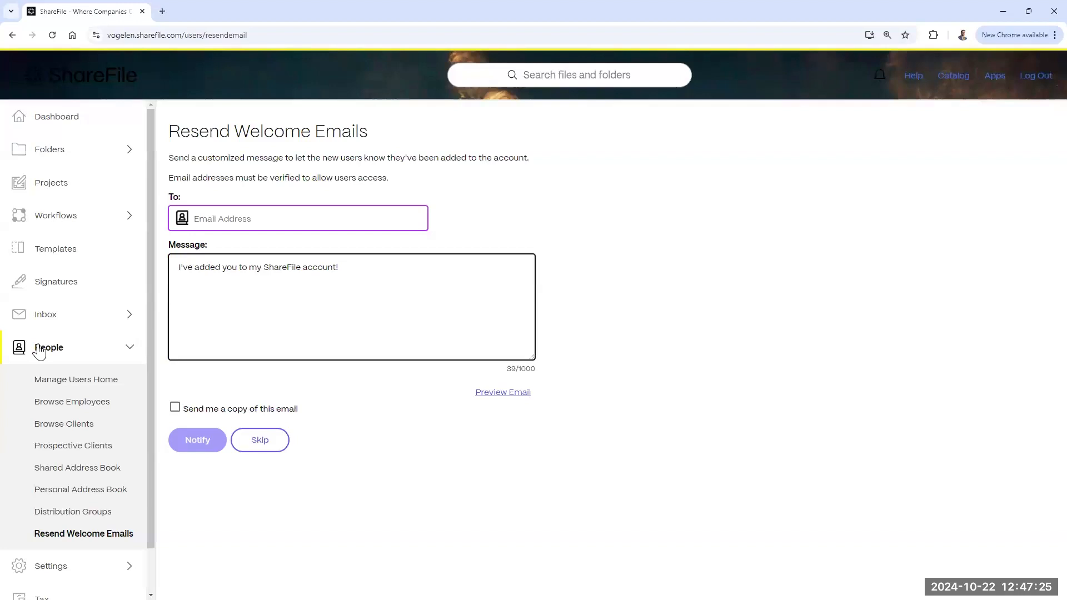
Step: Select and deselect the default welcome message, then collapse People and expand Settings
triple_click(355, 267)
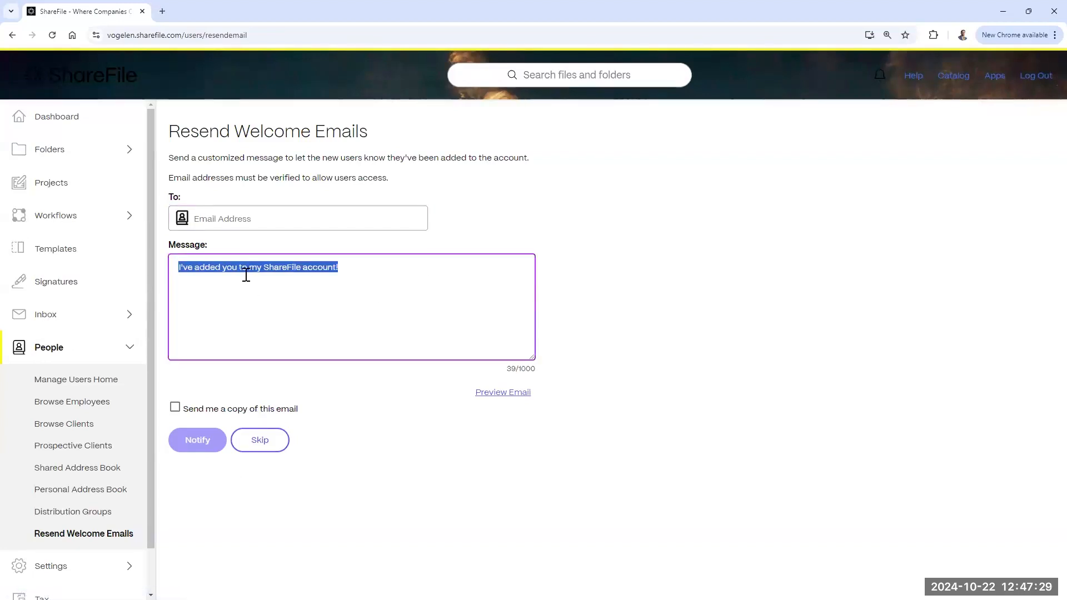
left_click(562, 194)
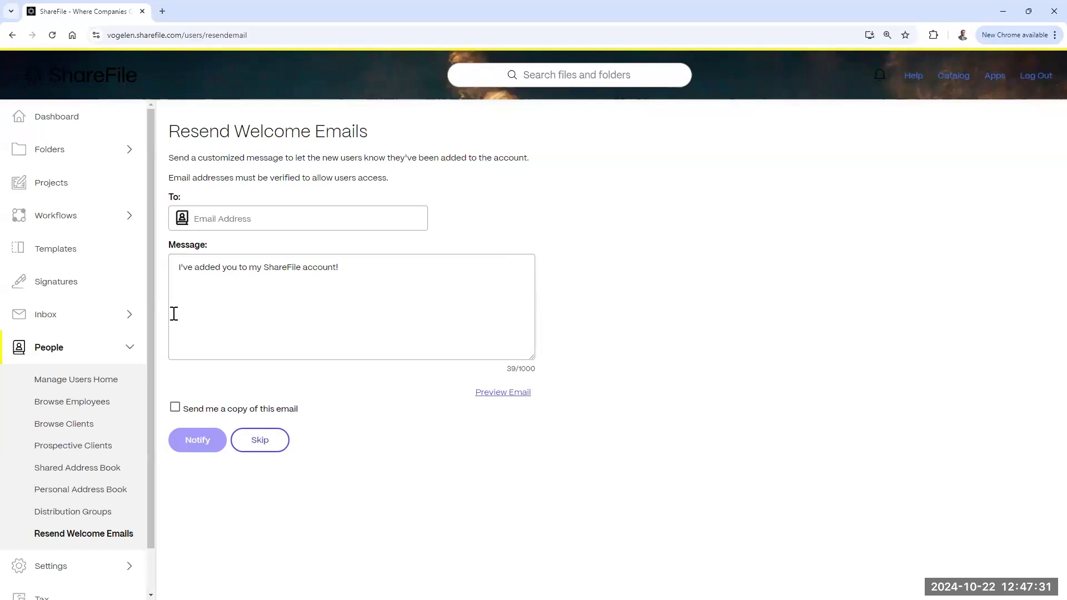
left_click(76, 352)
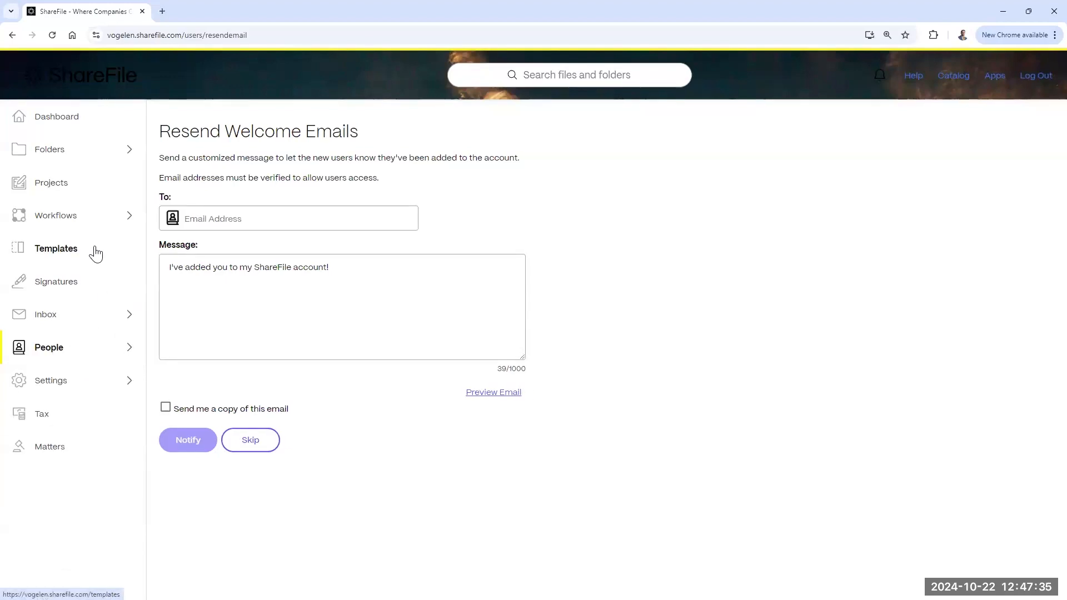
left_click(68, 384)
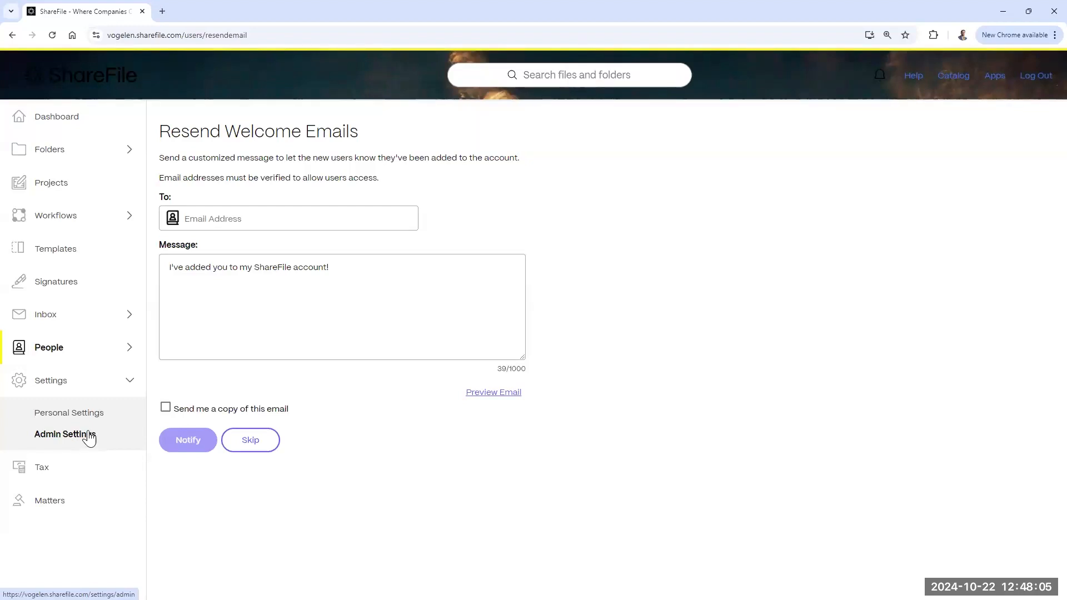
Step: Open Edit Profile and scroll past the name and password fields
left_click(58, 425)
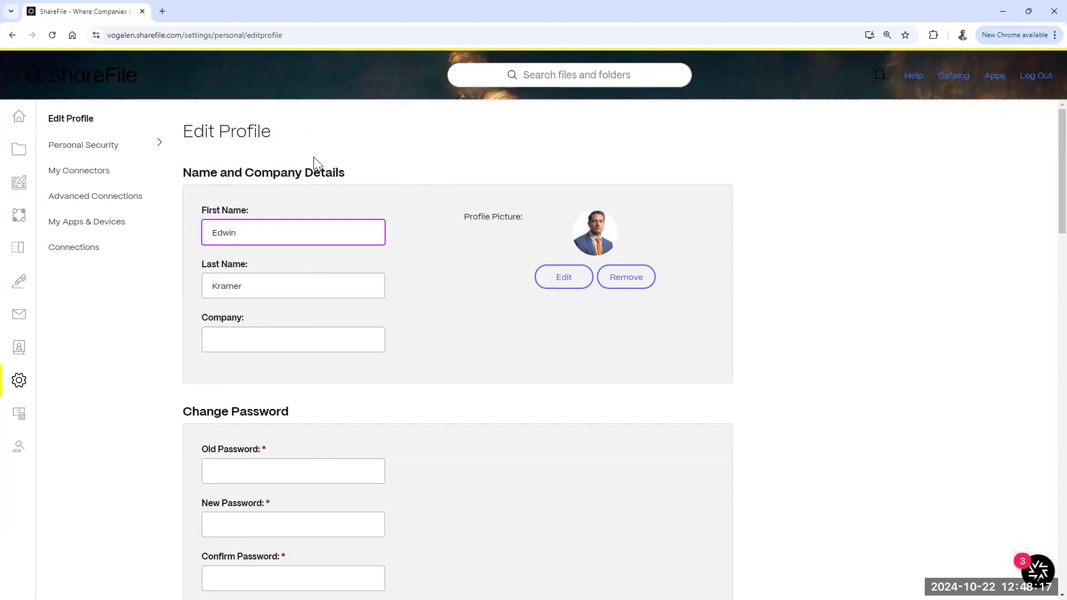
left_click(271, 240)
scroll(273, 250, "down", 1)
scroll(274, 250, "down", 1)
left_click(265, 228)
left_click(271, 358)
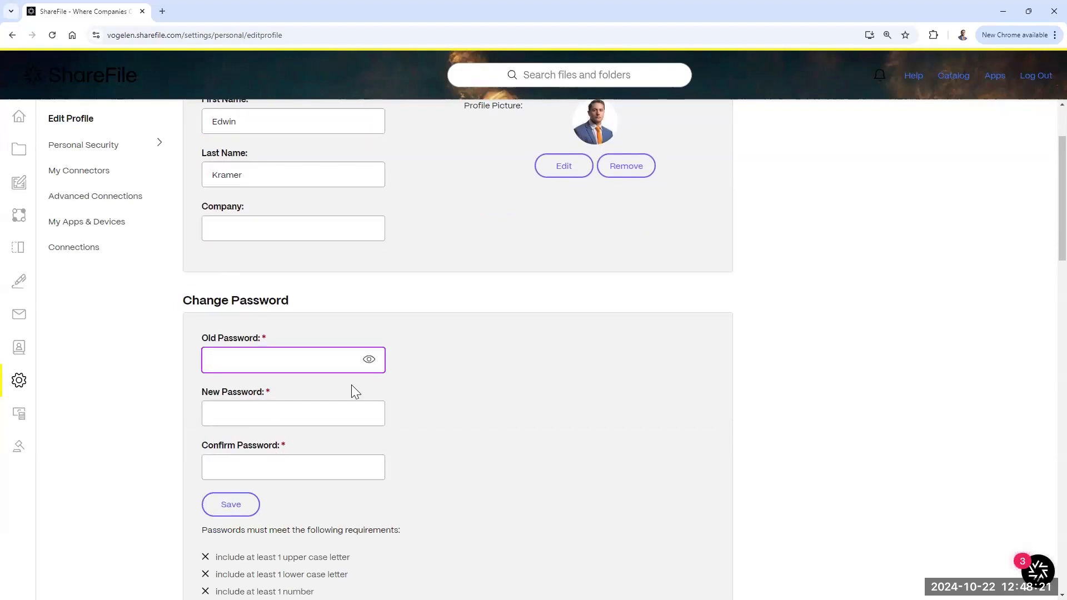
scroll(434, 243, "down", 2)
scroll(434, 244, "down", 2)
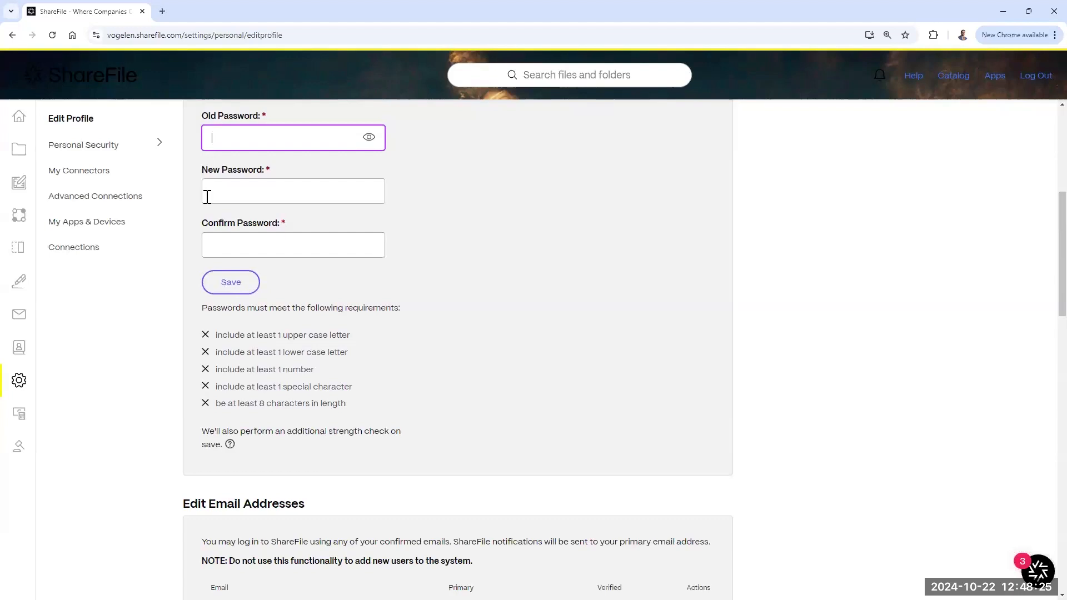
scroll(409, 440, "down", 1)
scroll(410, 441, "down", 4)
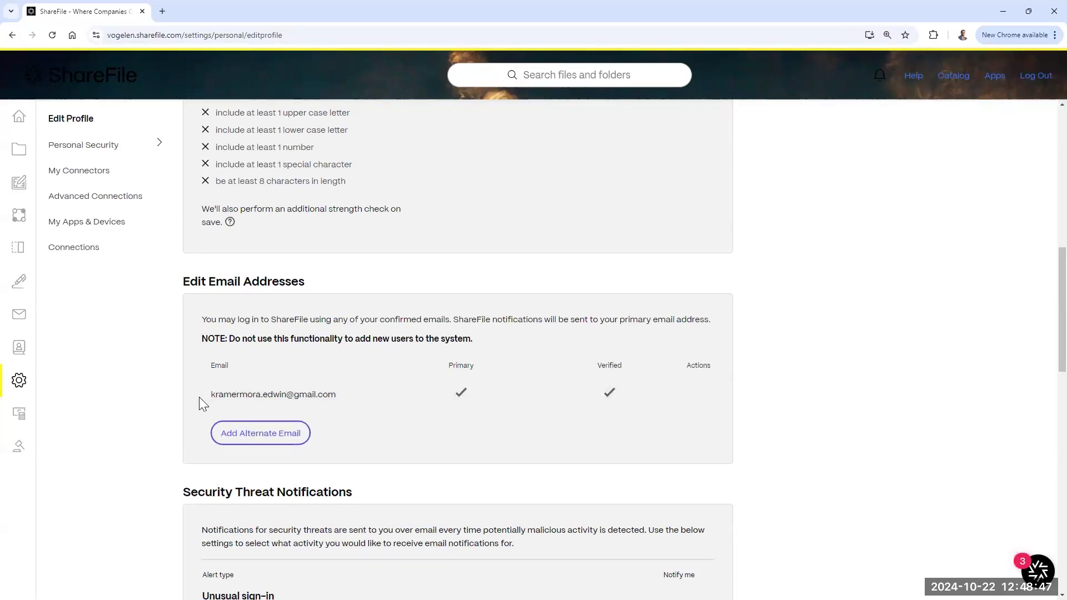
scroll(412, 349, "down", 3)
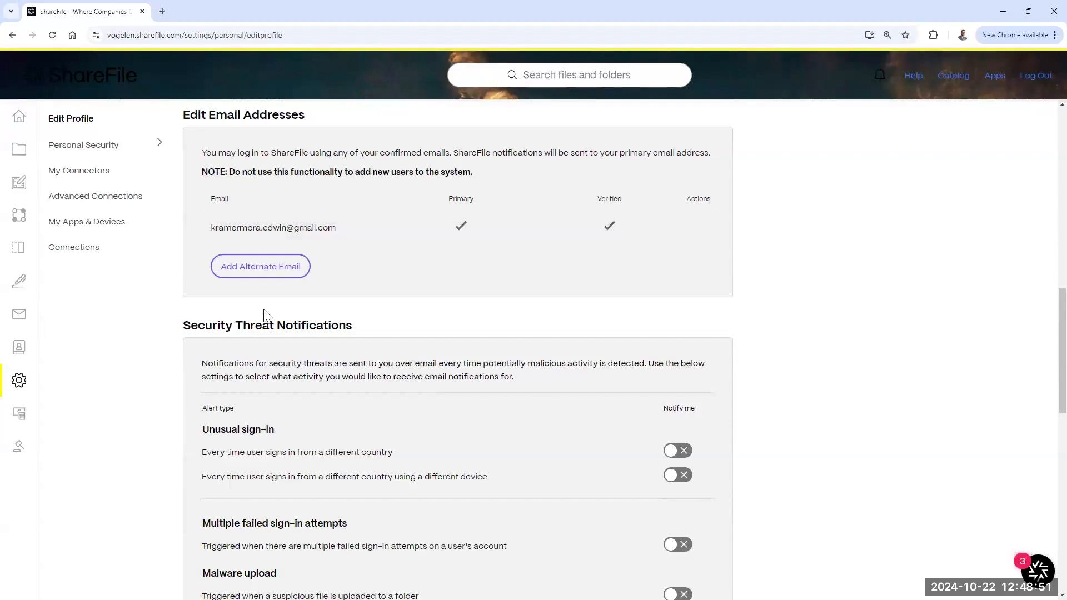
scroll(414, 335, "down", 2)
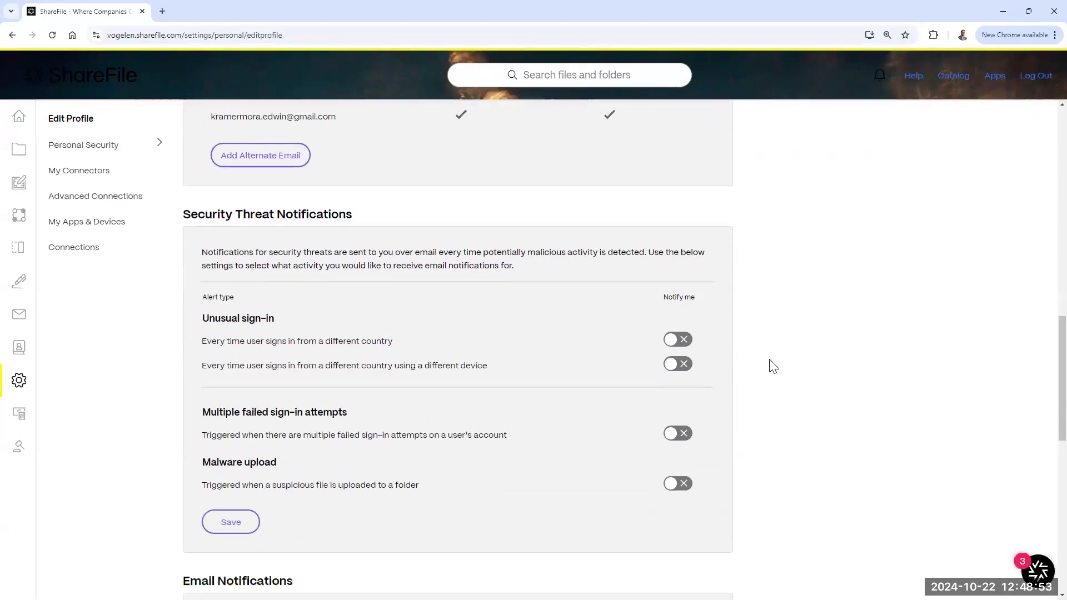
Step: Try the sign-in alert toggles, leaving device, failed sign-in and malware alerts off
left_click(679, 340)
left_click(680, 364)
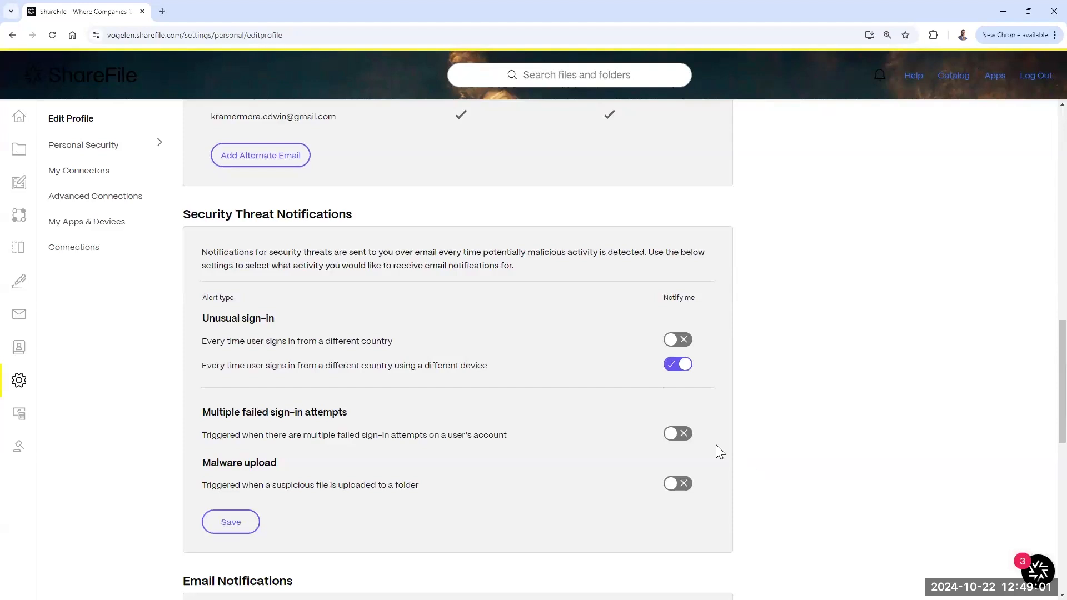
left_click(681, 436)
left_click(681, 436)
left_click(671, 364)
left_click(679, 484)
left_click(679, 484)
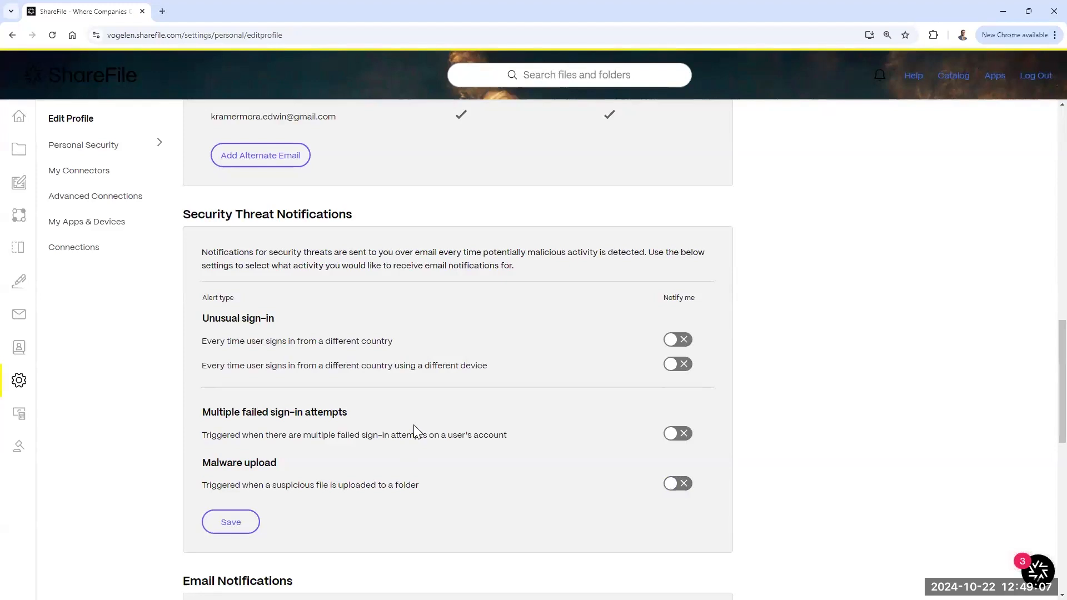
Step: Keep the email notification frequency at every 15 minutes
scroll(416, 424, "down", 4)
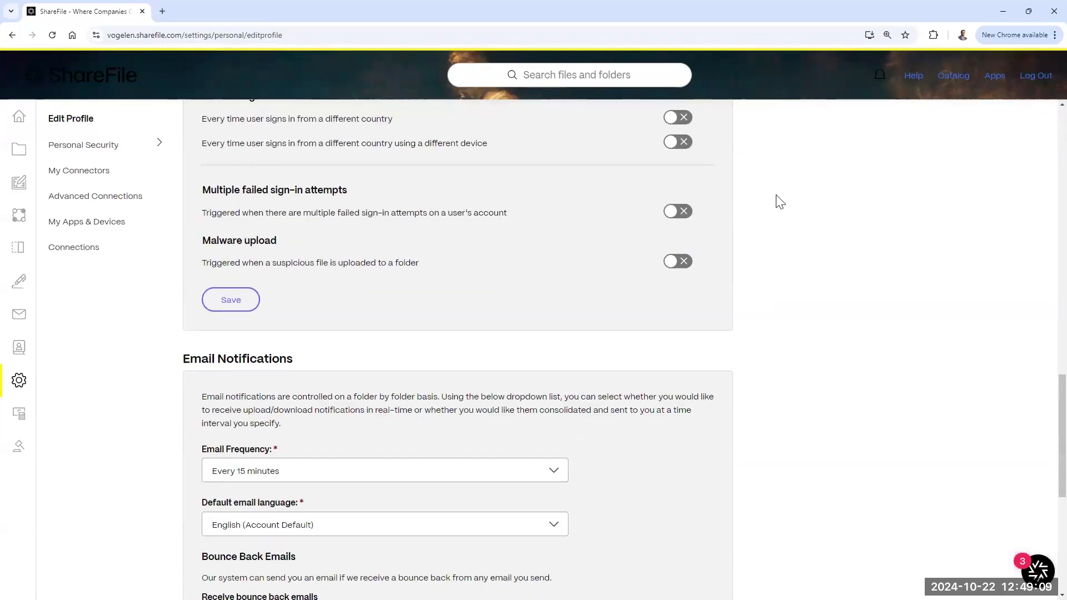
scroll(472, 303, "down", 1)
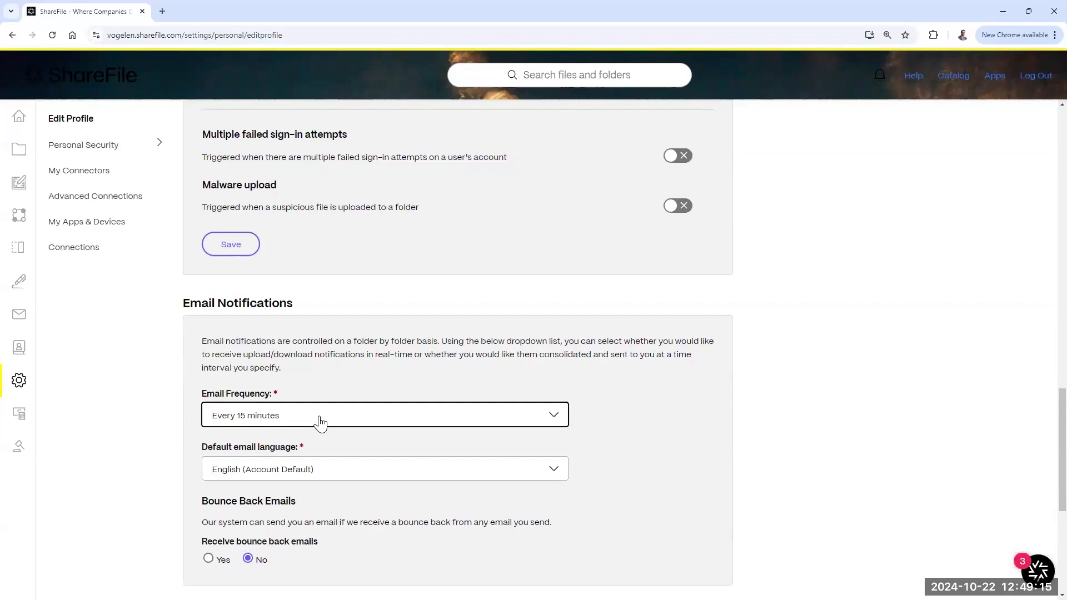
mouse_move(18, 316)
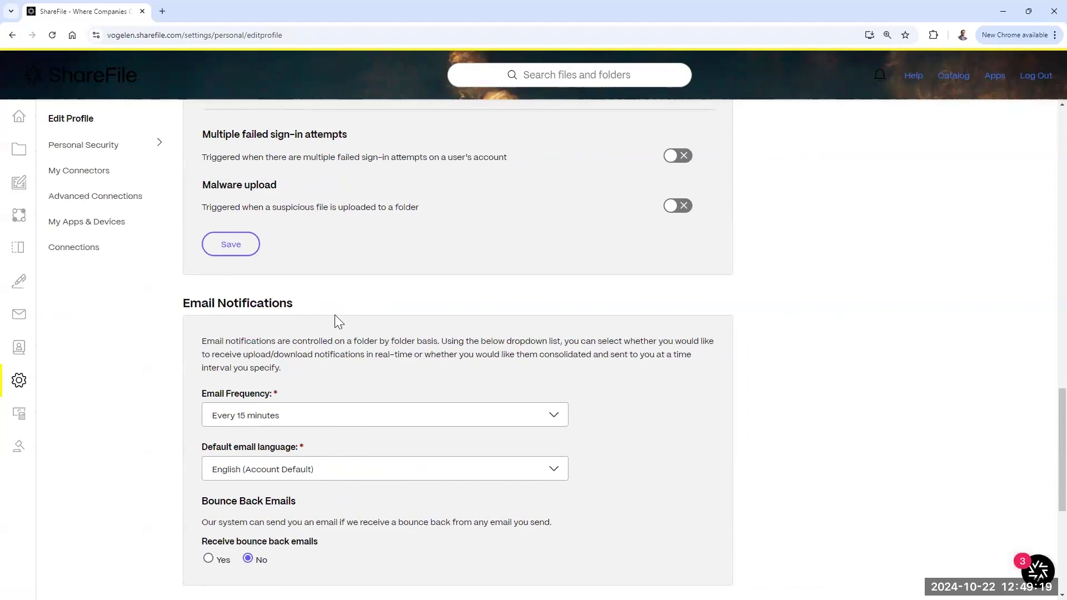
left_click(396, 423)
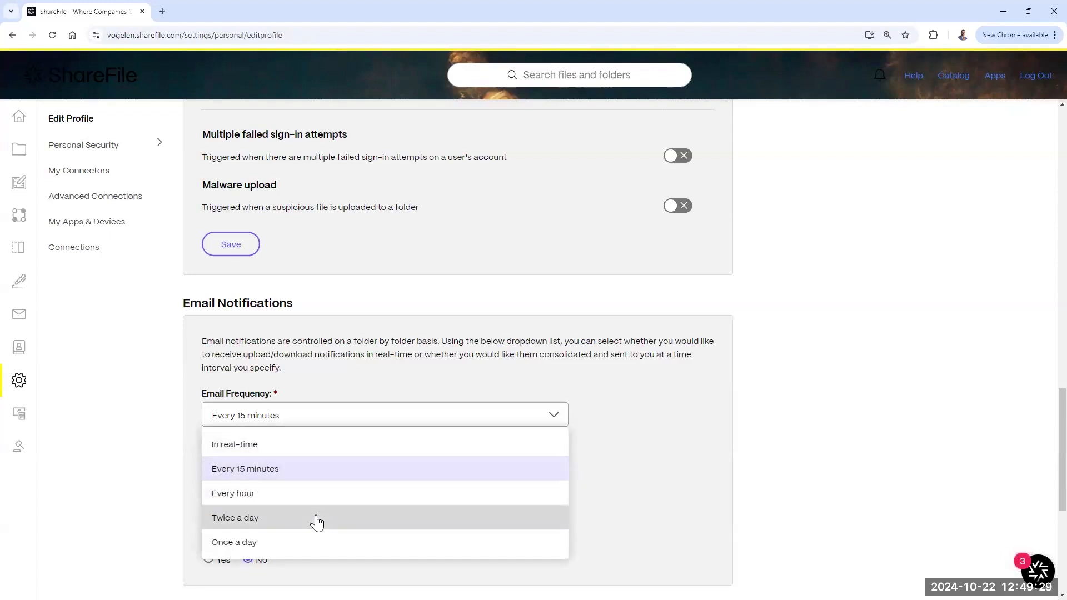
left_click(895, 325)
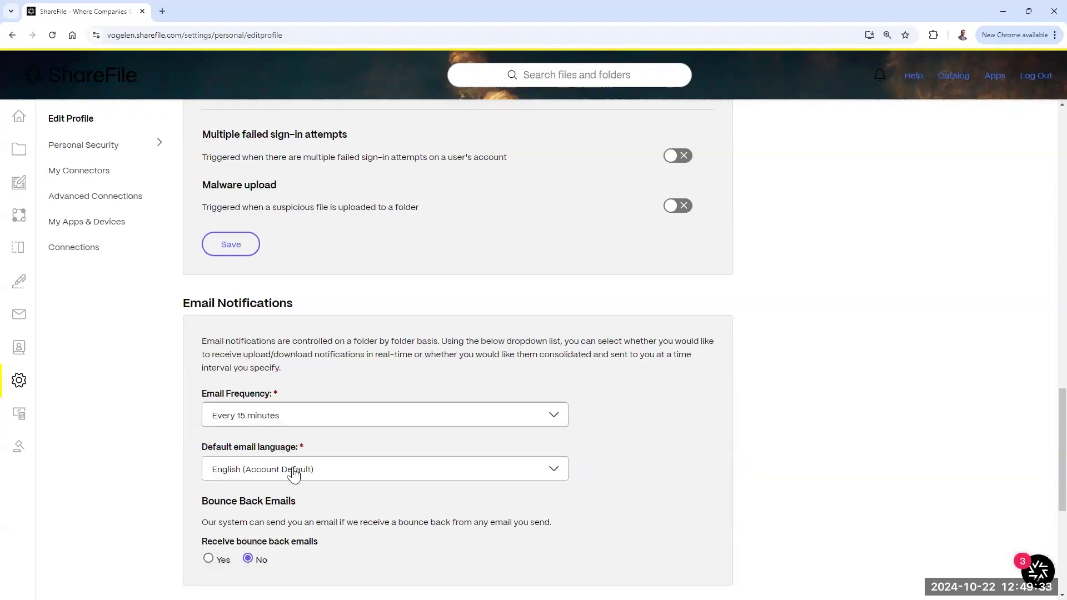
Step: Leave the default email language at English (Account Default) and scroll toward Time and Date
left_click(357, 473)
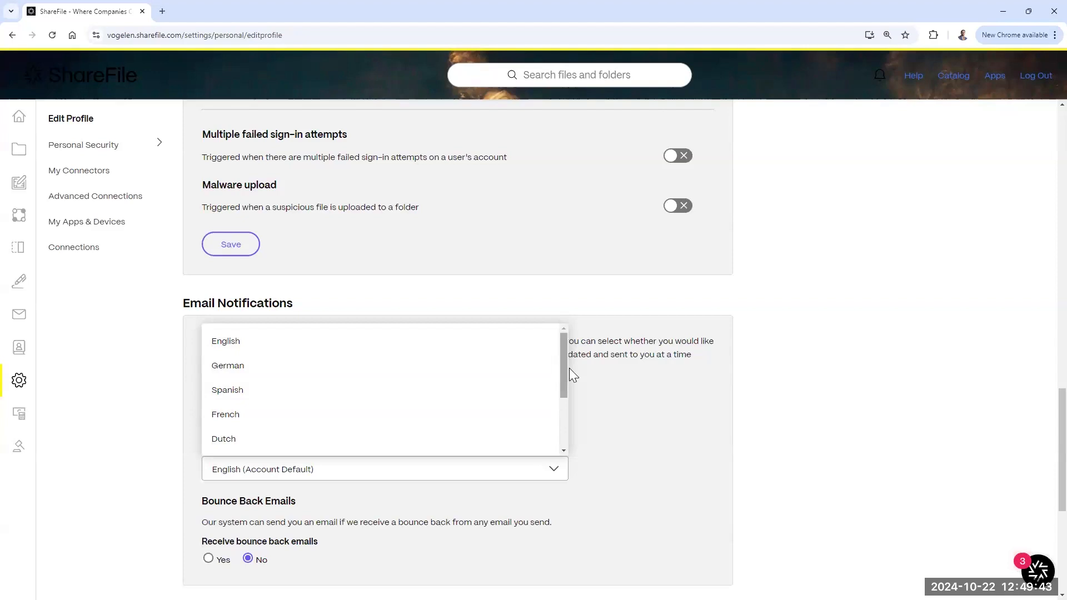
left_click_drag(569, 368, 575, 412)
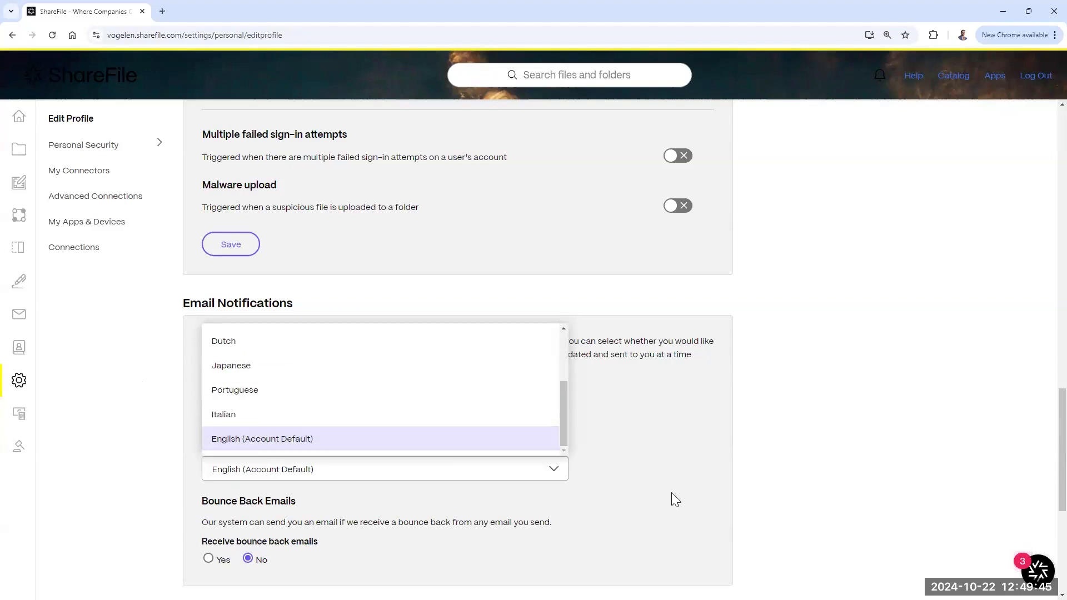
left_click(693, 409)
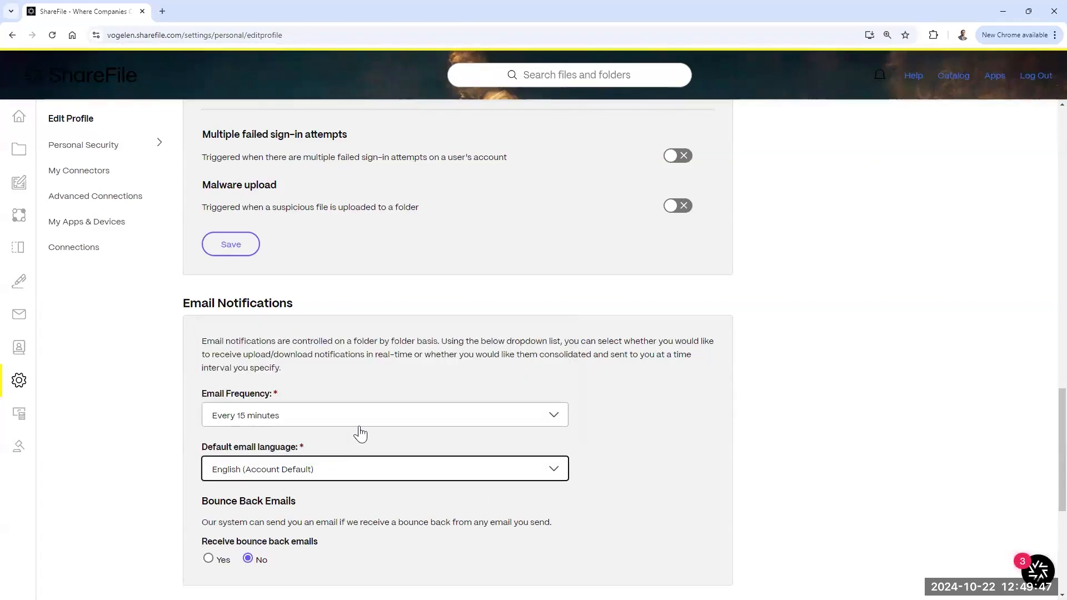
scroll(360, 433, "down", 4)
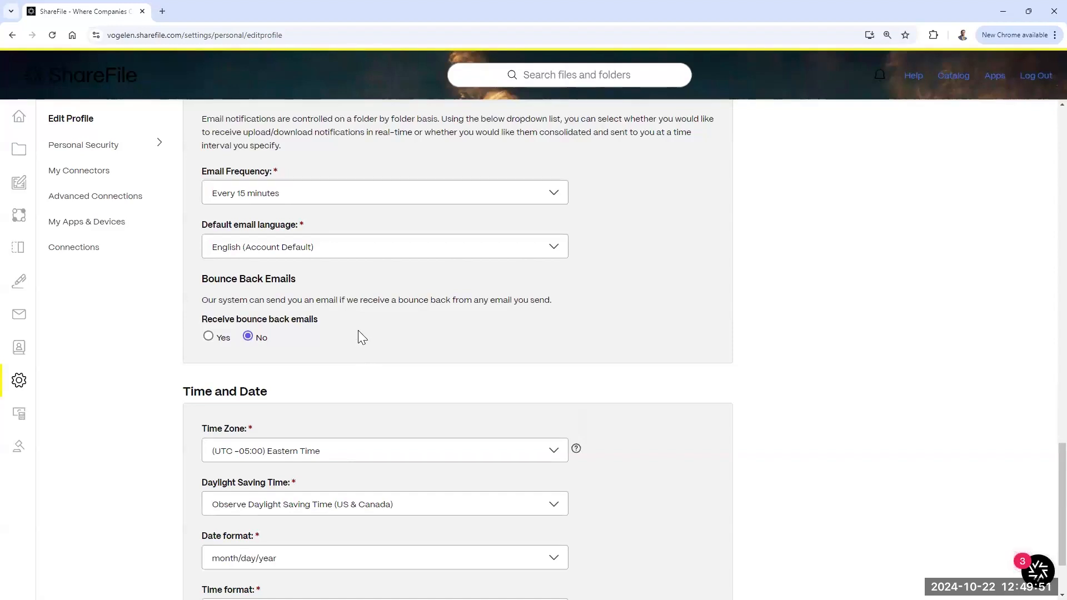
scroll(359, 334, "down", 1)
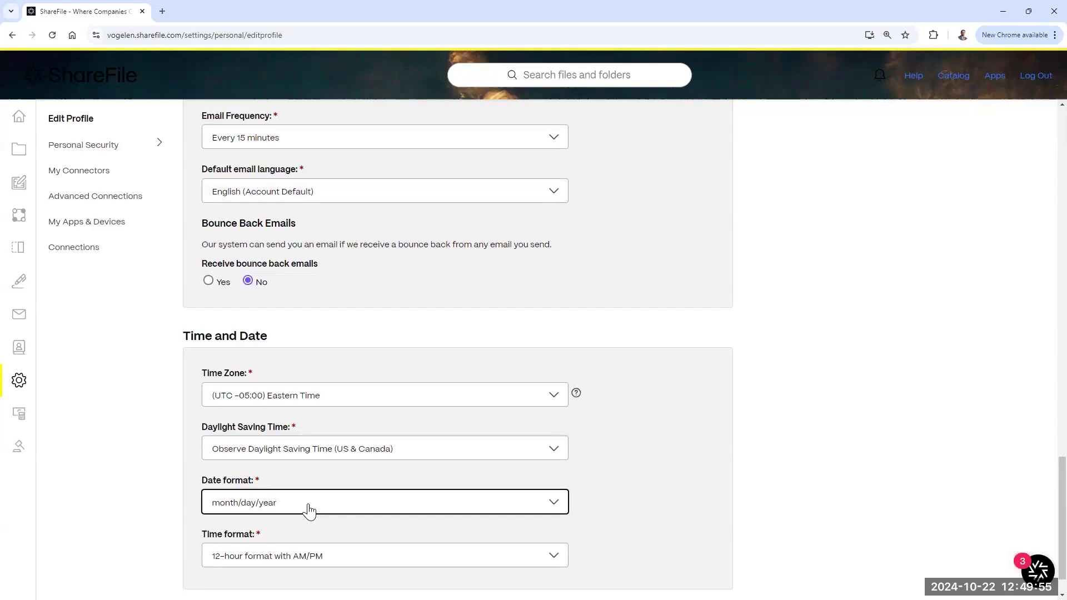
left_click(349, 560)
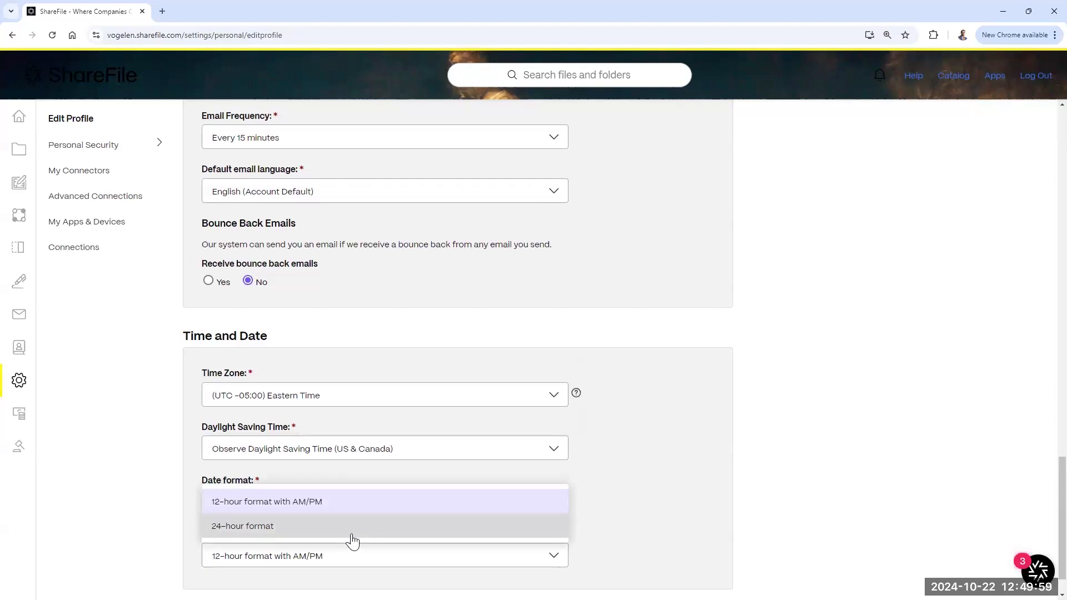
left_click(713, 467)
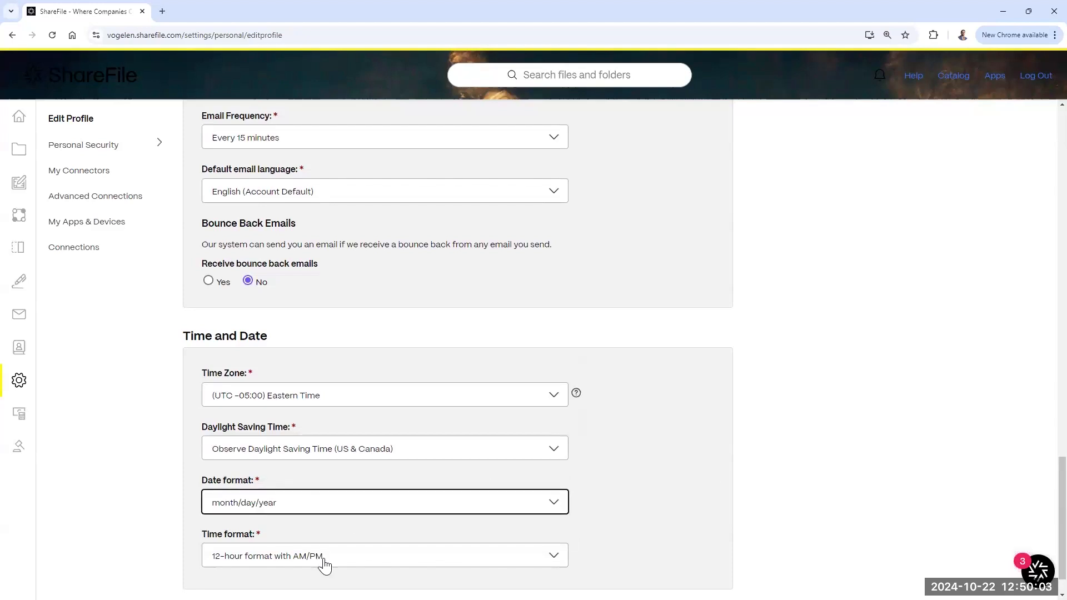
left_click(364, 399)
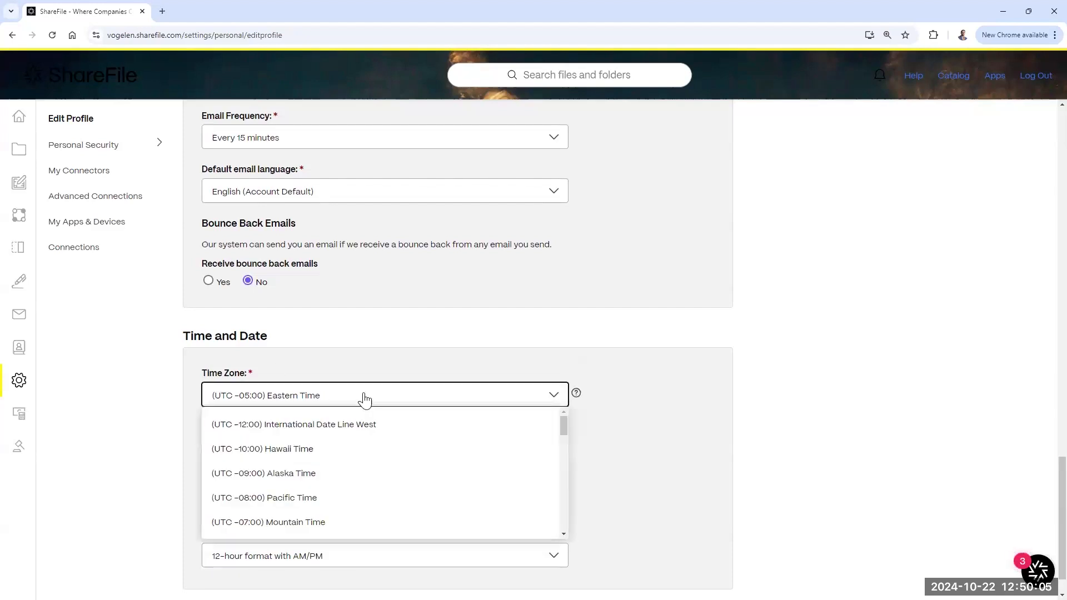
left_click(365, 399)
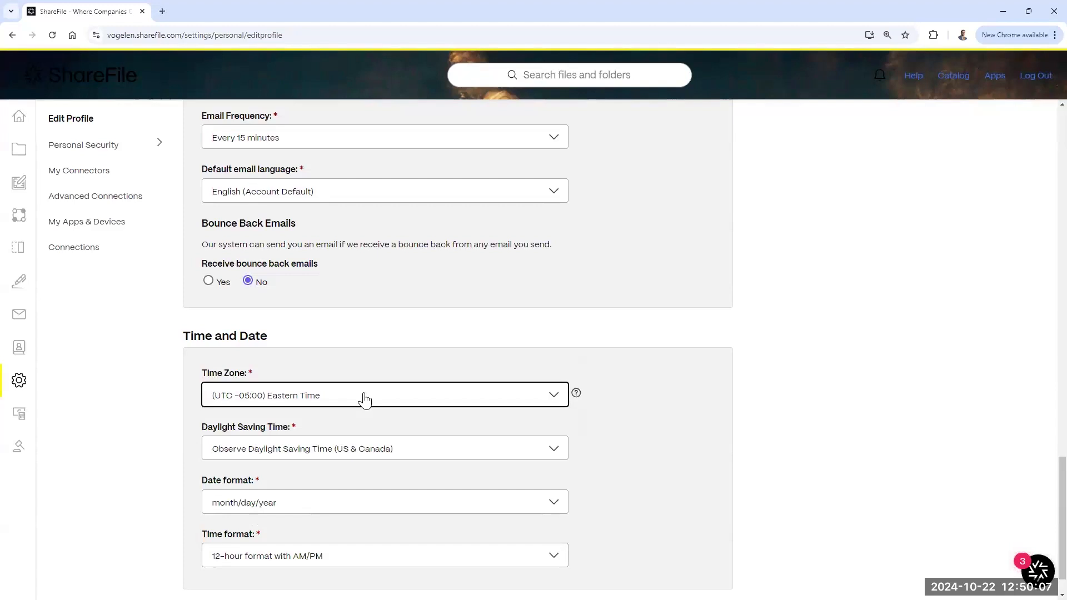
scroll(658, 417, "down", 1)
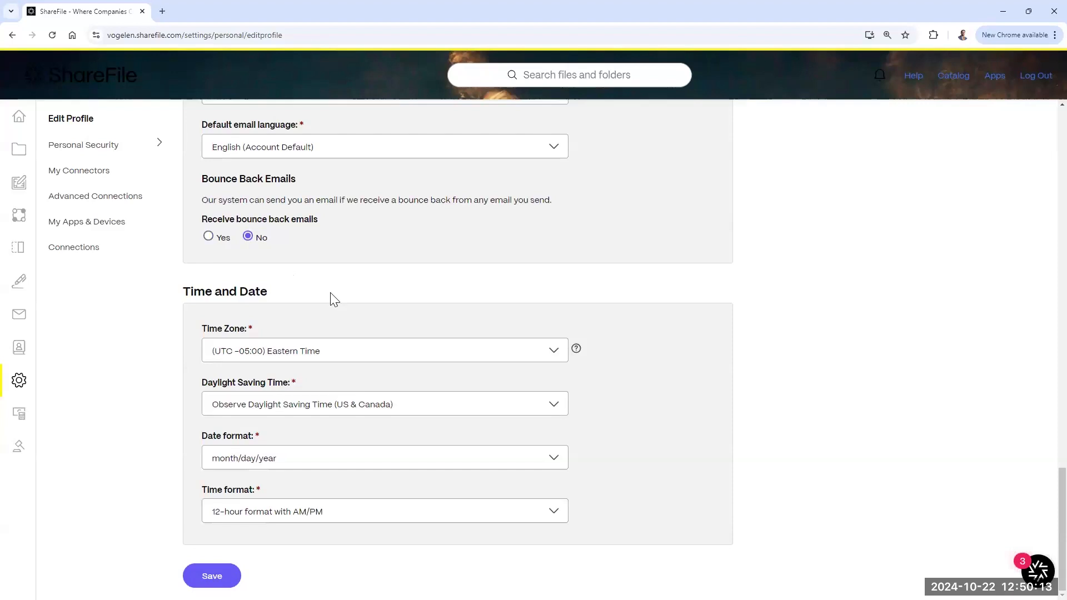
scroll(331, 298, "up", 2)
scroll(443, 331, "up", 1)
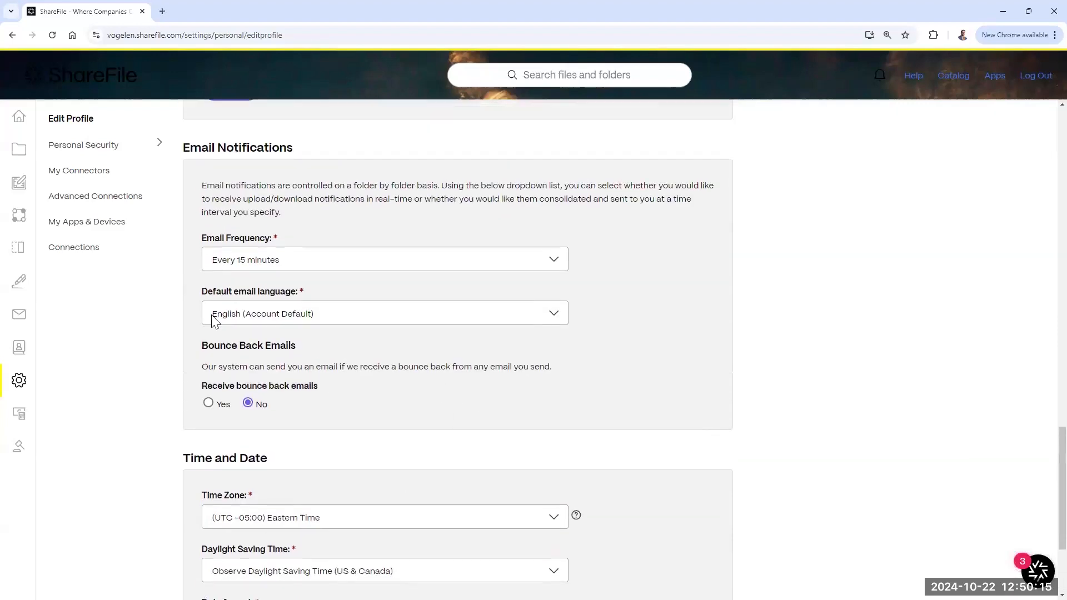
Step: Expand Personal Security and view the Two-Step Verification and Security Question pages
left_click(74, 150)
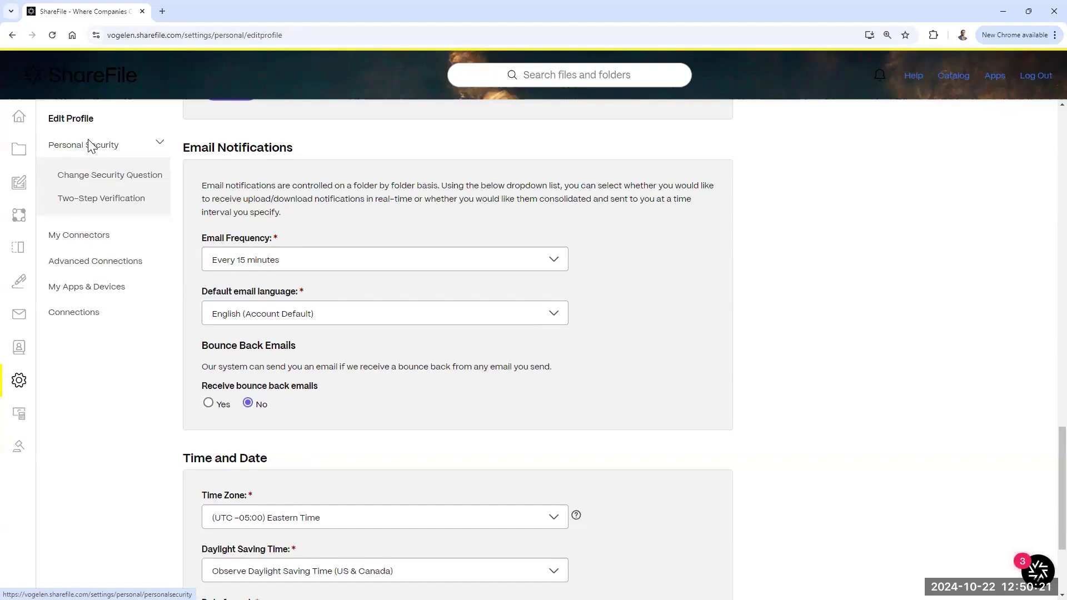
left_click(86, 205)
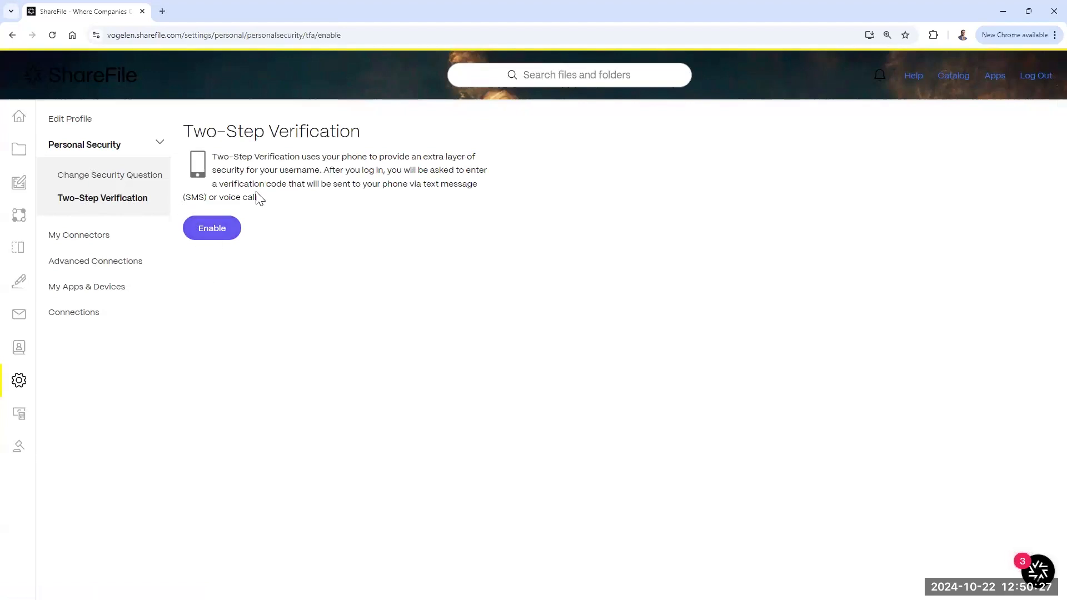
left_click(99, 175)
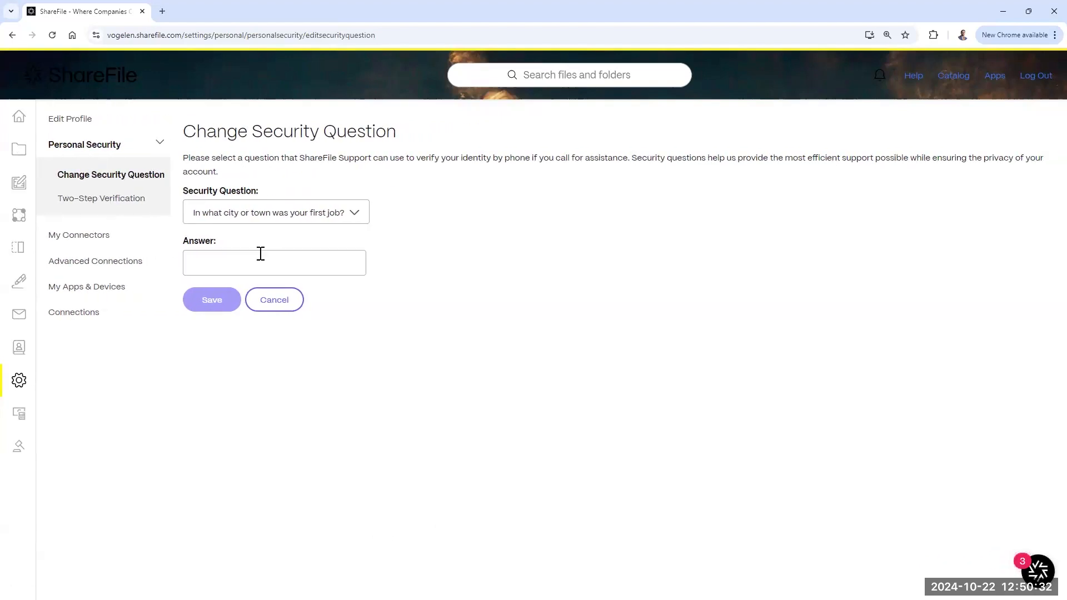
Step: Check My Connectors and Advanced Connections, then go to My Apps & Devices
left_click(66, 236)
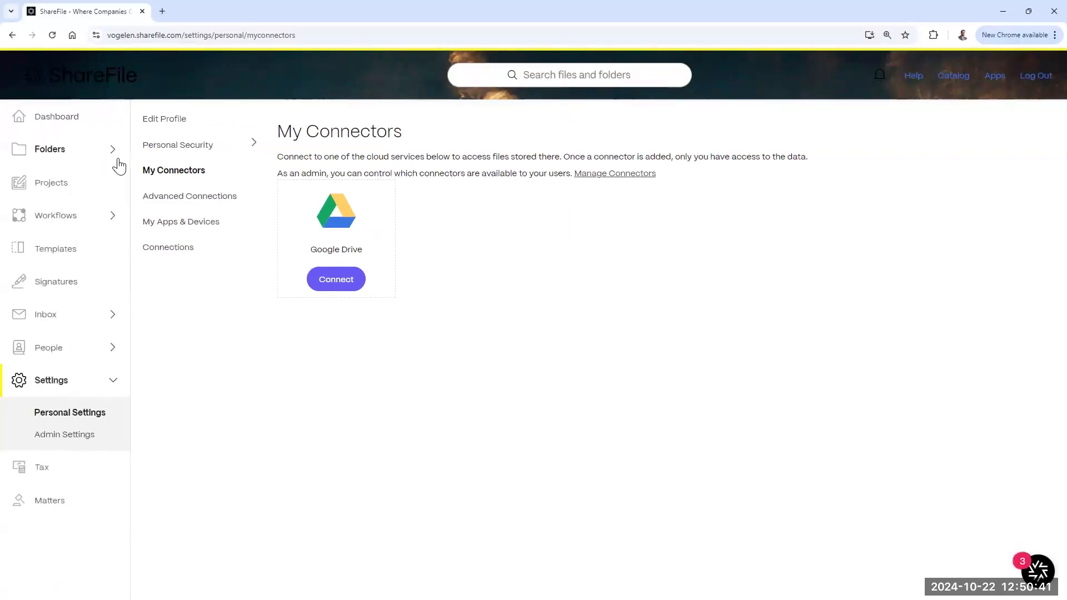
left_click(200, 196)
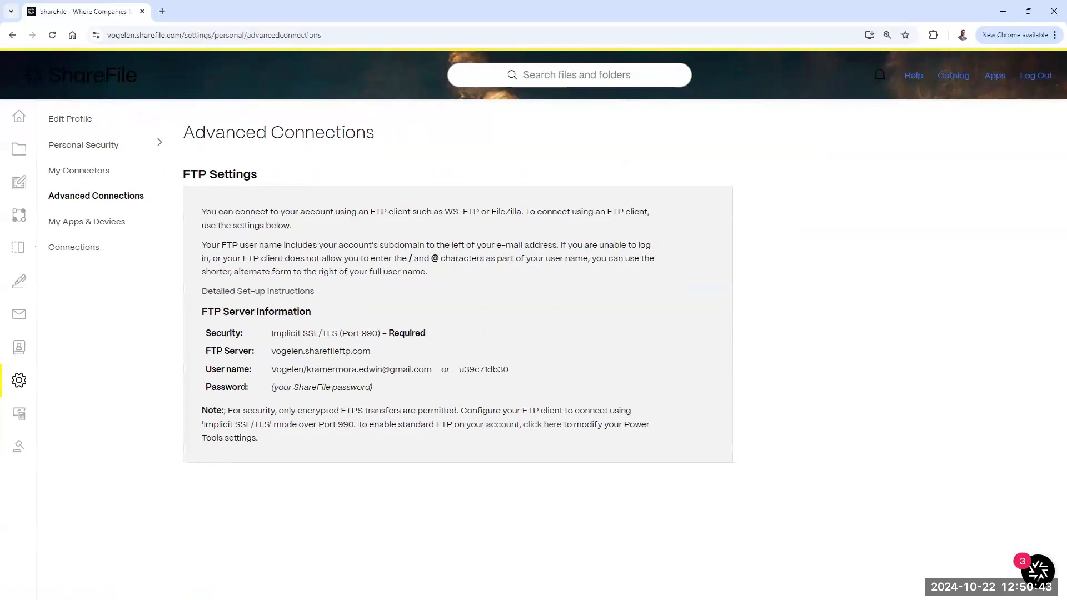
left_click(116, 234)
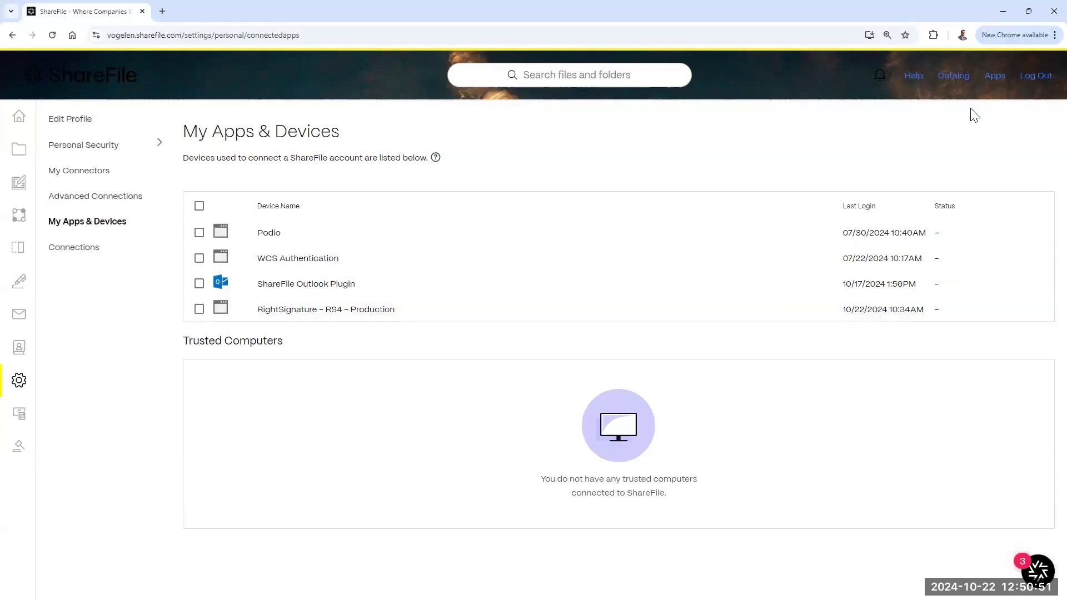
Step: Browse the Apps for Windows page, starting the ShareFile for Windows download
left_click(993, 79)
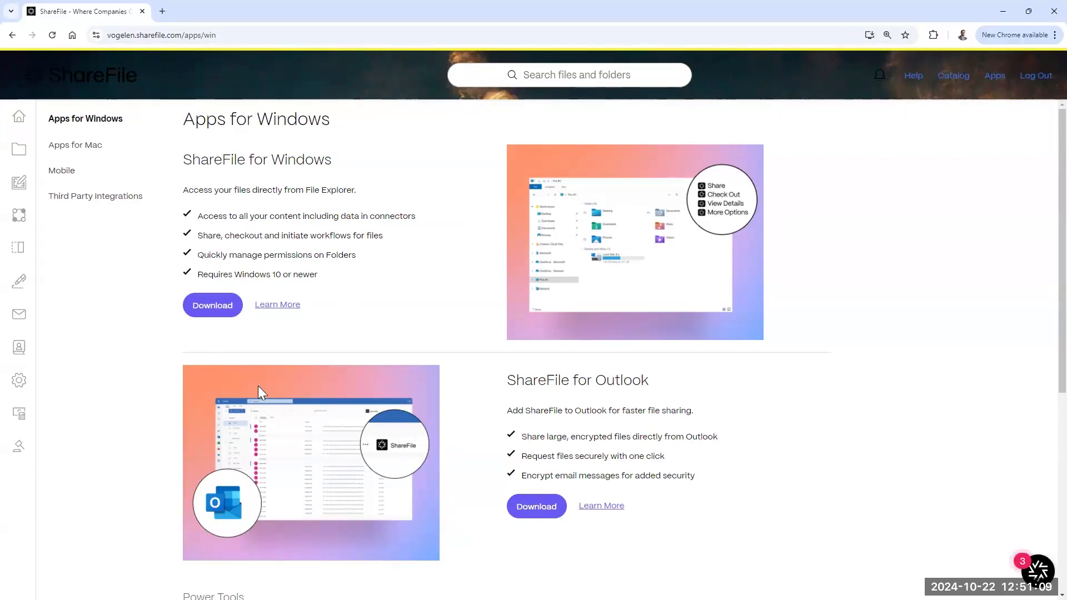
left_click(228, 312)
scroll(299, 222, "down", 3)
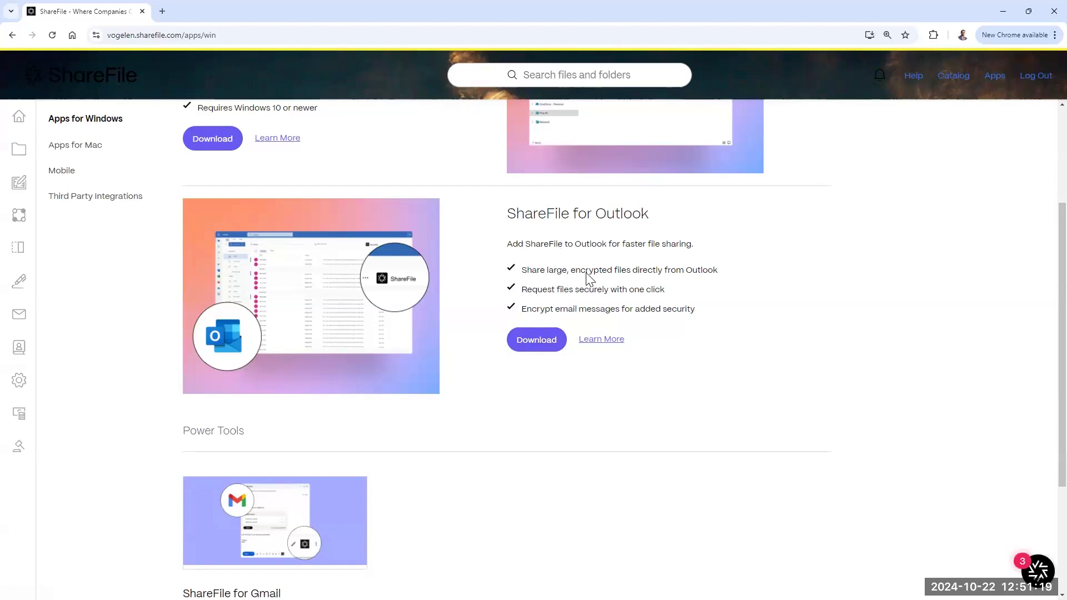
left_click_drag(713, 272, 570, 272)
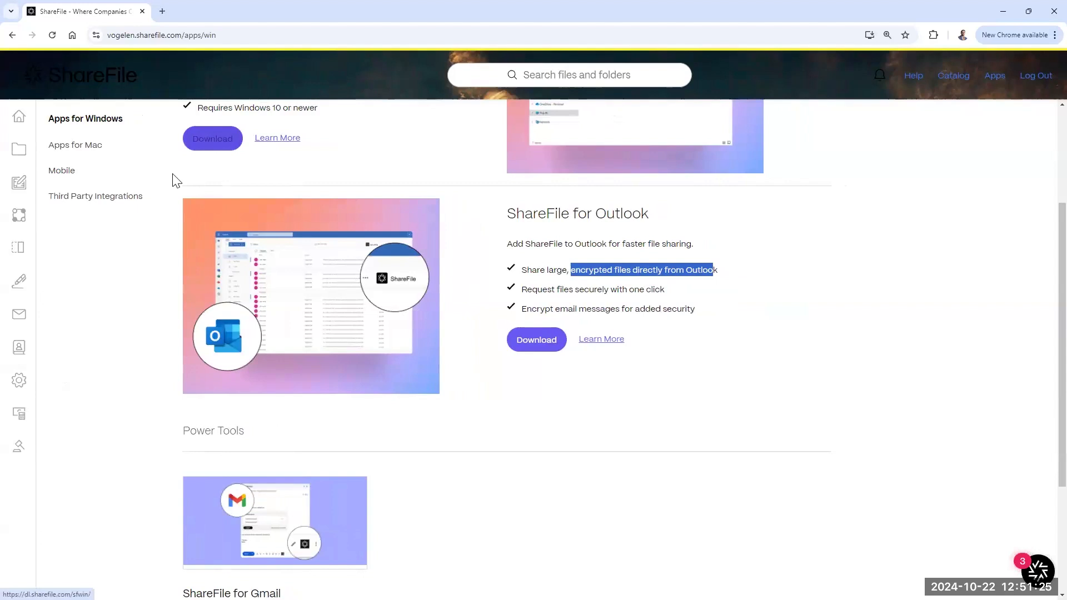
Step: Look over the Mobile apps page, then scroll through Third Party Integrations
left_click(66, 173)
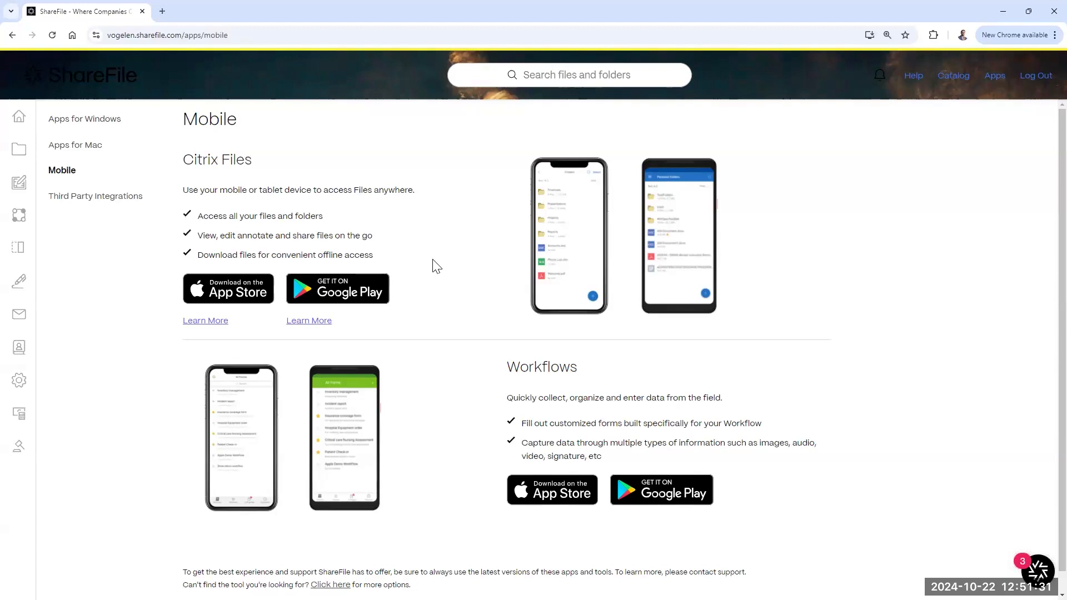
scroll(453, 250, "down", 1)
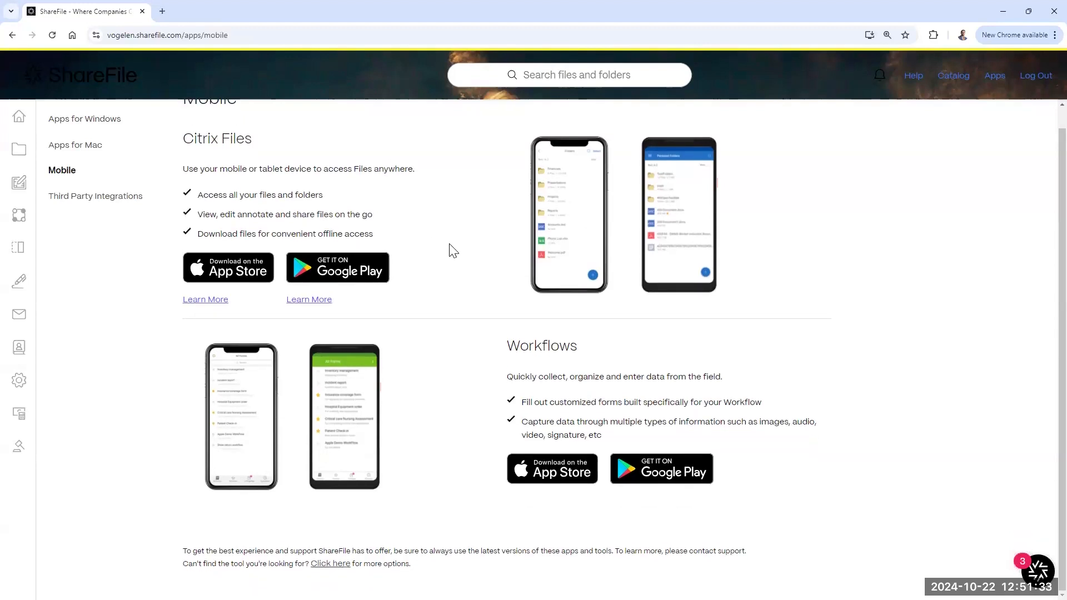
left_click(110, 200)
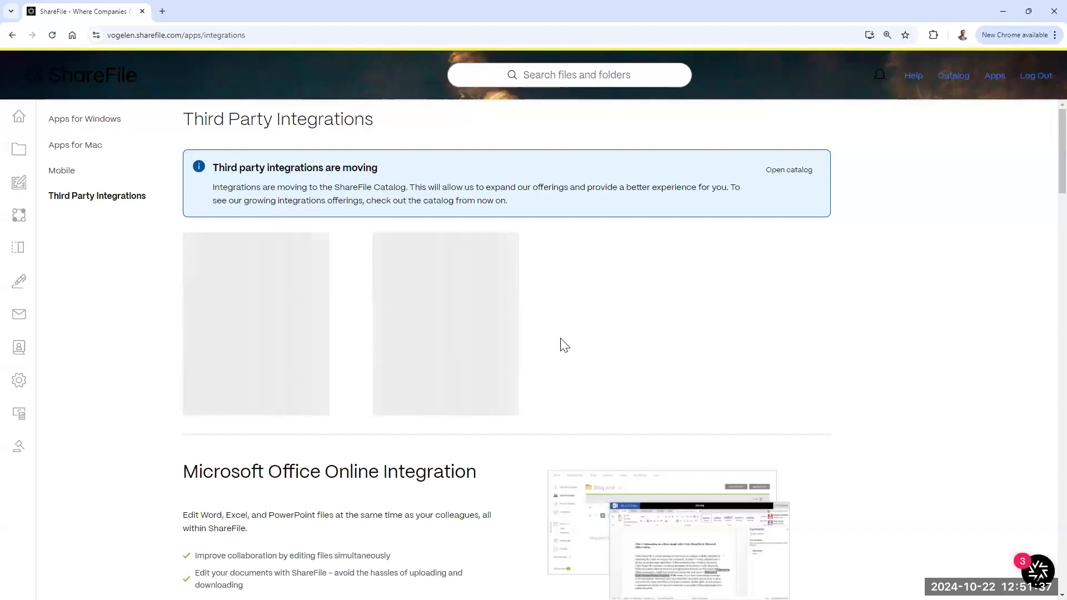
scroll(561, 342, "down", 5)
scroll(564, 345, "down", 8)
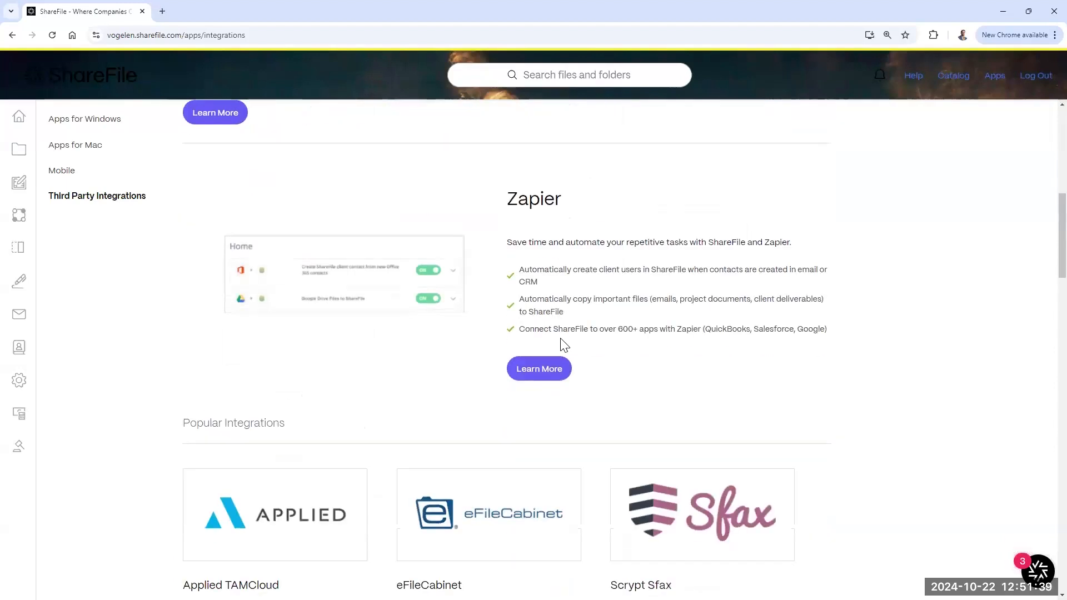
scroll(535, 290, "up", 11)
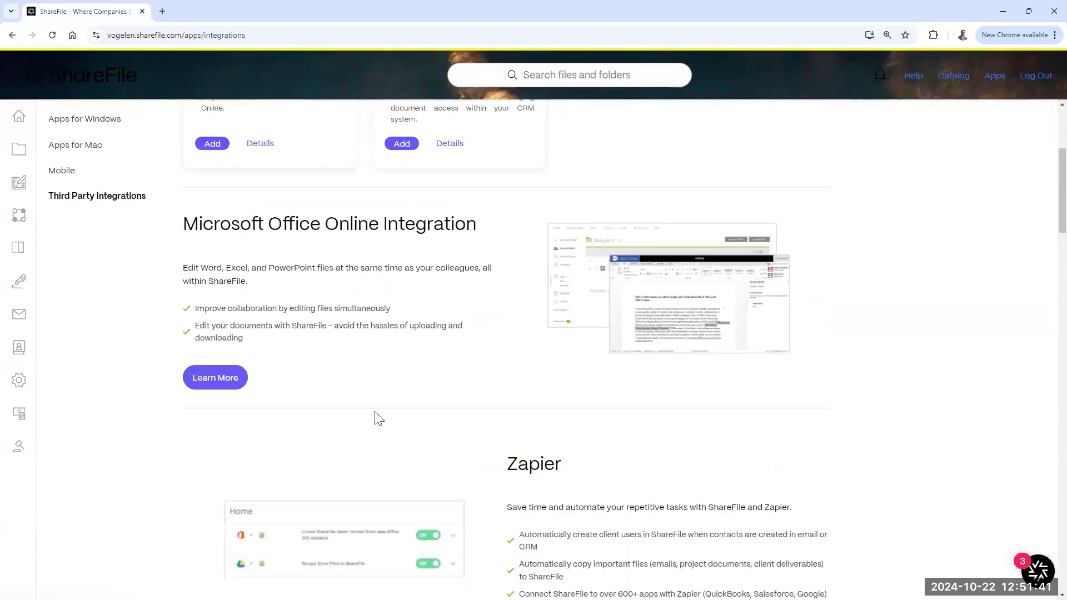
scroll(450, 348, "up", 2)
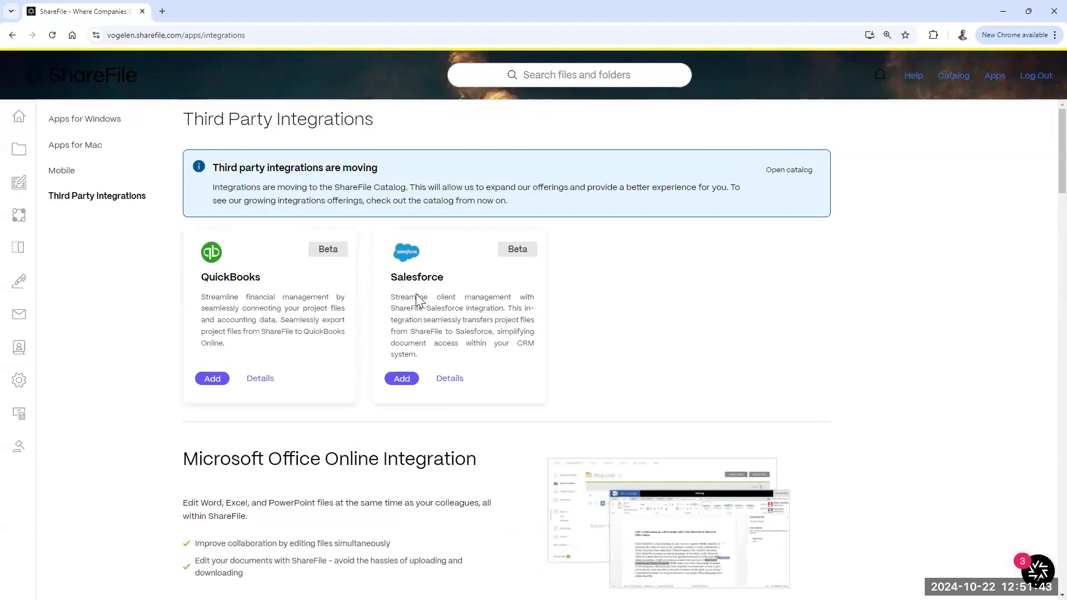
scroll(596, 355, "down", 13)
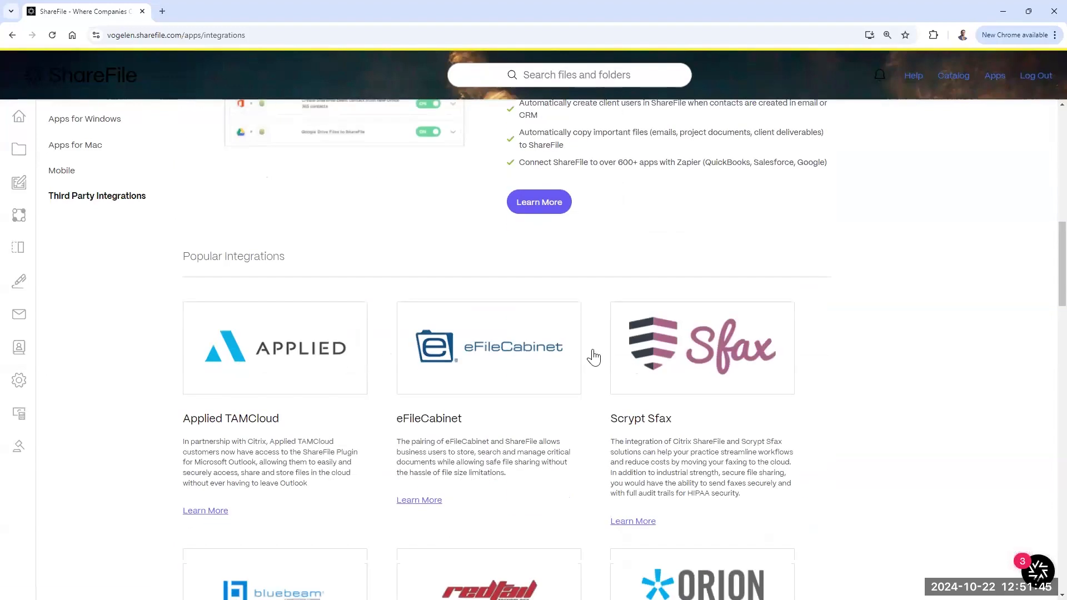
scroll(596, 355, "up", 10)
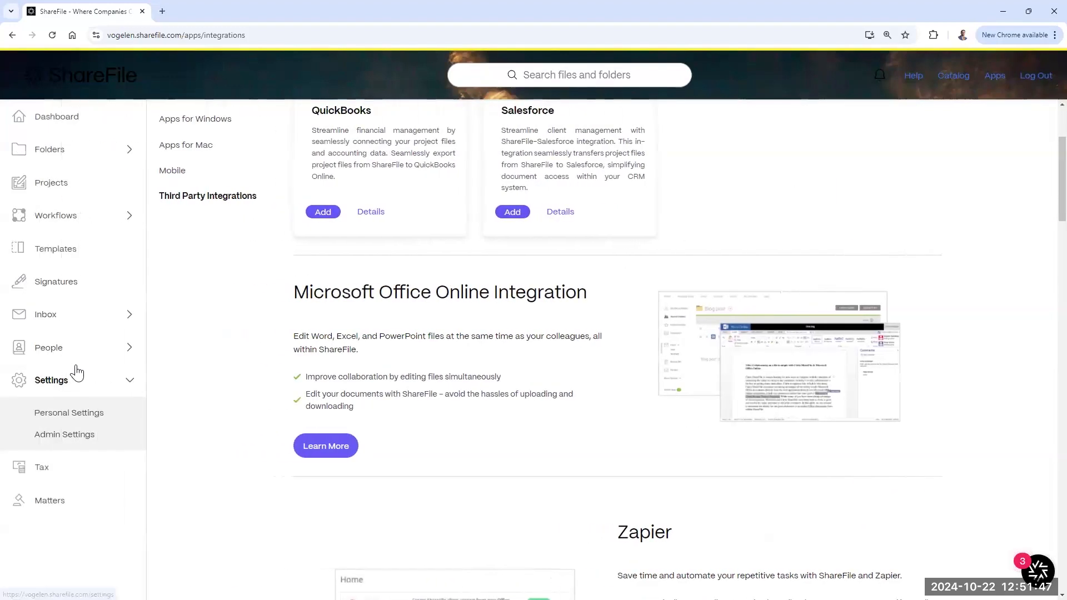